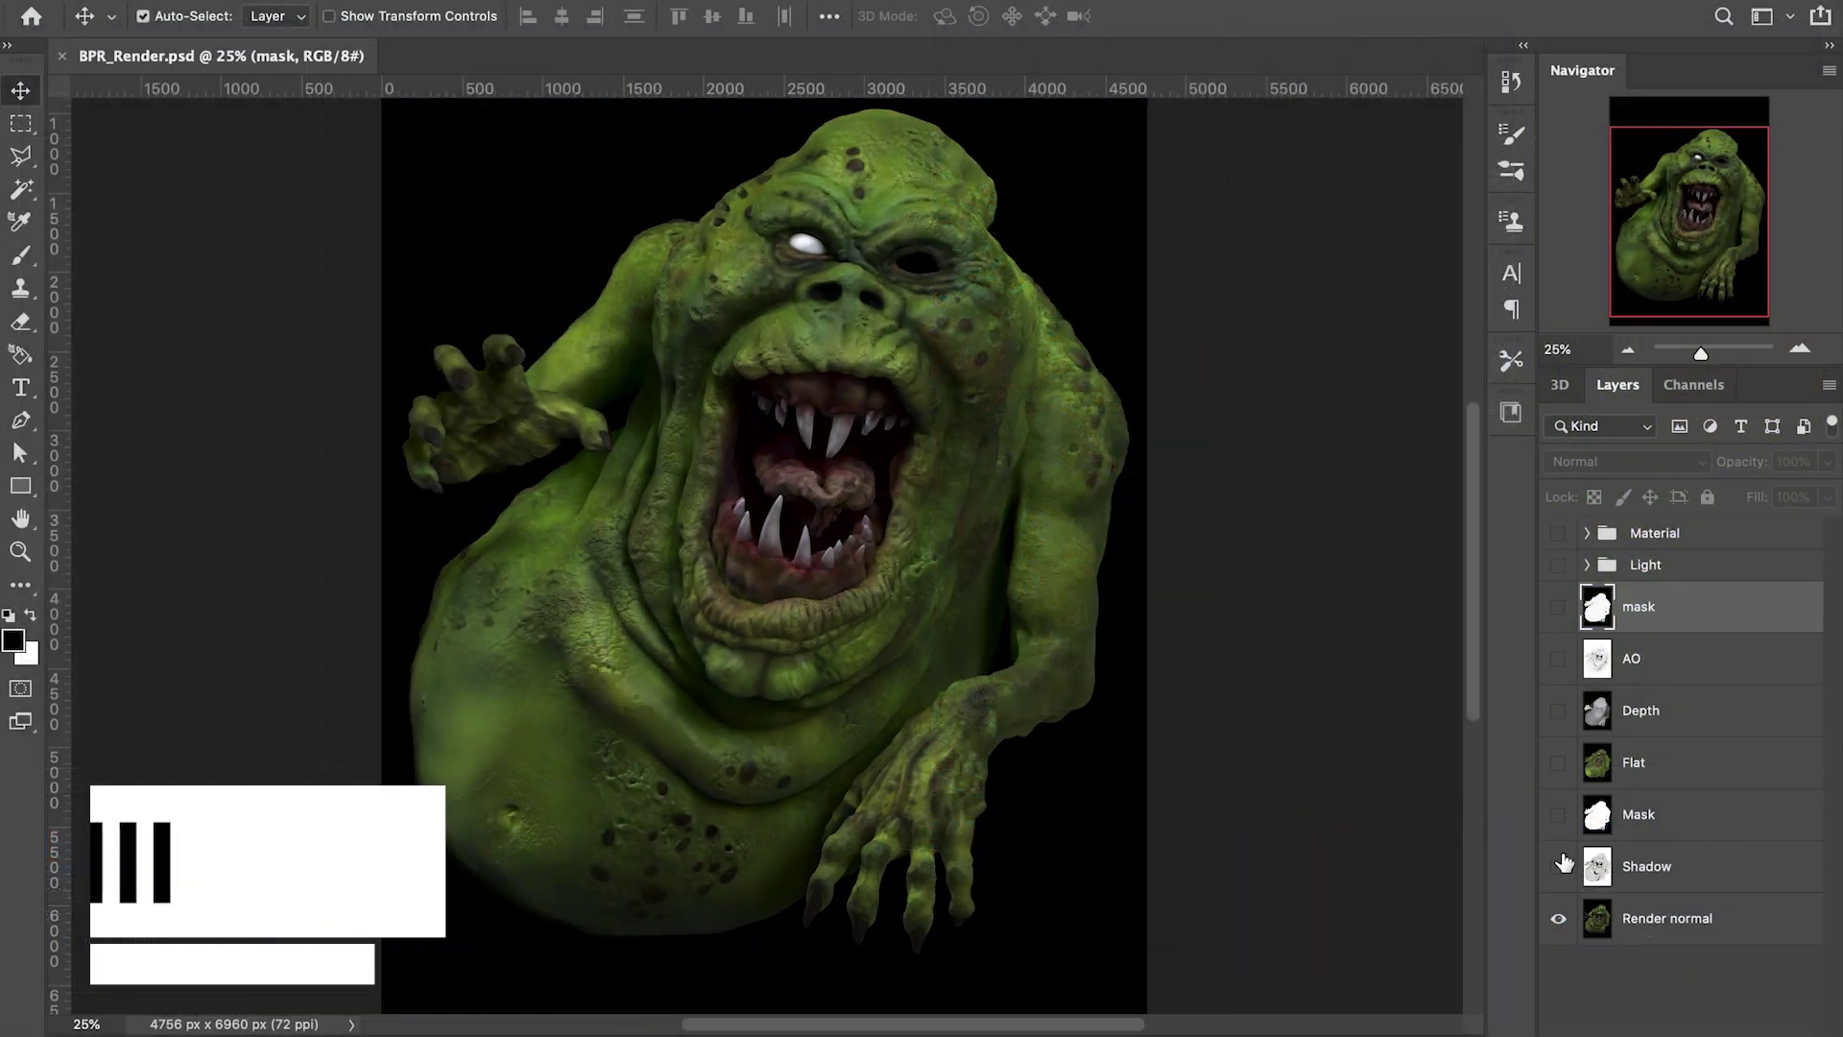
Reveal the Shadow, lower Mask, Flat, Depth and AO passes one after another above Render normal to review each
left_click(1559, 866)
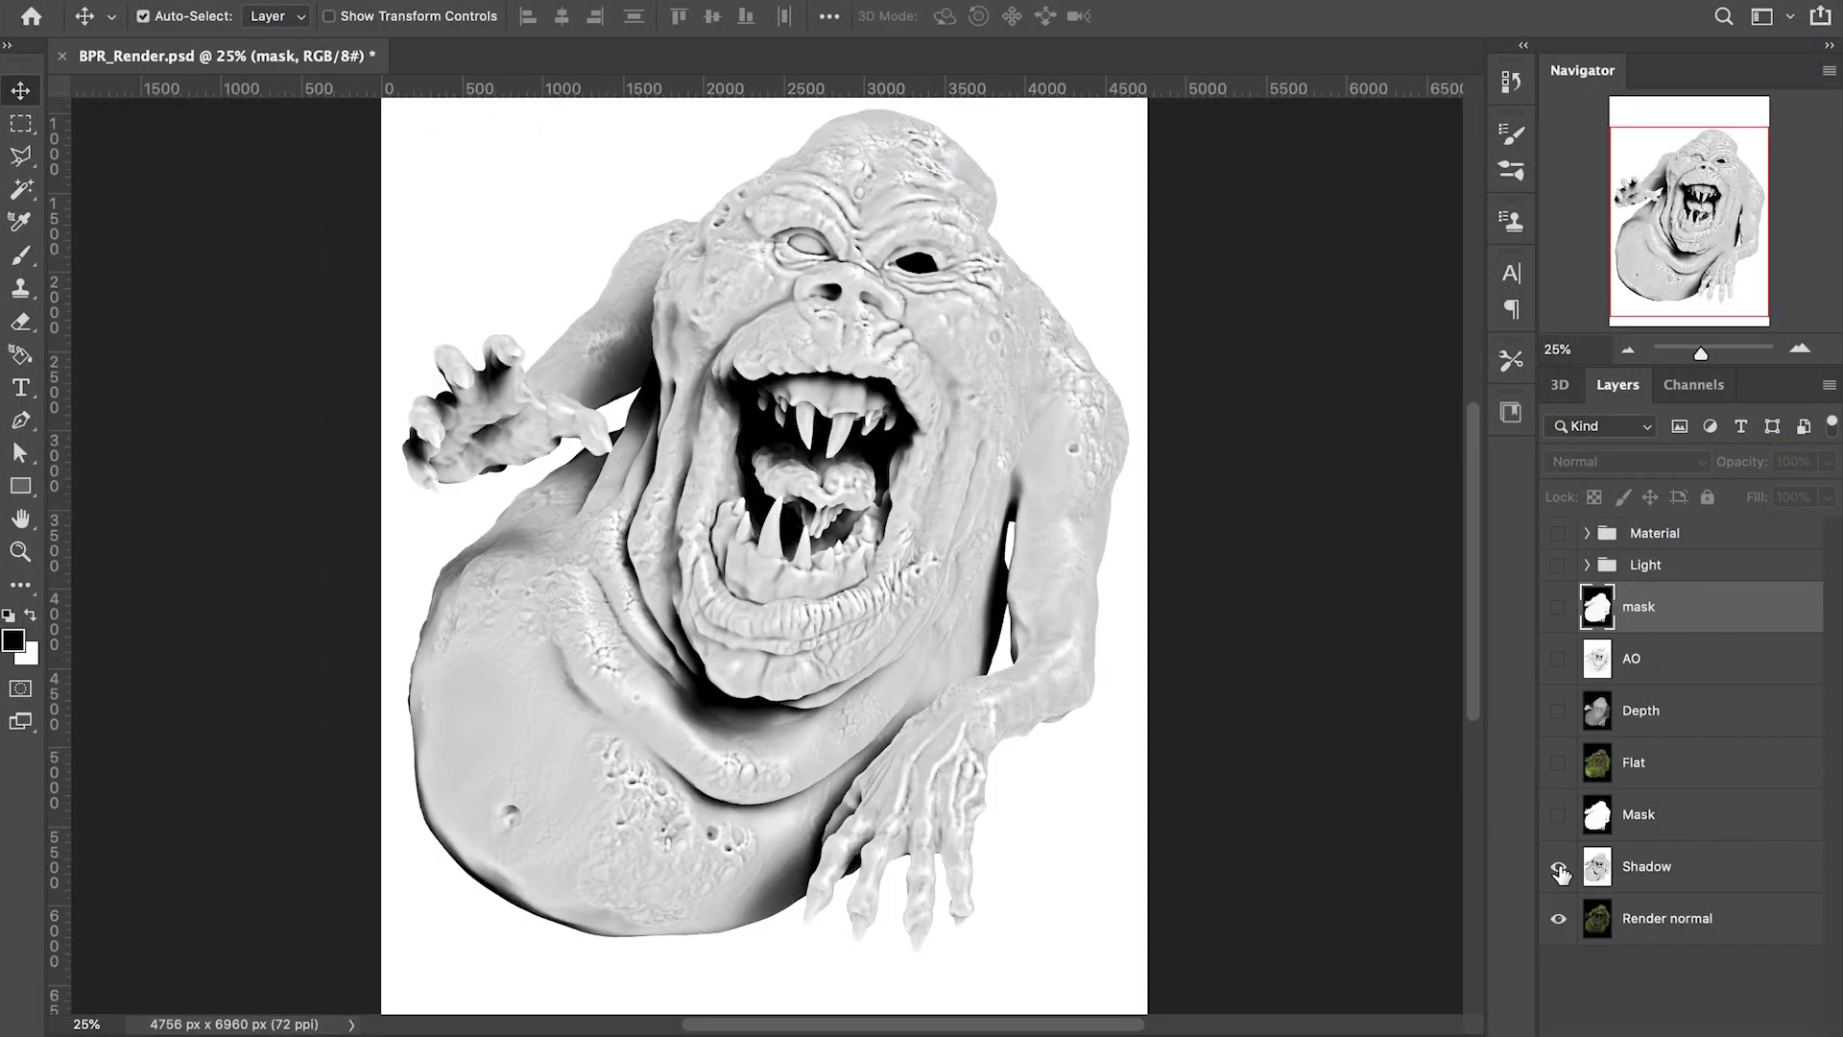
left_click(1558, 814)
left_click(1559, 763)
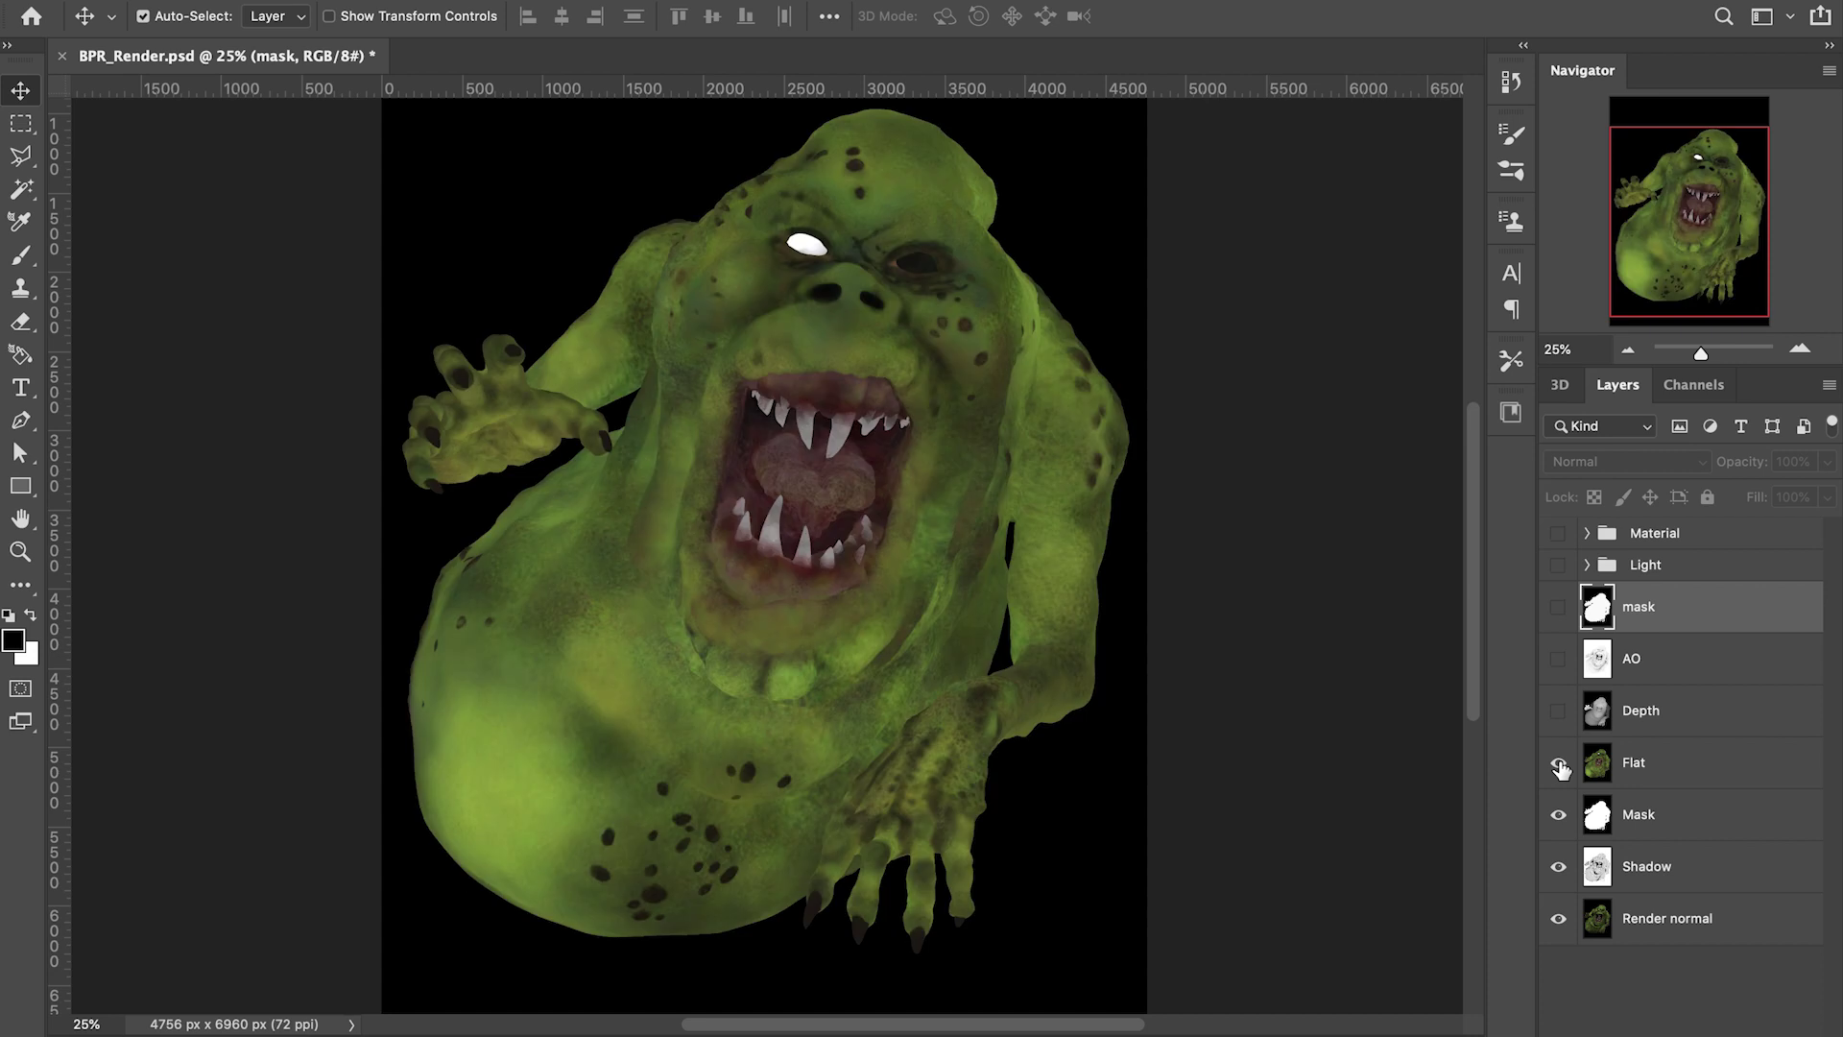
left_click(1559, 712)
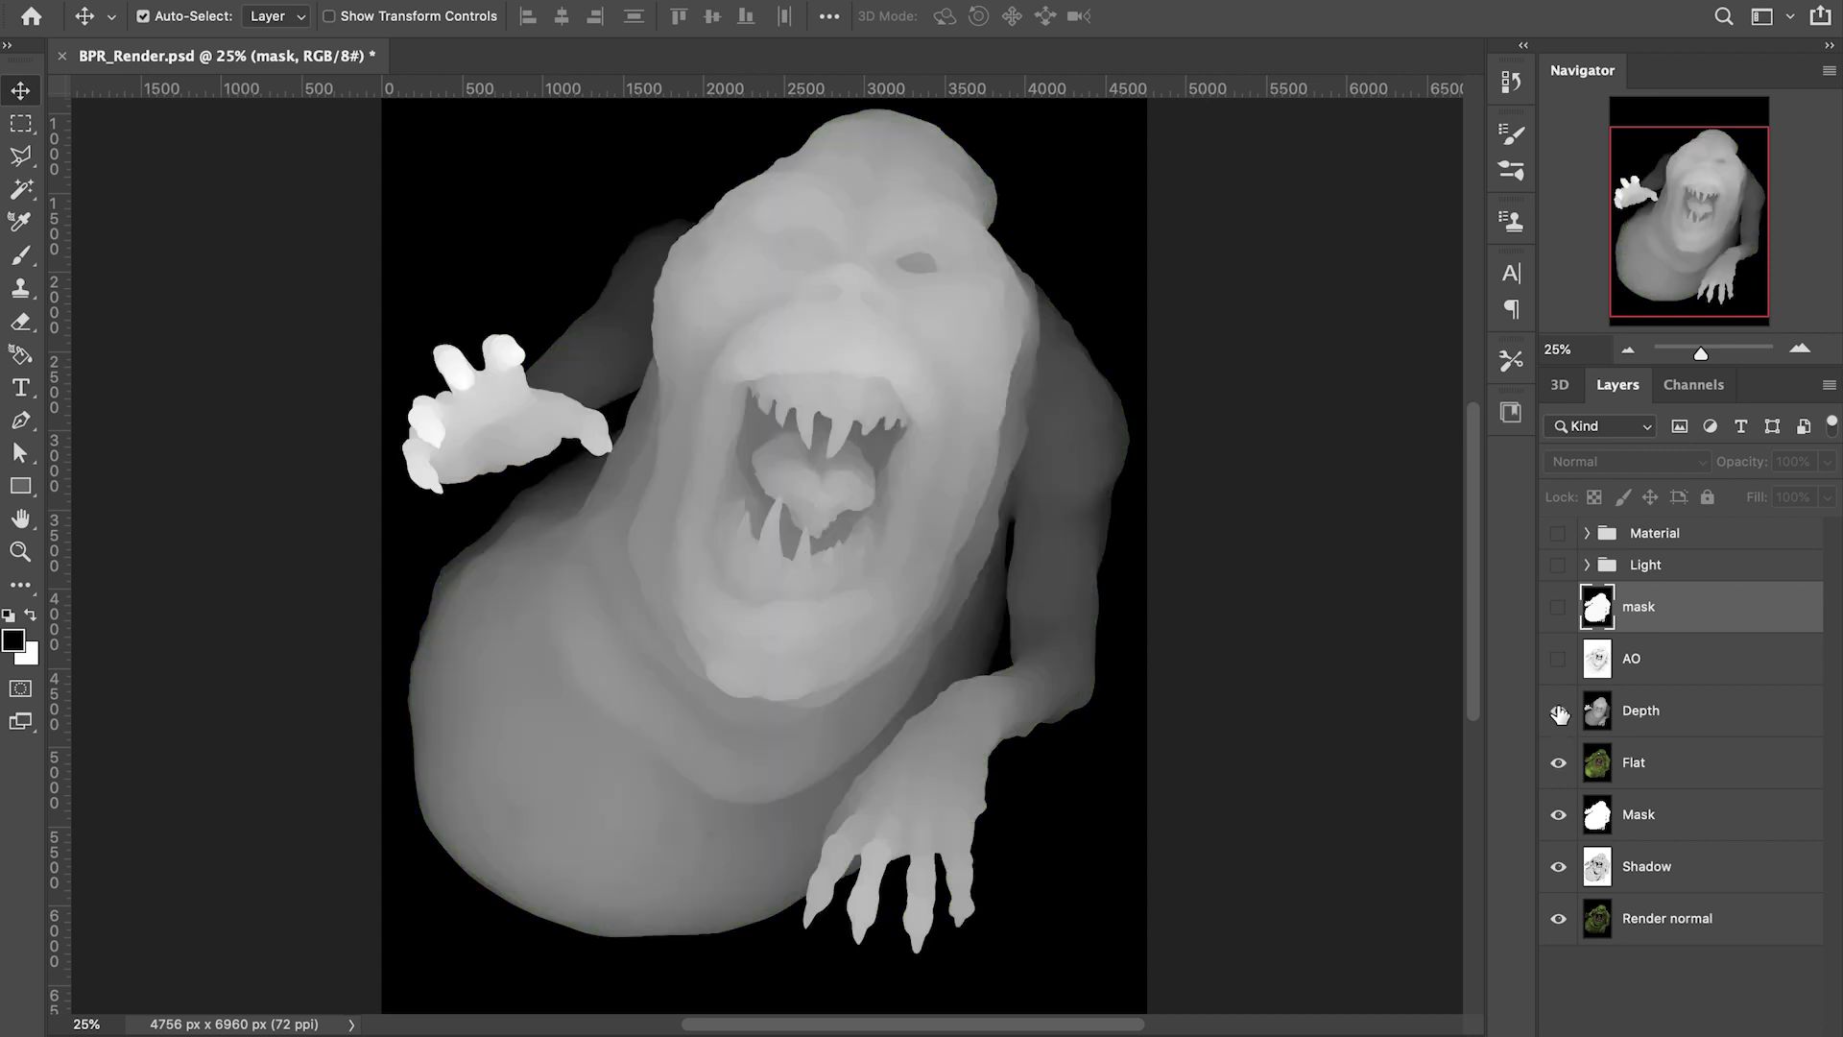
left_click(1558, 660)
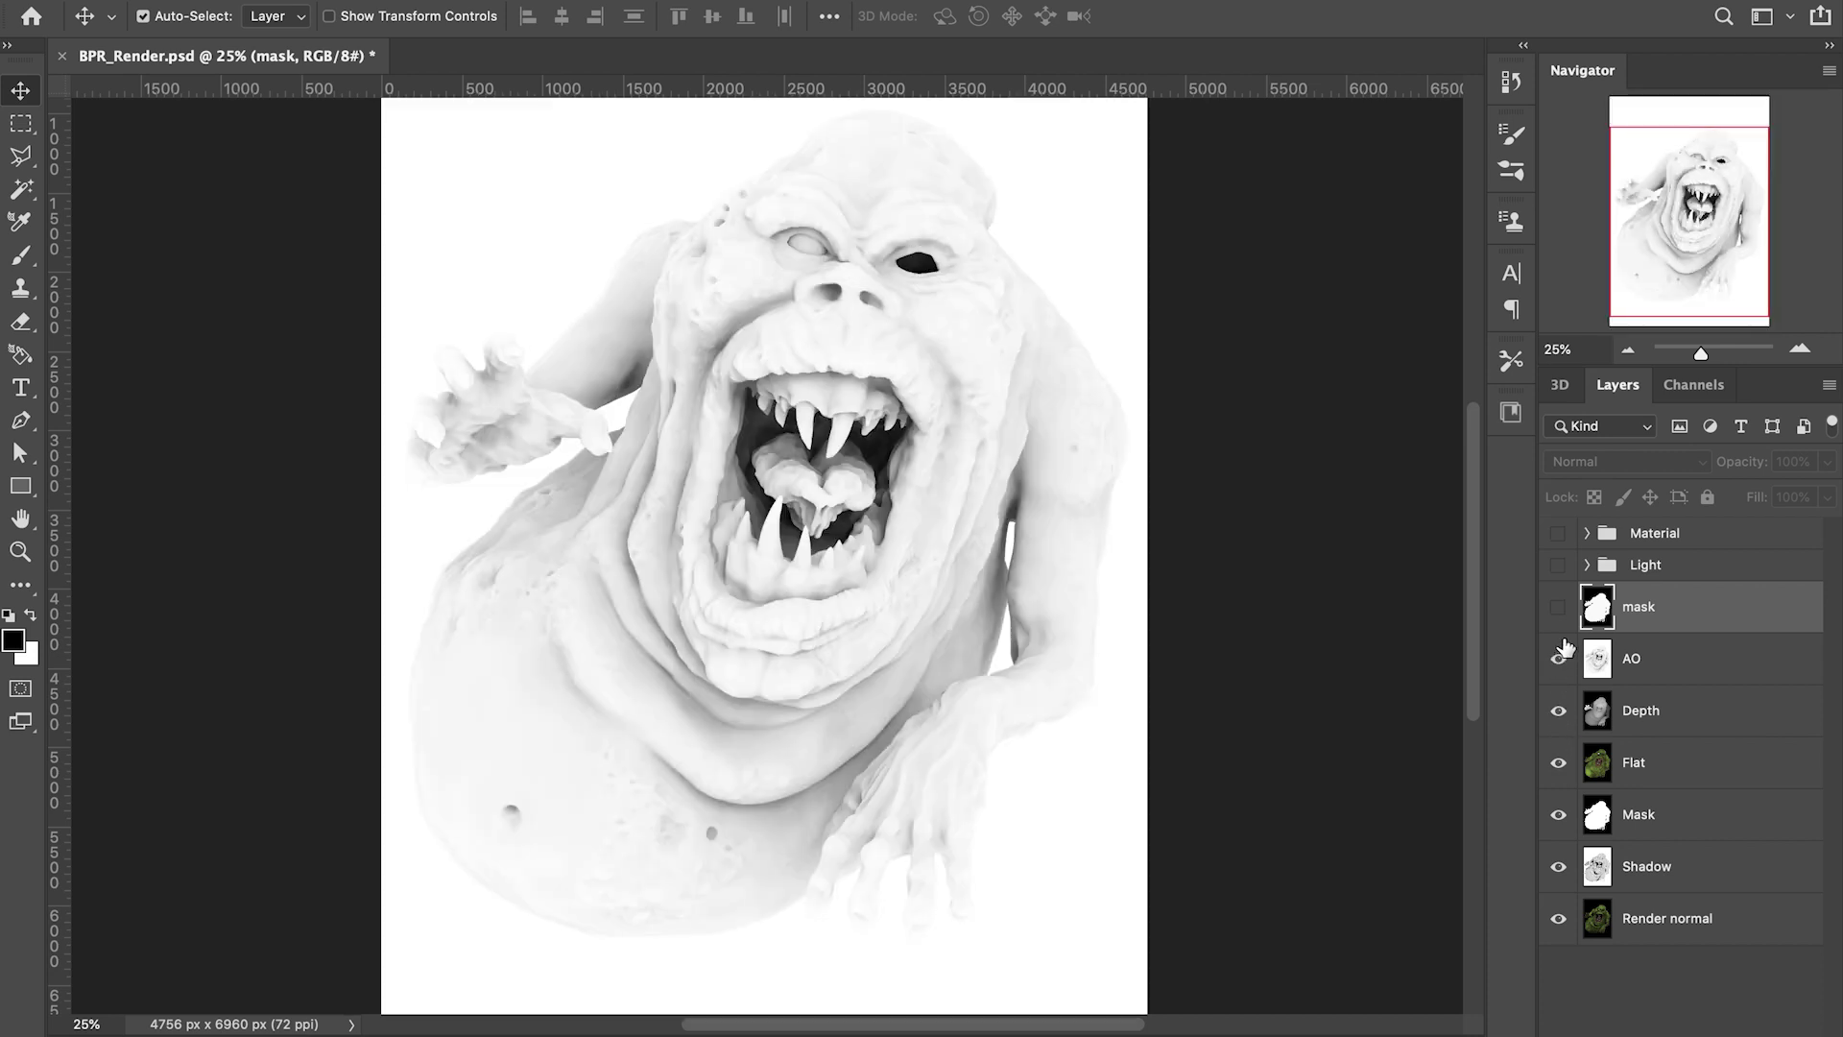
Delete the duplicate mask layer, move the remaining Mask layer directly above AO and hide it
key("Delete")
left_click_drag(1632, 763, 1661, 596)
left_click(1558, 609)
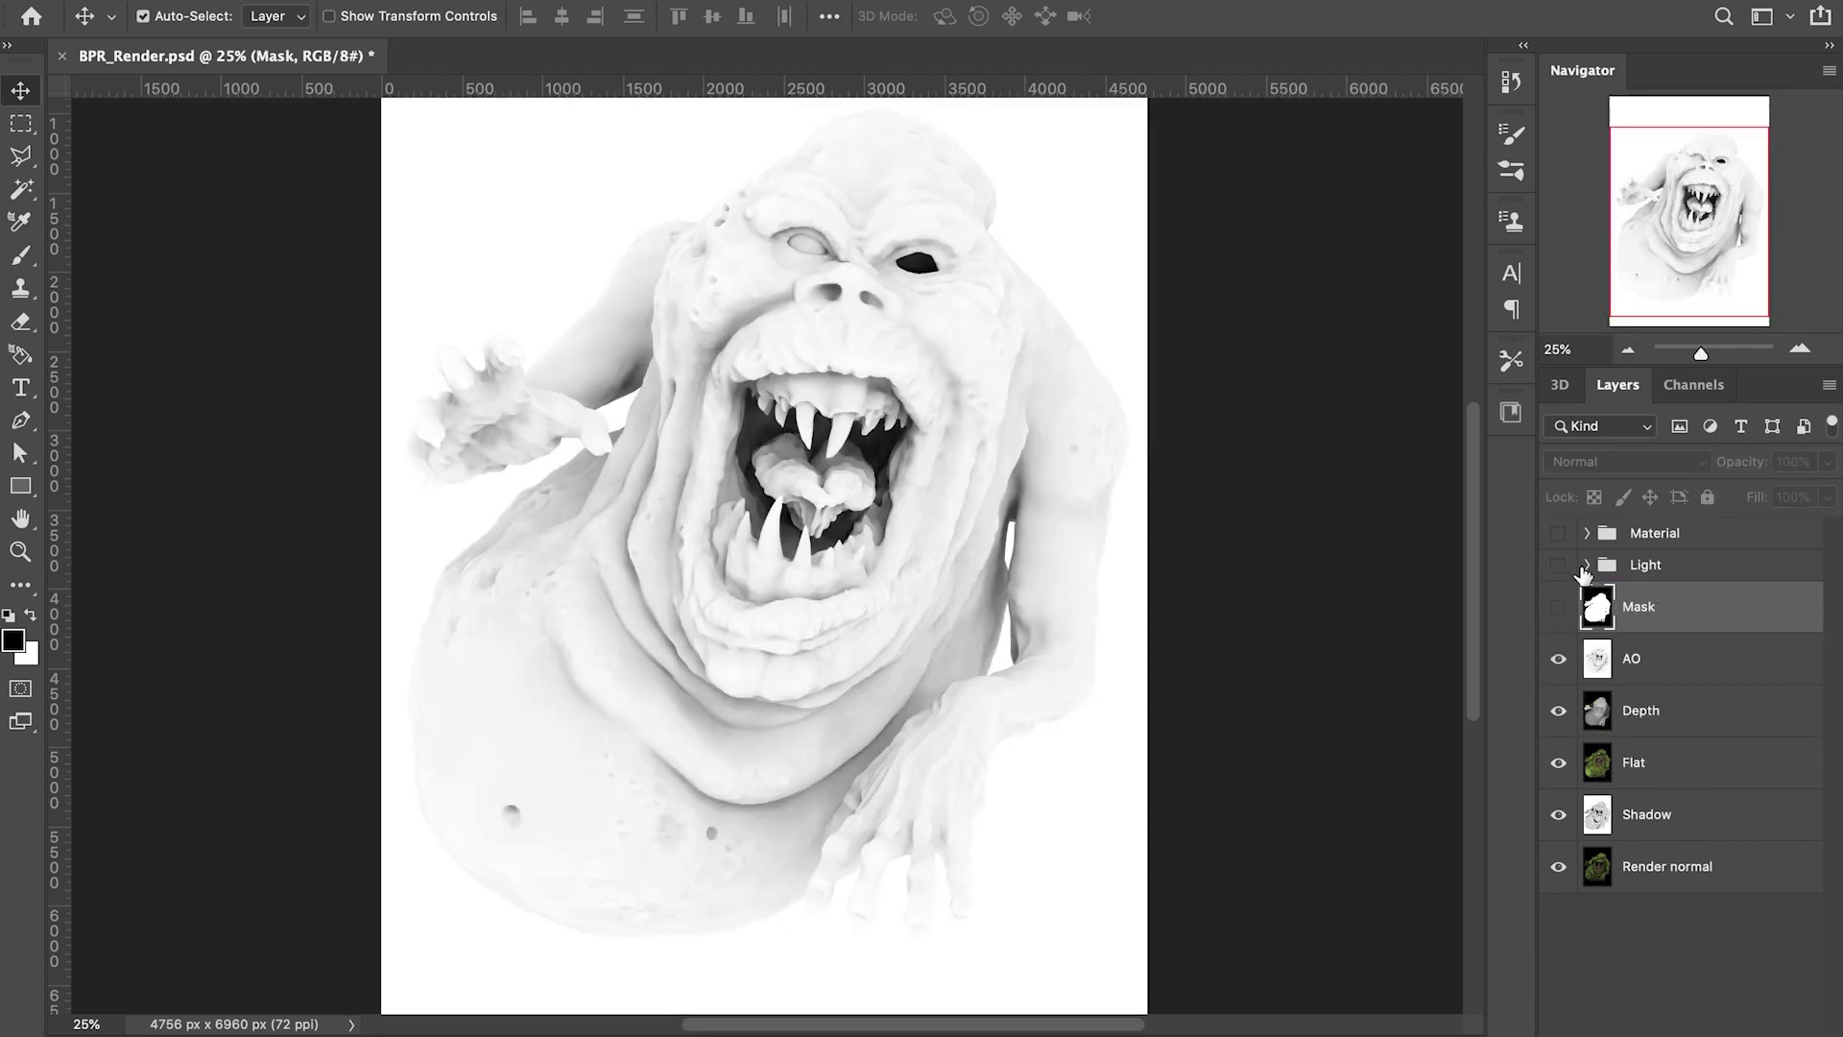
Review the Light group's passes by hiding layers 07 through 02 one by one, then hide and collapse the group
left_click(1588, 566)
left_click(1558, 567)
left_click(1559, 619)
left_click(1558, 659)
left_click(1558, 710)
left_click(1557, 762)
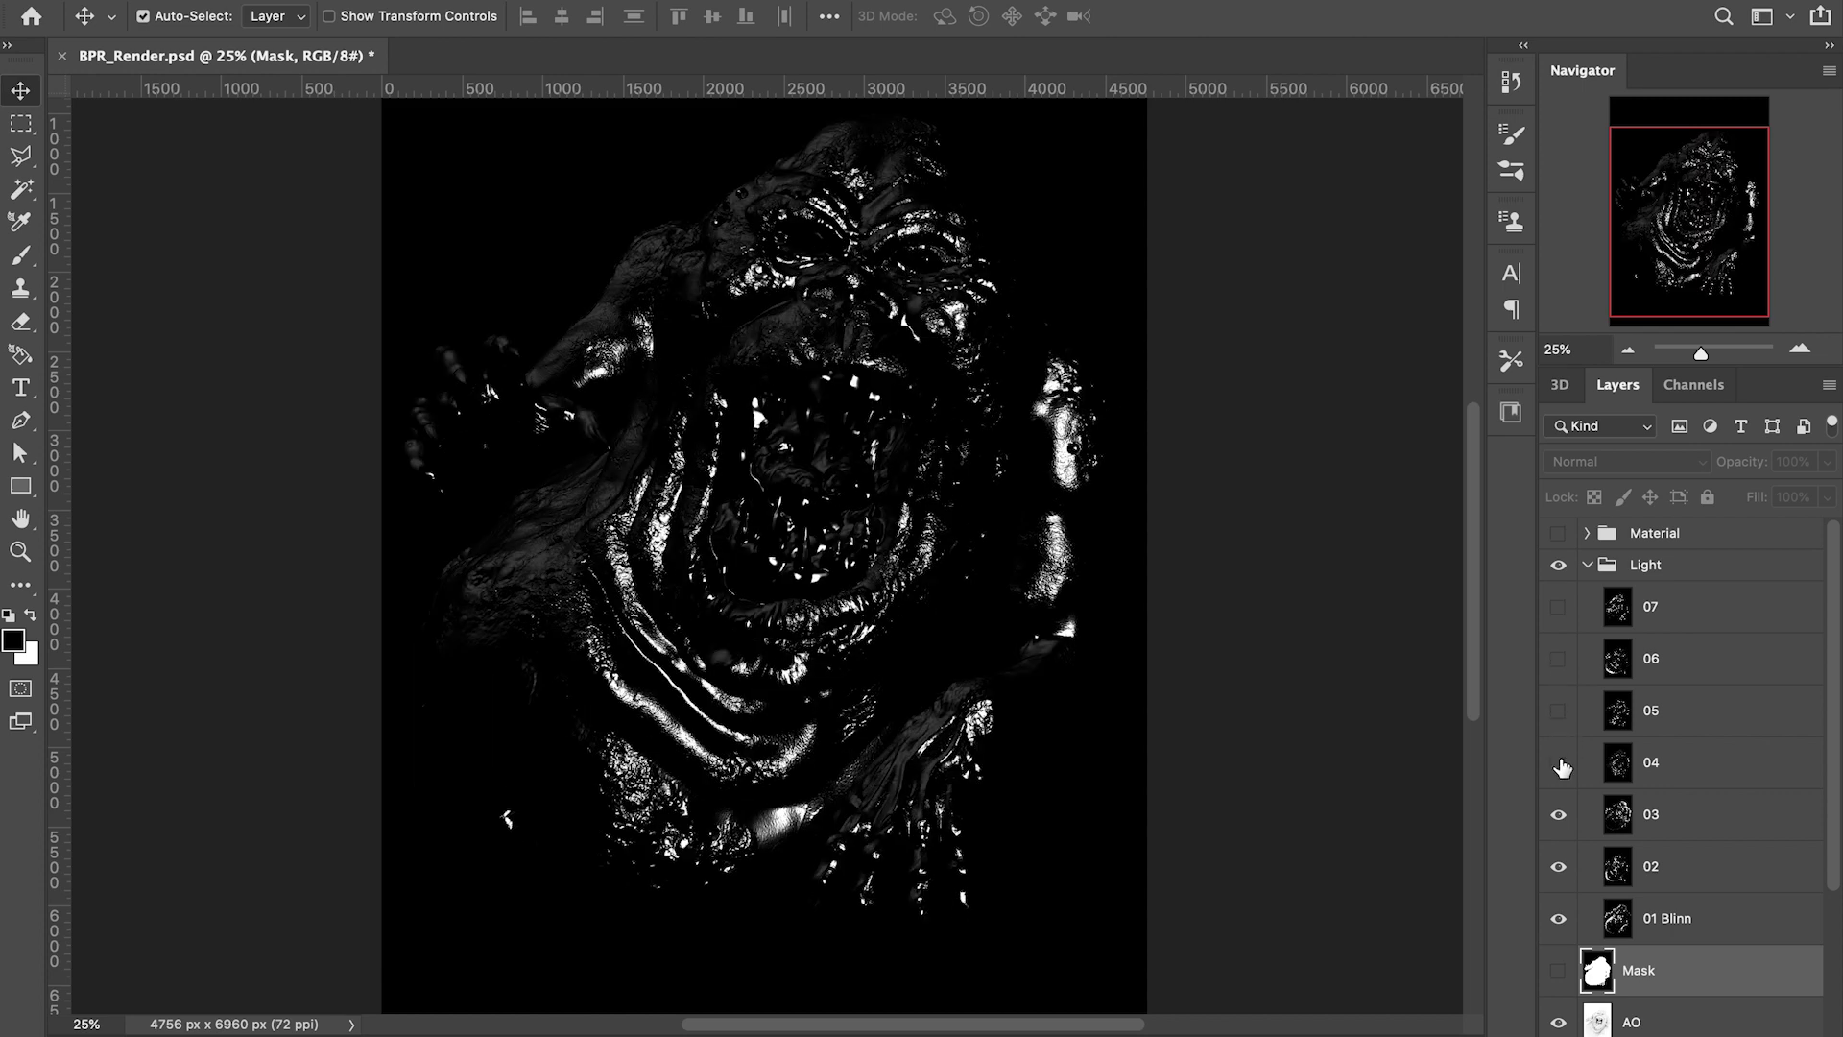
left_click(1558, 814)
left_click(1558, 866)
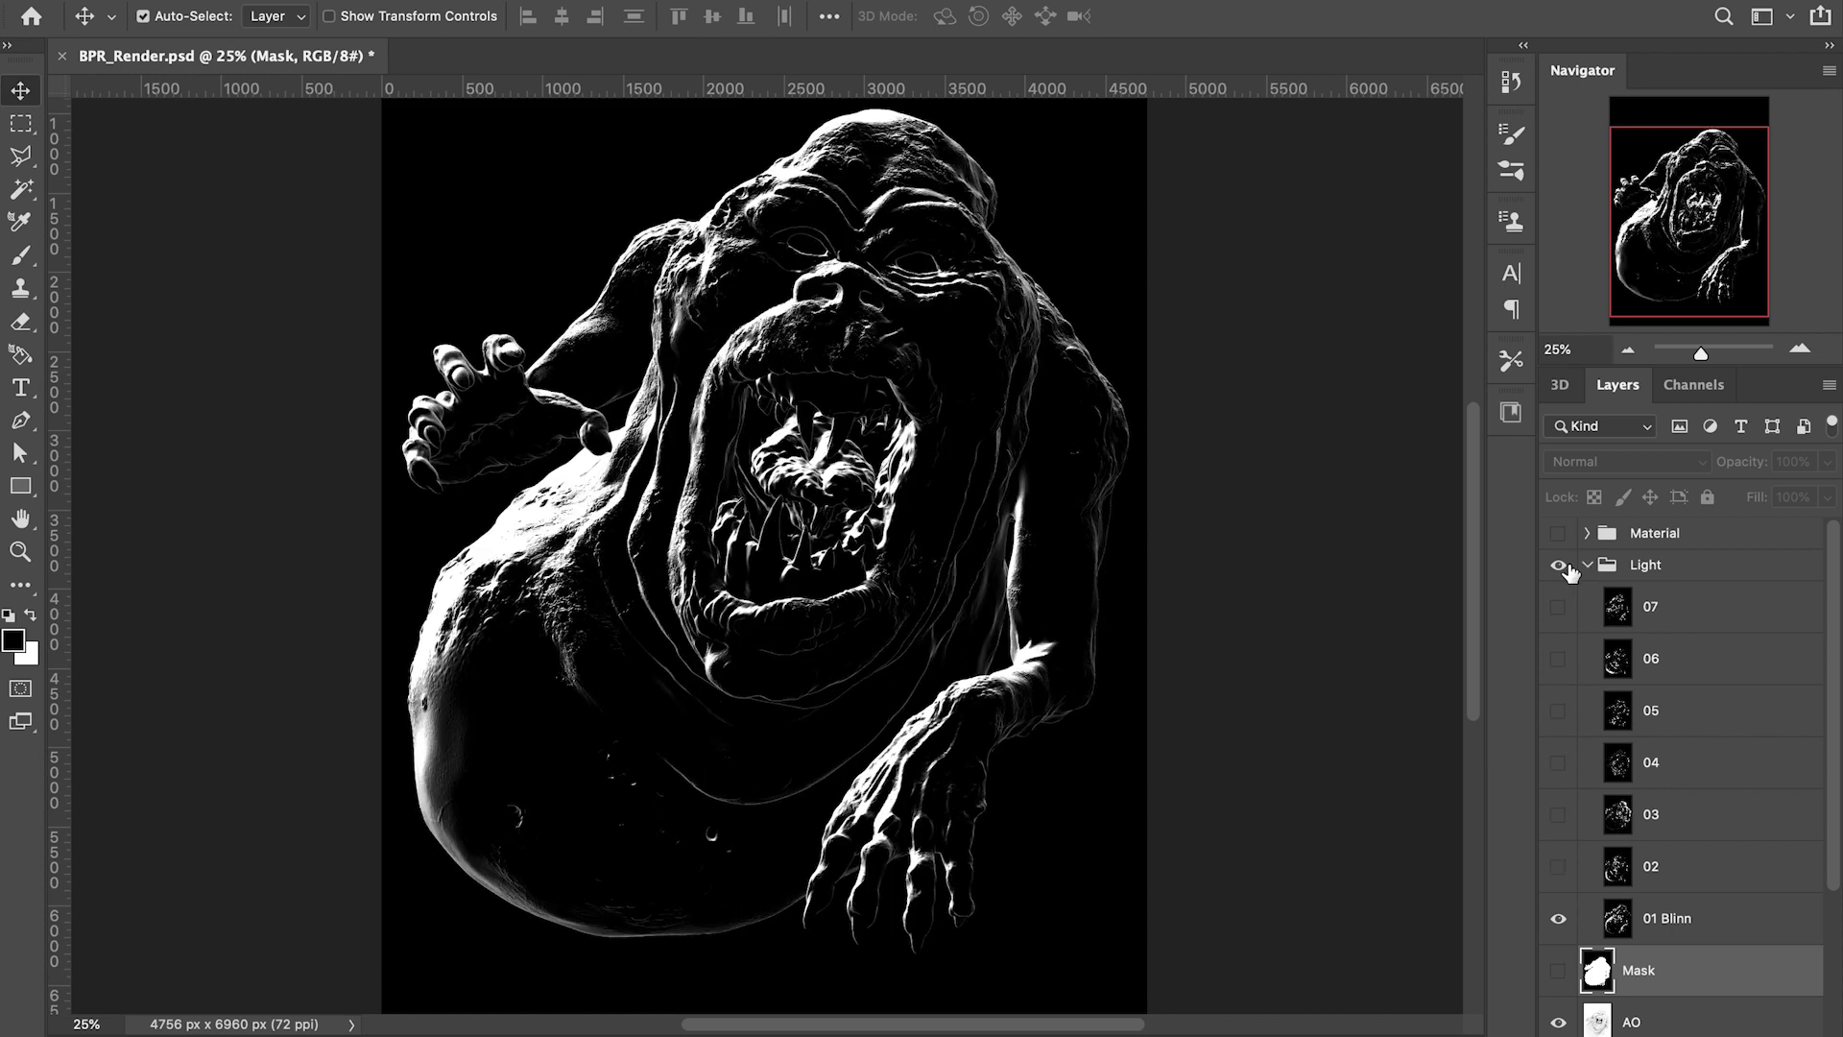
left_click(1557, 566)
left_click(1588, 567)
Show the Material group and review its passes by hiding layers 11 through 01 one by one
left_click(1588, 533)
left_click(1557, 534)
left_click(1557, 574)
left_click(1558, 626)
left_click(1557, 679)
left_click(1558, 731)
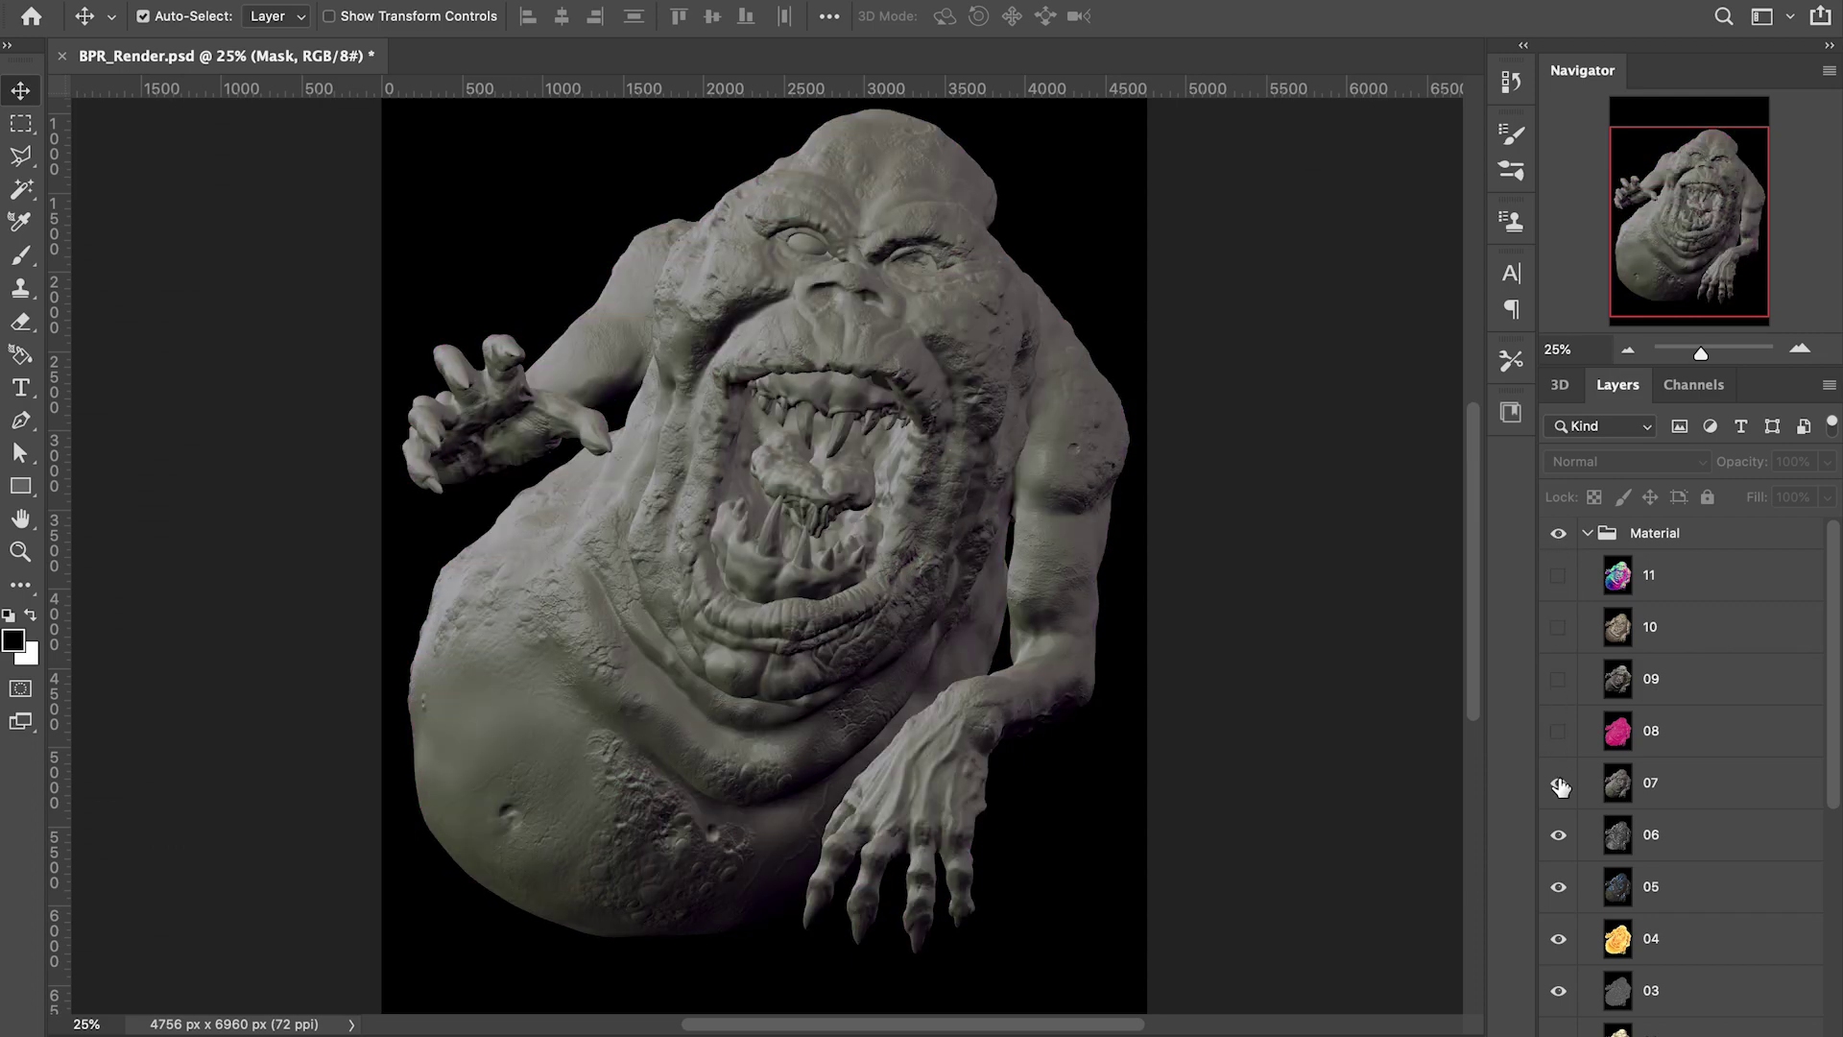
left_click(1558, 783)
left_click(1558, 834)
left_click(1557, 886)
scroll(1564, 888, "down", 3)
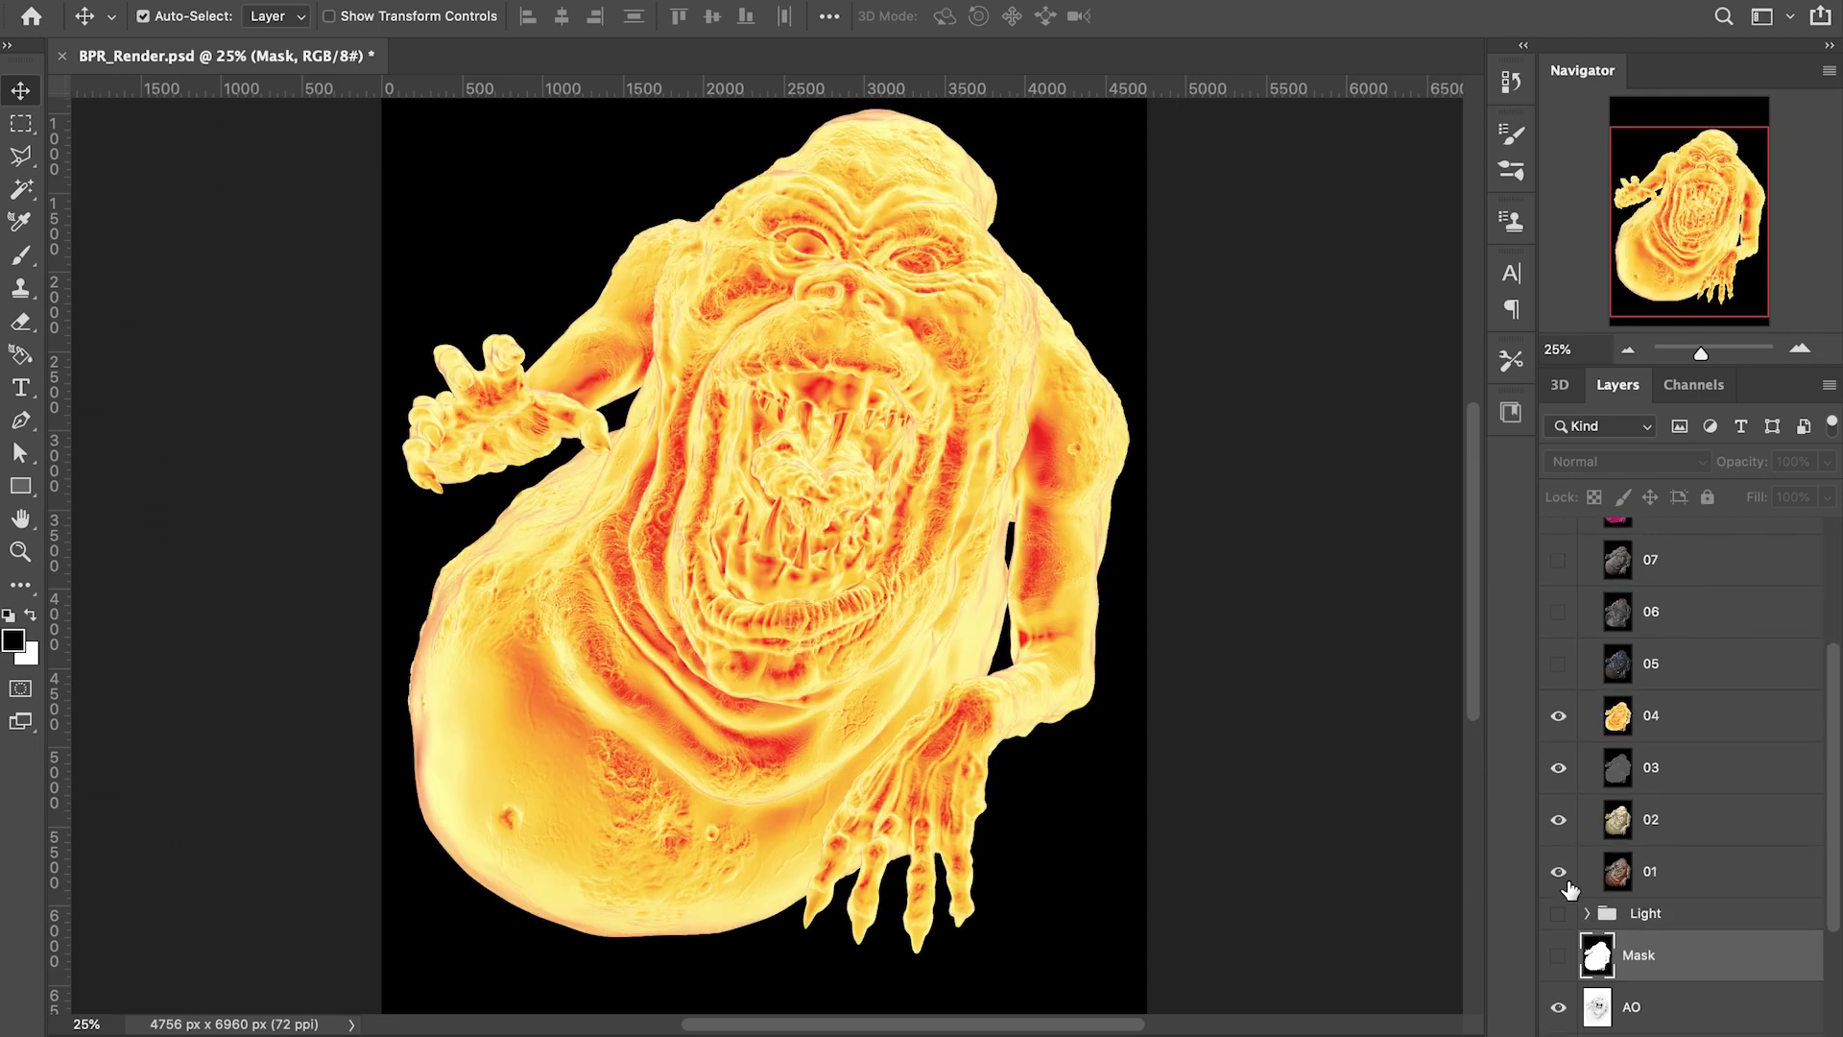
left_click(1558, 715)
left_click(1557, 767)
left_click(1558, 818)
left_click(1558, 871)
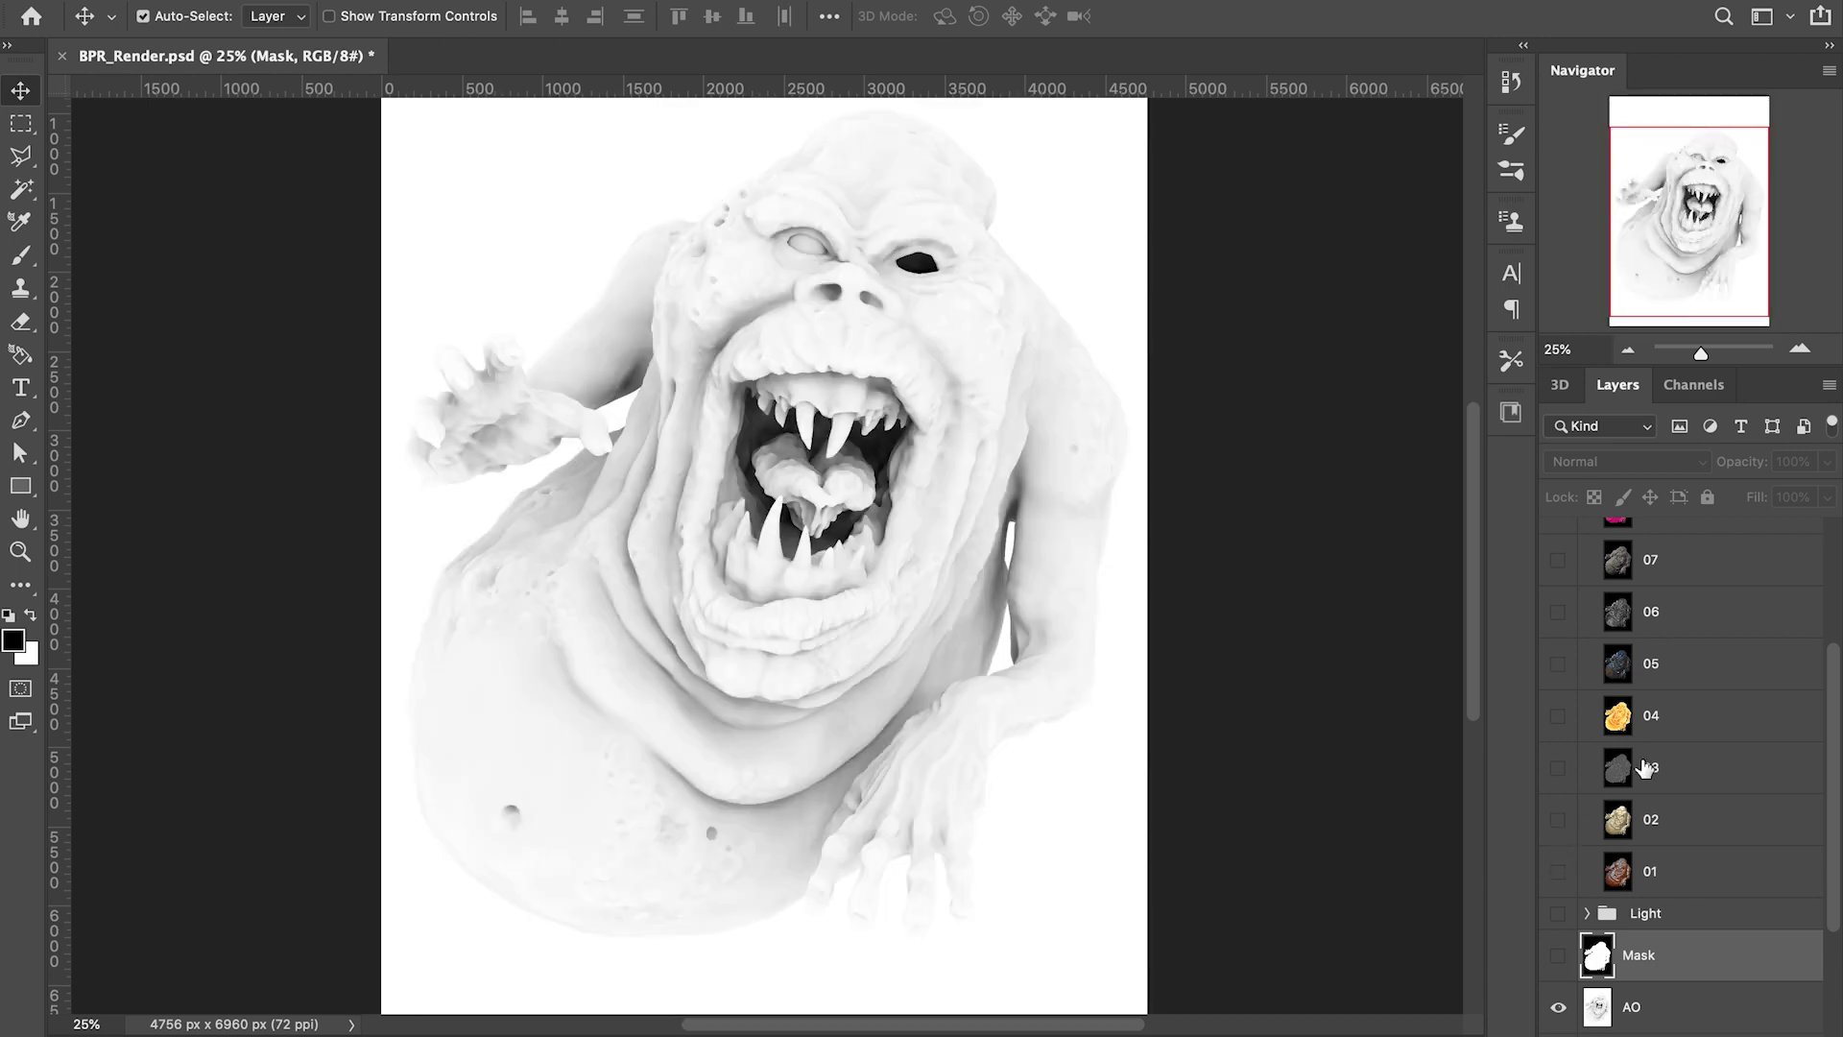
Hide the AO, Depth, Flat and Shadow layers and move the collapsed Material group directly above Render normal
scroll(1674, 768, "down", 4)
left_click(1558, 814)
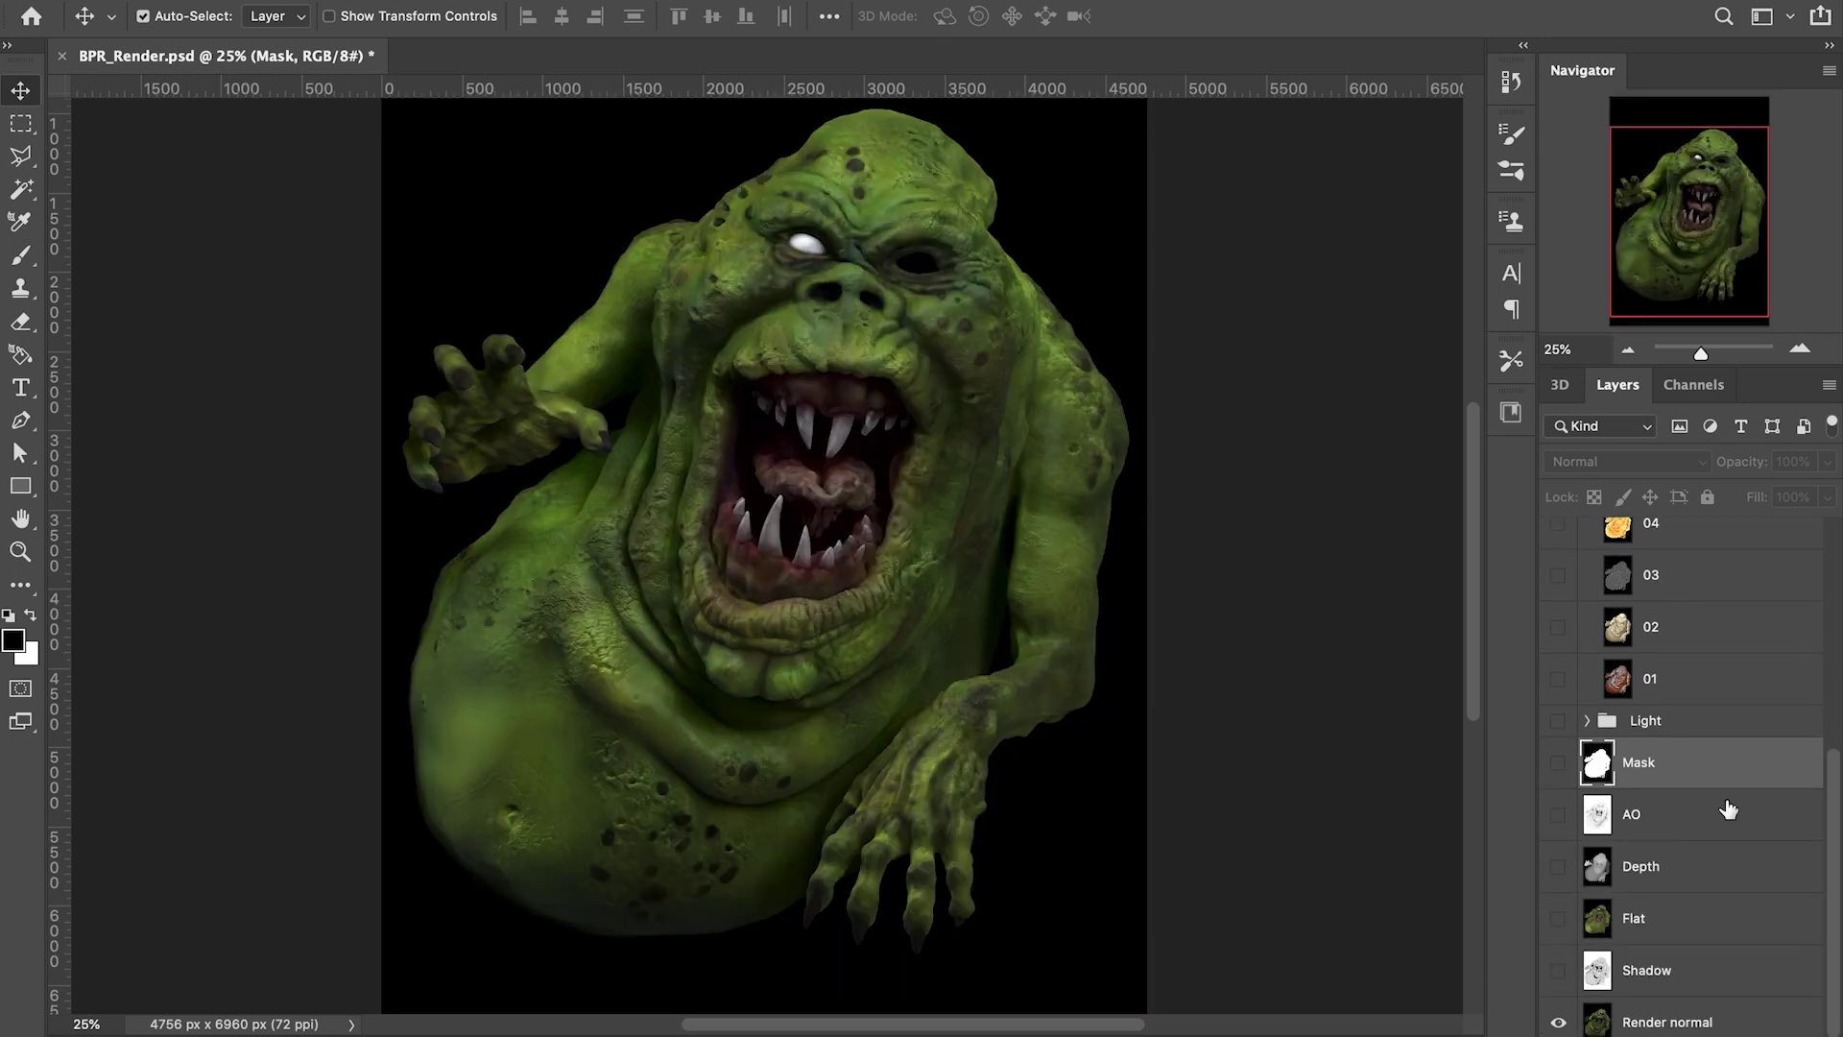
scroll(1718, 777, "up", 8)
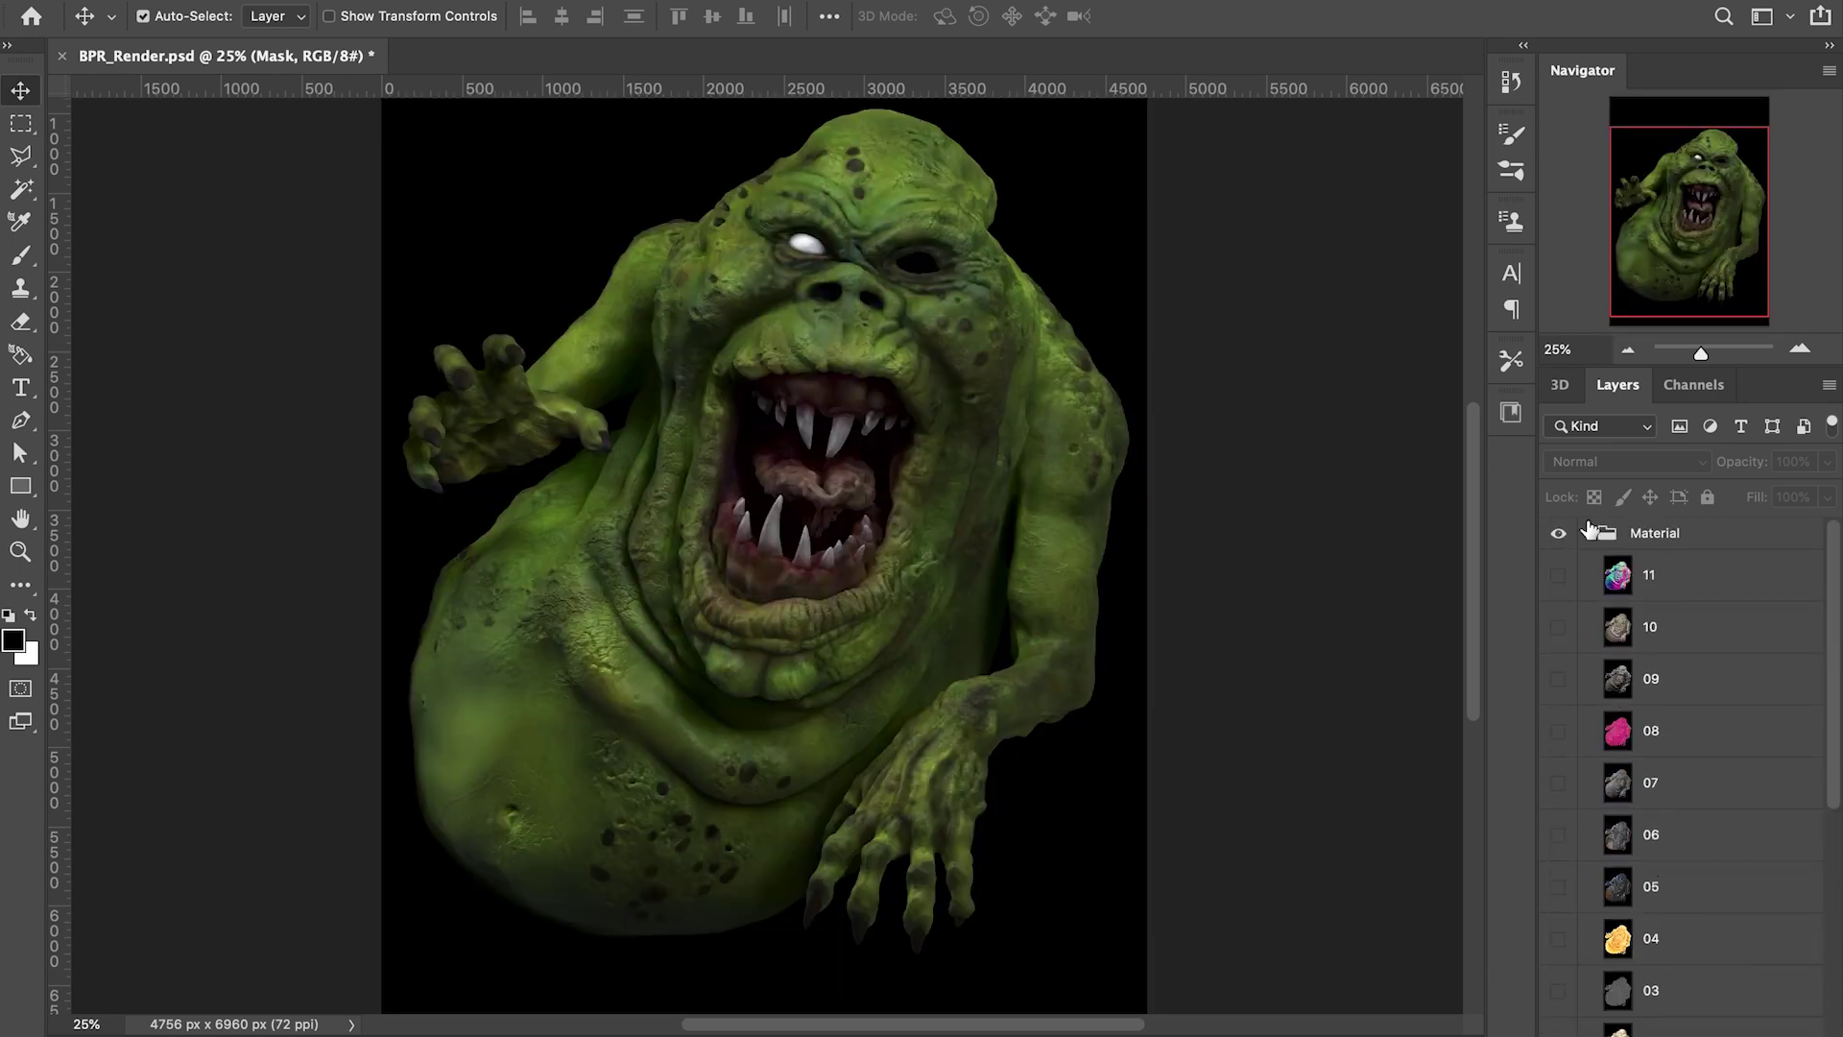
left_click(1586, 533)
left_click_drag(1706, 538, 1689, 840)
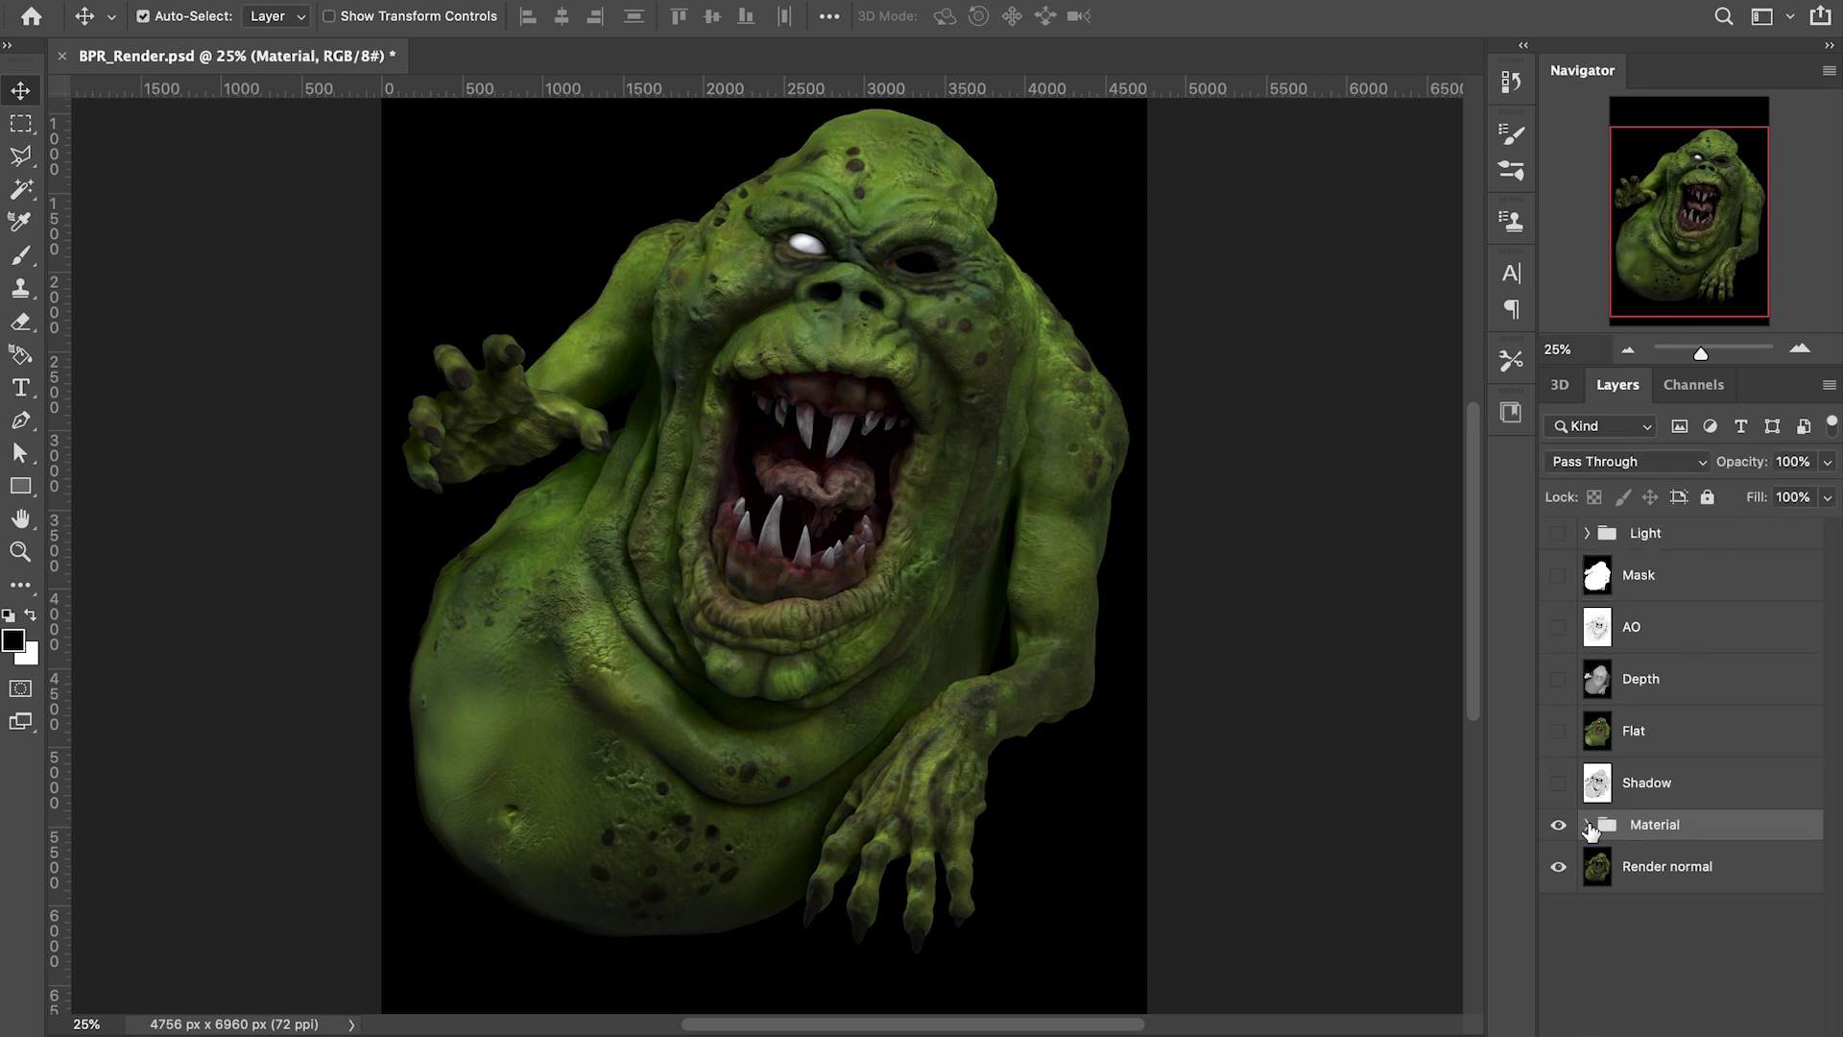
Show layer 01 in the Material group and set its blend mode to Soft Light
scroll(1476, 413, "up", 3)
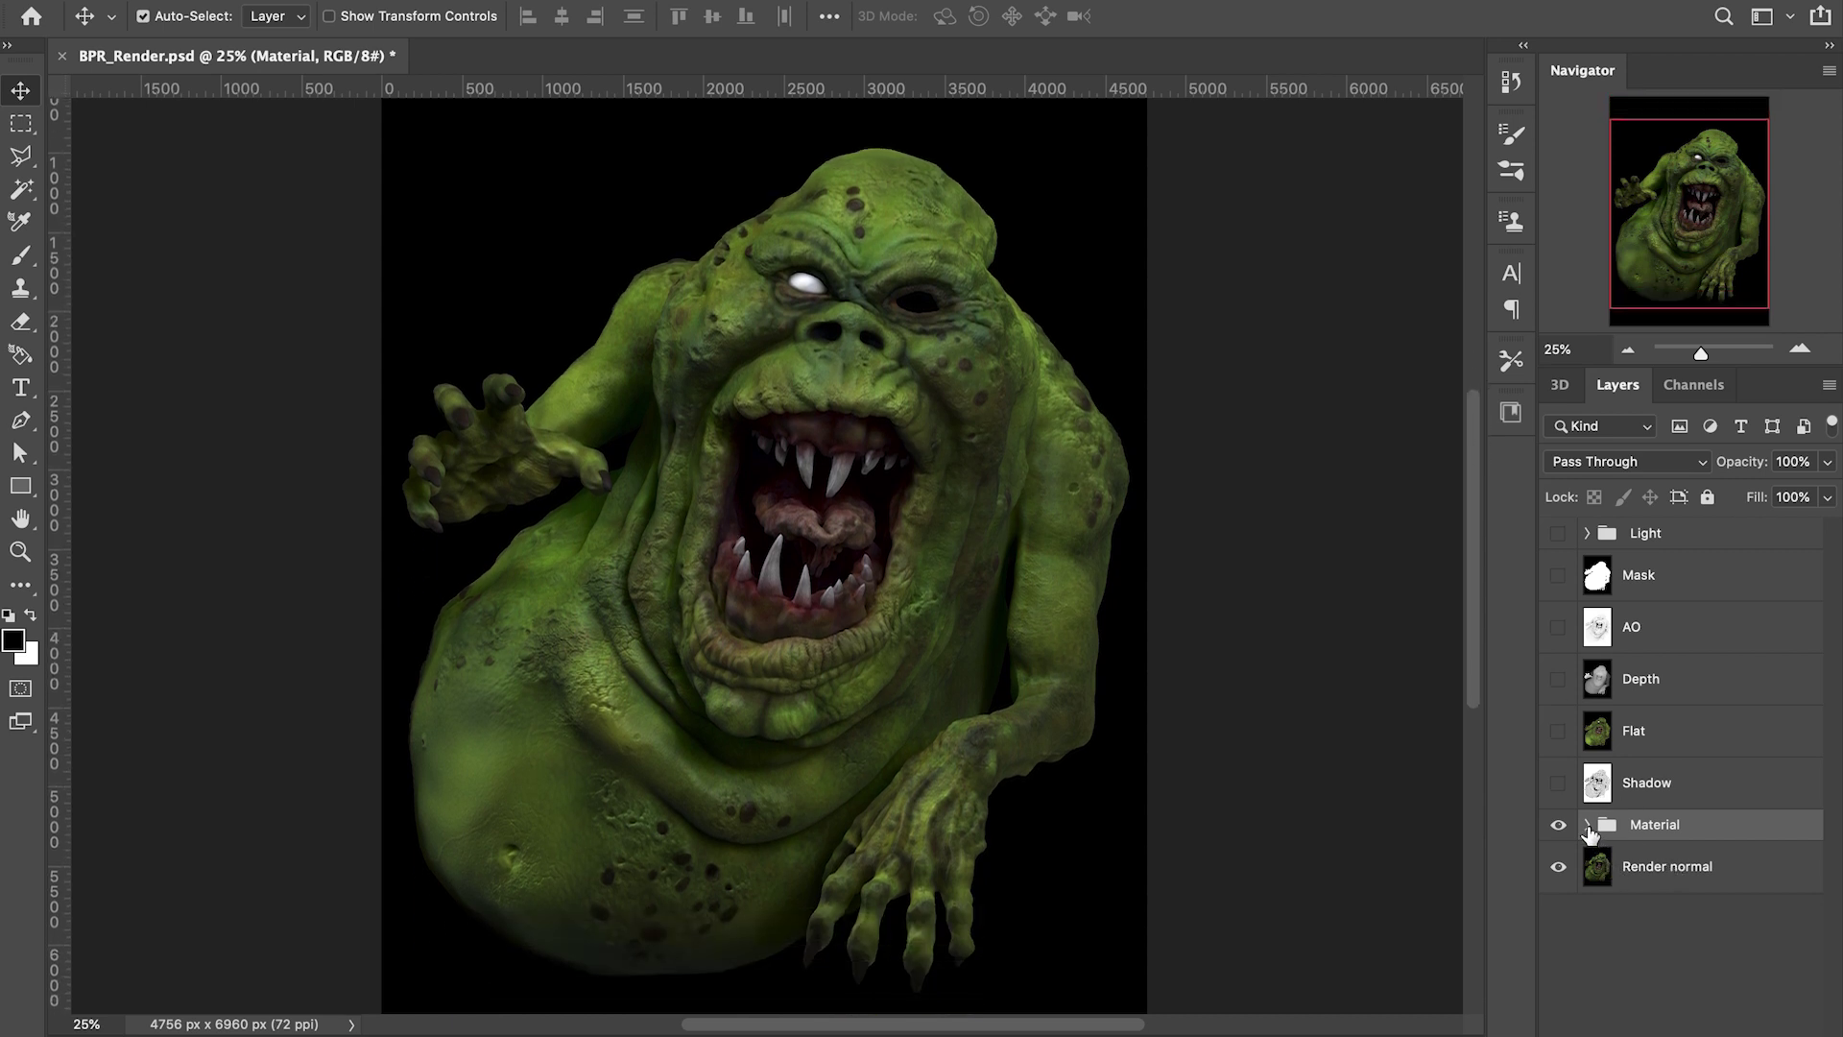
left_click(1586, 825)
left_click_drag(1837, 622, 1840, 870)
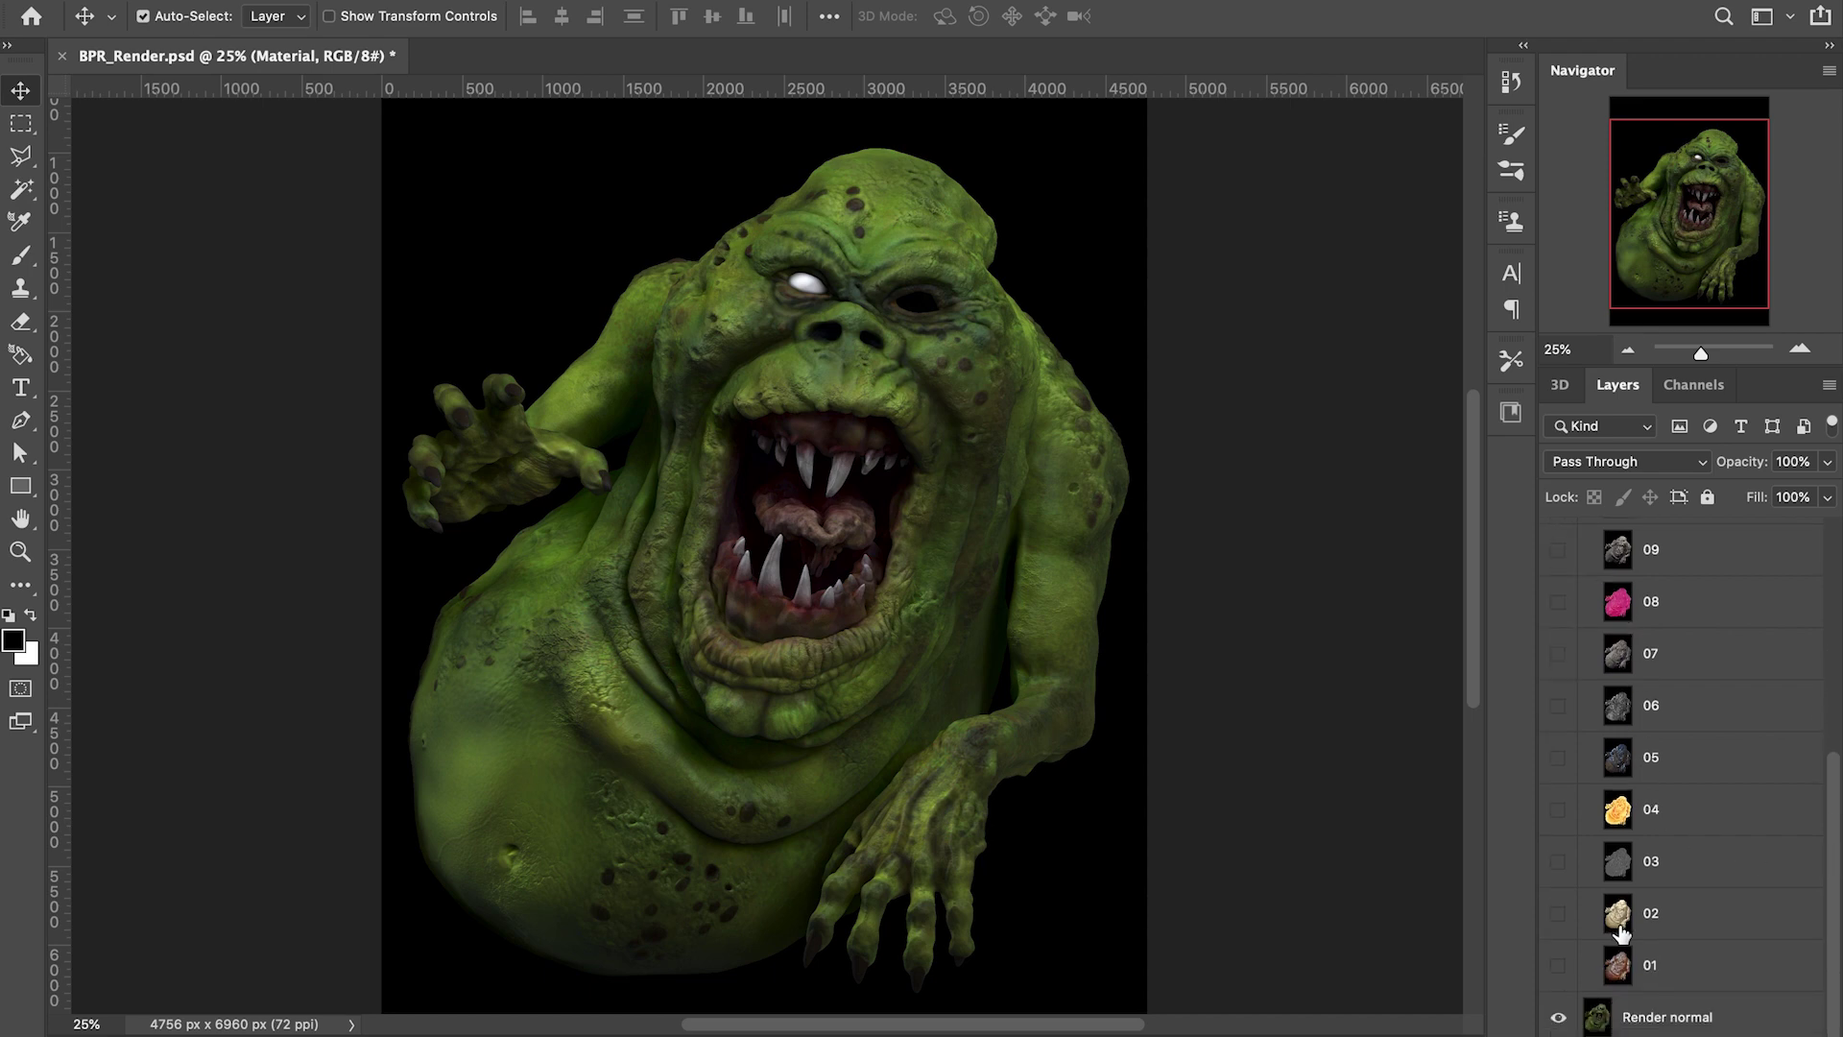
left_click(1558, 966)
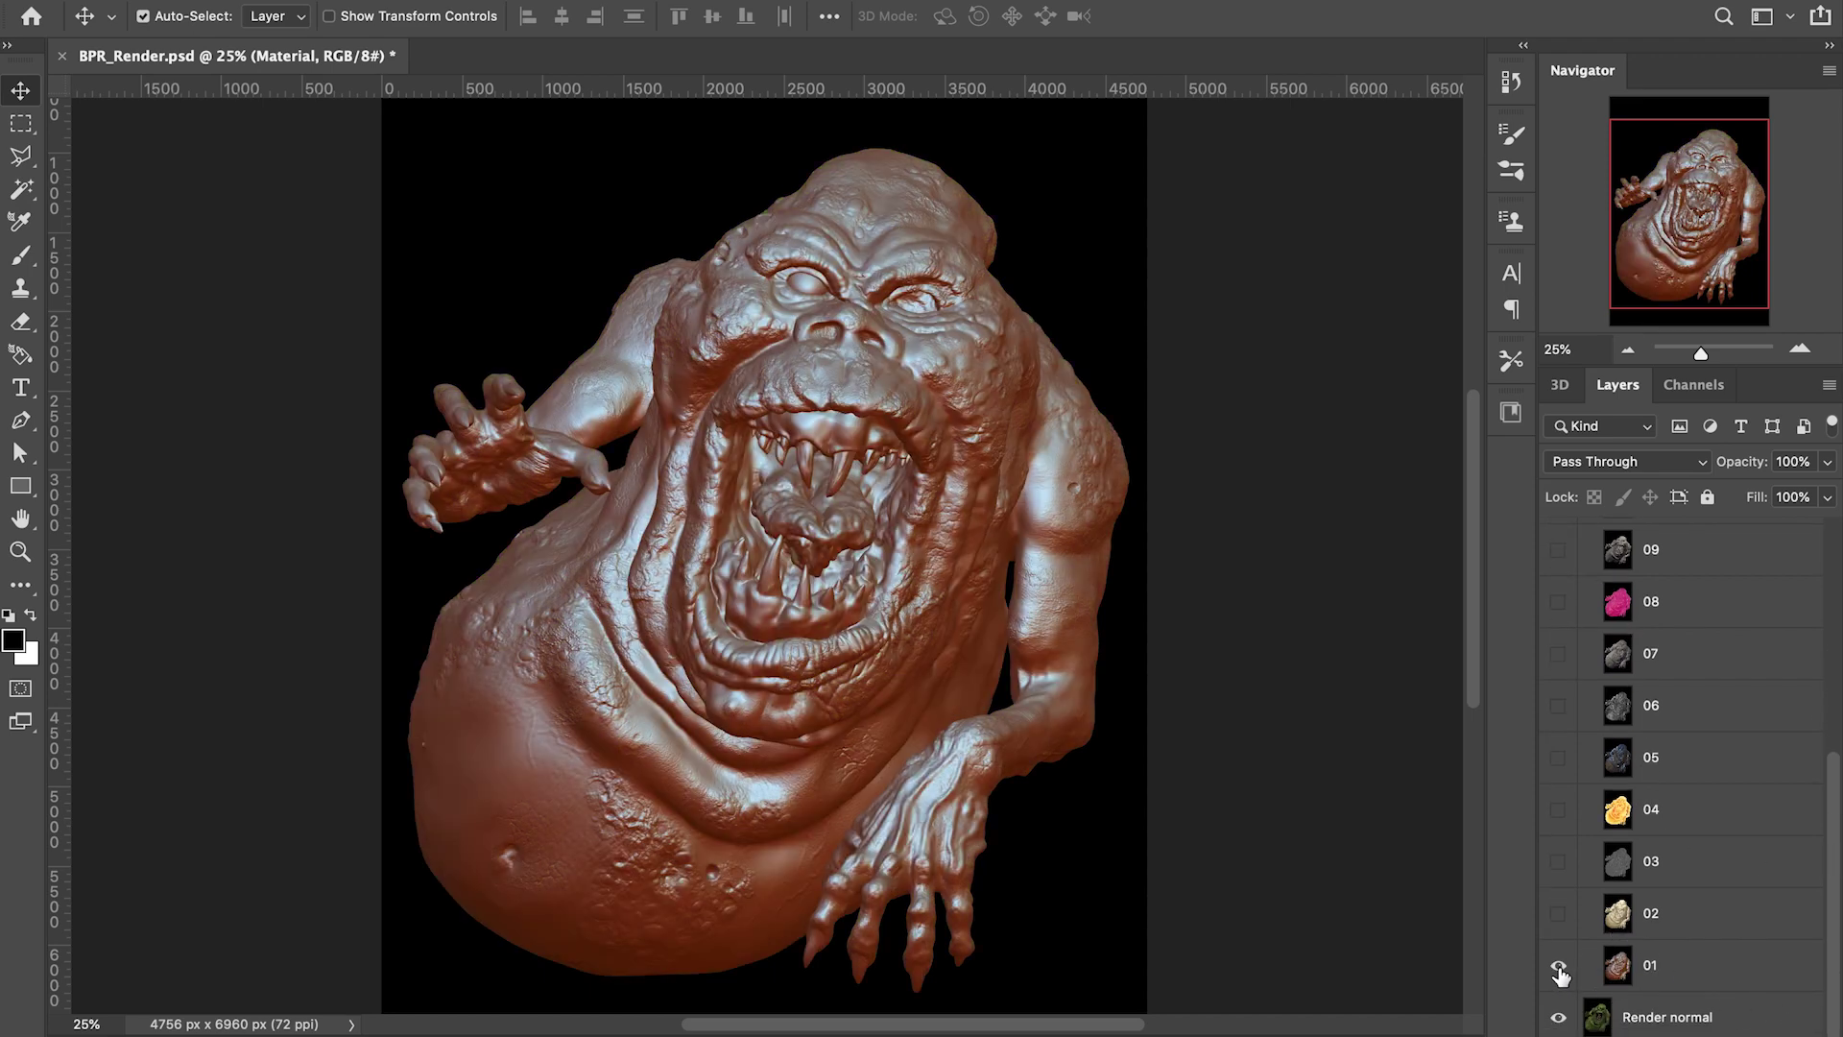
left_click(1704, 970)
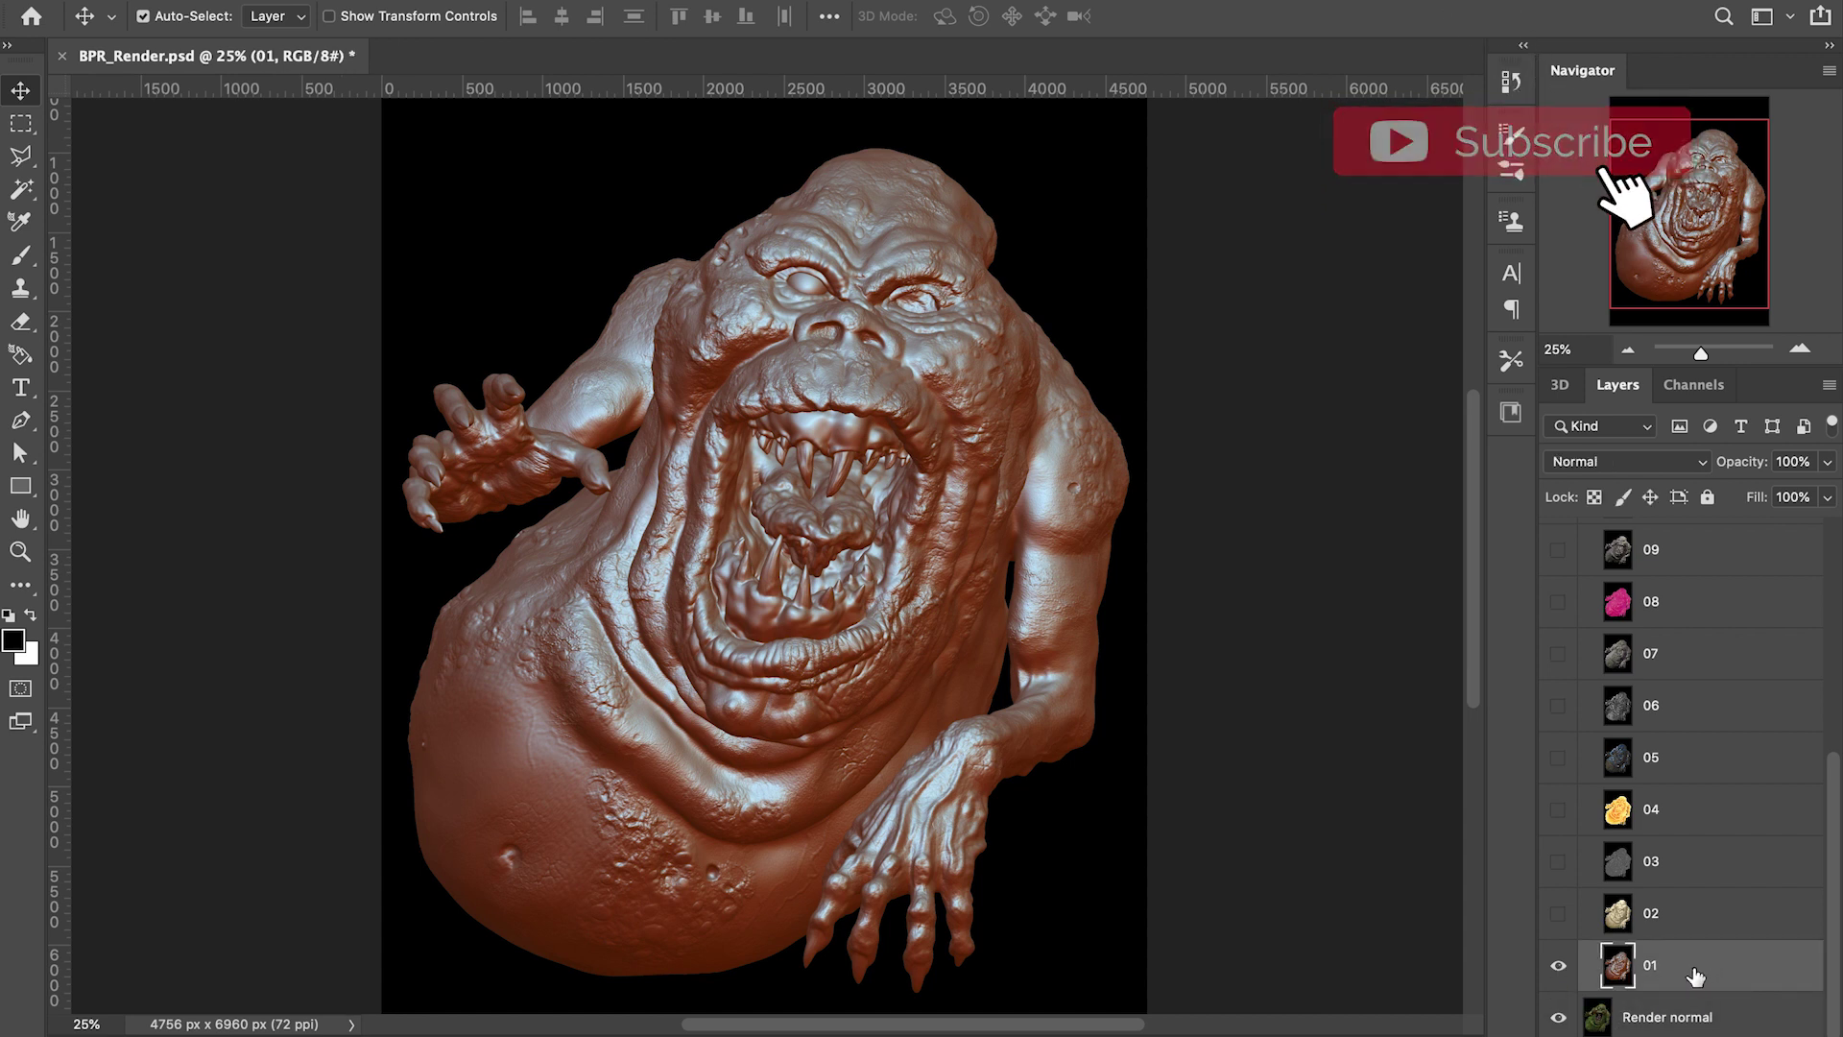
left_click(1603, 462)
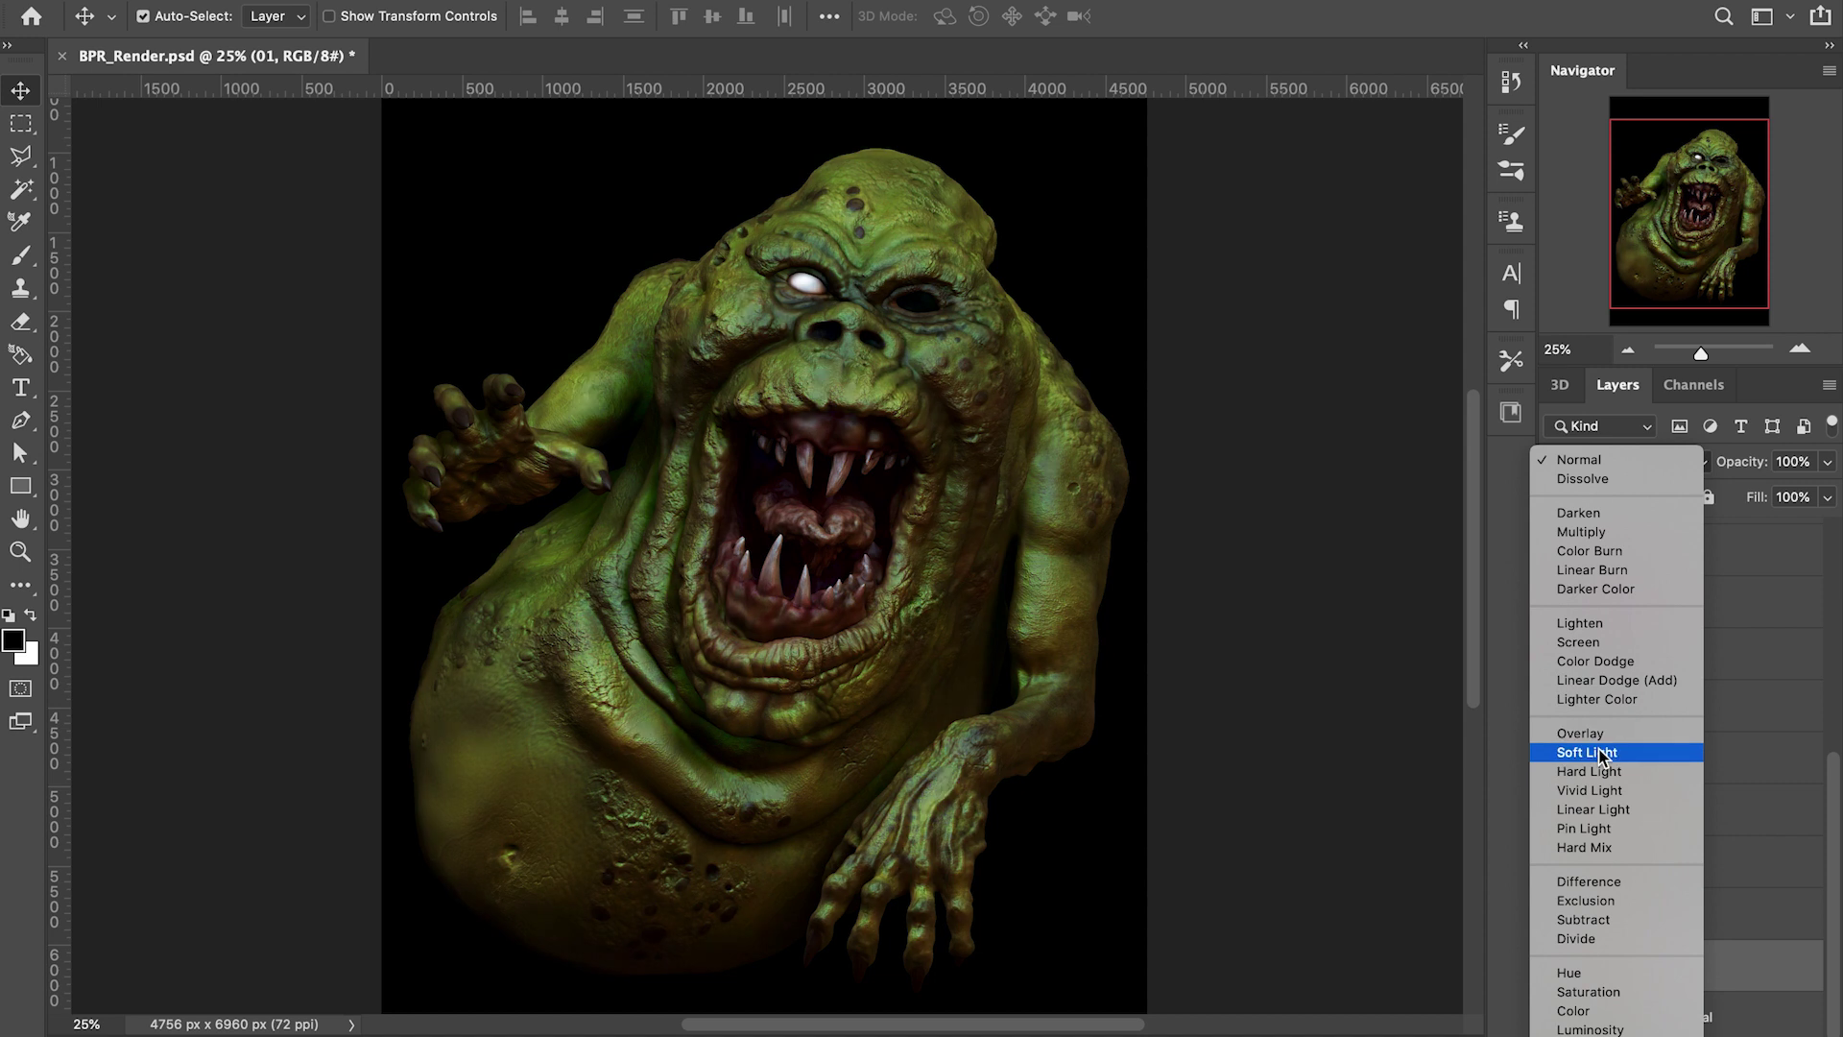
left_click(1600, 753)
Set material layer 01's opacity to 91% and keep its blend mode at Soft Light
left_click(1826, 461)
left_click_drag(1829, 491, 1804, 495)
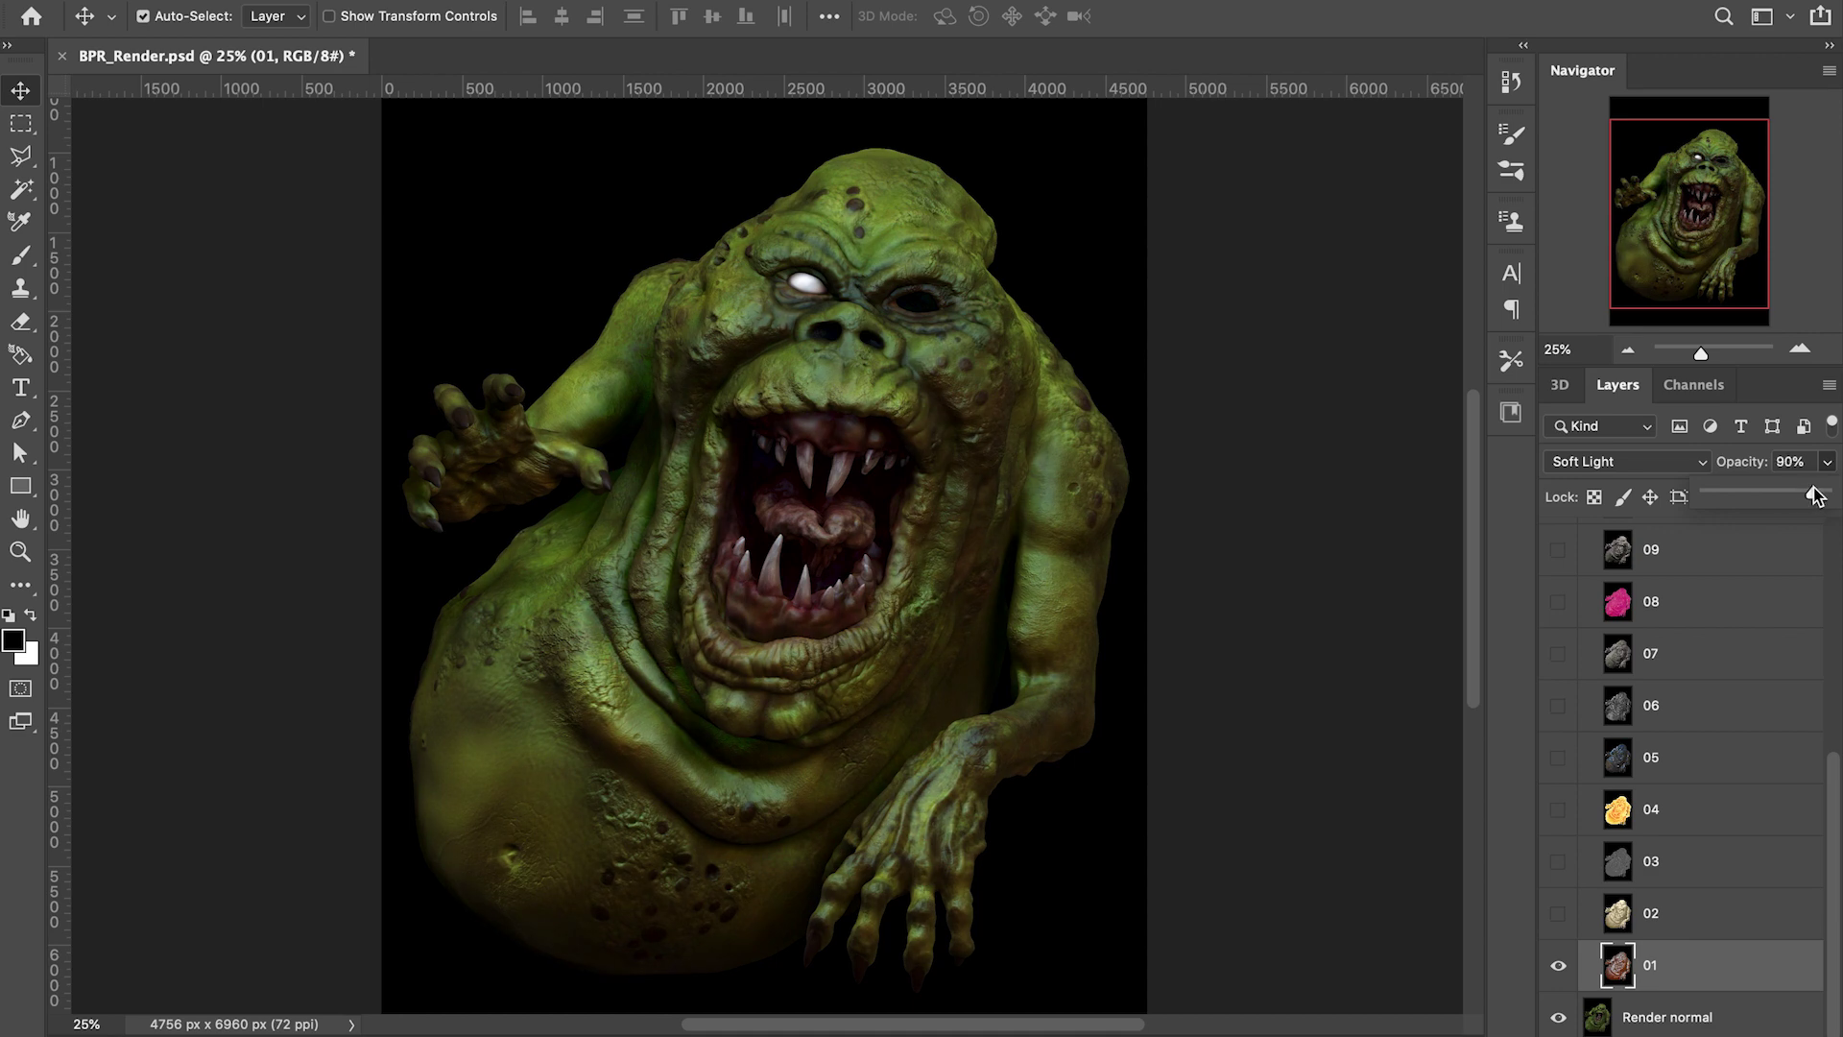
left_click(1800, 350)
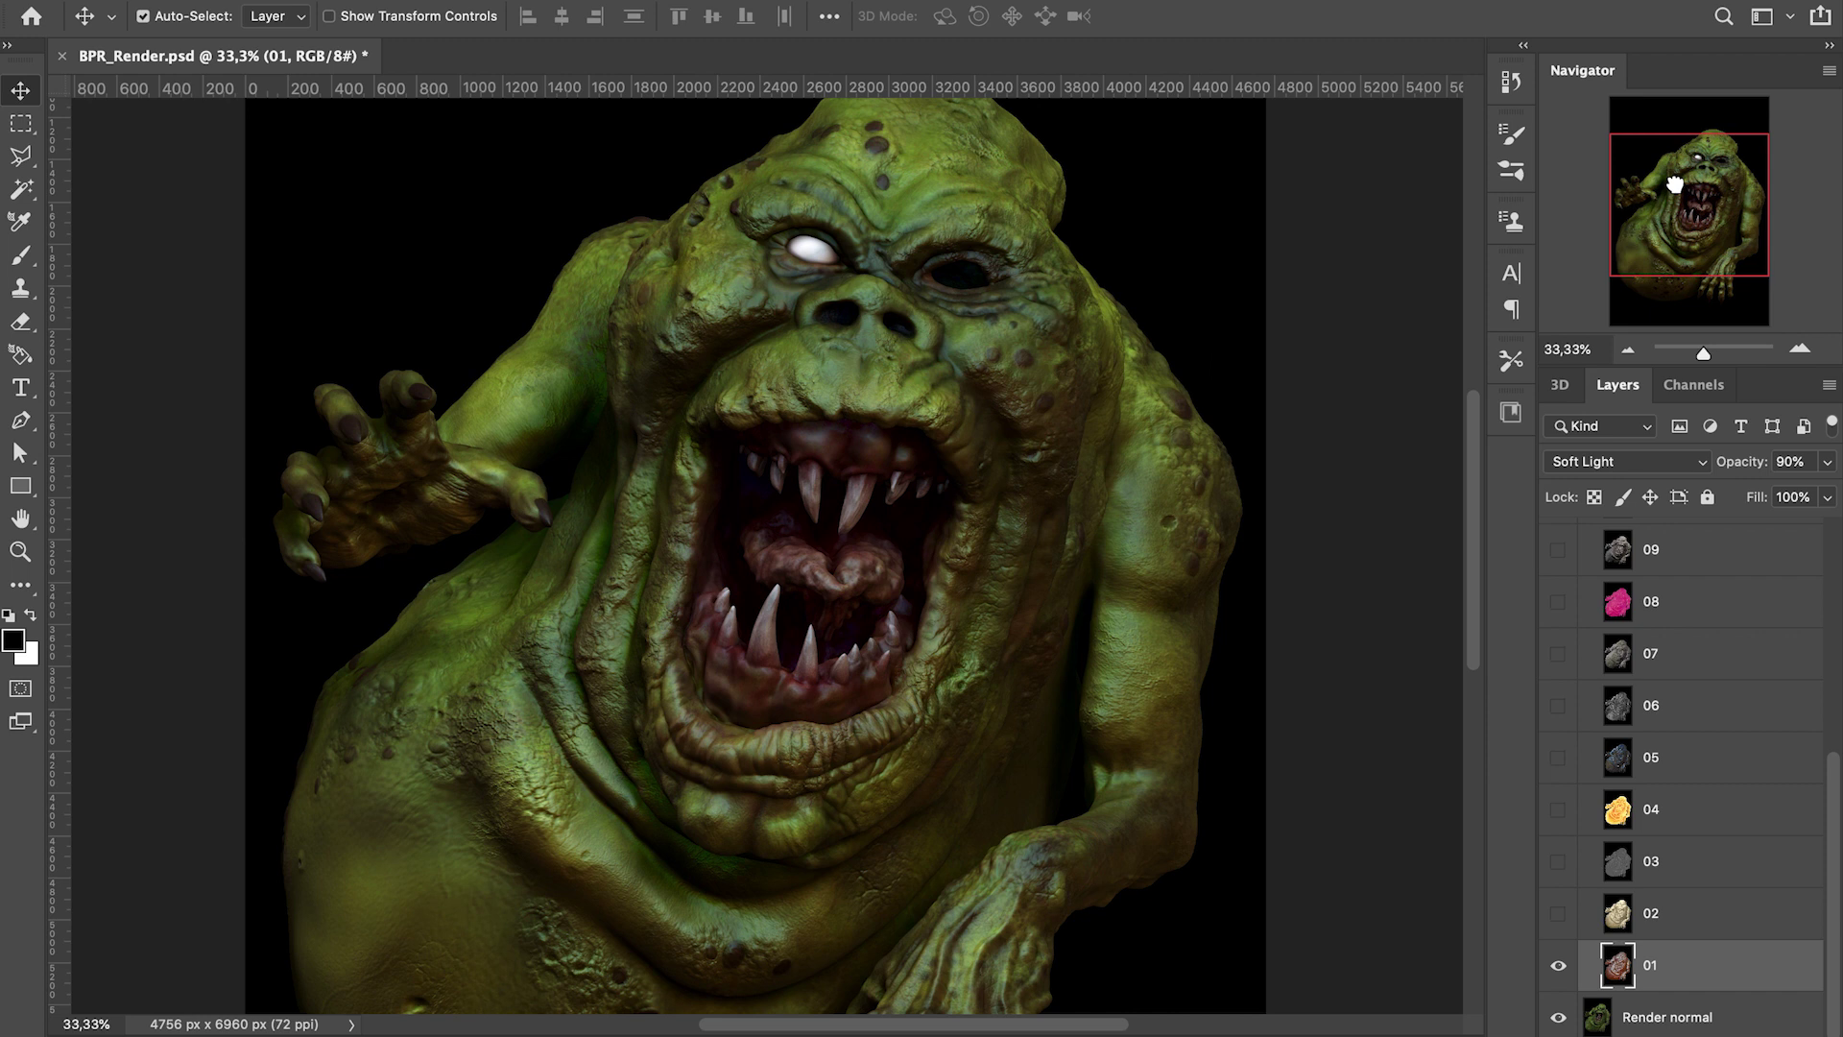
left_click(1827, 462)
left_click_drag(1815, 493, 1811, 495)
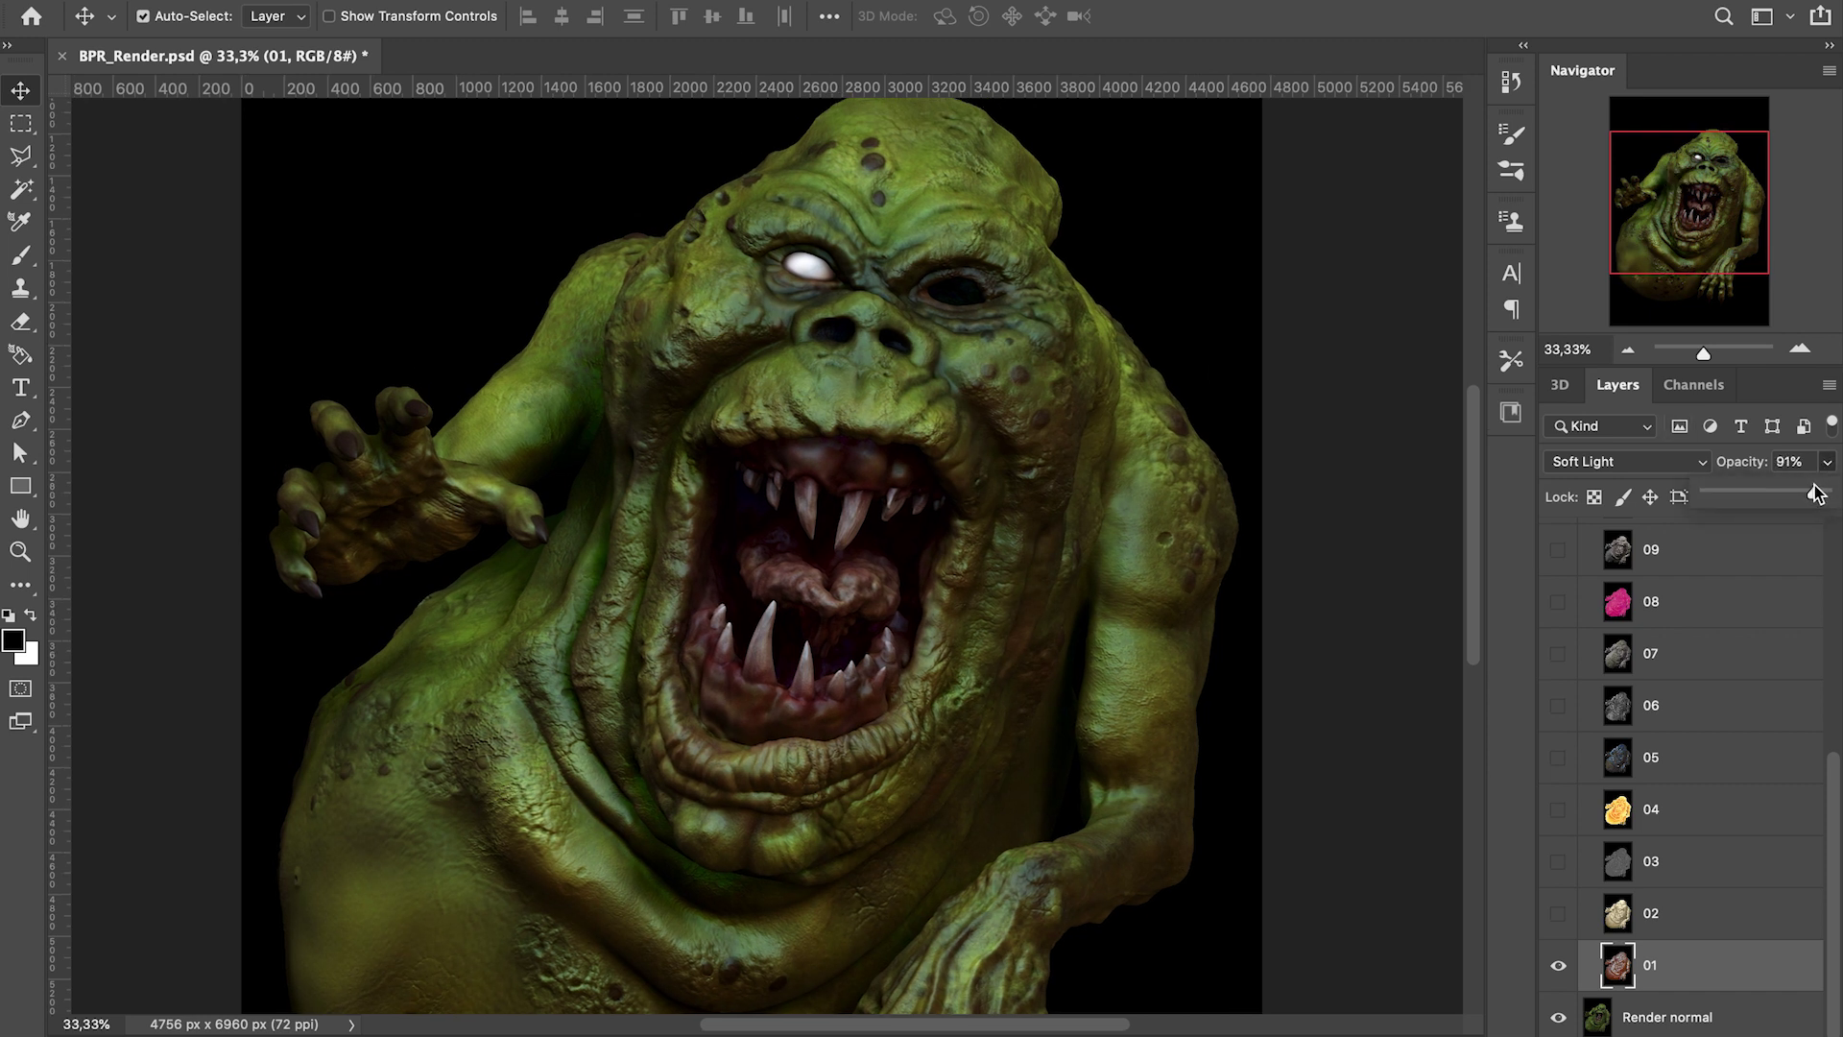
left_click_drag(1476, 487, 1472, 497)
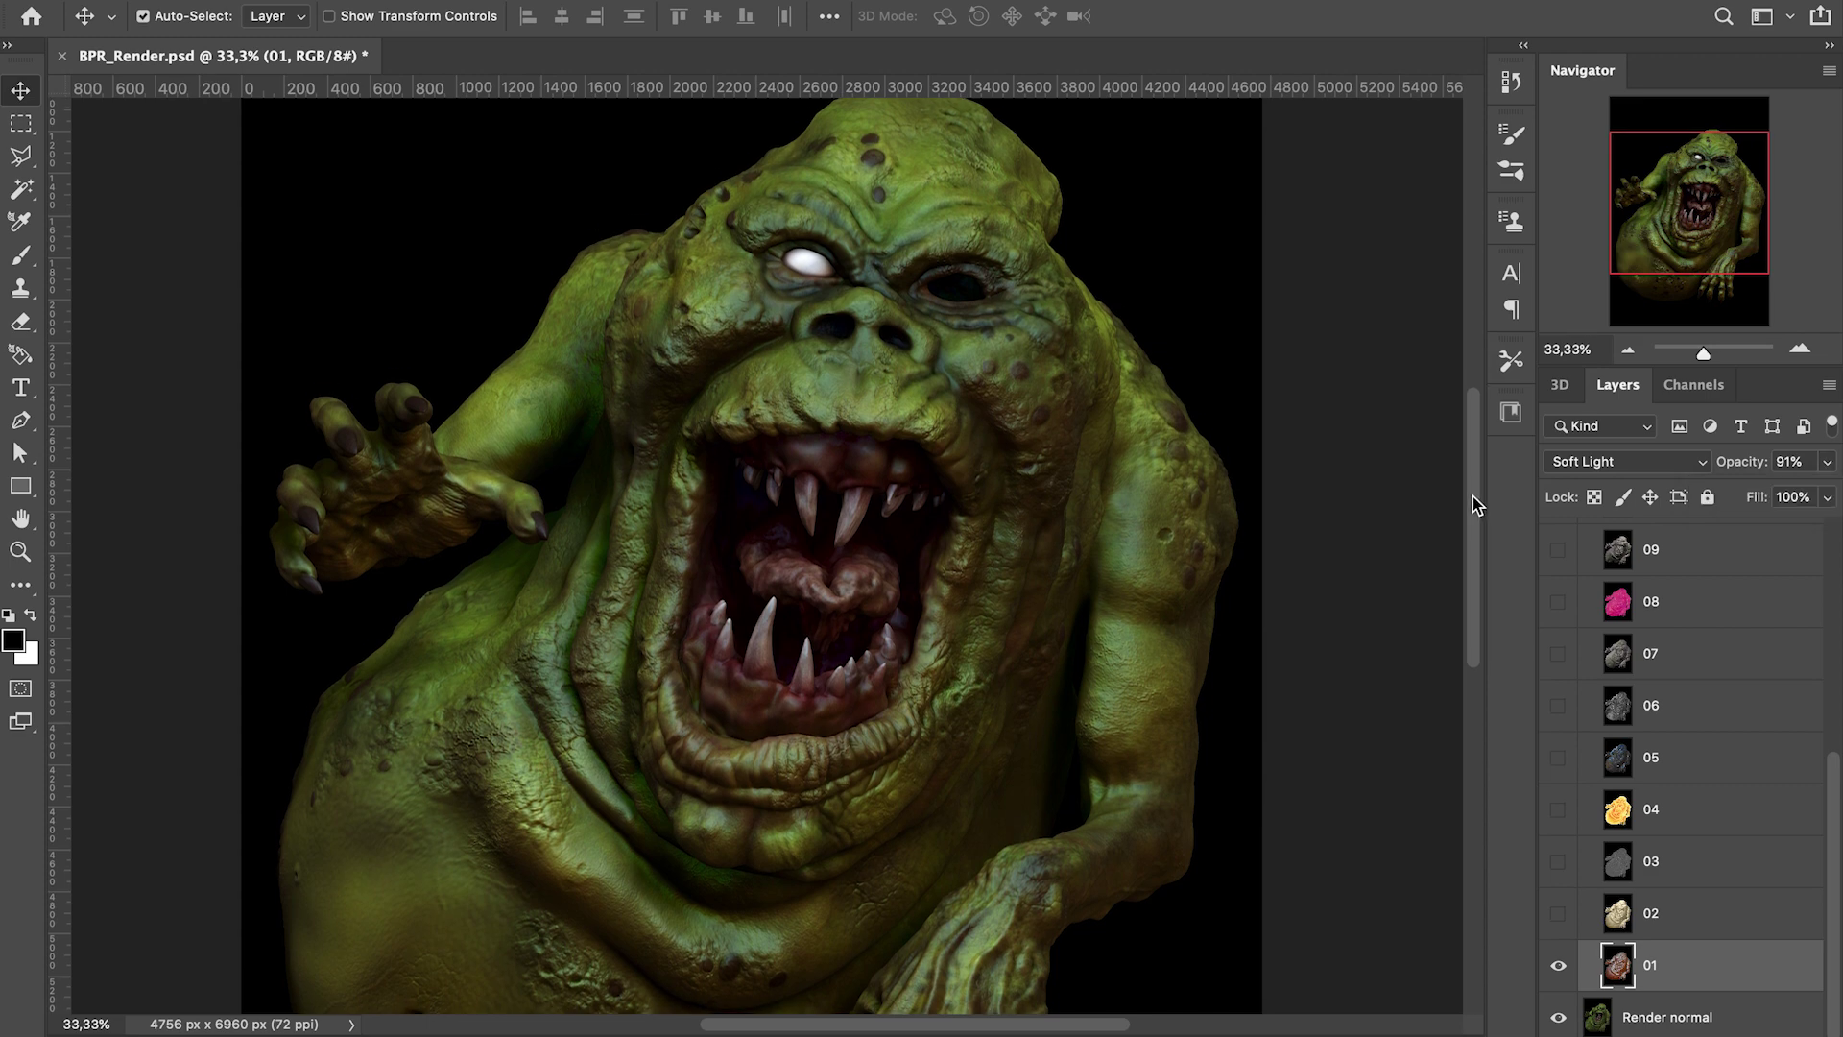
left_click(1637, 463)
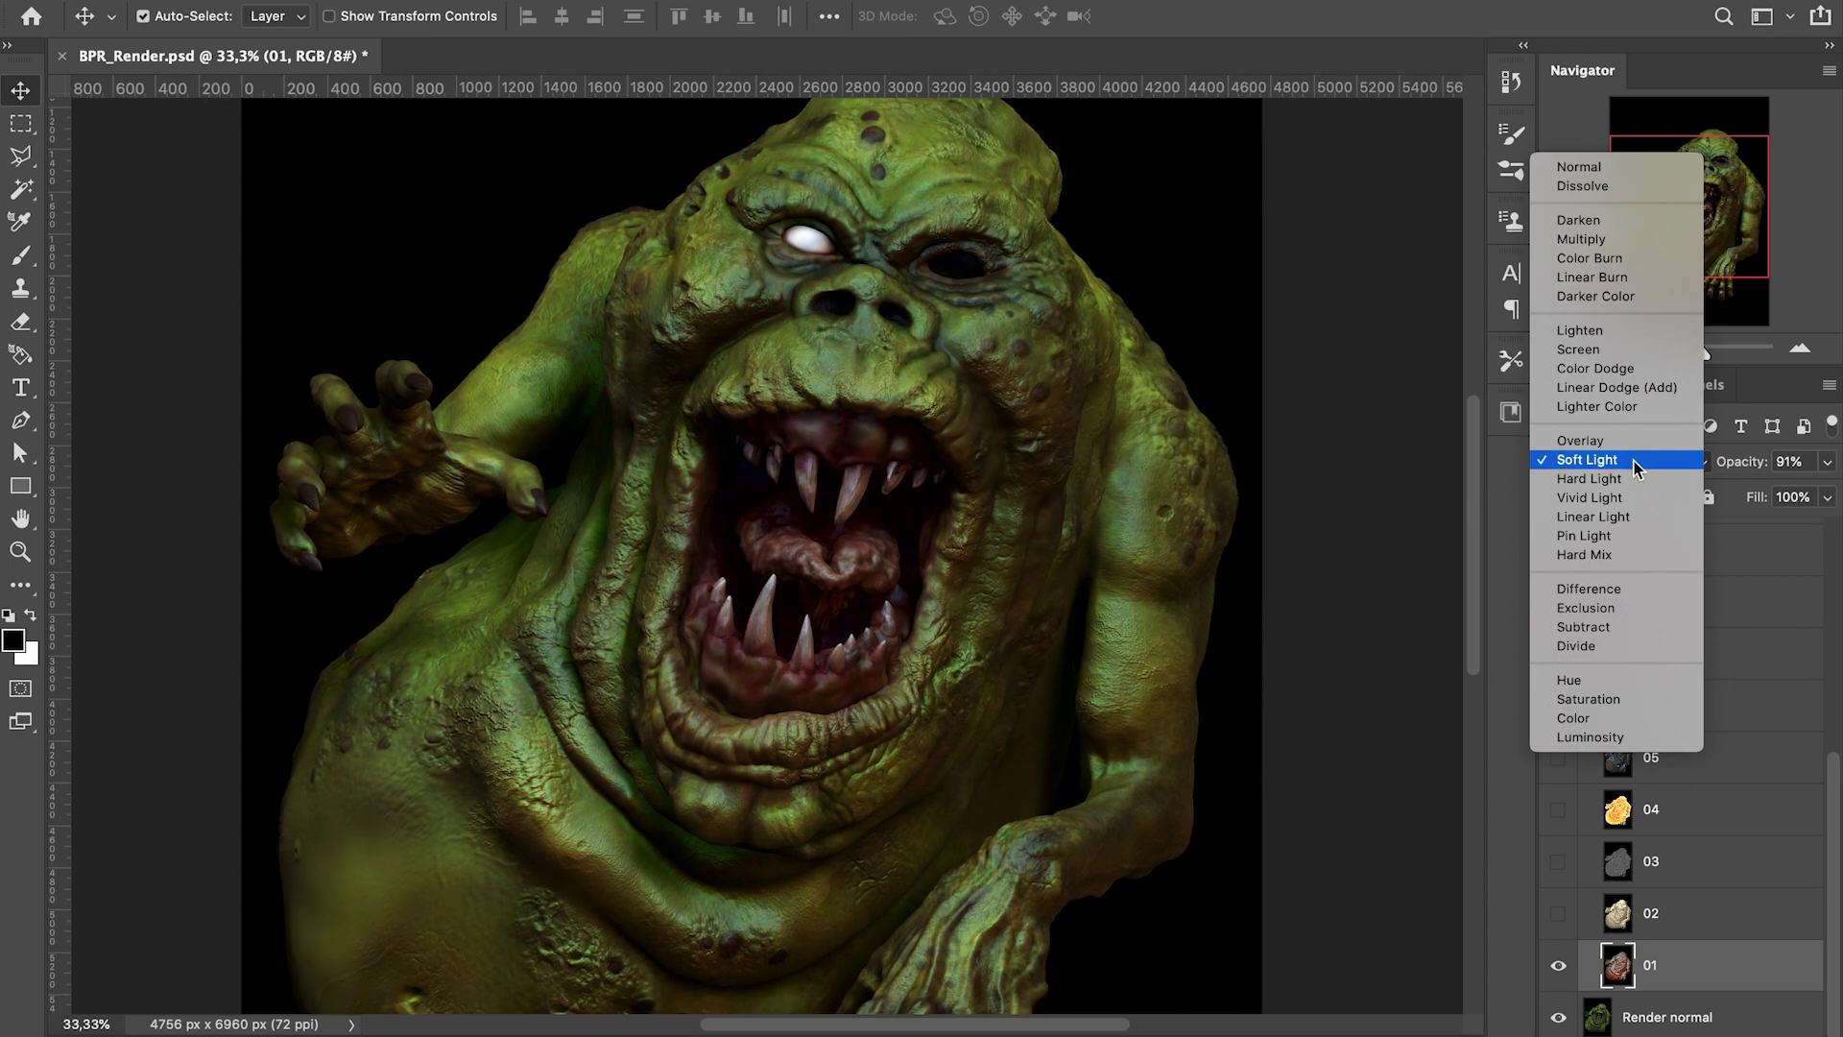
left_click(1636, 462)
Show layer 02 in the Material group and set its blend mode to Divide
left_click(1558, 913)
left_click(1650, 913)
left_click(1607, 463)
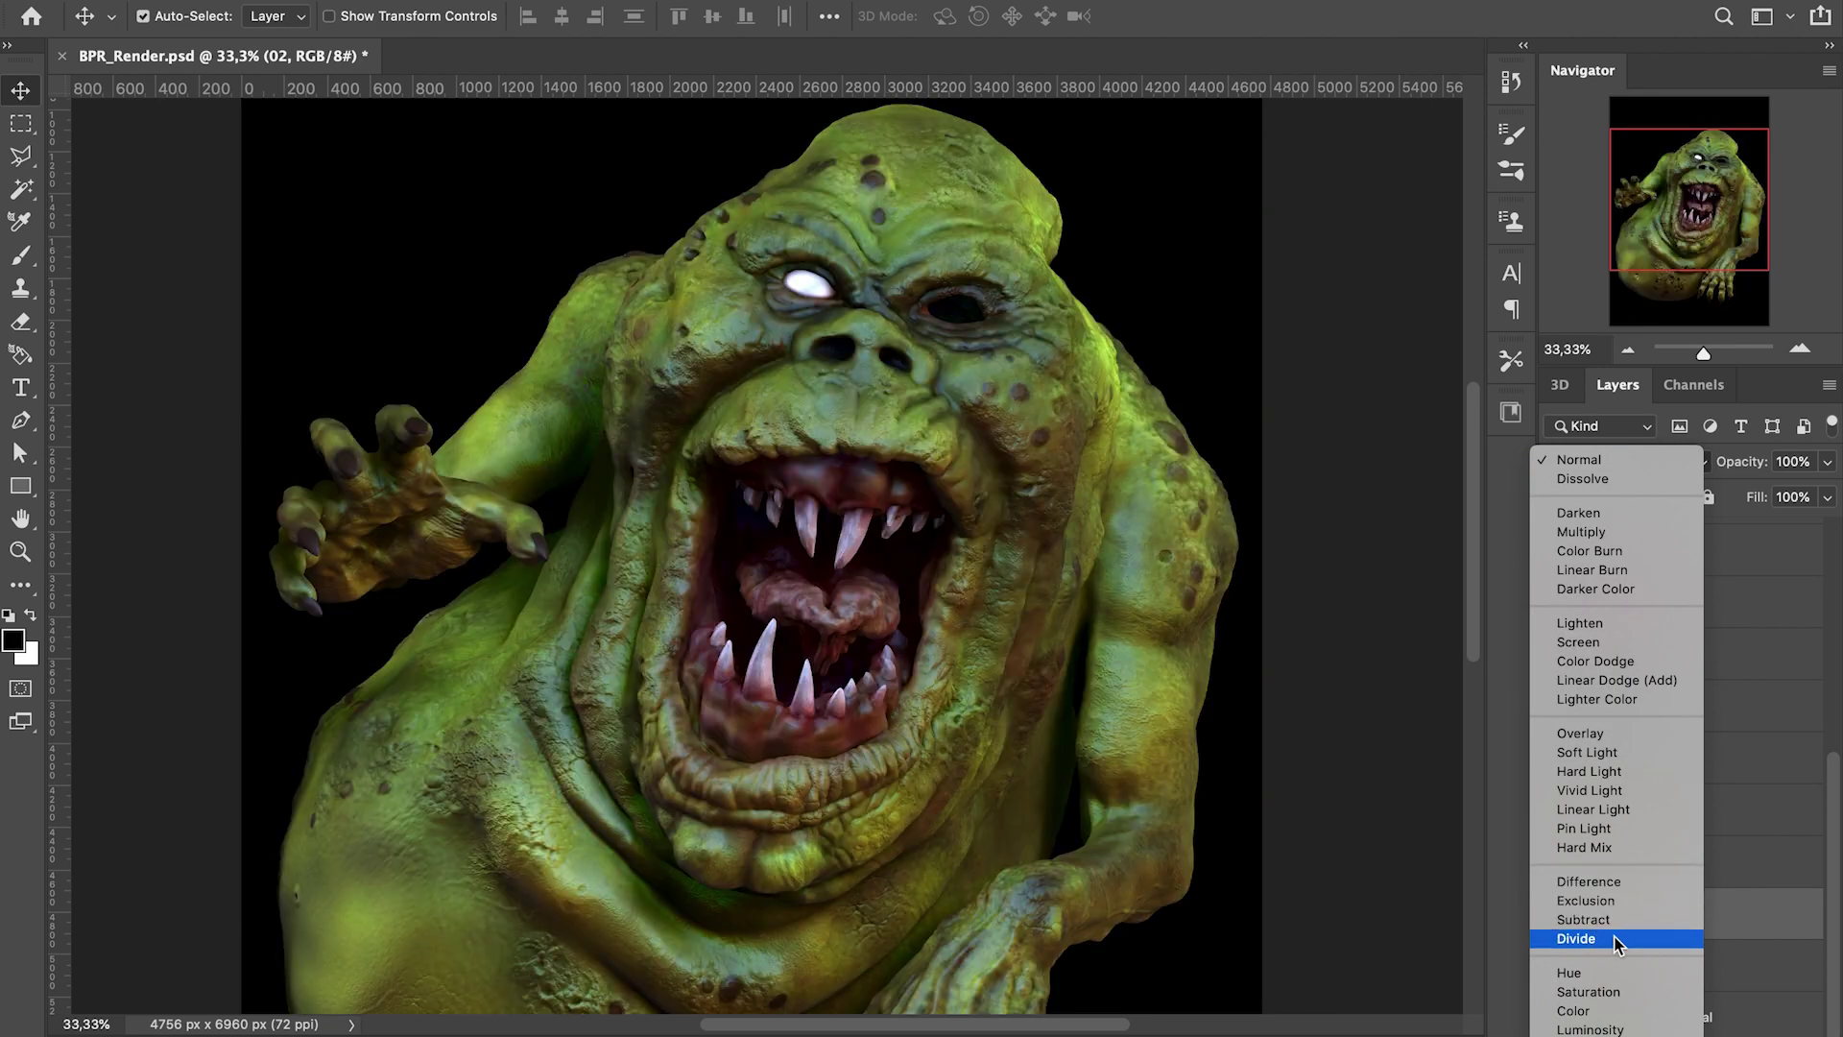
left_click(1603, 938)
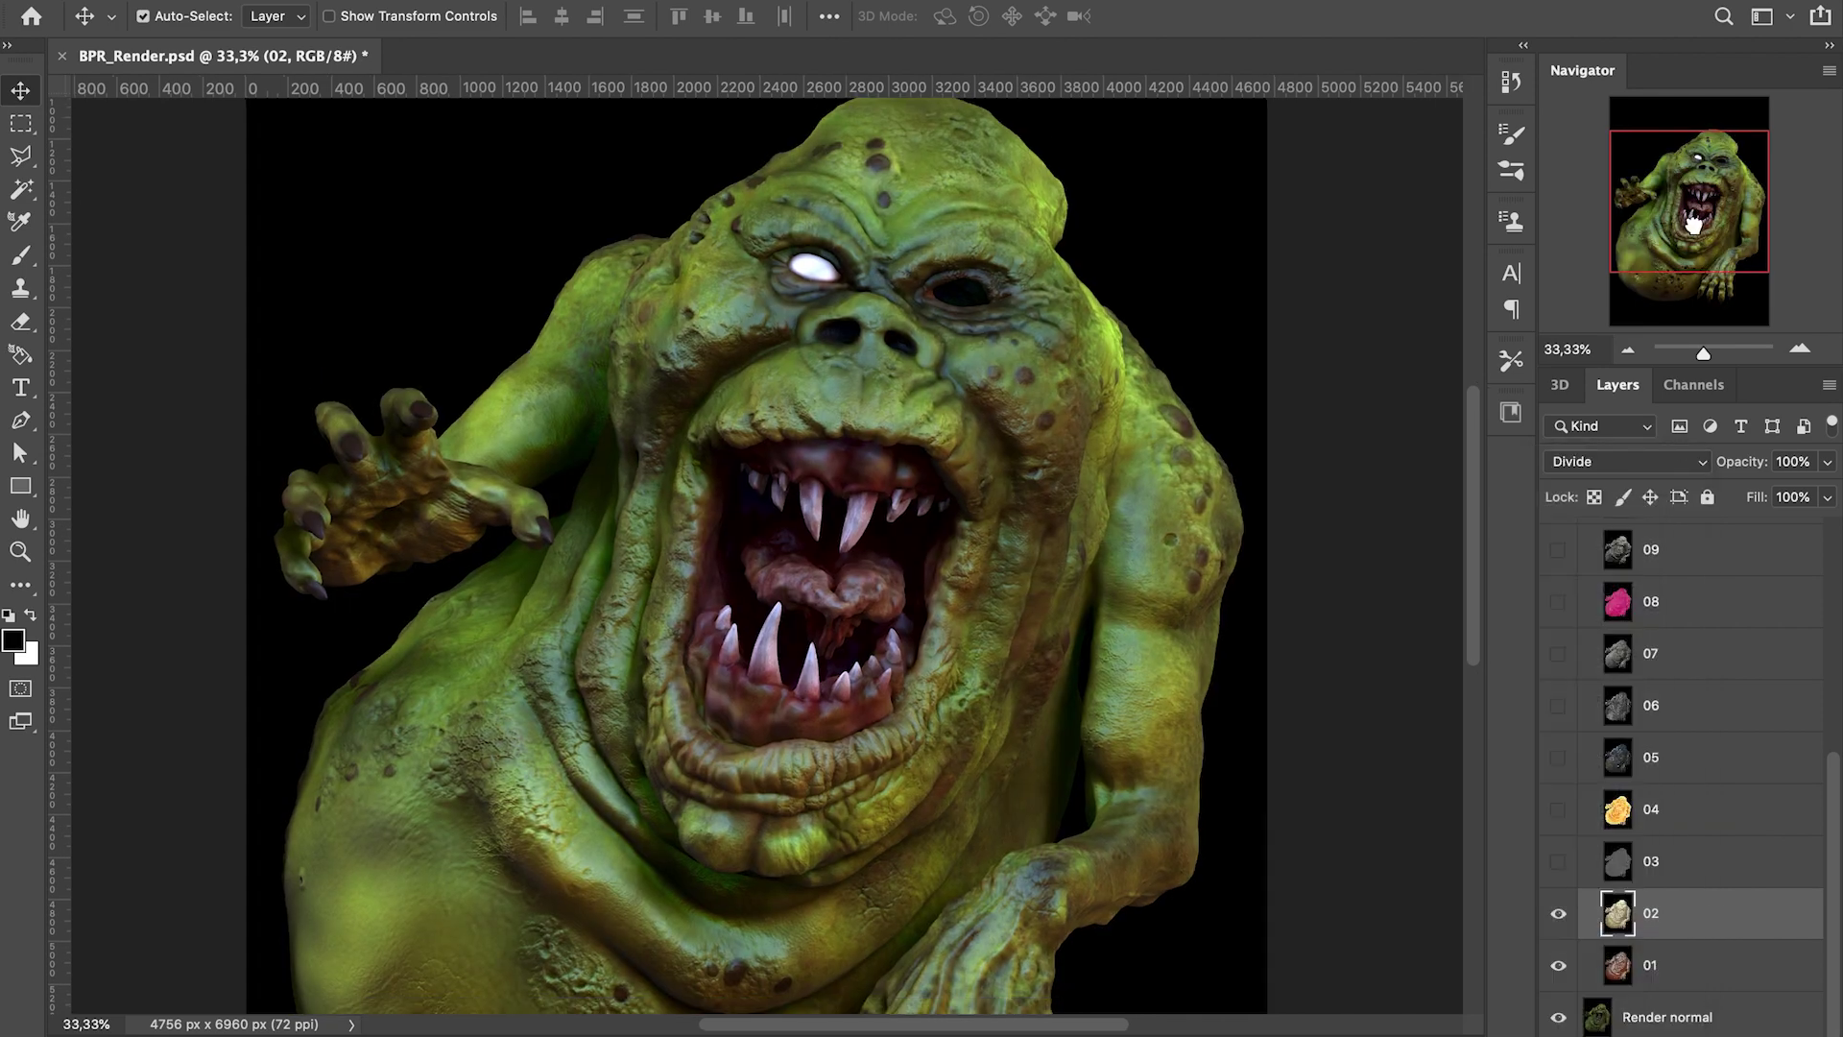
left_click_drag(1693, 222, 1691, 225)
Reduce material layer 02's opacity to 45%, comparing the image with and without the layer
left_click(1827, 461)
left_click_drag(1829, 490, 1756, 487)
left_click(1561, 916)
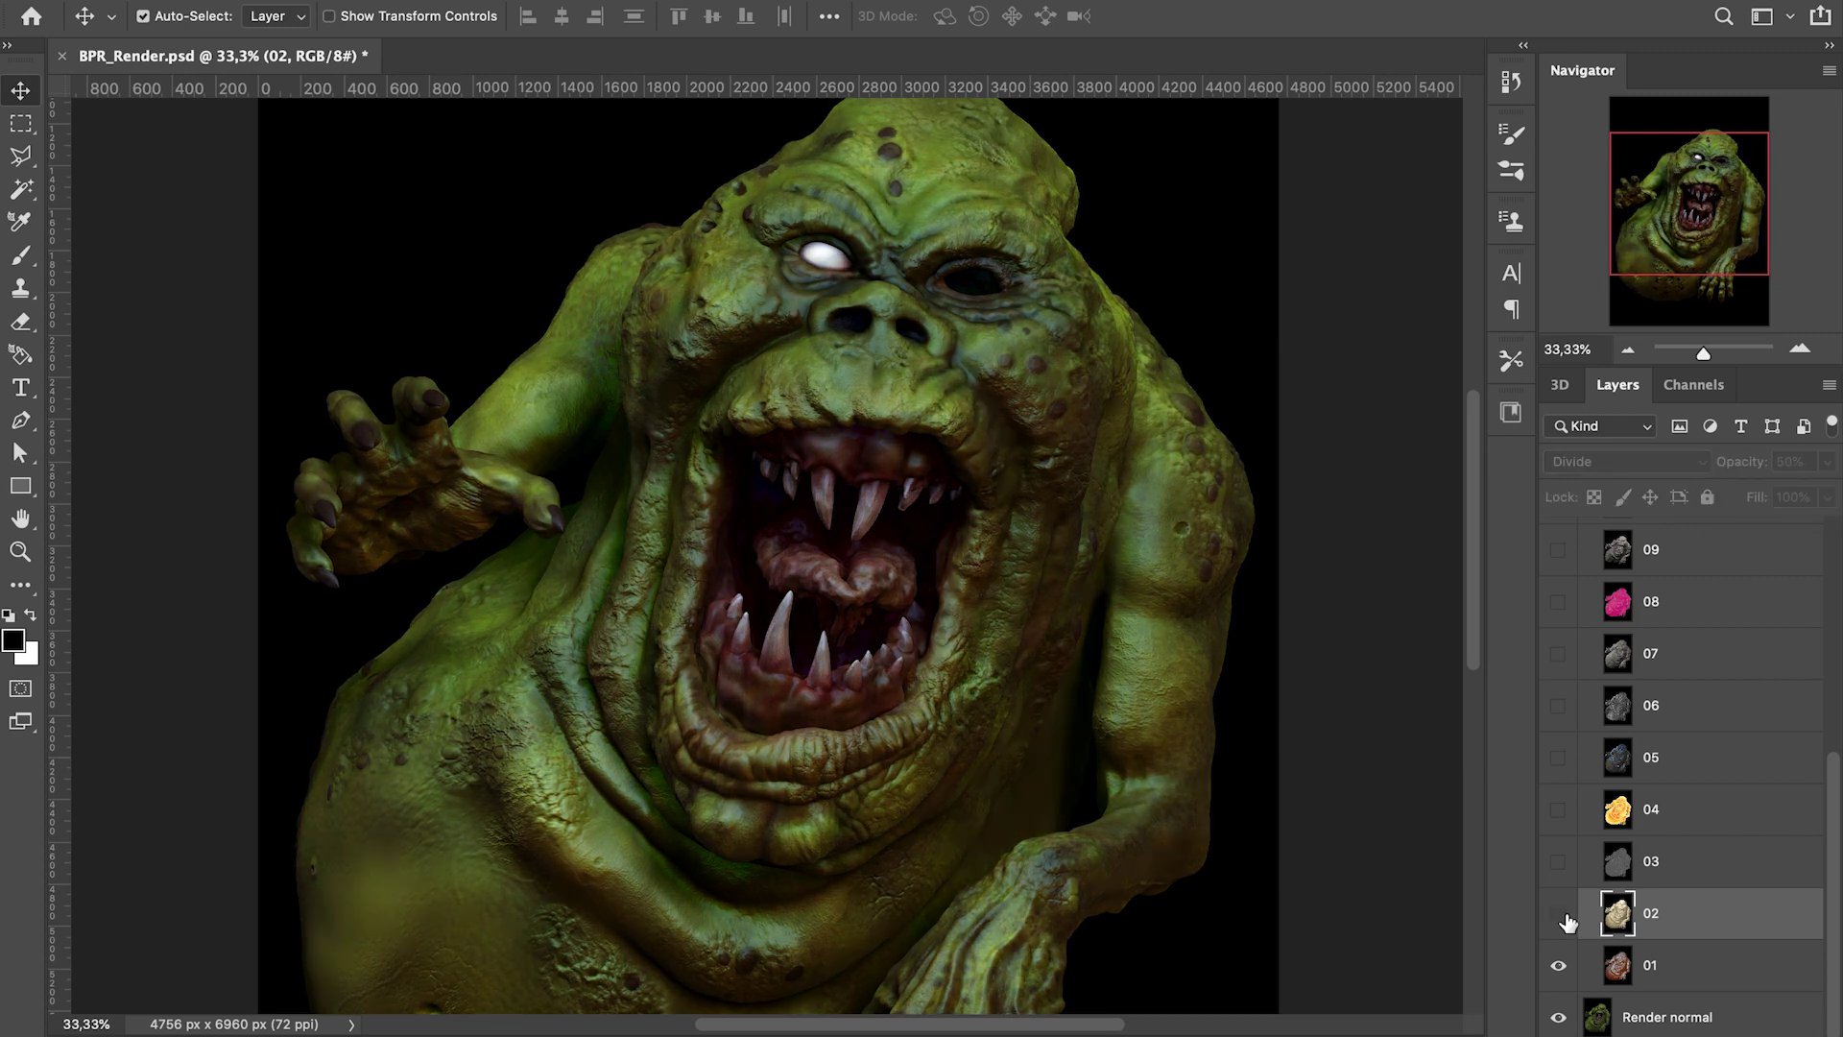
left_click(1561, 916)
left_click(1827, 464)
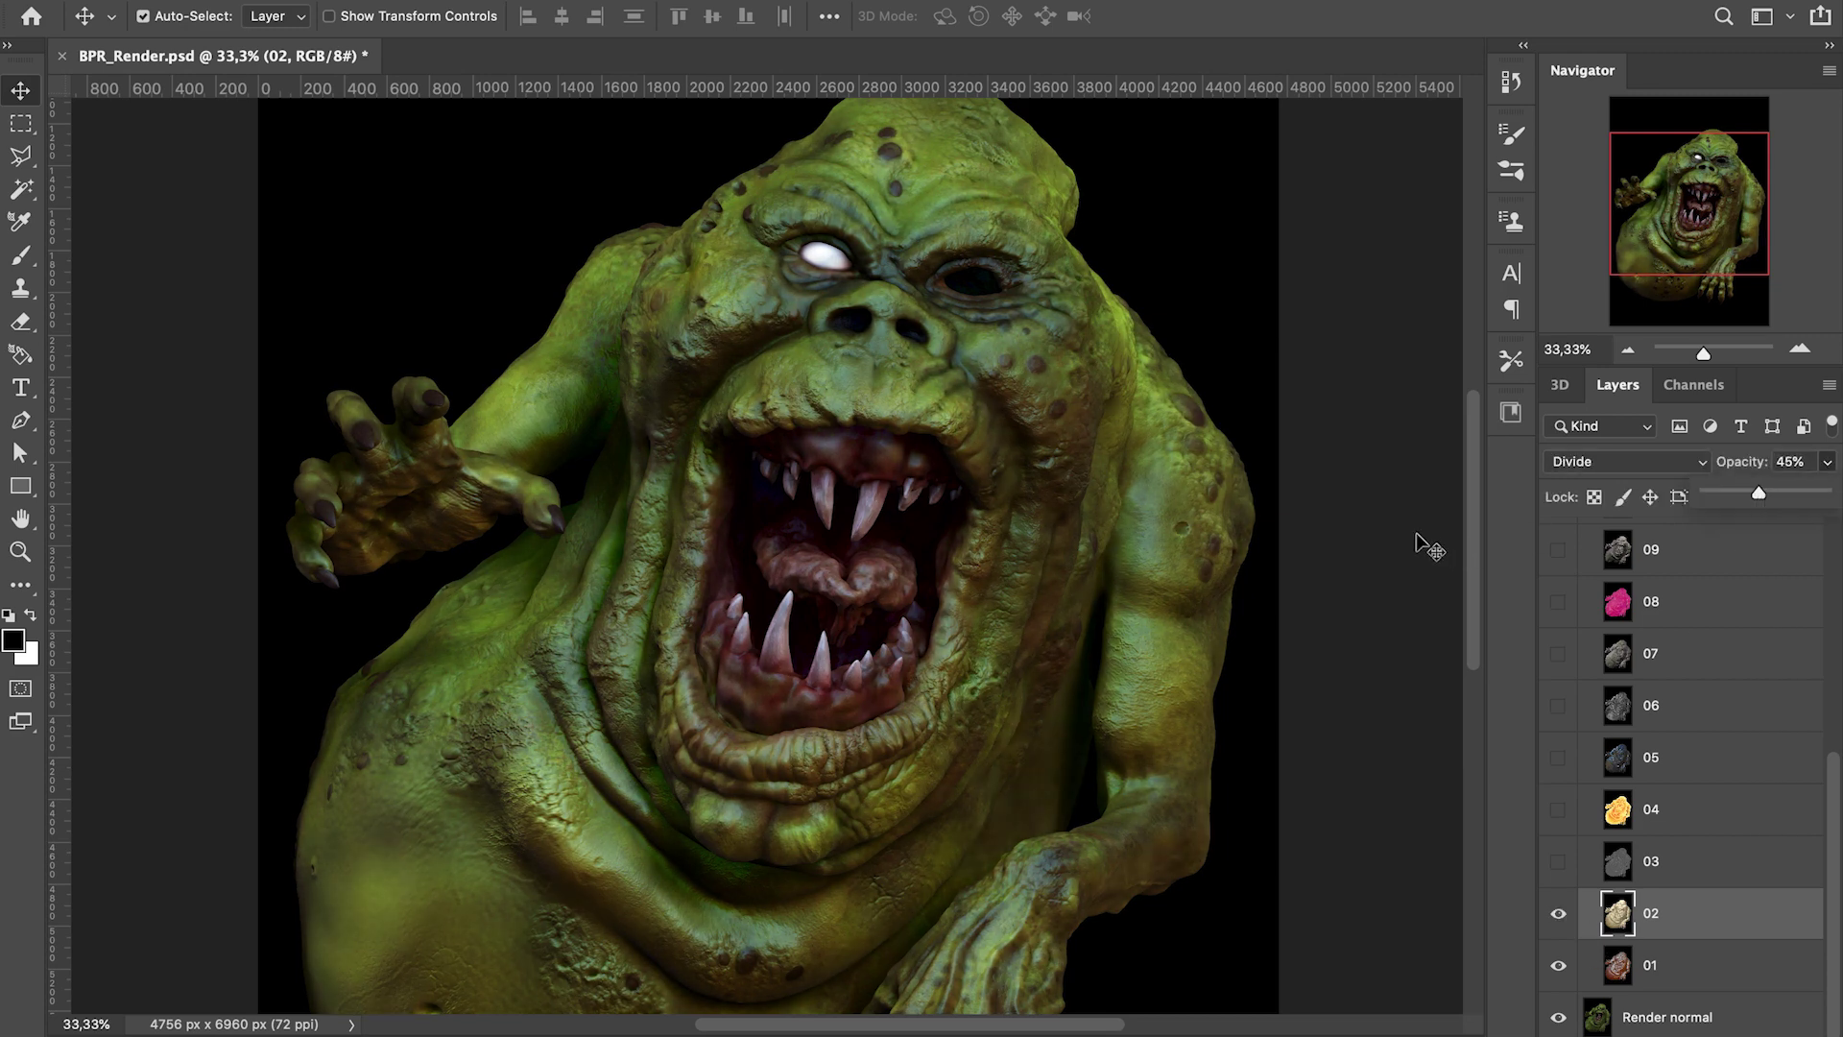
Show material layer 03 and apply Levels with input black about 88 and white 200, adjusting the midtones to bring out the edge lines
left_click(1558, 861)
left_click(1710, 871)
left_click(288, 1)
left_click(659, 44)
left_click_drag(1048, 458, 1160, 458)
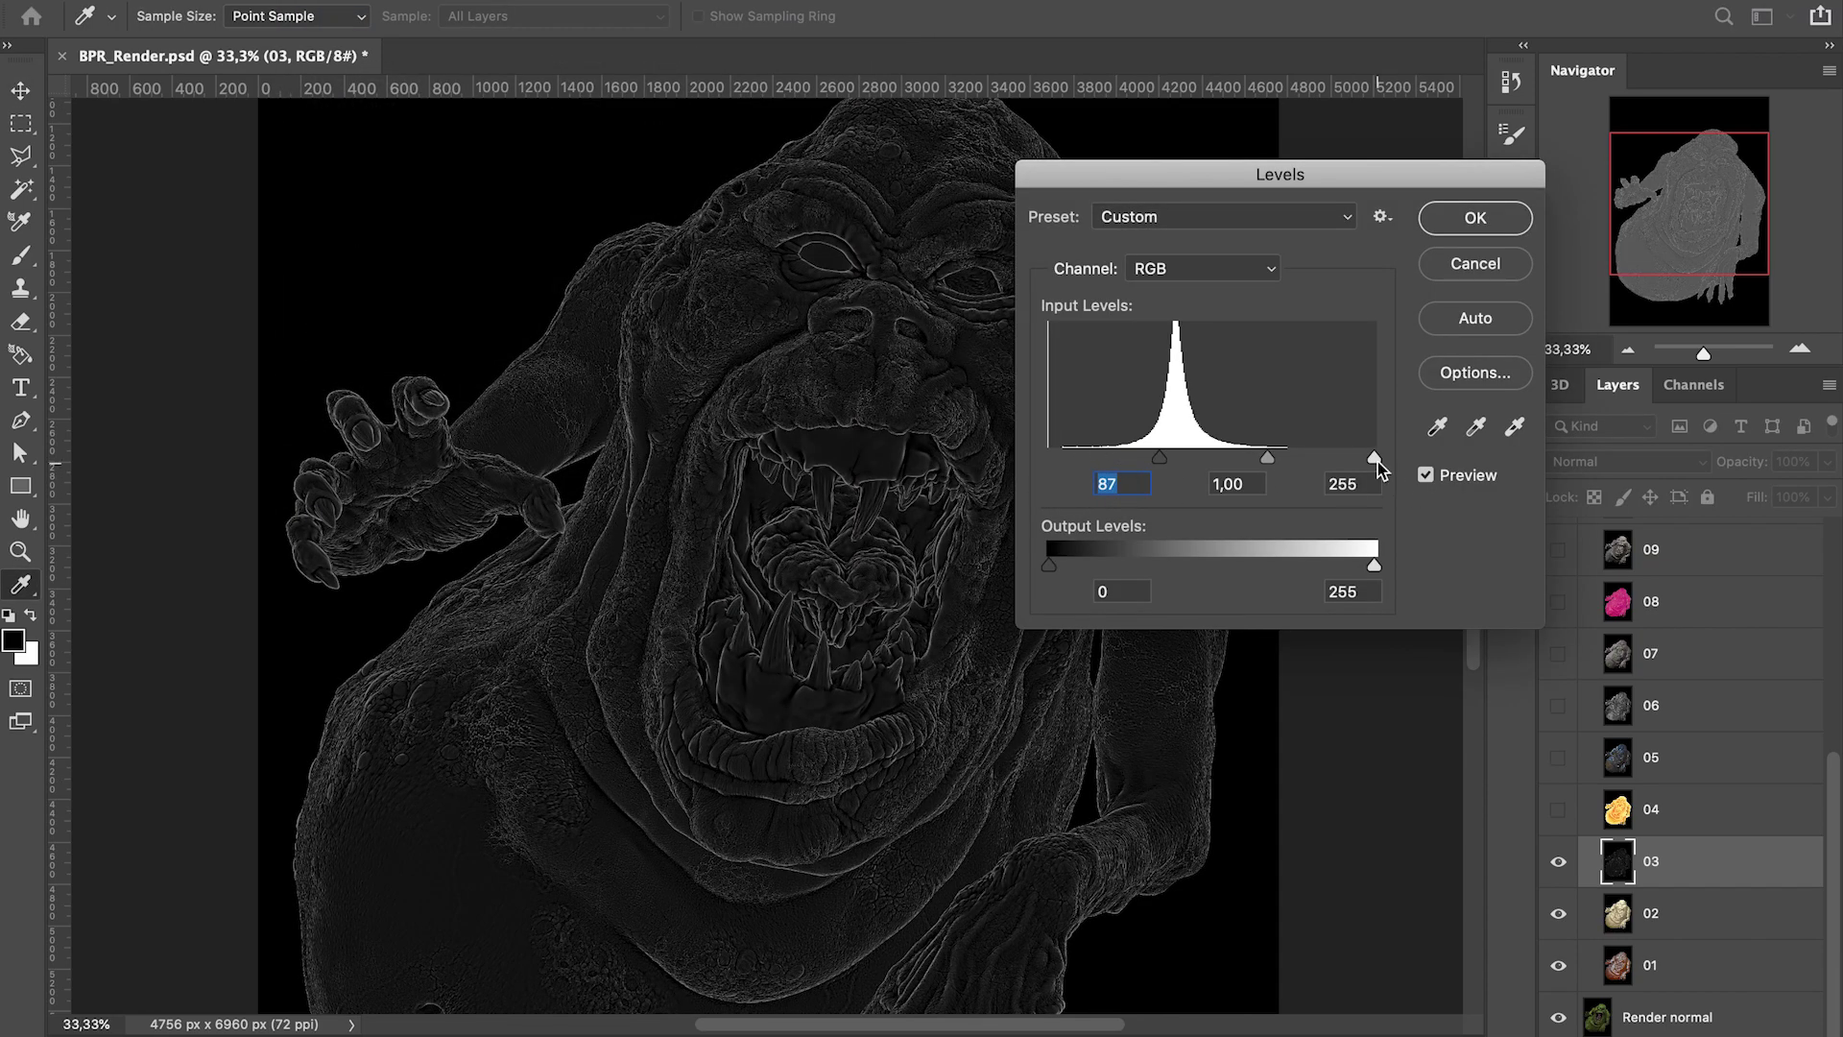
left_click_drag(1374, 458, 1158, 462)
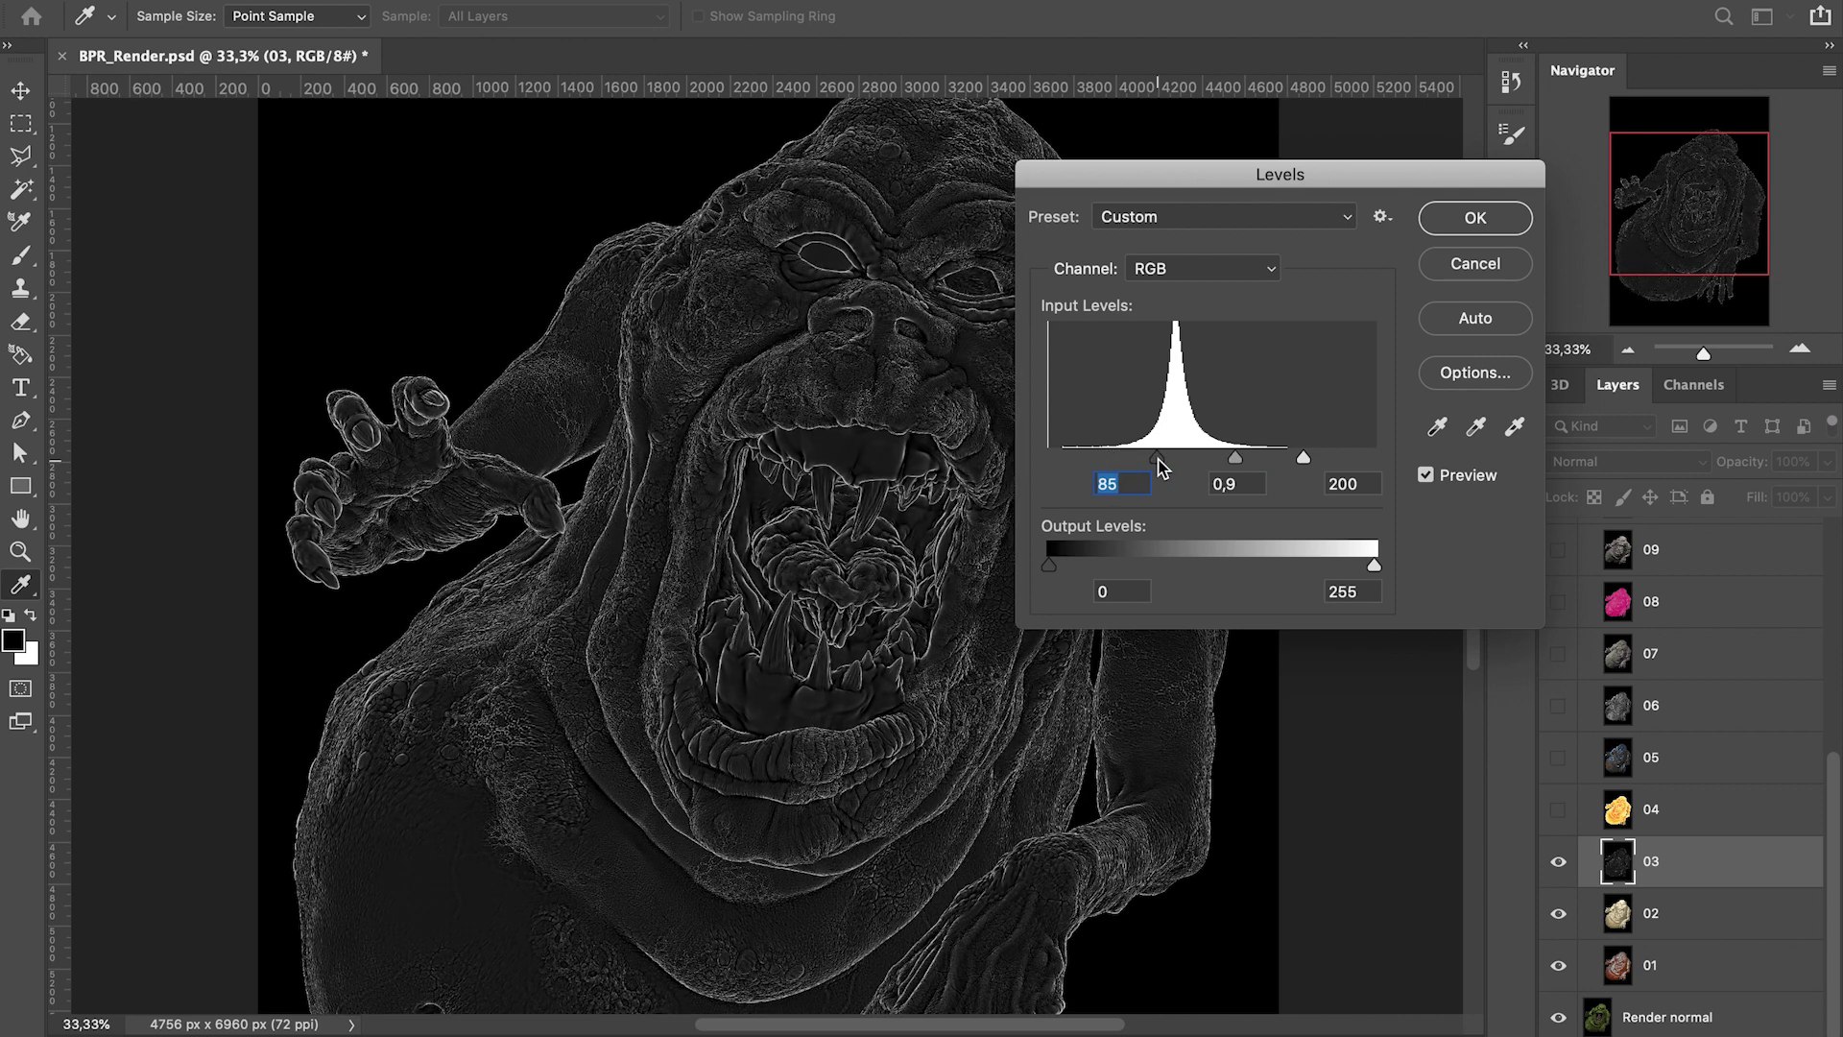
left_click_drag(1236, 459, 1164, 465)
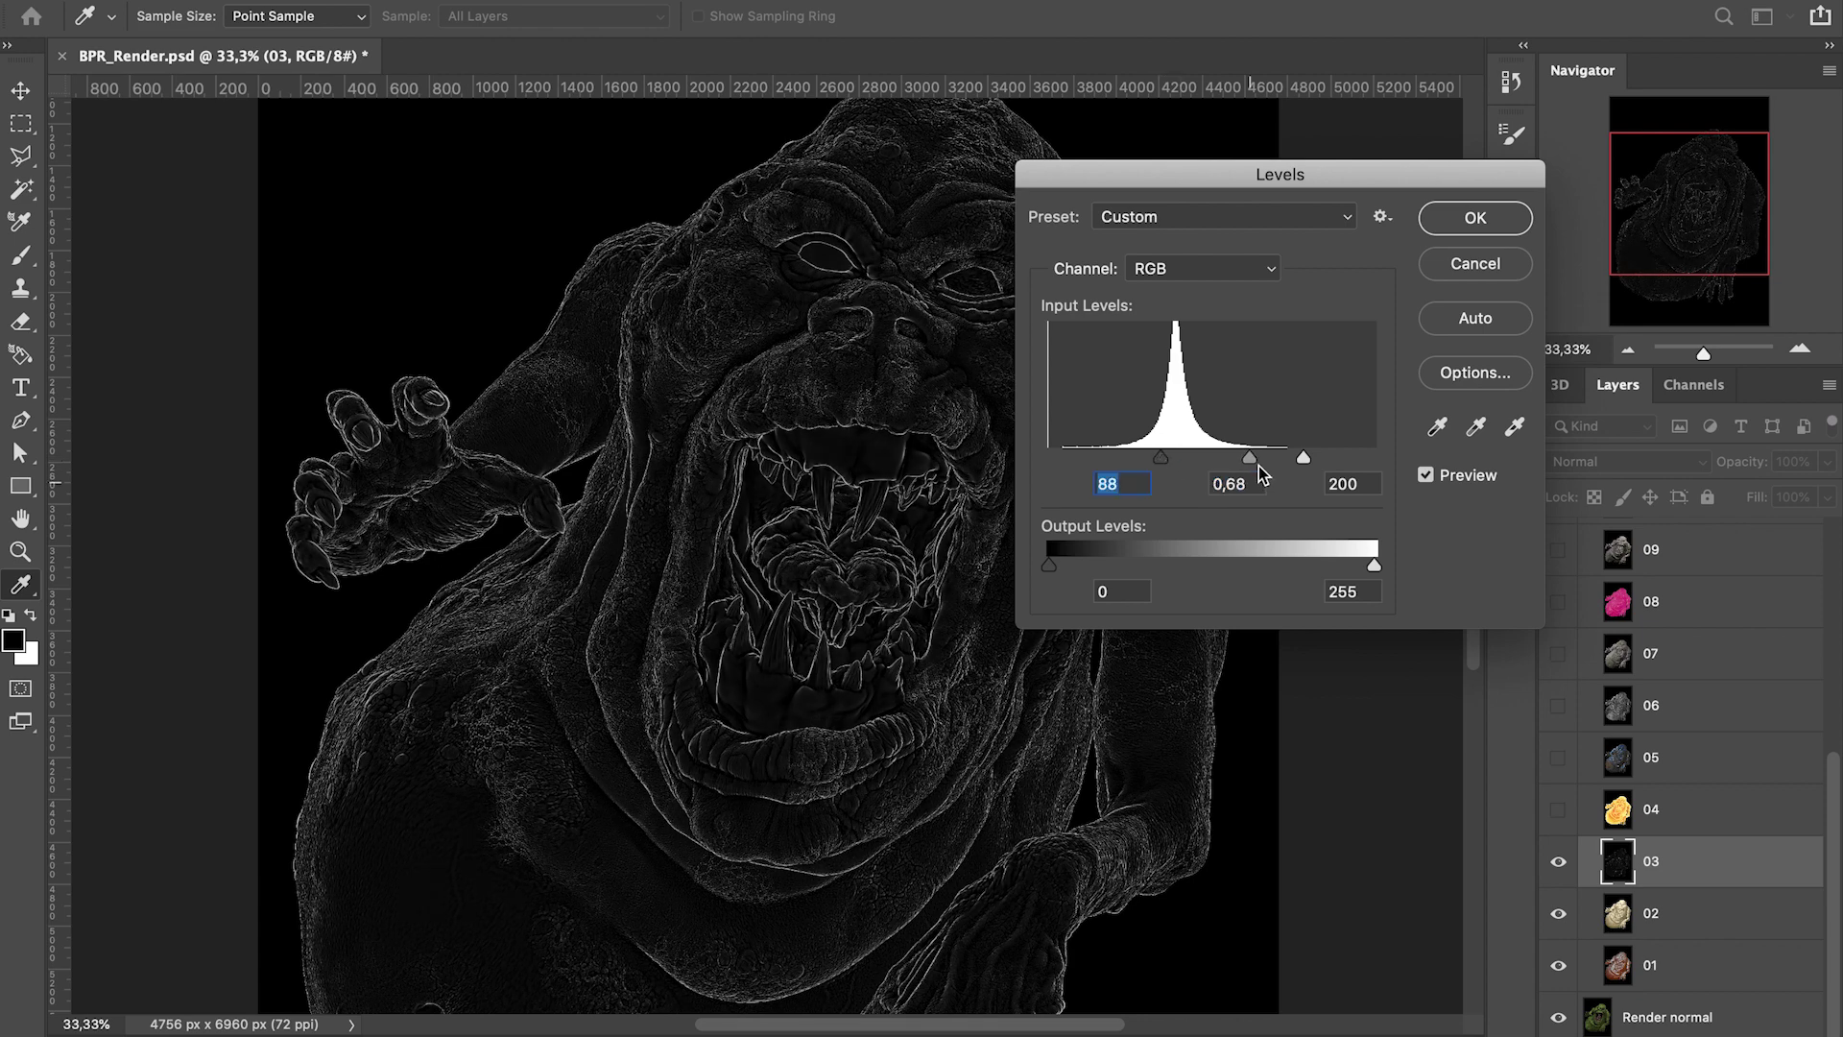
left_click_drag(1249, 459, 1230, 460)
left_click(1475, 218)
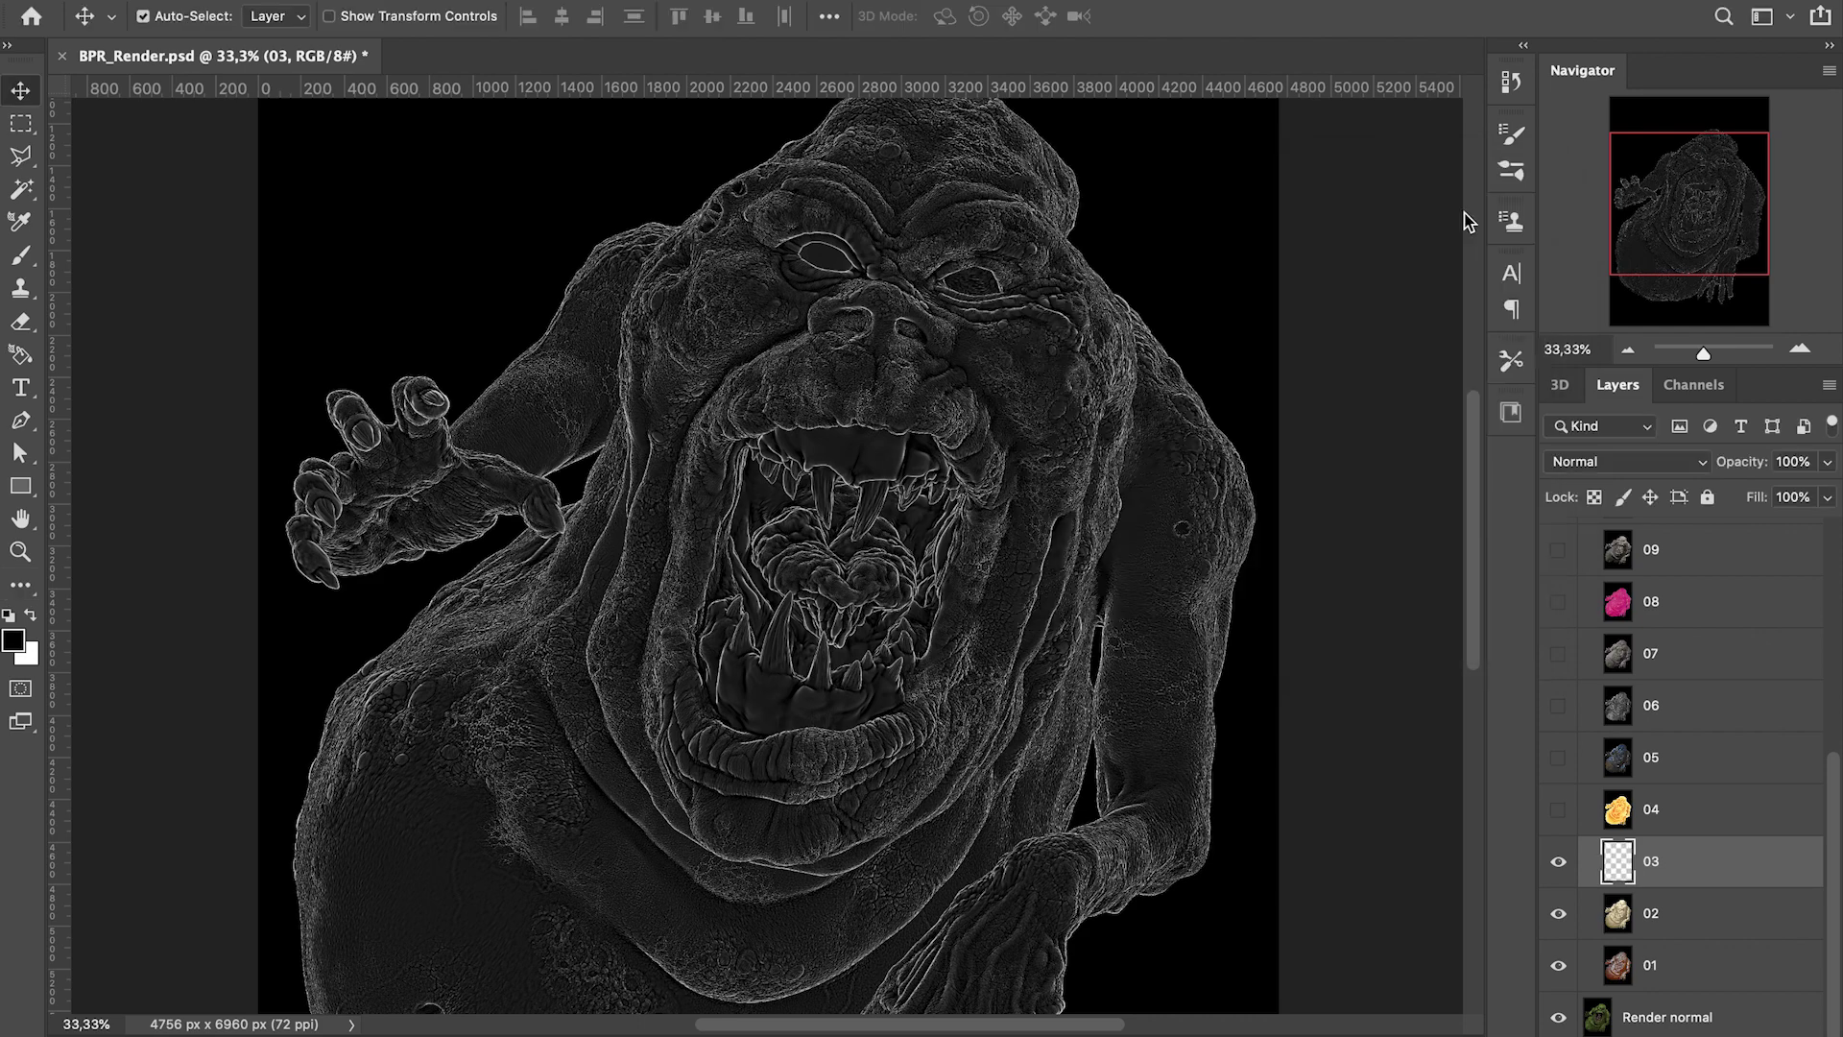
Set material layer 03's blend mode to Overlay after trying Soft Light
left_click(1622, 461)
left_click(1593, 752)
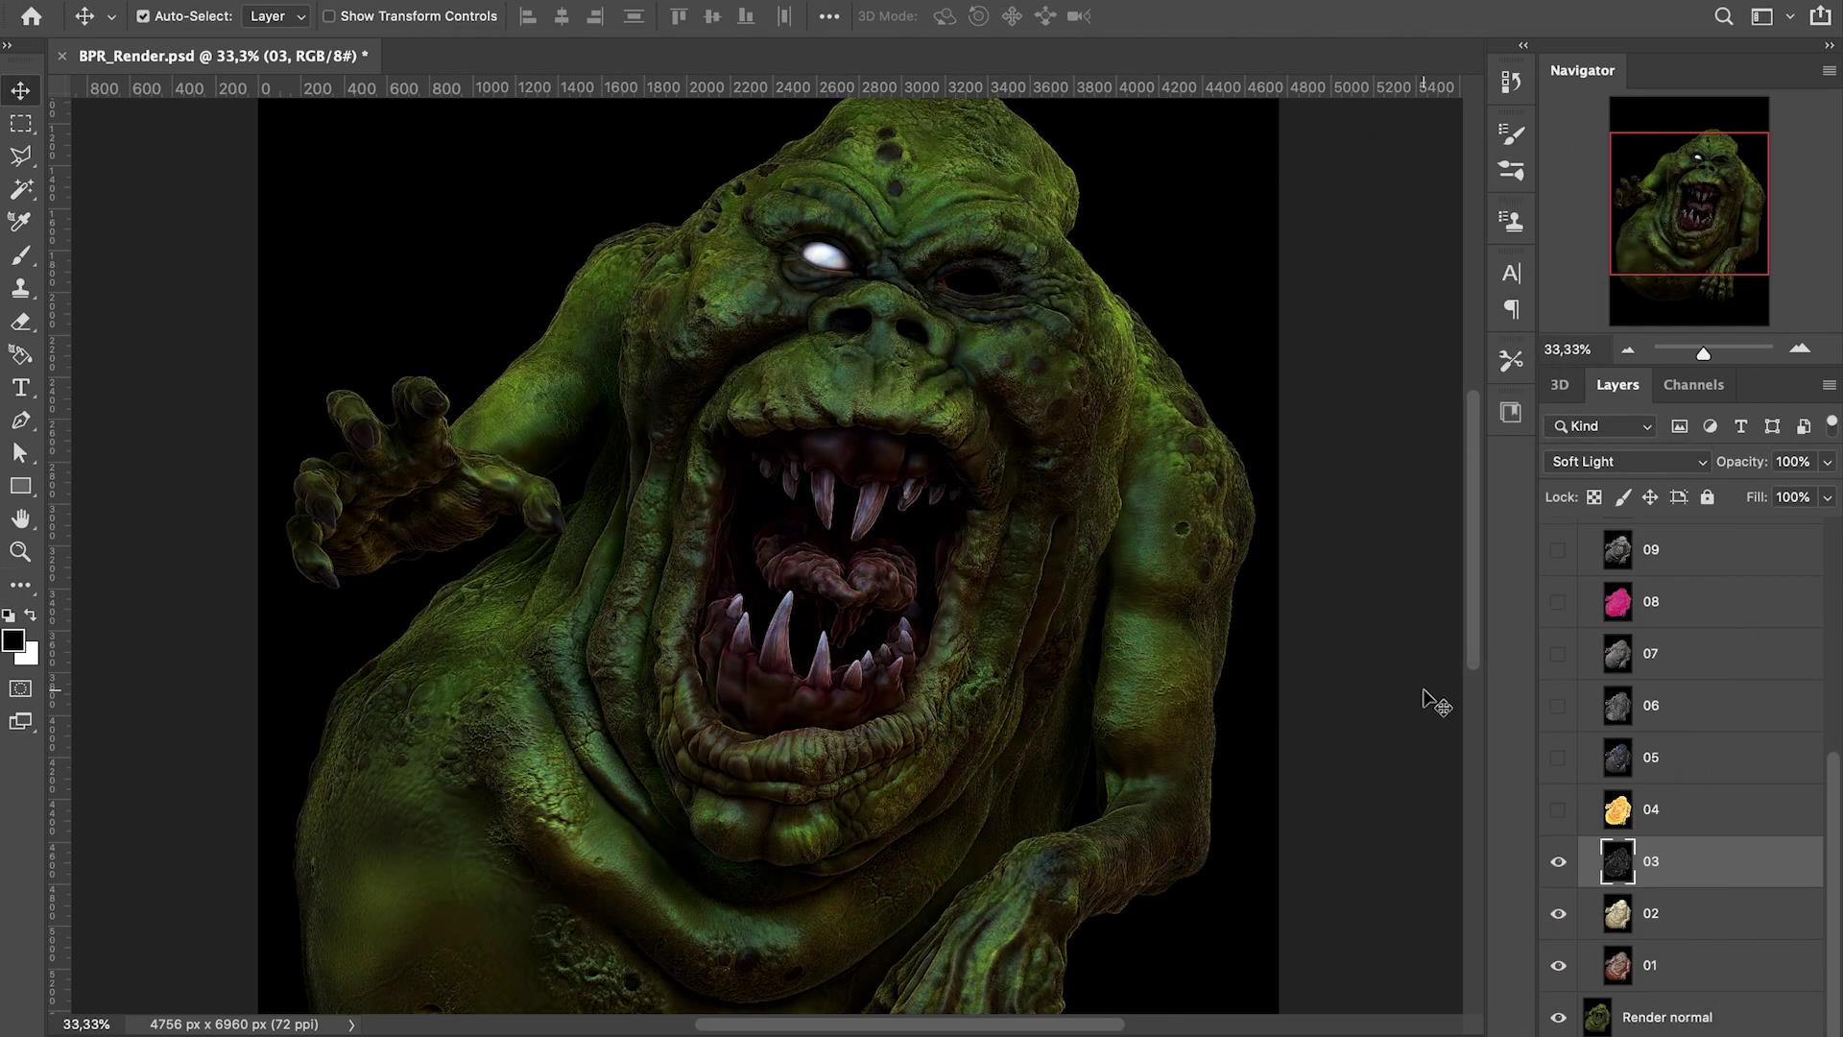
left_click(1584, 462)
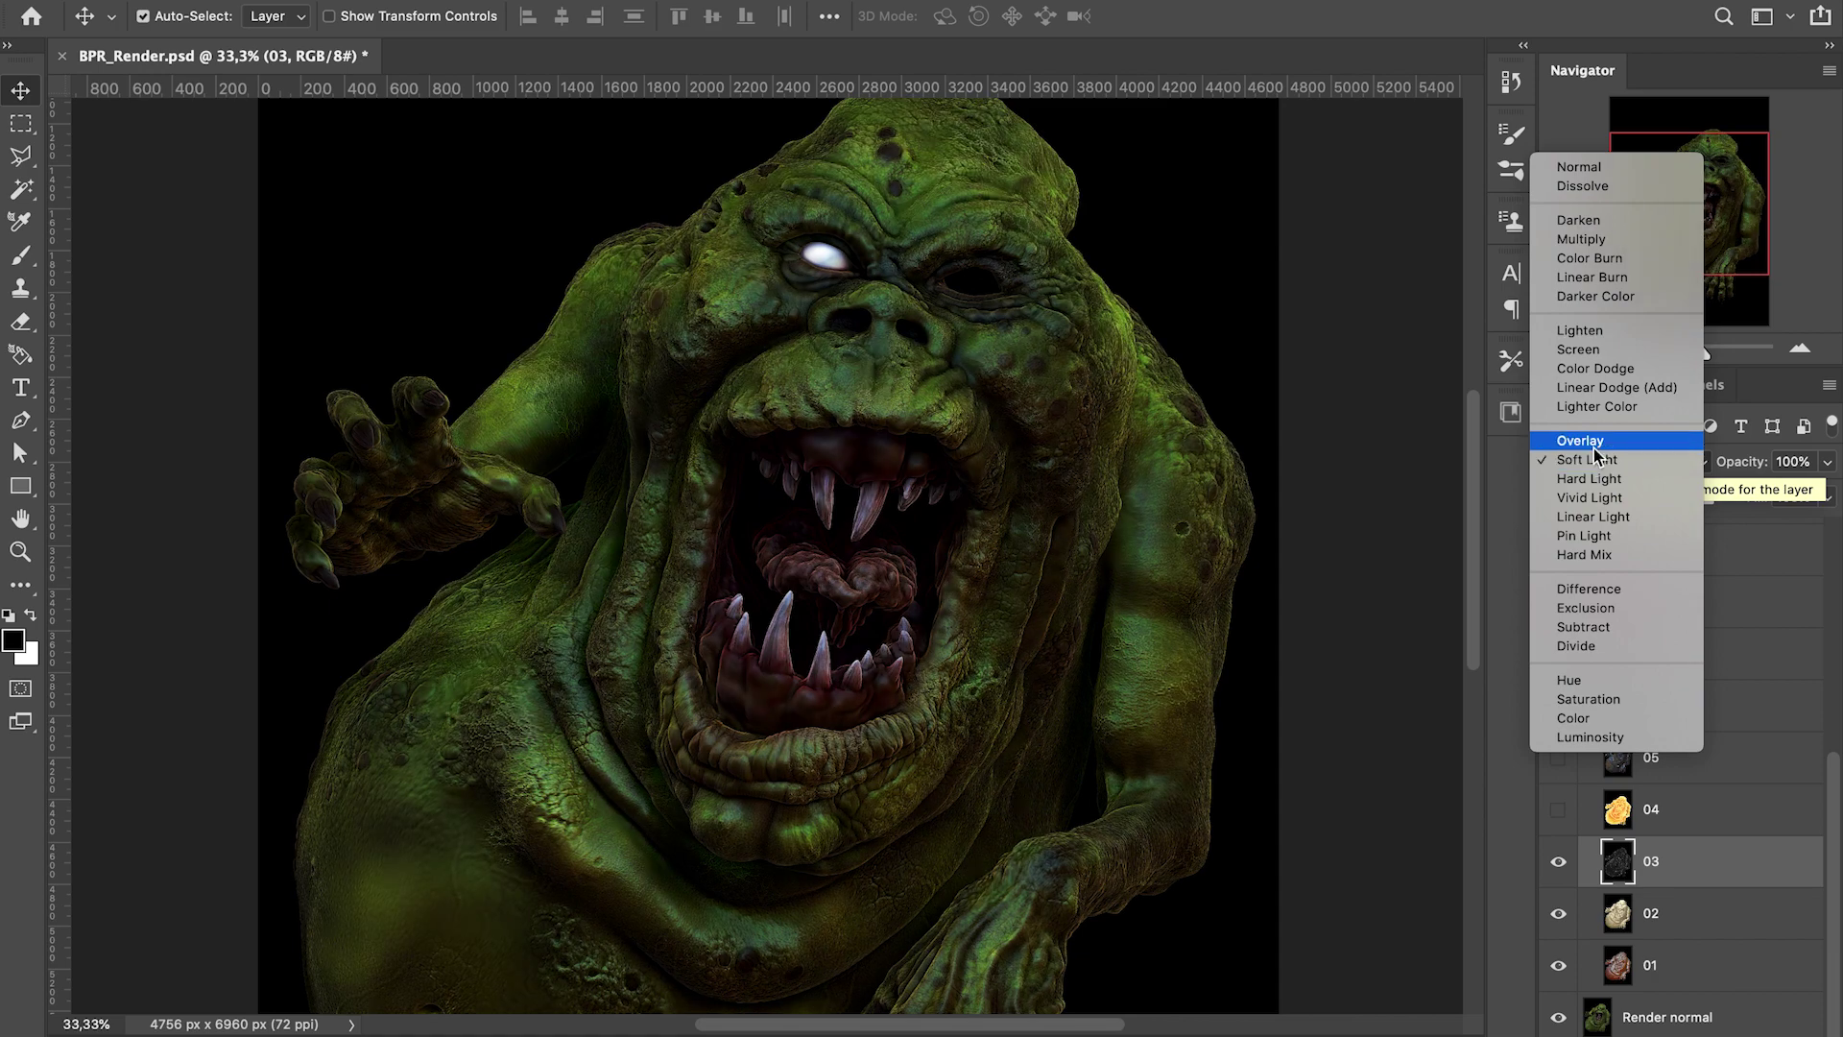
left_click(1595, 442)
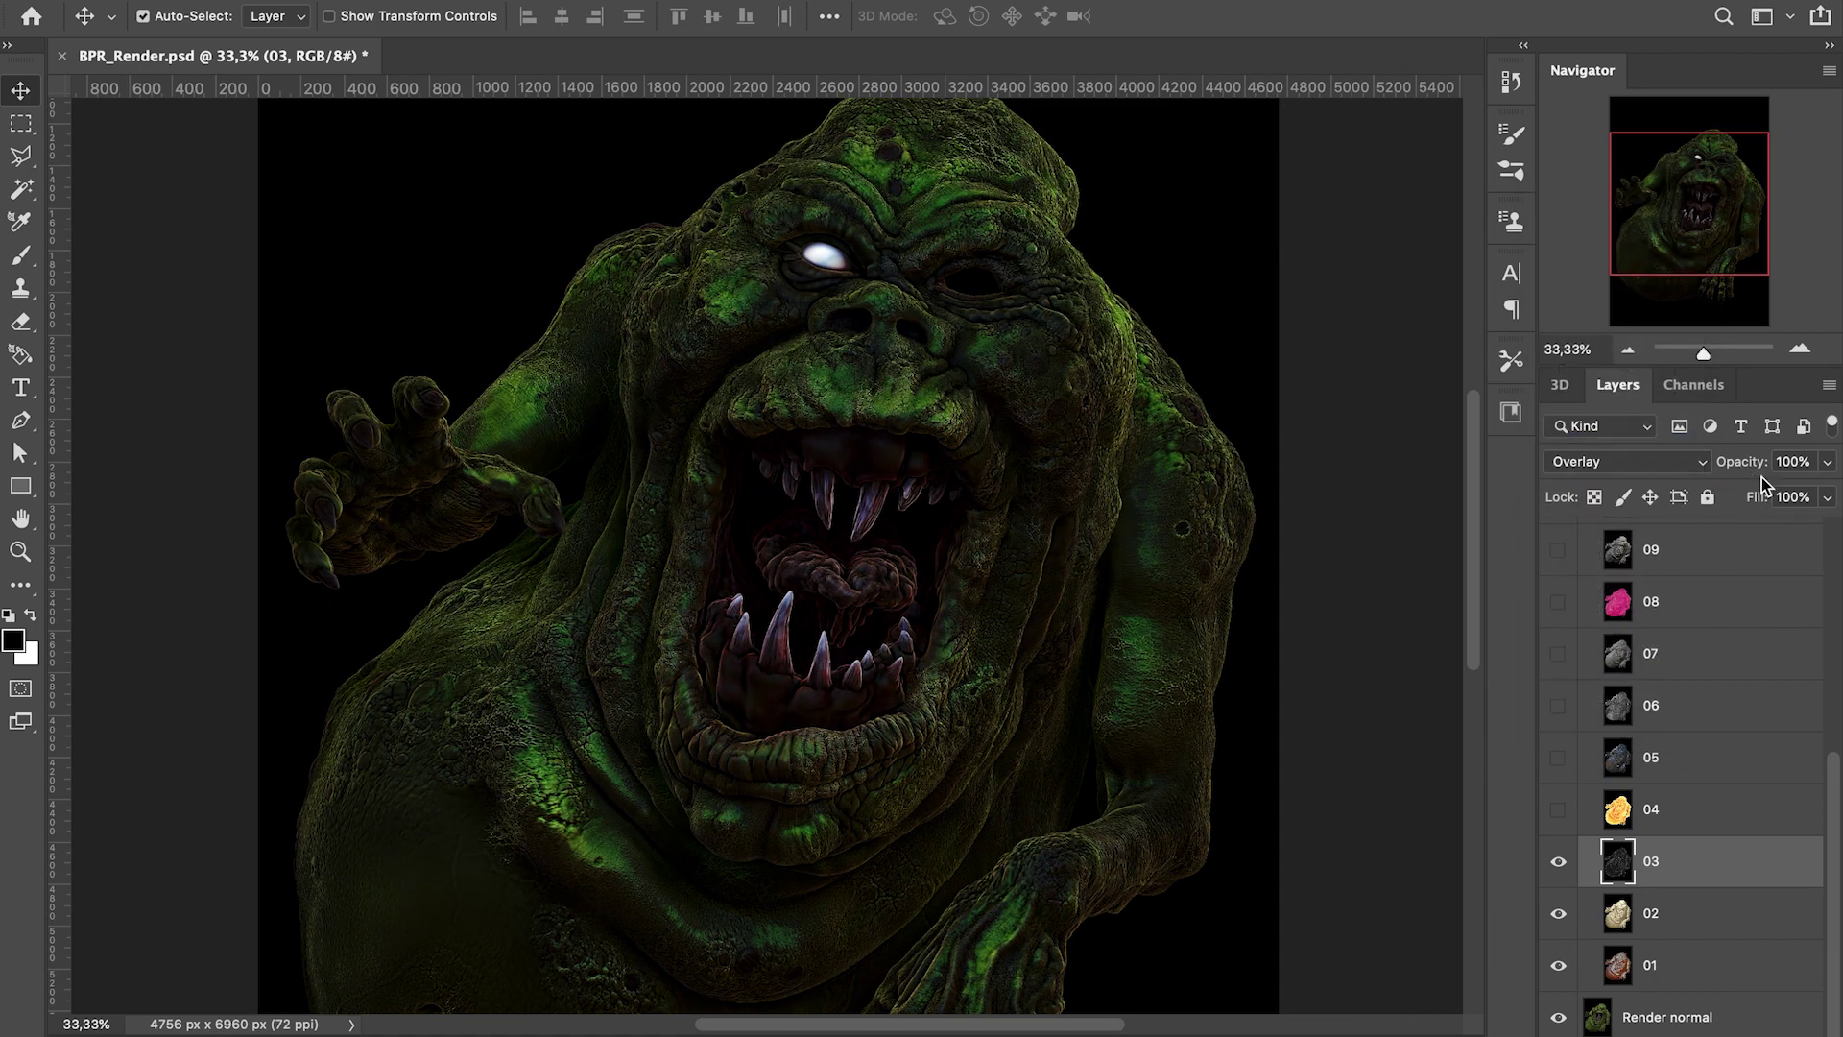
Reduce material layer 03's opacity to 54%, keeping its blend mode at Overlay
mouse_move(1789, 510)
left_mouse_down()
mouse_move(1755, 493)
mouse_move(1772, 494)
left_mouse_up()
left_click(1674, 462)
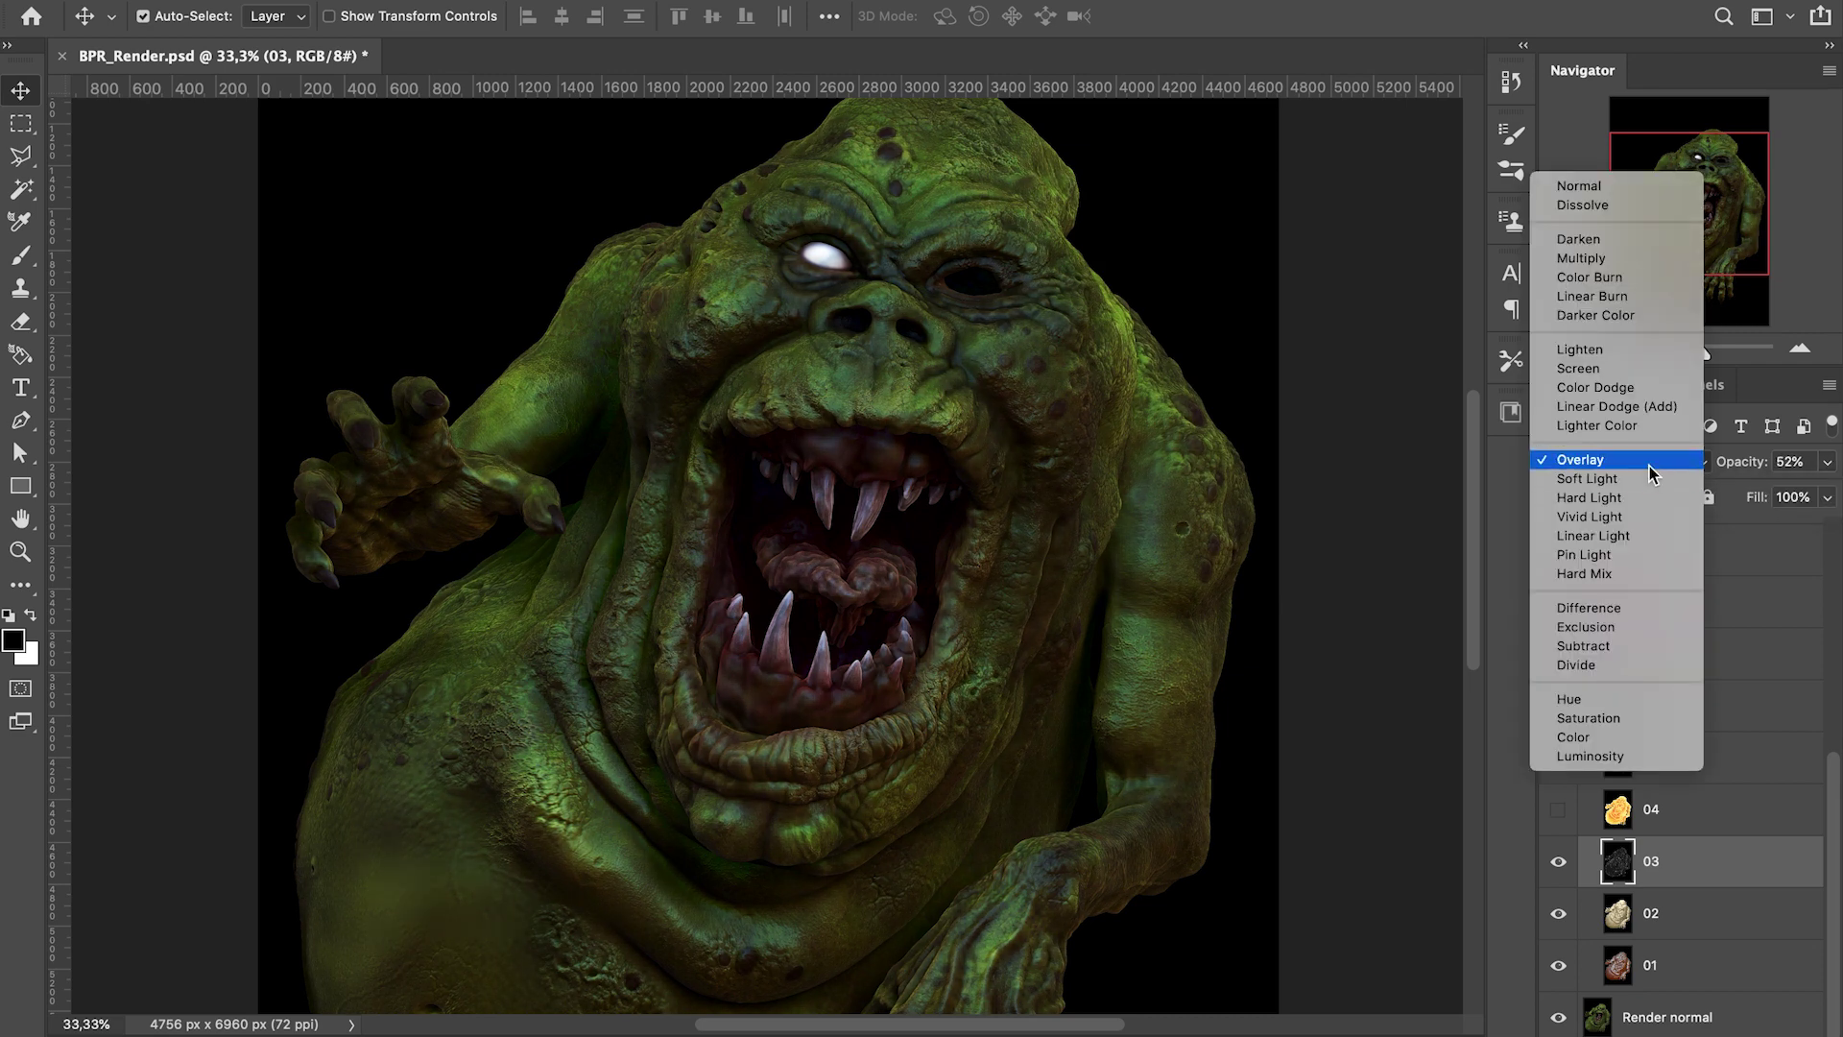
left_click(1649, 464)
left_click(1827, 462)
left_click_drag(1781, 494, 1772, 497)
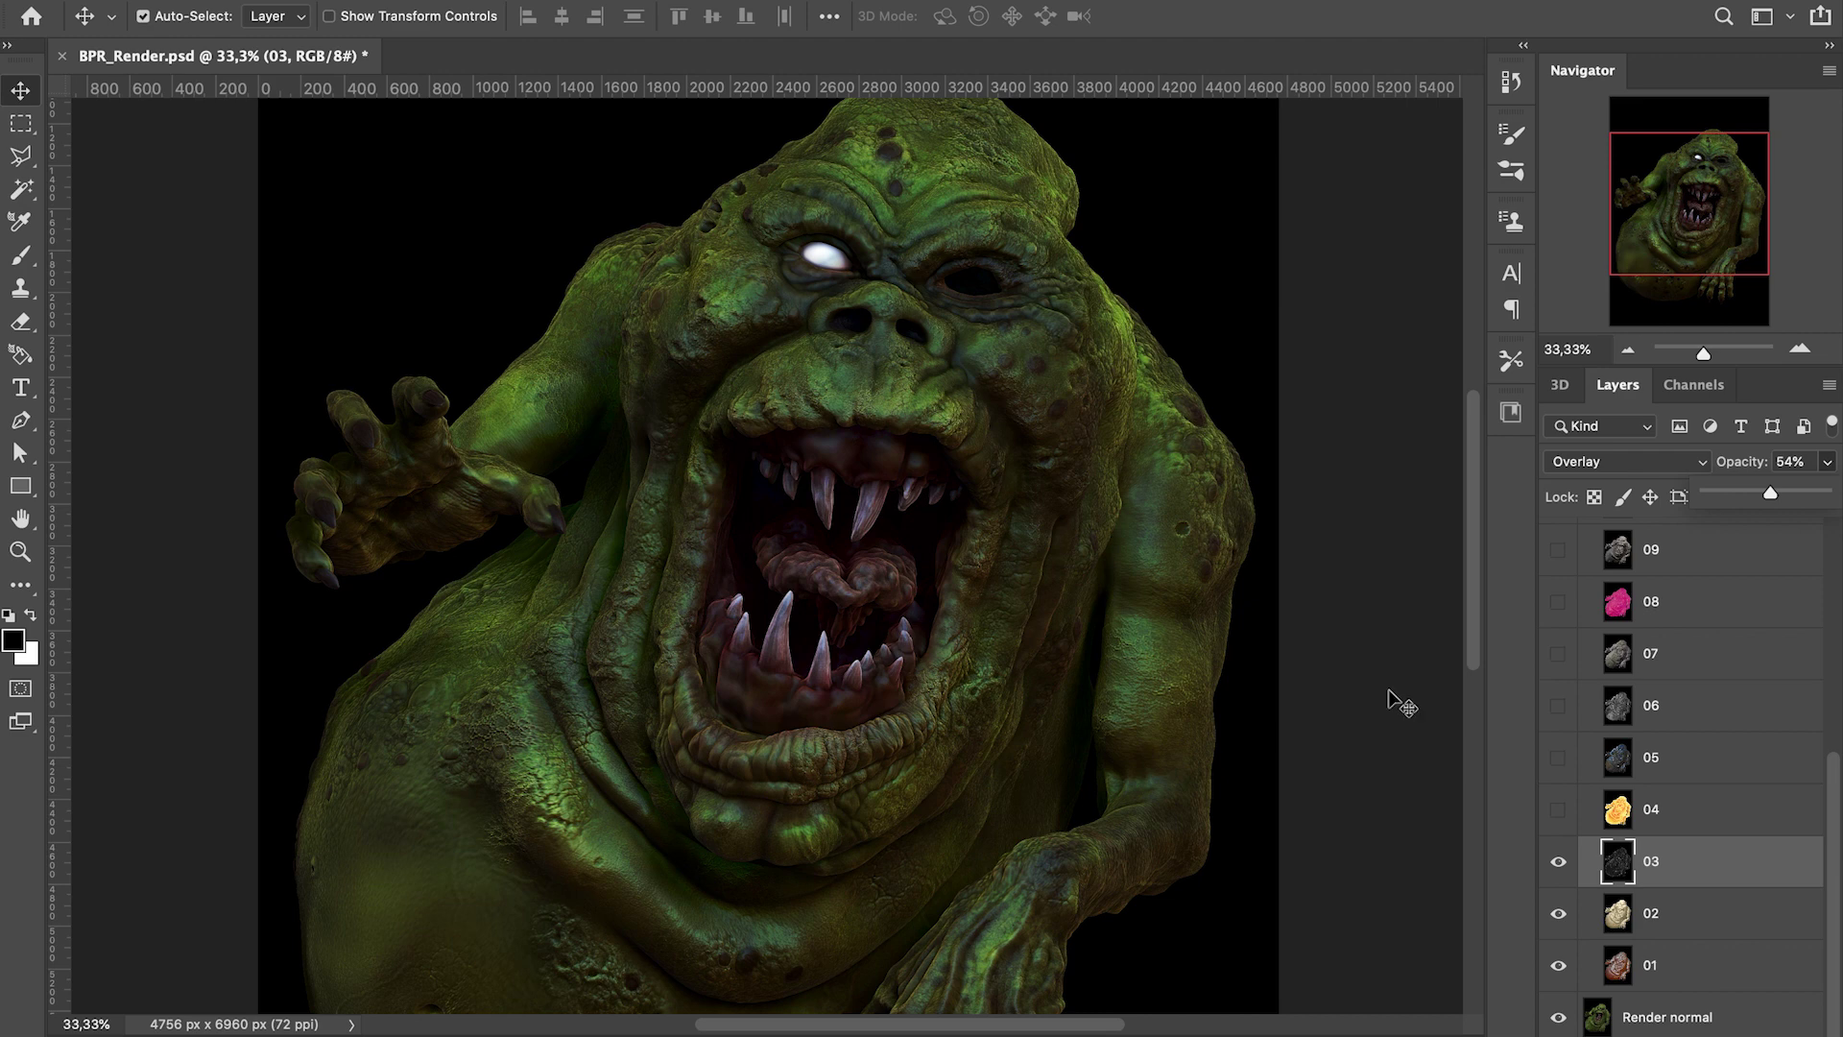
left_click(1400, 554)
Preview material layer 09, show layer 07 and move it directly above layer 03
left_click(1556, 552)
left_click(1556, 552)
left_click(1557, 657)
left_click(1558, 551)
left_click(1558, 551)
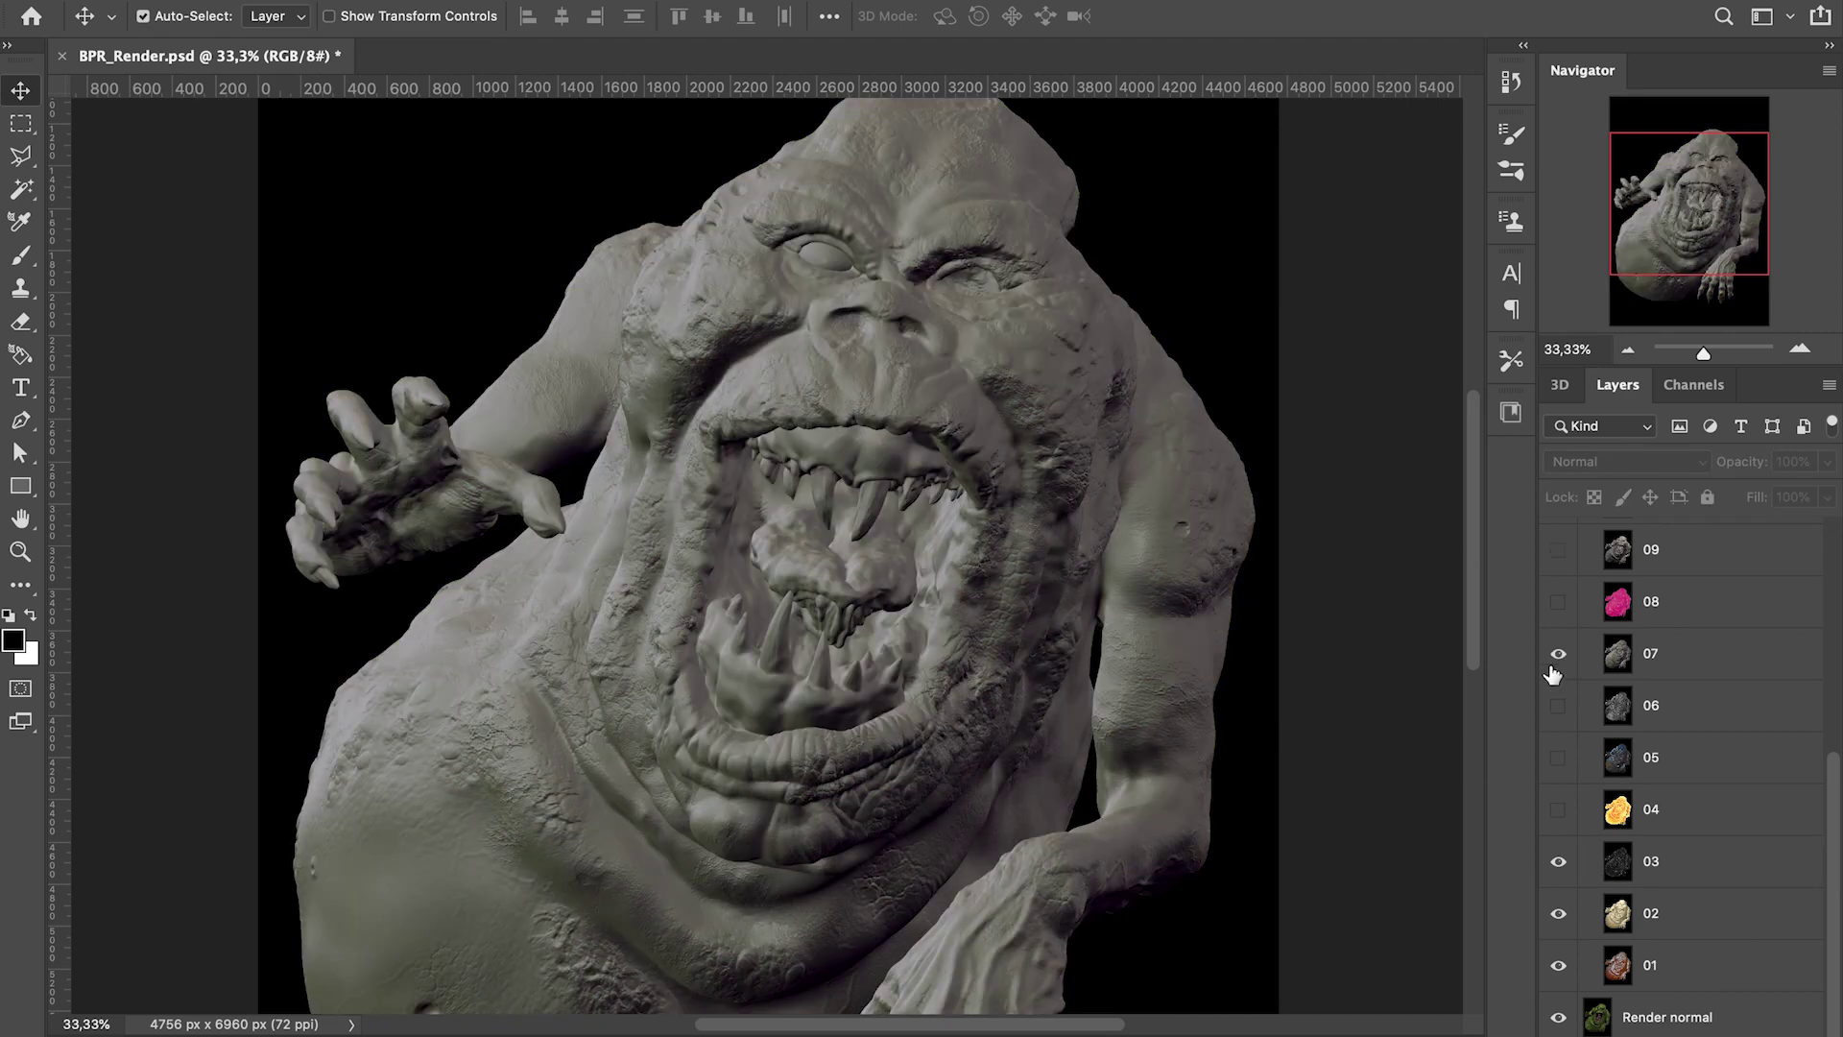
left_click_drag(1707, 664, 1632, 833)
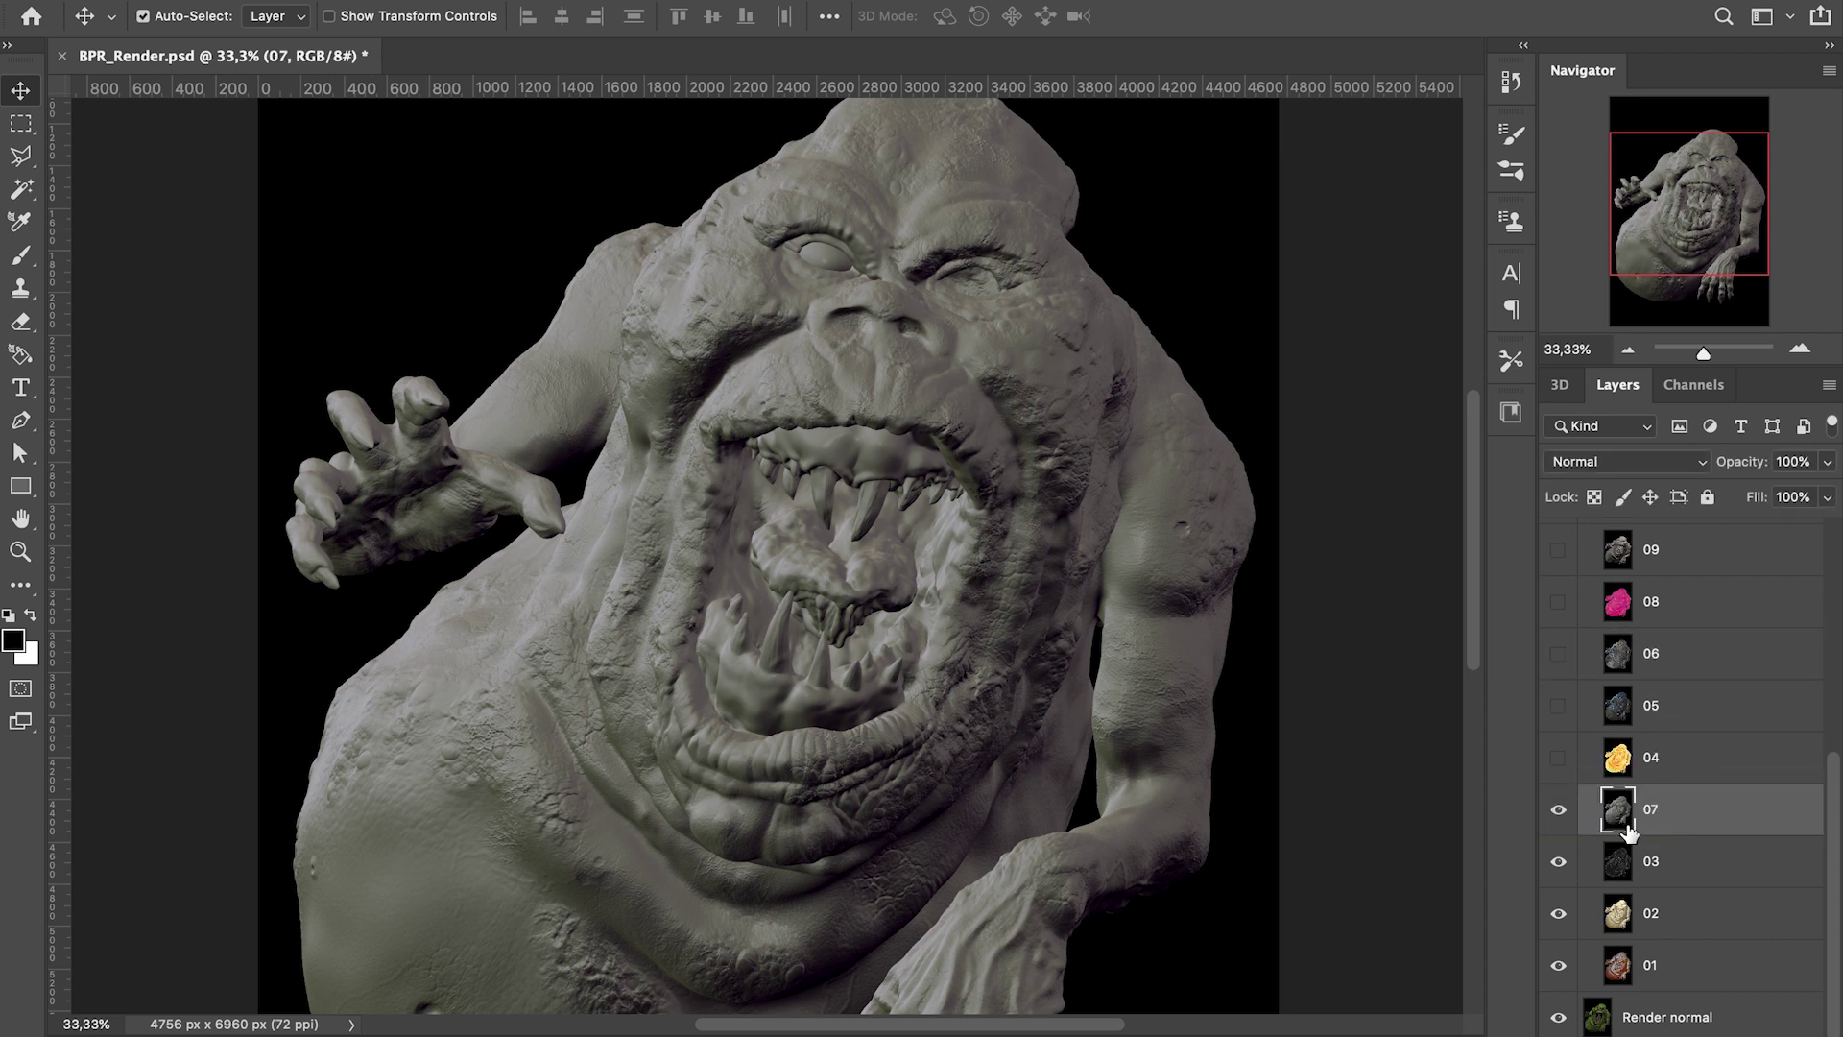
Set material layer 07's blend mode to Soft Light and compare the image with and without the layer
left_click(1622, 462)
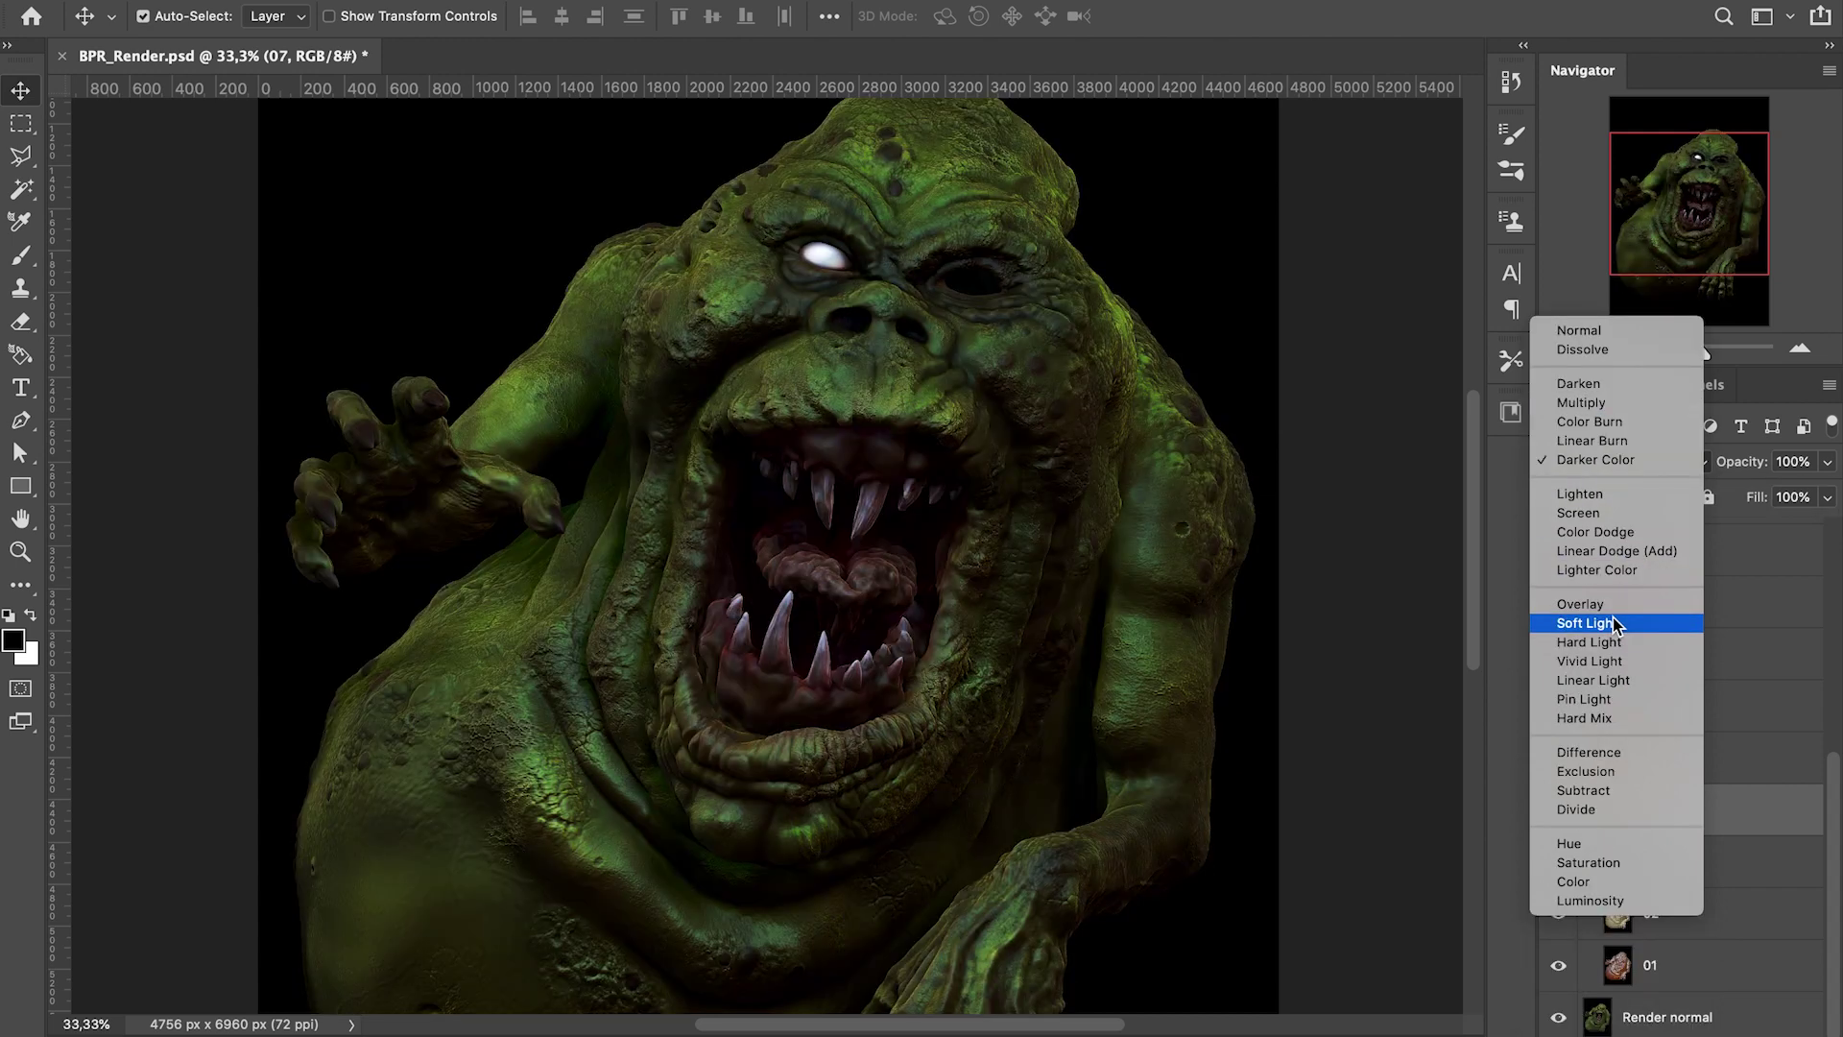
left_click(1612, 618)
left_click(1559, 811)
left_click(1559, 811)
left_click(1559, 811)
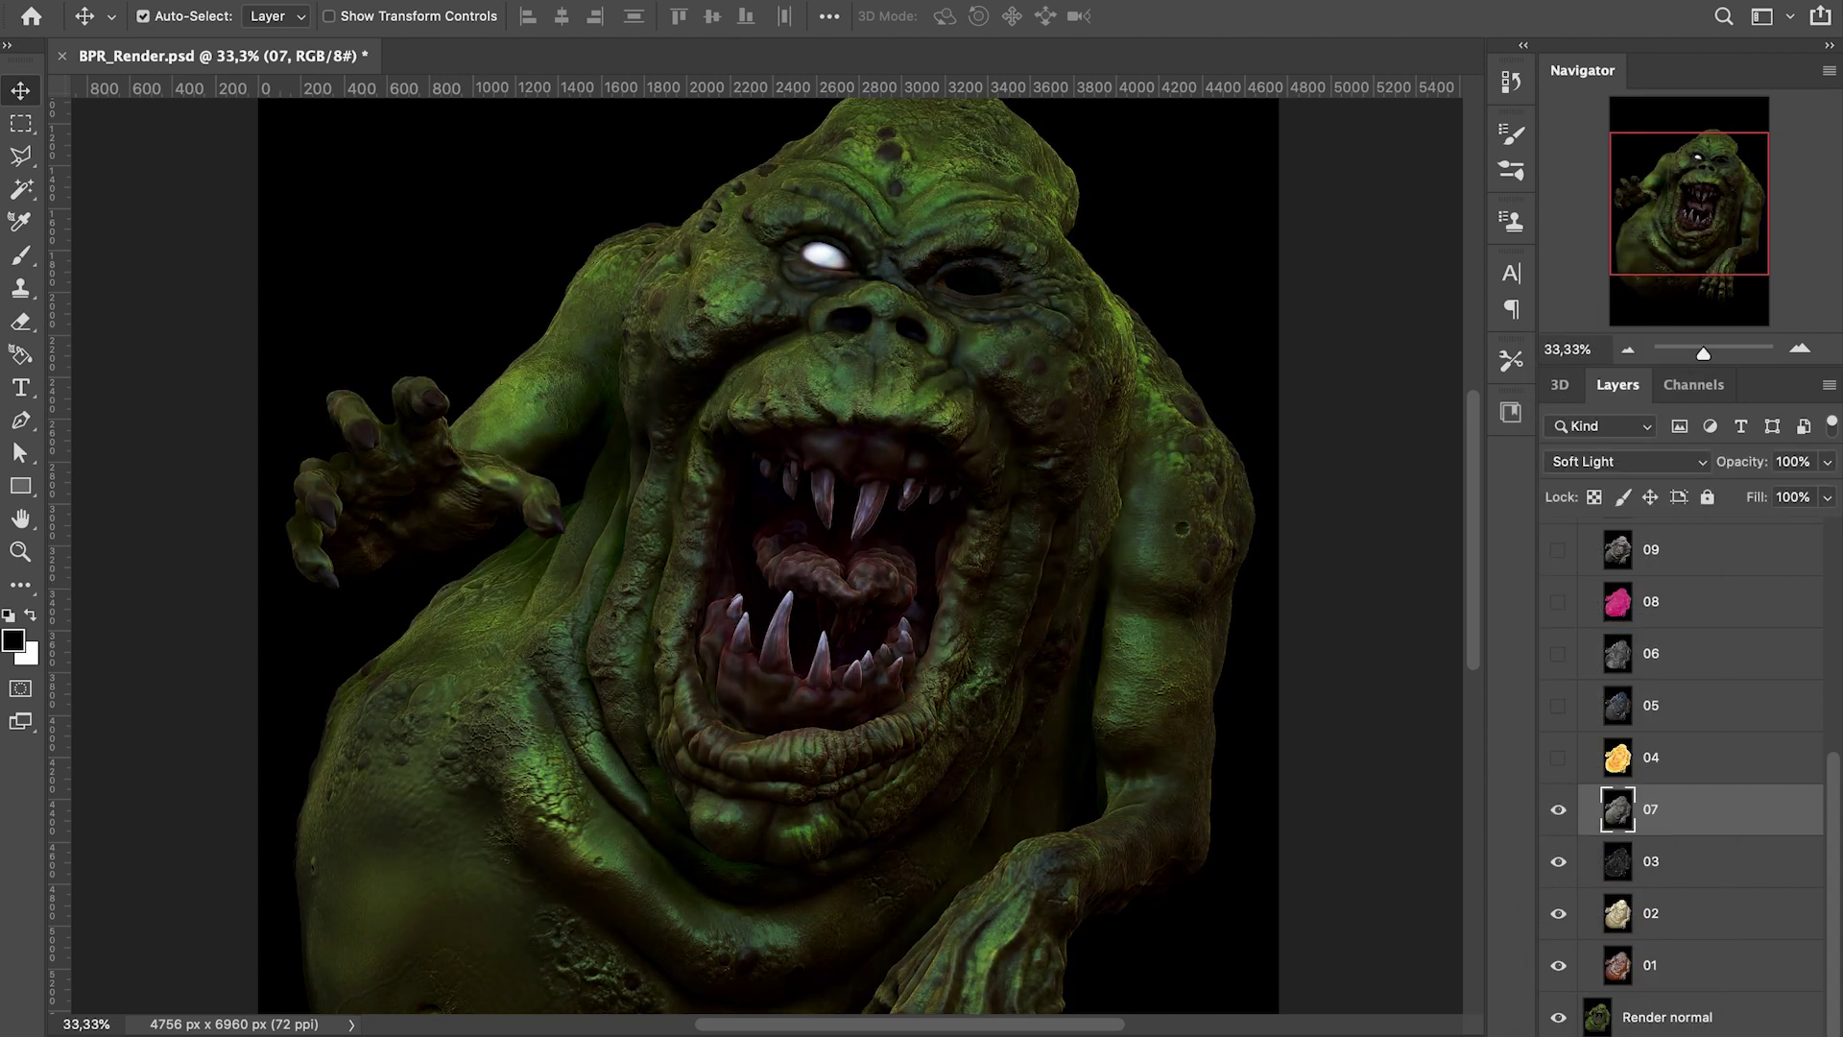
Apply Color Balance to material layer 07 with midtone levels of about +3, +7 and +40
left_click(824, 178)
left_click_drag(1478, 353, 1528, 355)
mouse_move(1478, 294)
left_mouse_down()
mouse_move(1448, 300)
mouse_move(1487, 324)
left_mouse_up()
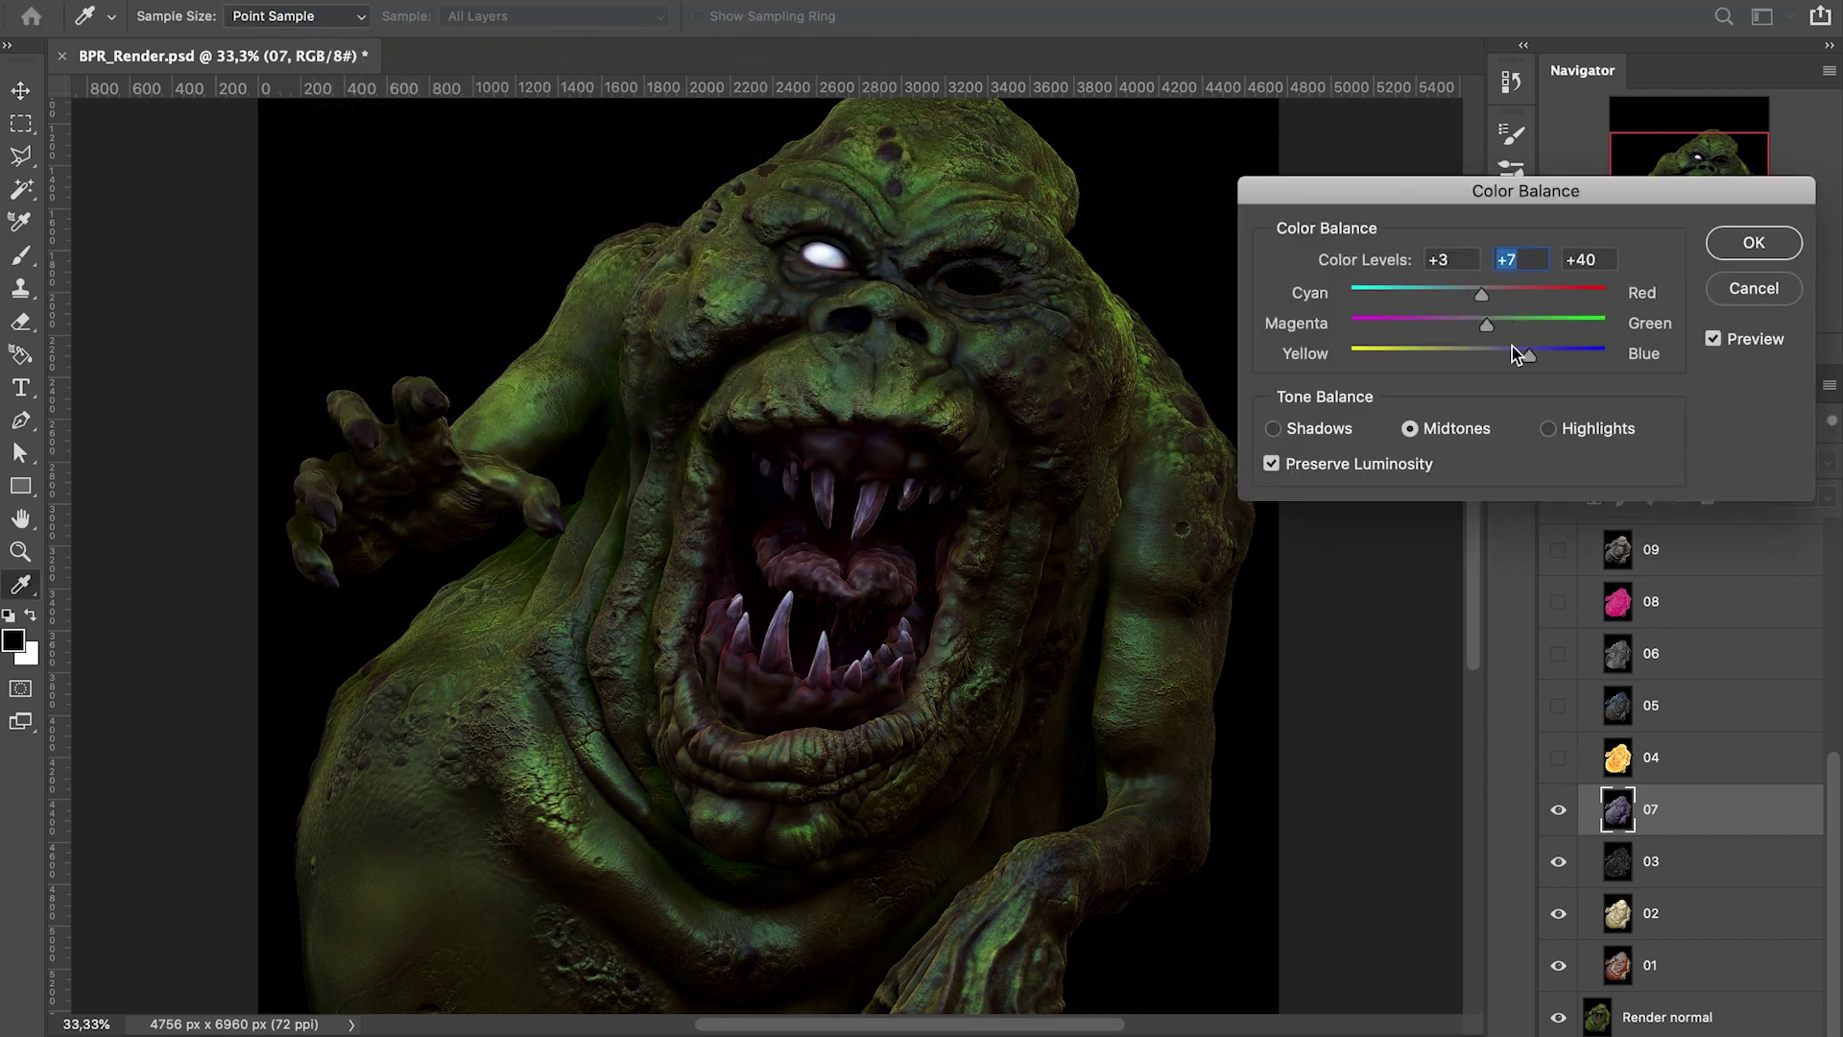
left_click(1754, 242)
Reduce material layer 07's opacity to 78%
key("v")
mouse_move(1673, 216)
left_mouse_down()
mouse_move(1686, 186)
mouse_move(1669, 189)
left_mouse_up()
left_click(1827, 462)
mouse_move(1827, 491)
left_mouse_down()
mouse_move(1774, 499)
mouse_move(1800, 496)
left_mouse_up()
mouse_move(1473, 486)
left_mouse_down()
mouse_move(1474, 511)
mouse_move(1478, 486)
left_mouse_up()
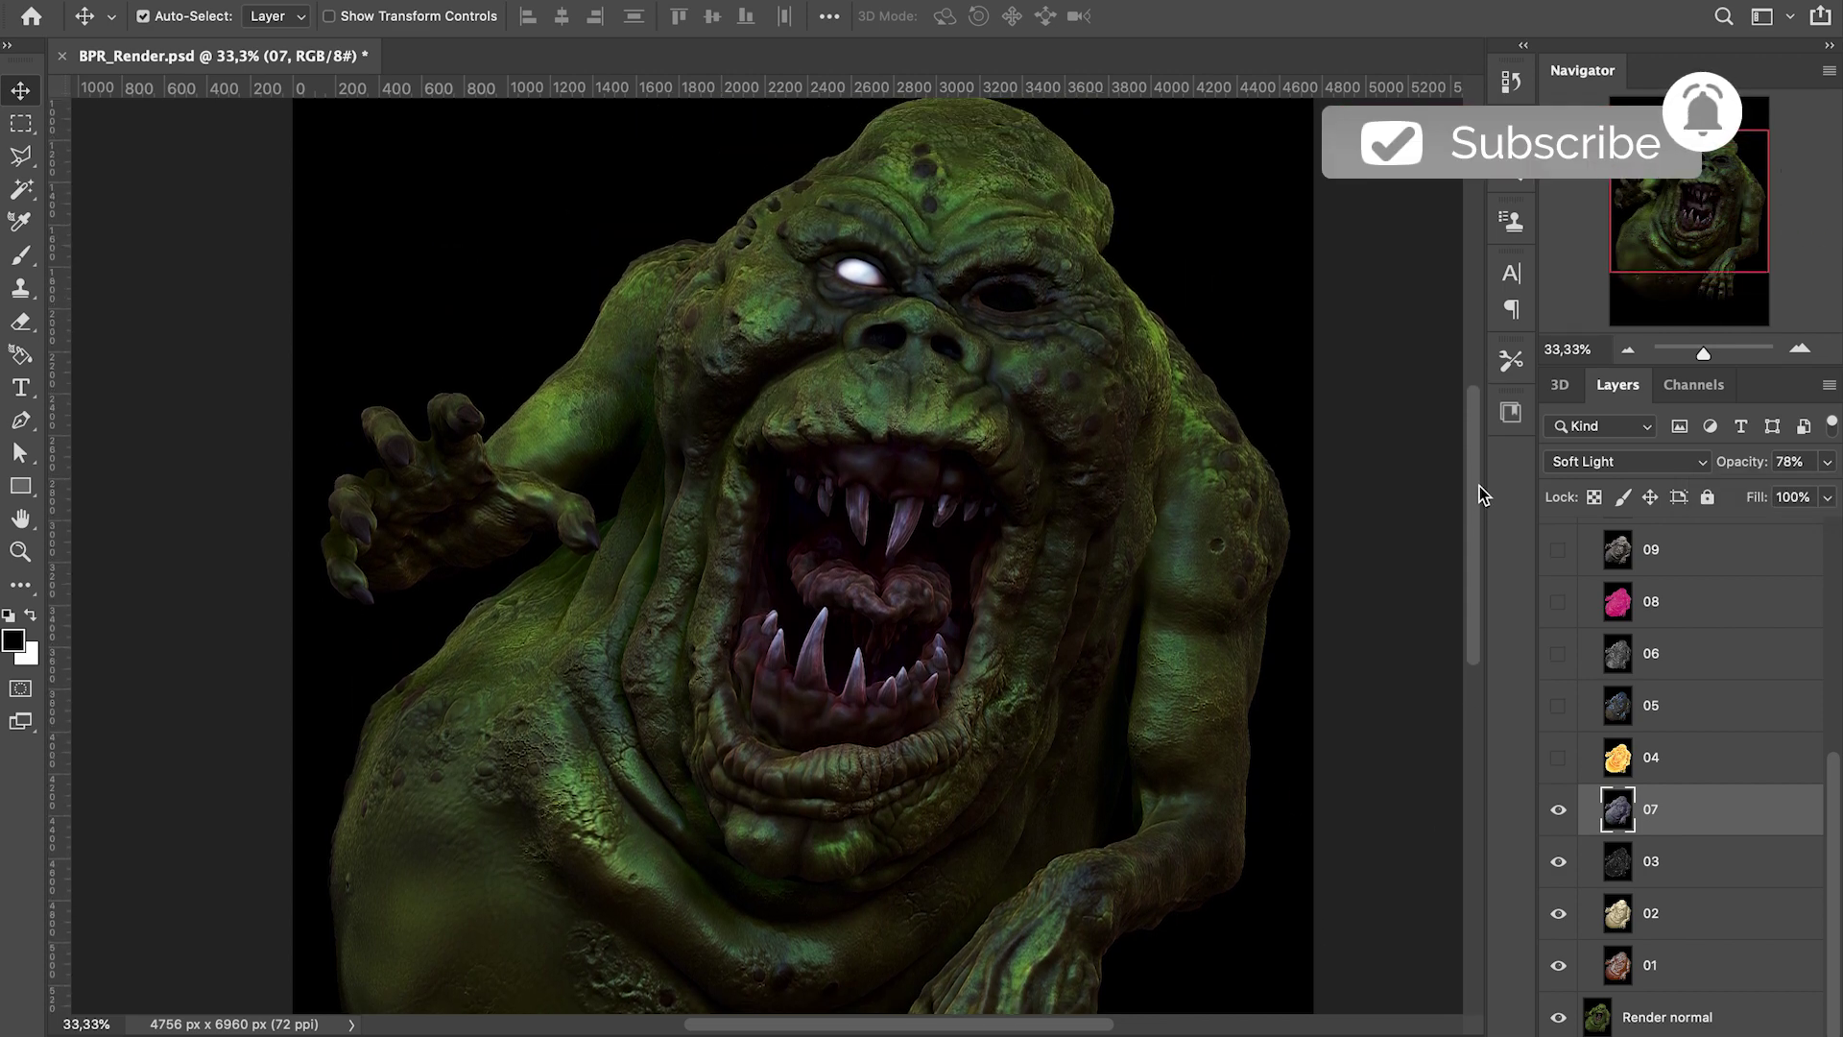
Move material layer 05 directly above layer 07 and rename it "05 metal"
left_click_drag(1657, 699, 1658, 768)
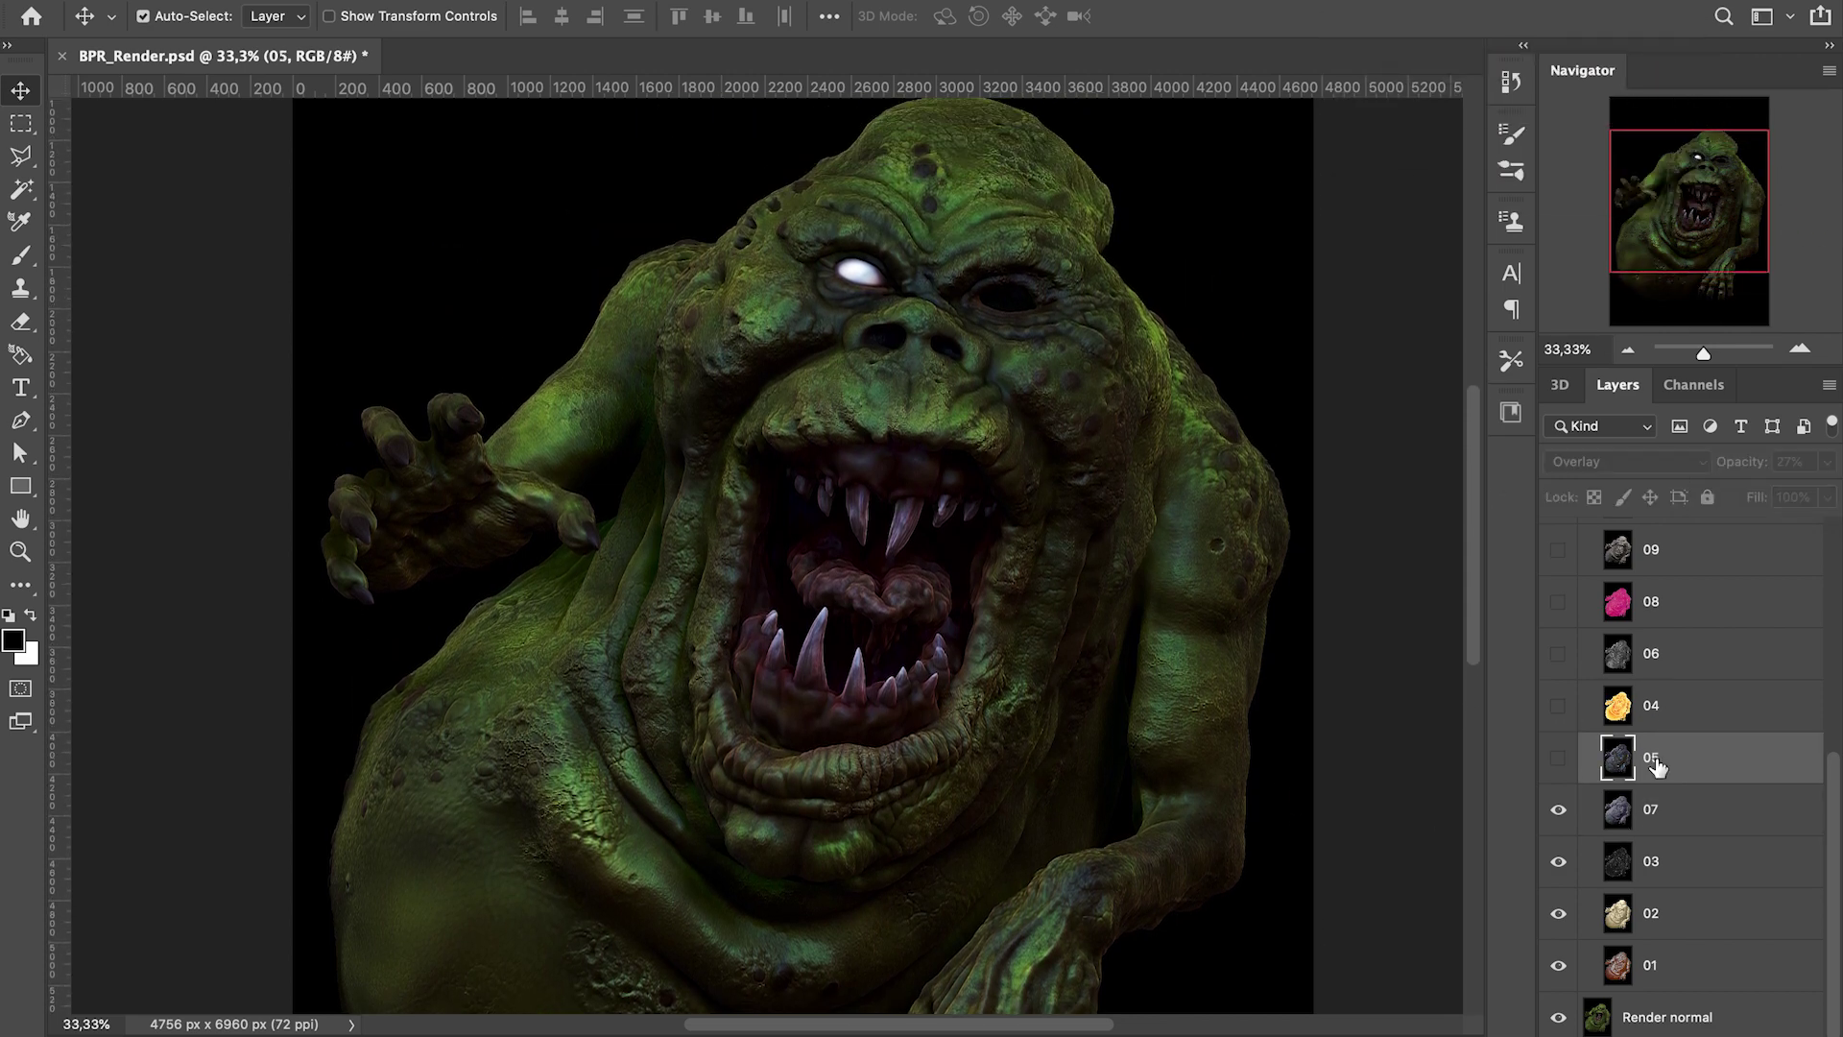
double_click(1660, 757)
left_click(1671, 758)
key("Return")
Preview material layer 06 and rename it "06 metal"
left_click(1558, 654)
left_click(1558, 653)
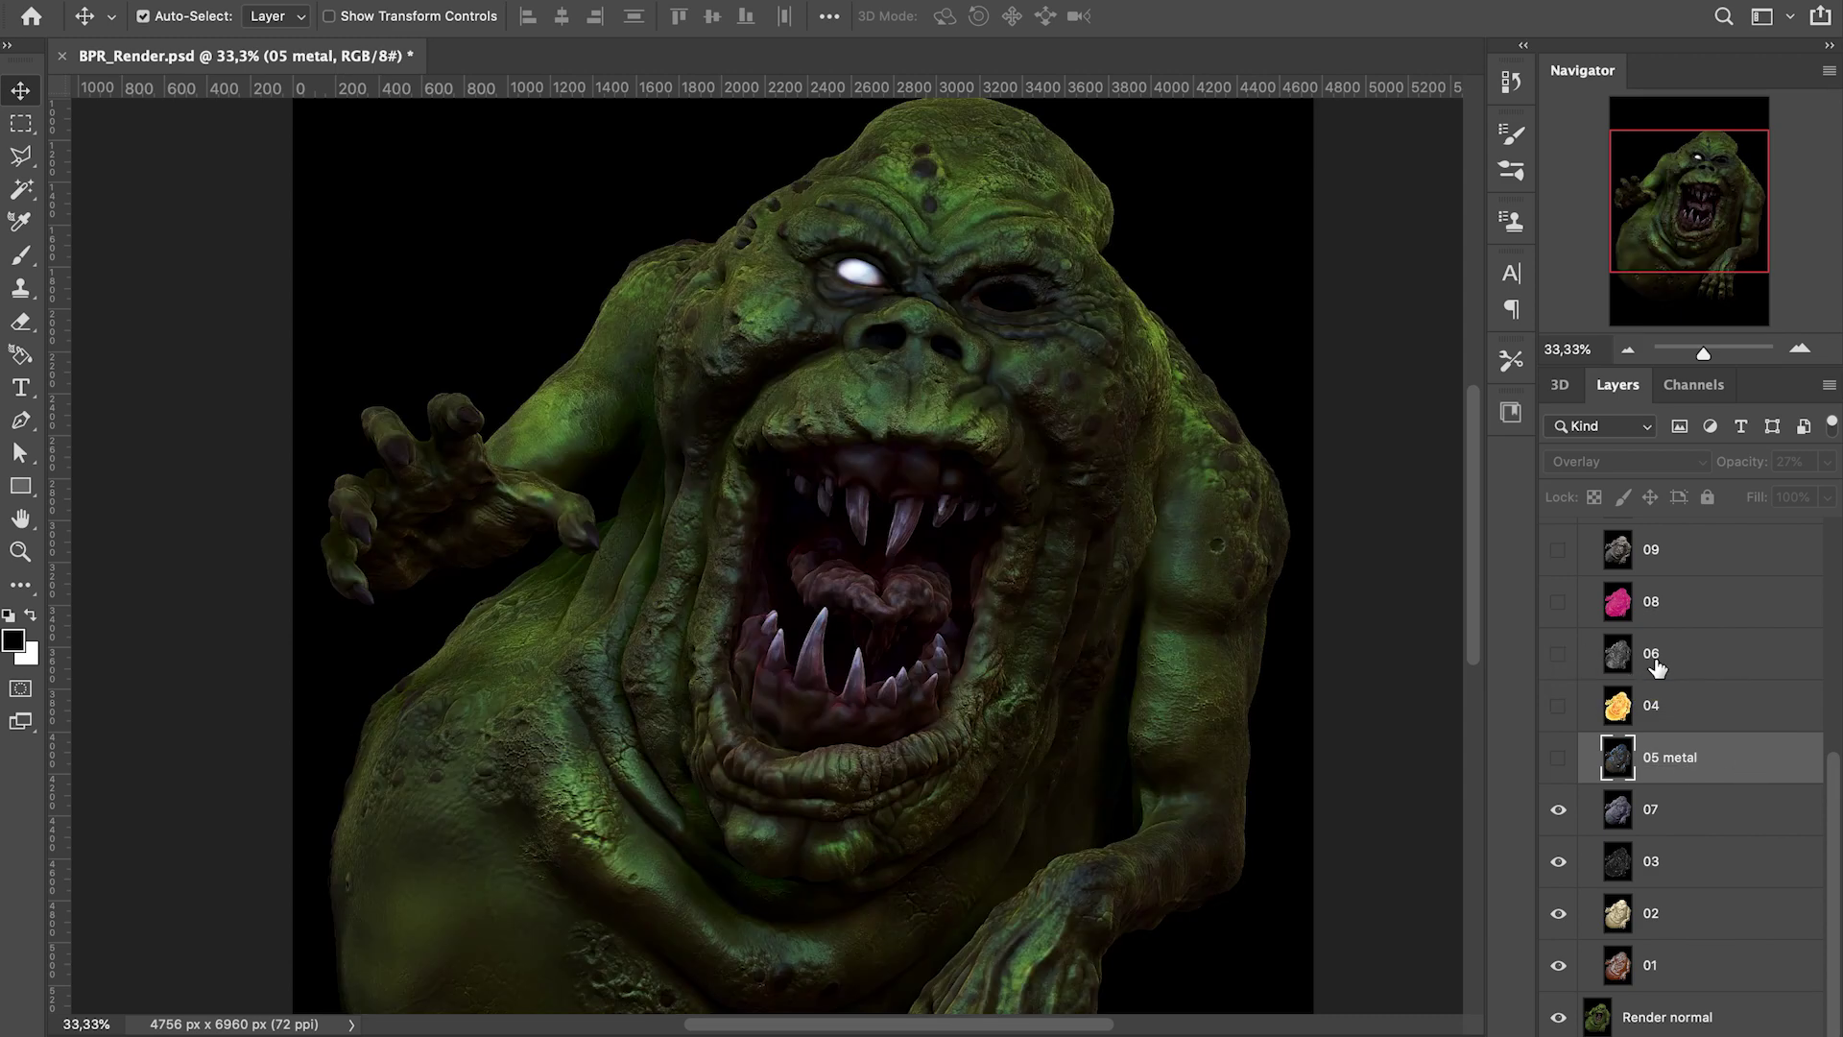
double_click(1660, 653)
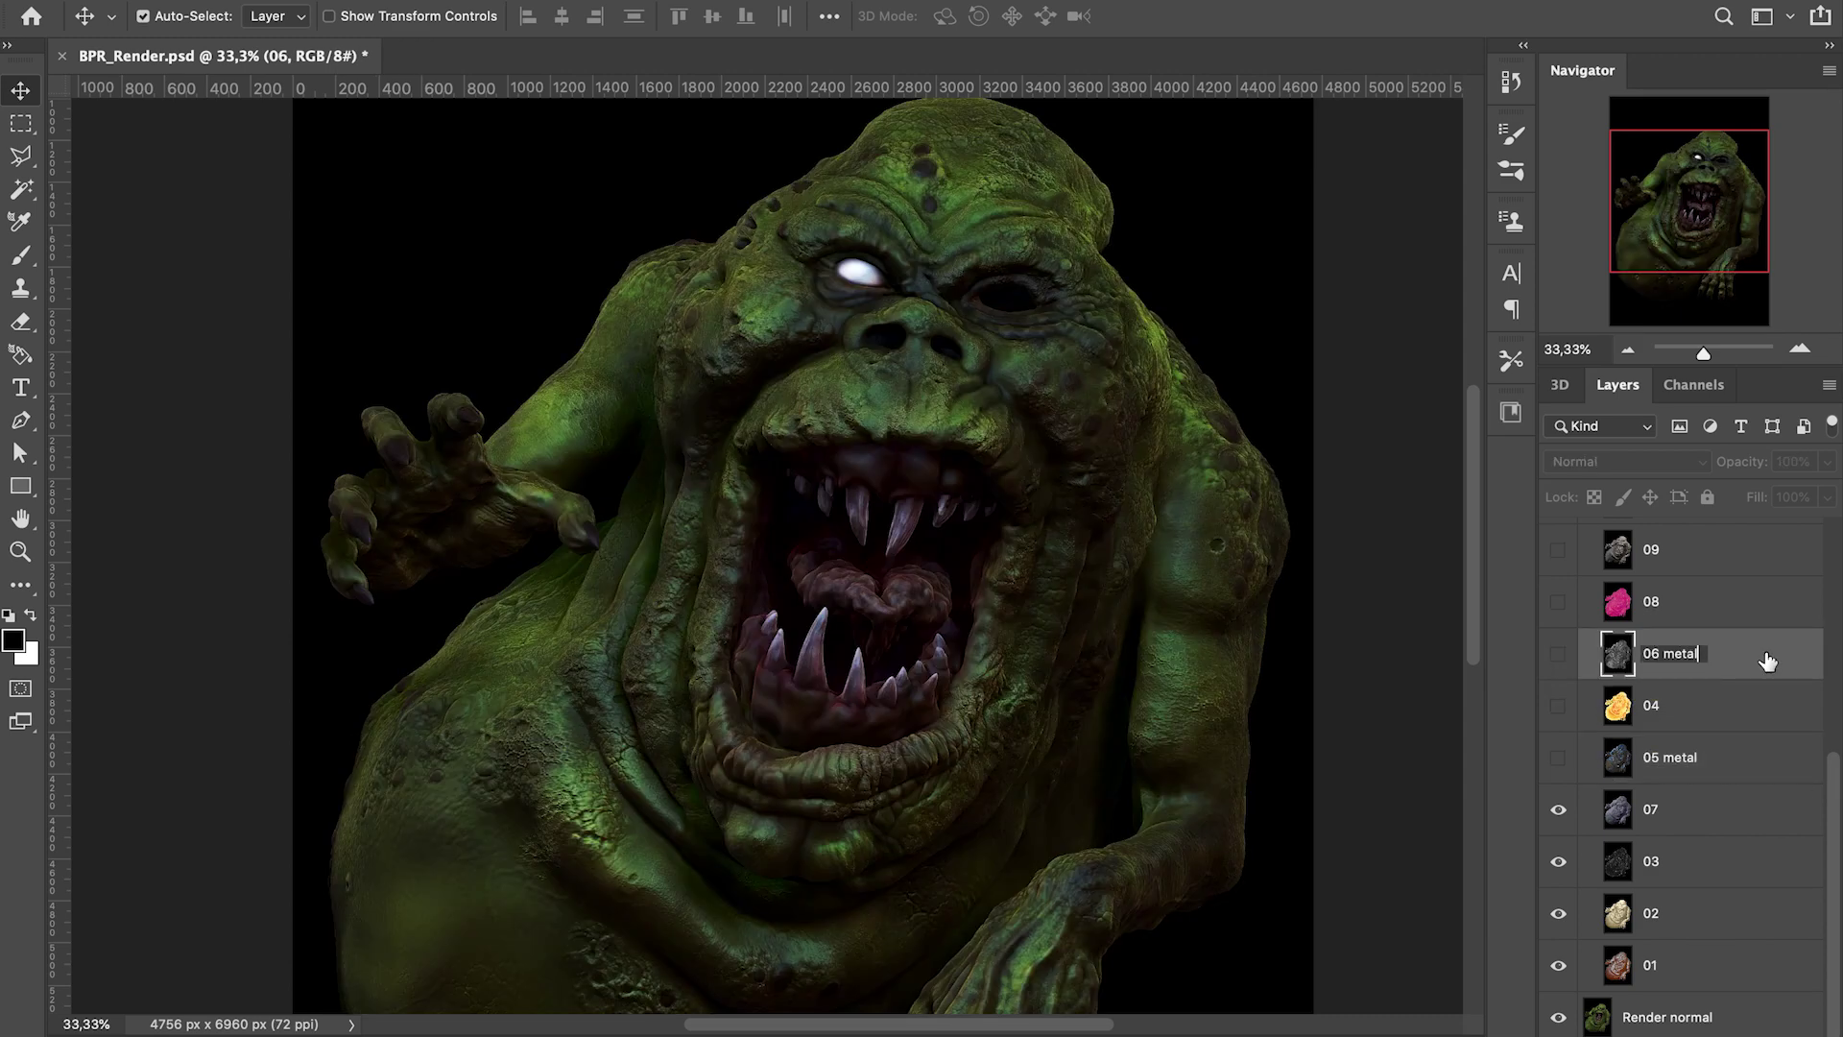
key("Return")
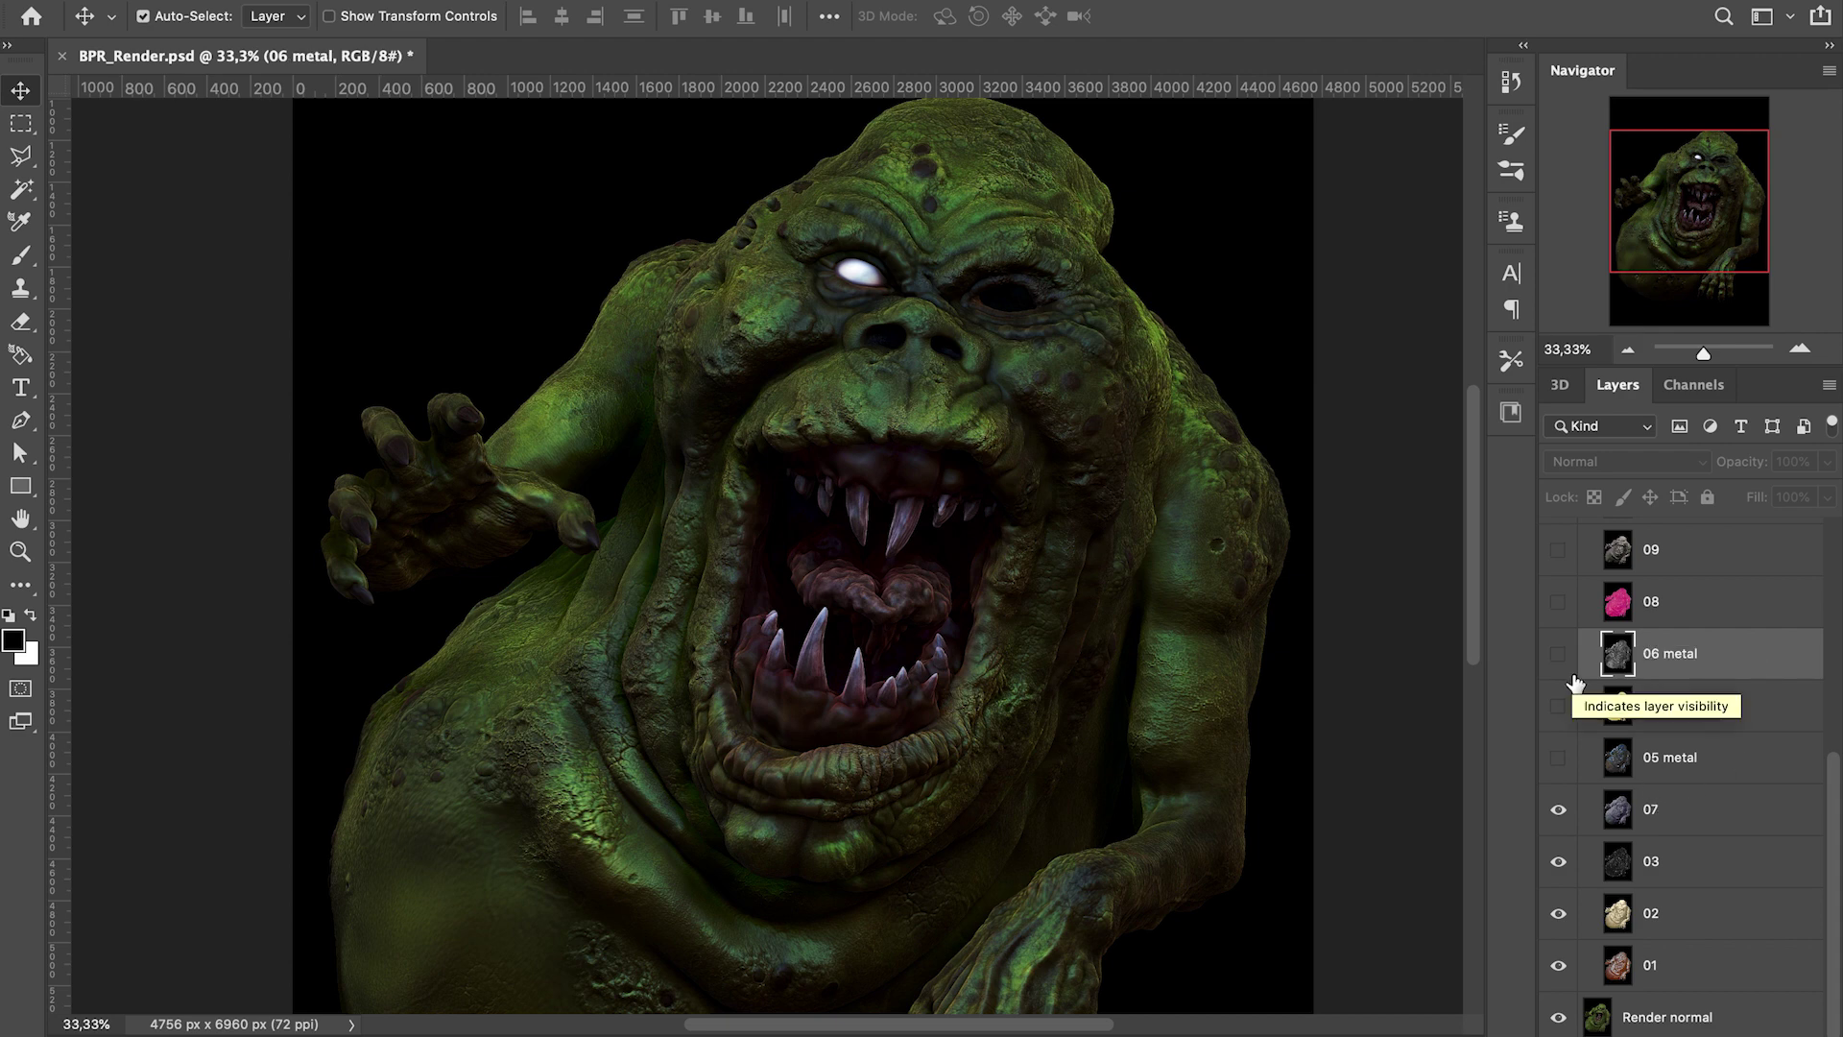
Show material layer 04 and apply Hue/Saturation with hue -17 and saturation -17
left_click(1679, 720)
left_click(1557, 707)
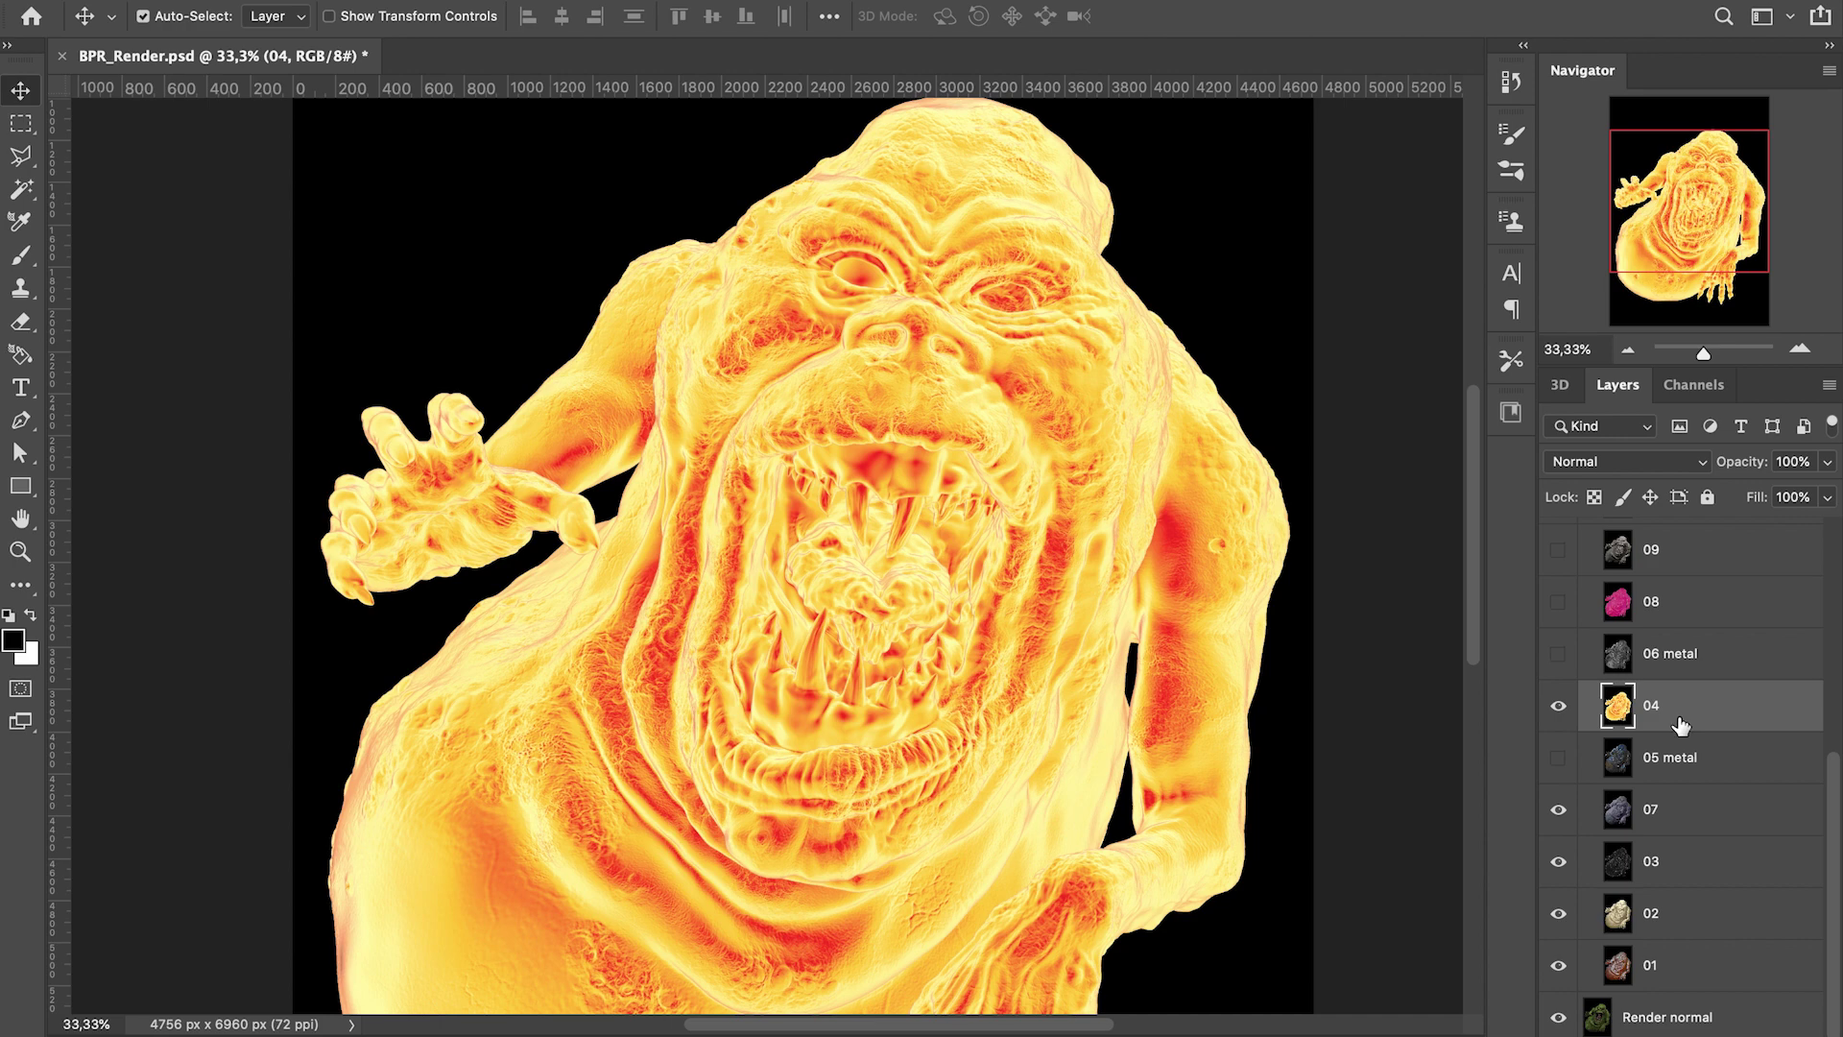
left_click(303, 1)
mouse_move(363, 19)
left_click(727, 156)
left_click_drag(1389, 357, 1366, 415)
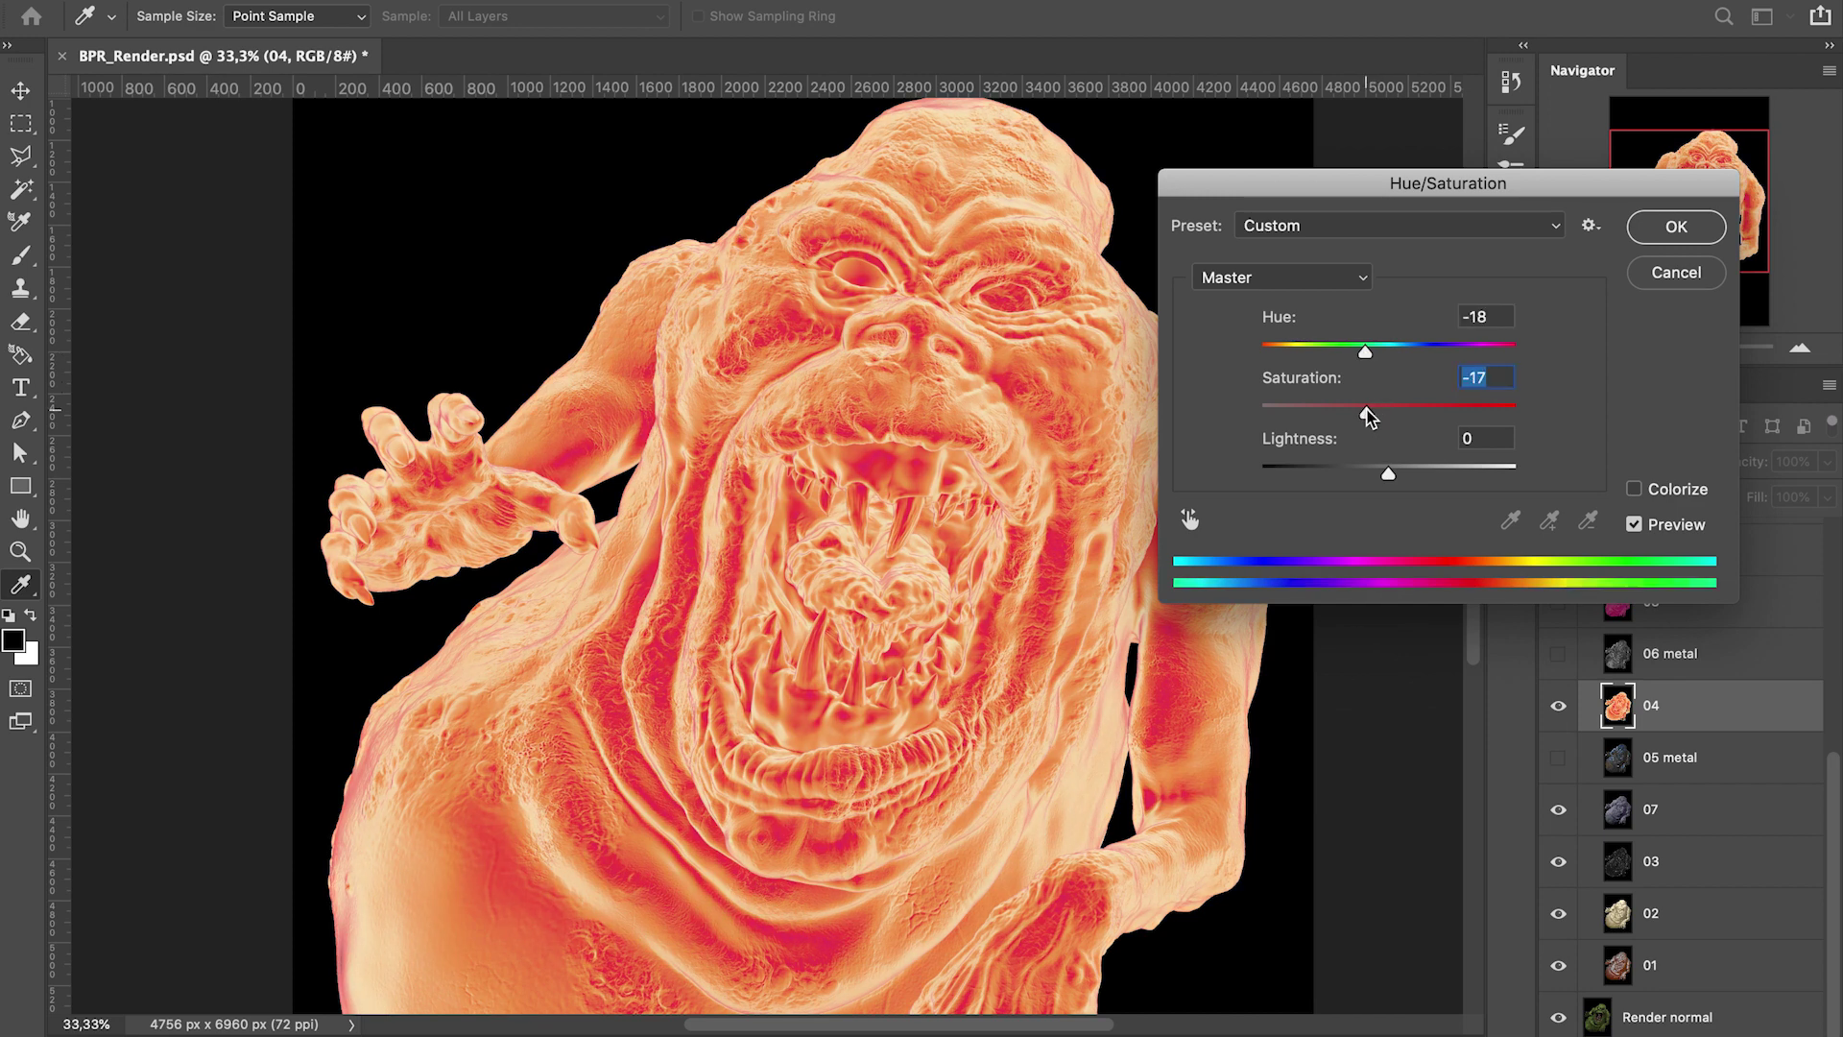
left_click_drag(1365, 351, 1368, 358)
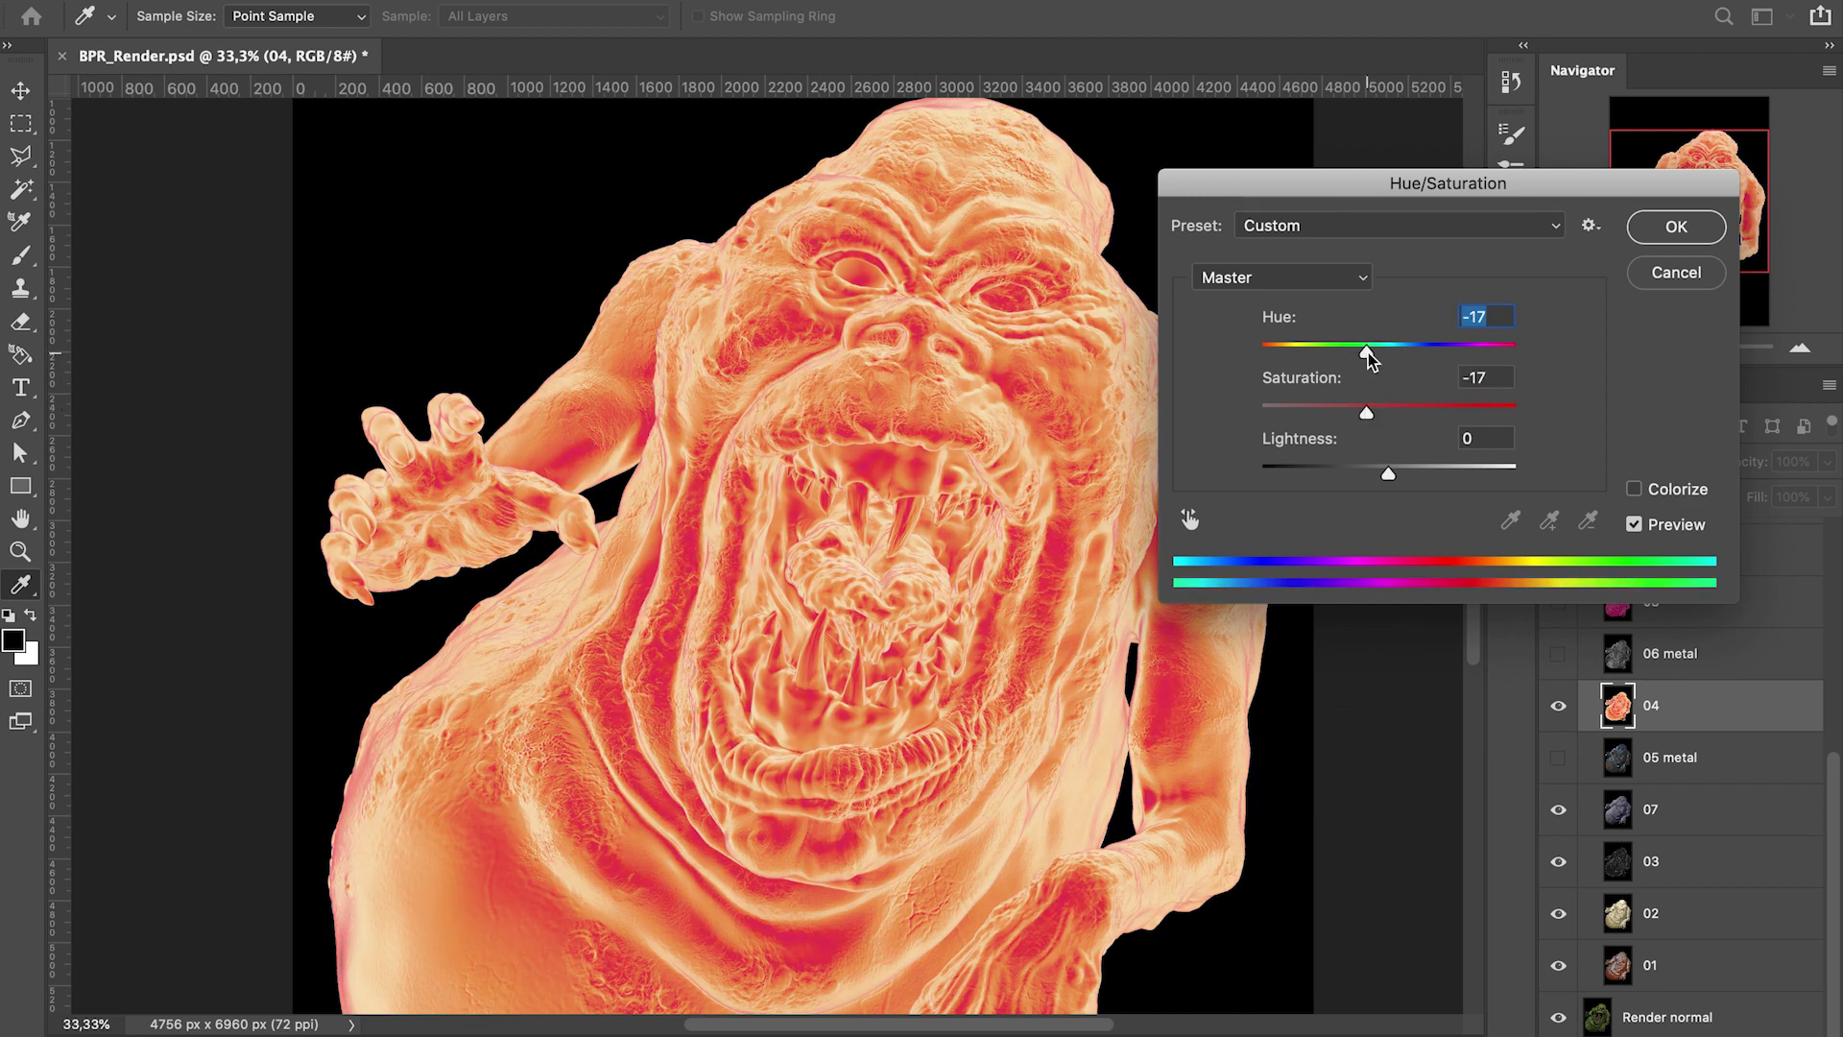
left_click(1661, 238)
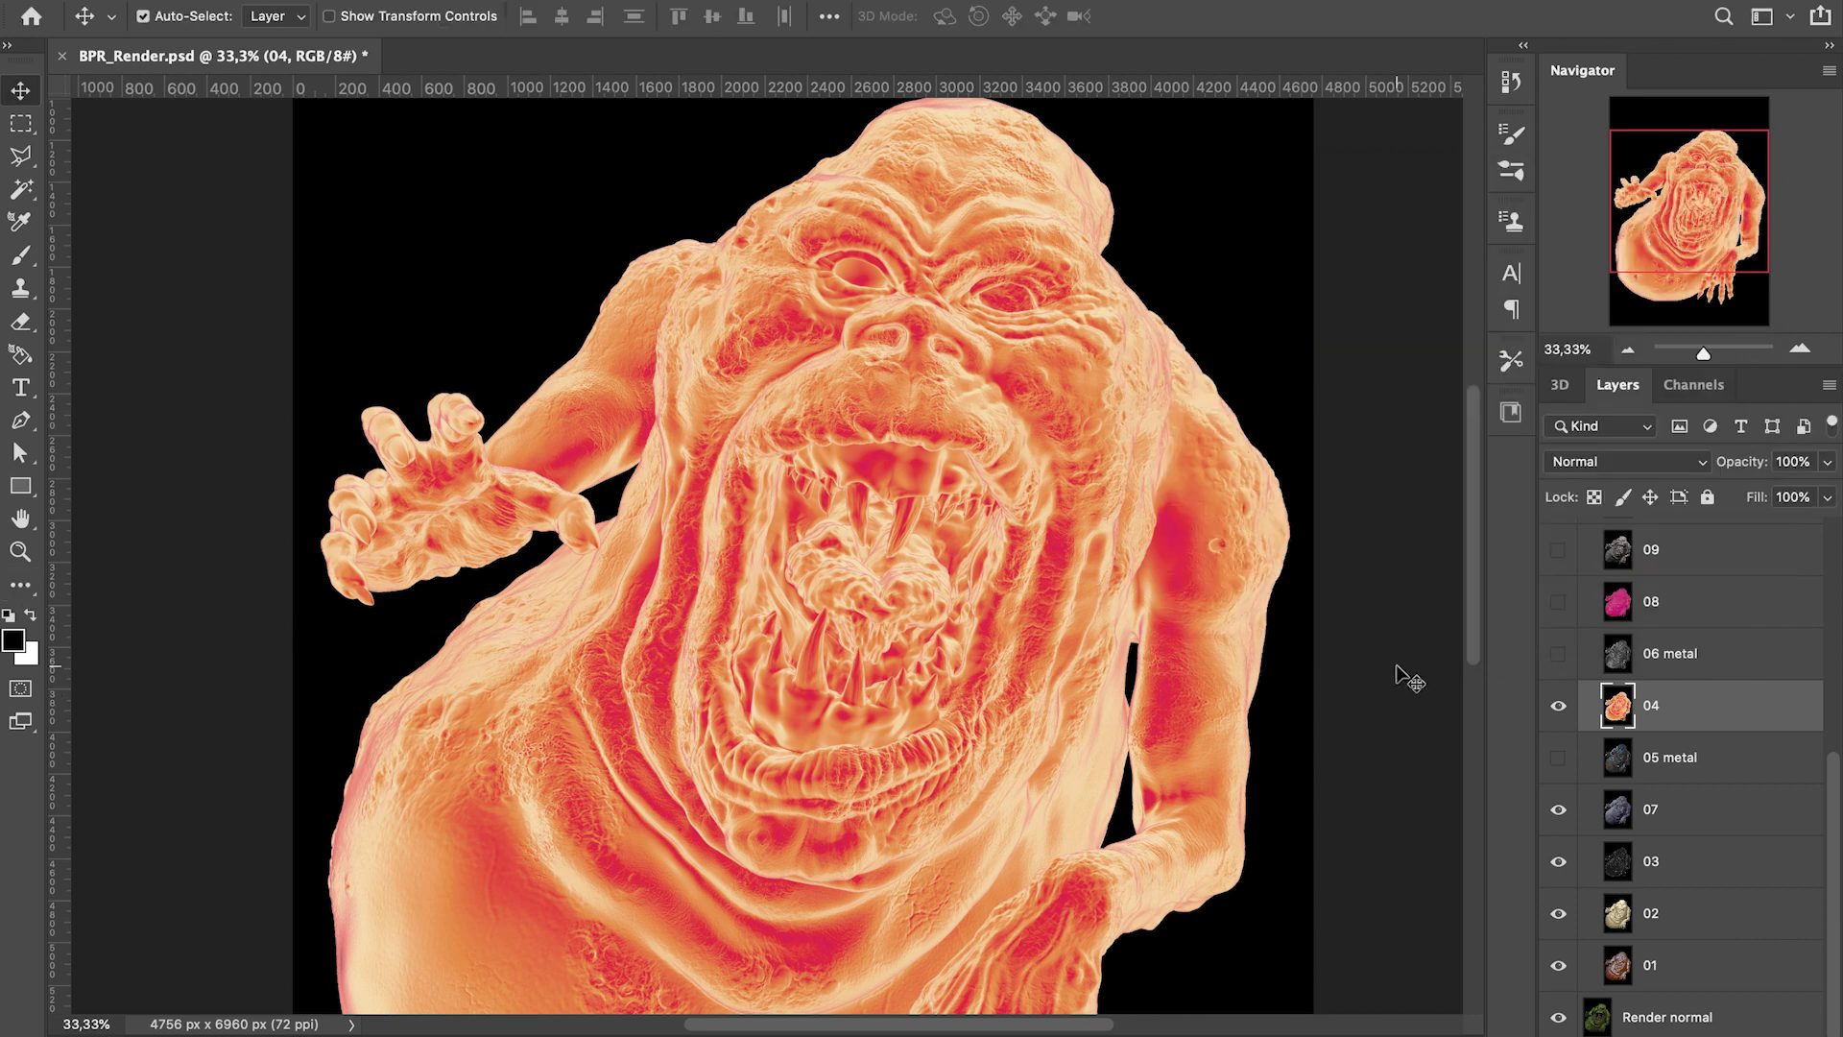
Set material layer 04 to Soft Light with a layer mask, and hide the layer
left_click(1623, 462)
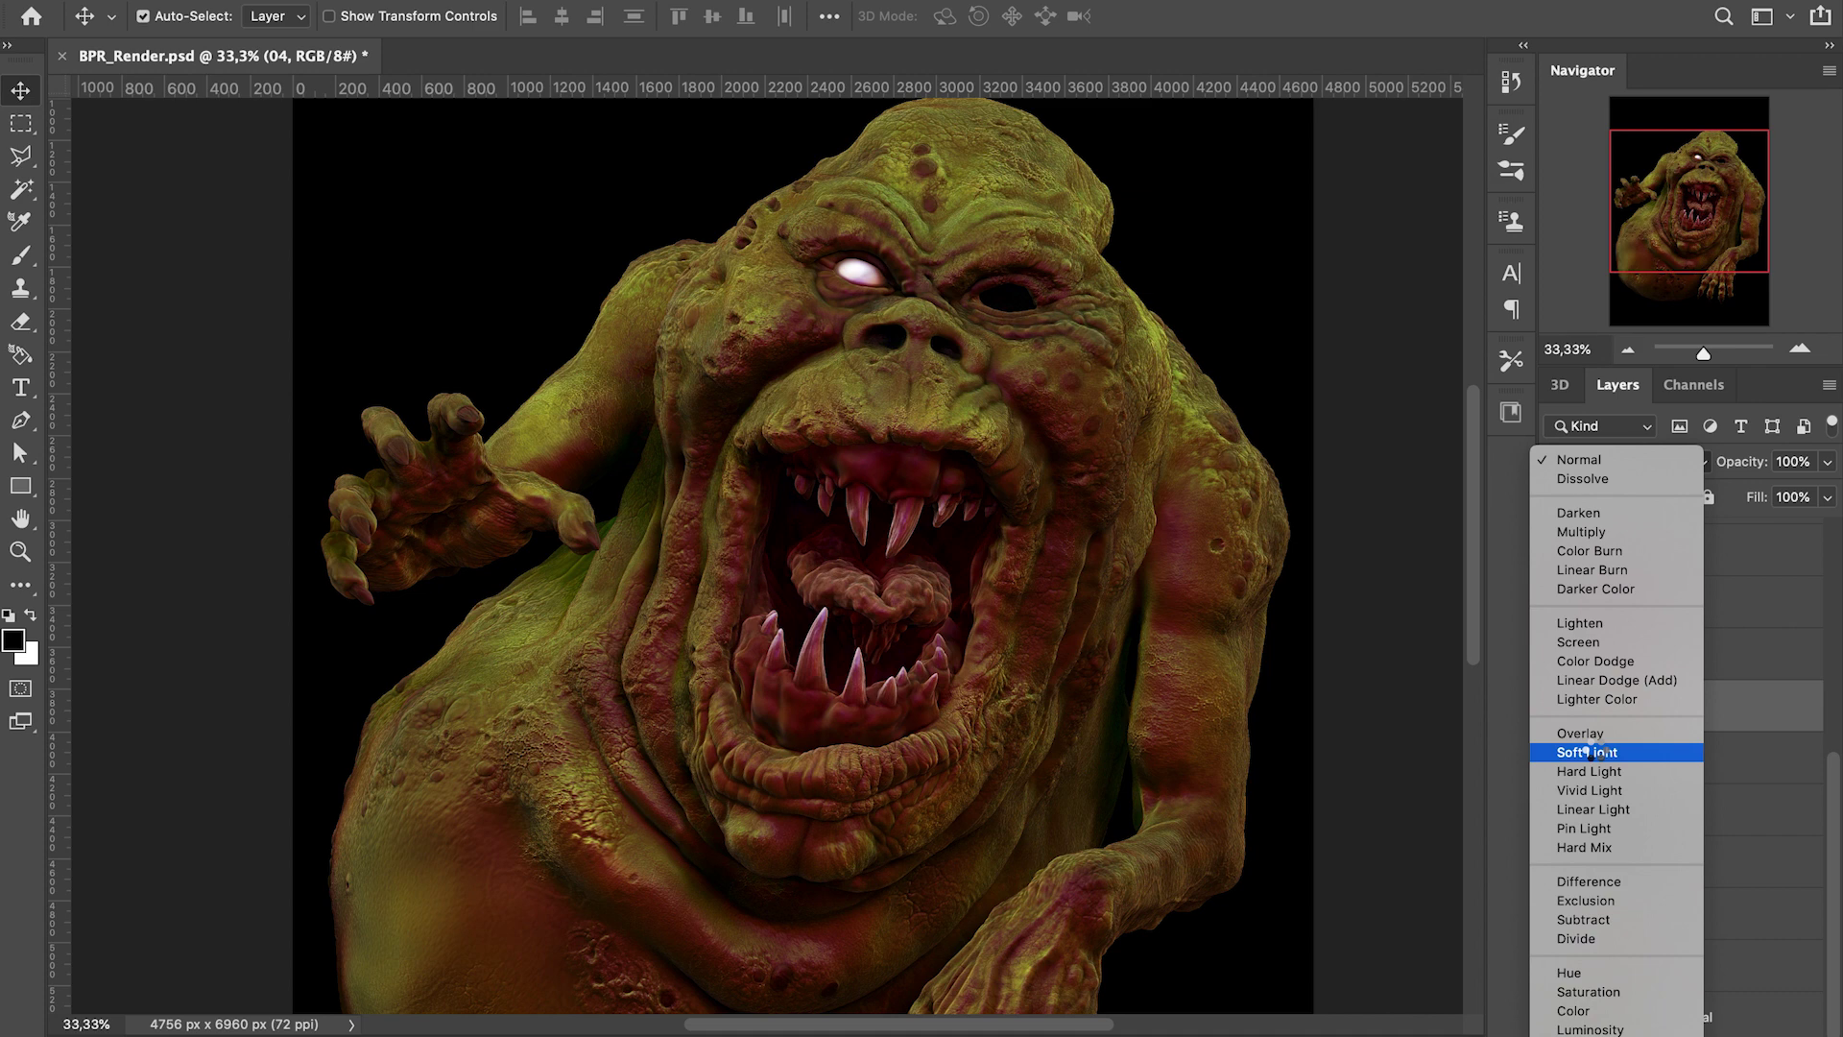
left_click(1587, 752)
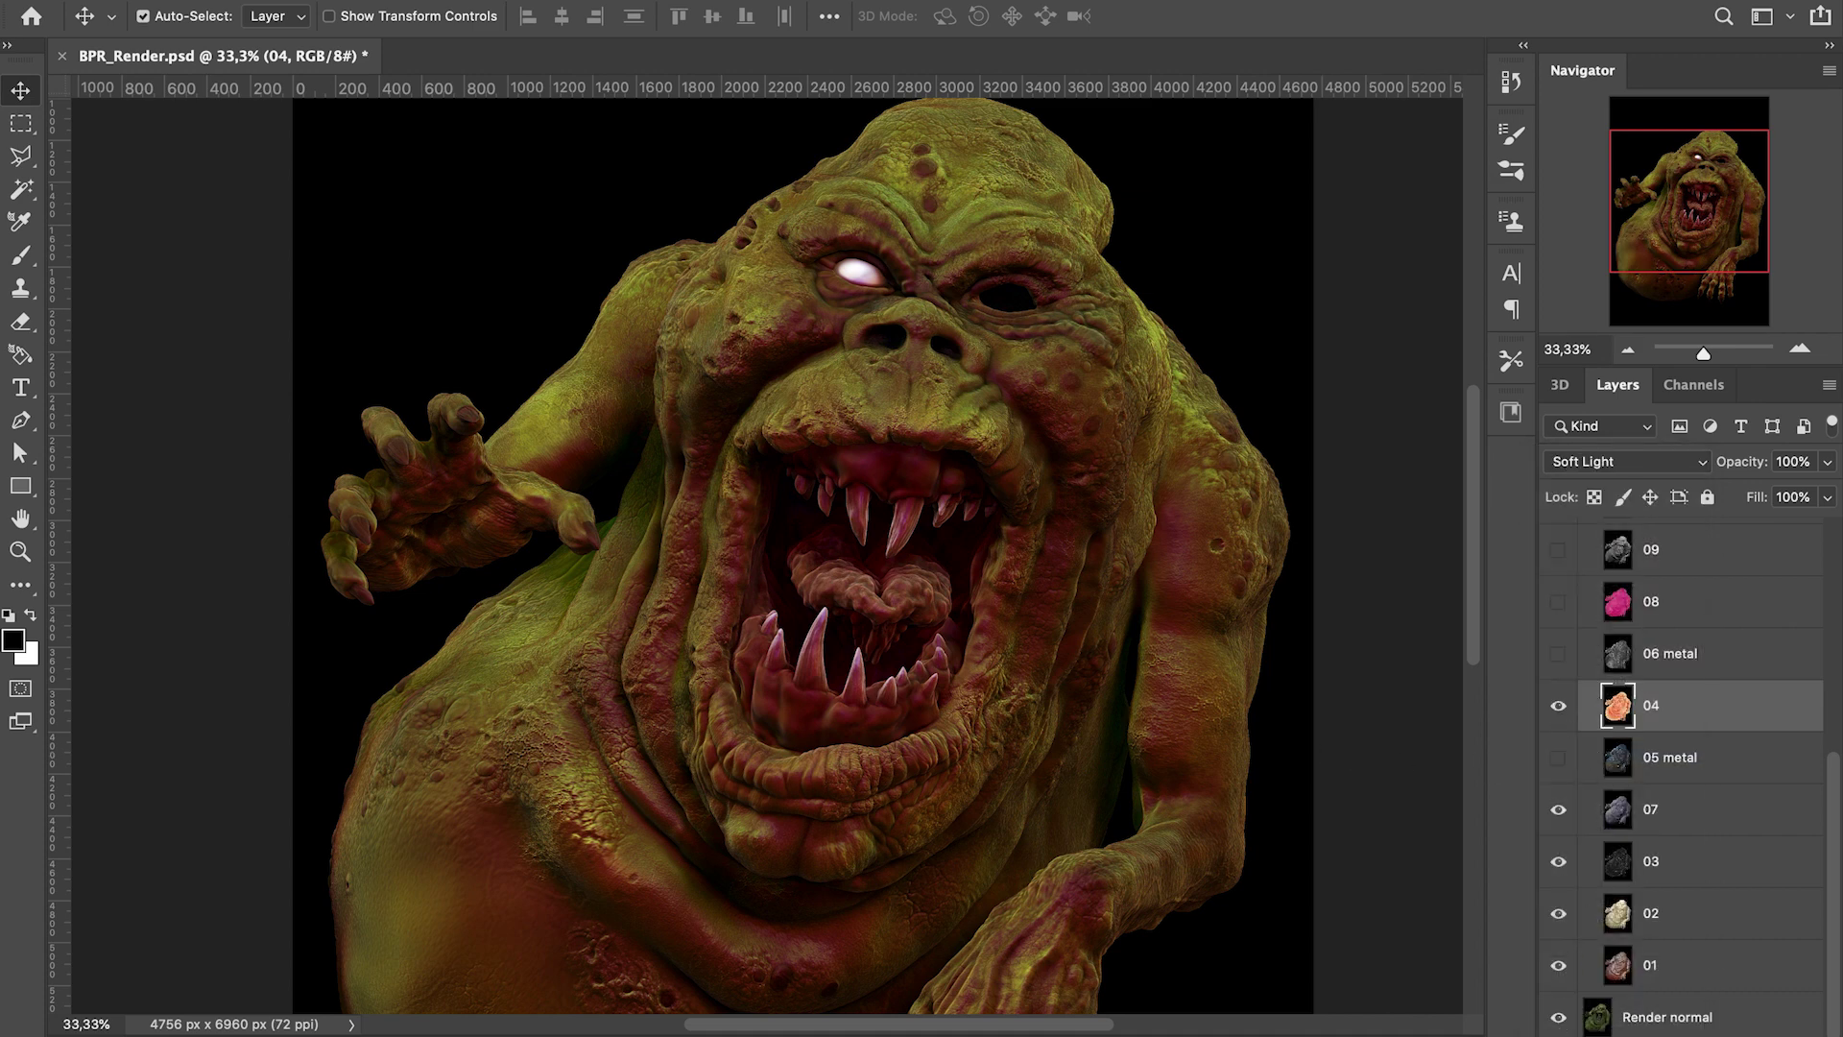
left_click(1657, 1036)
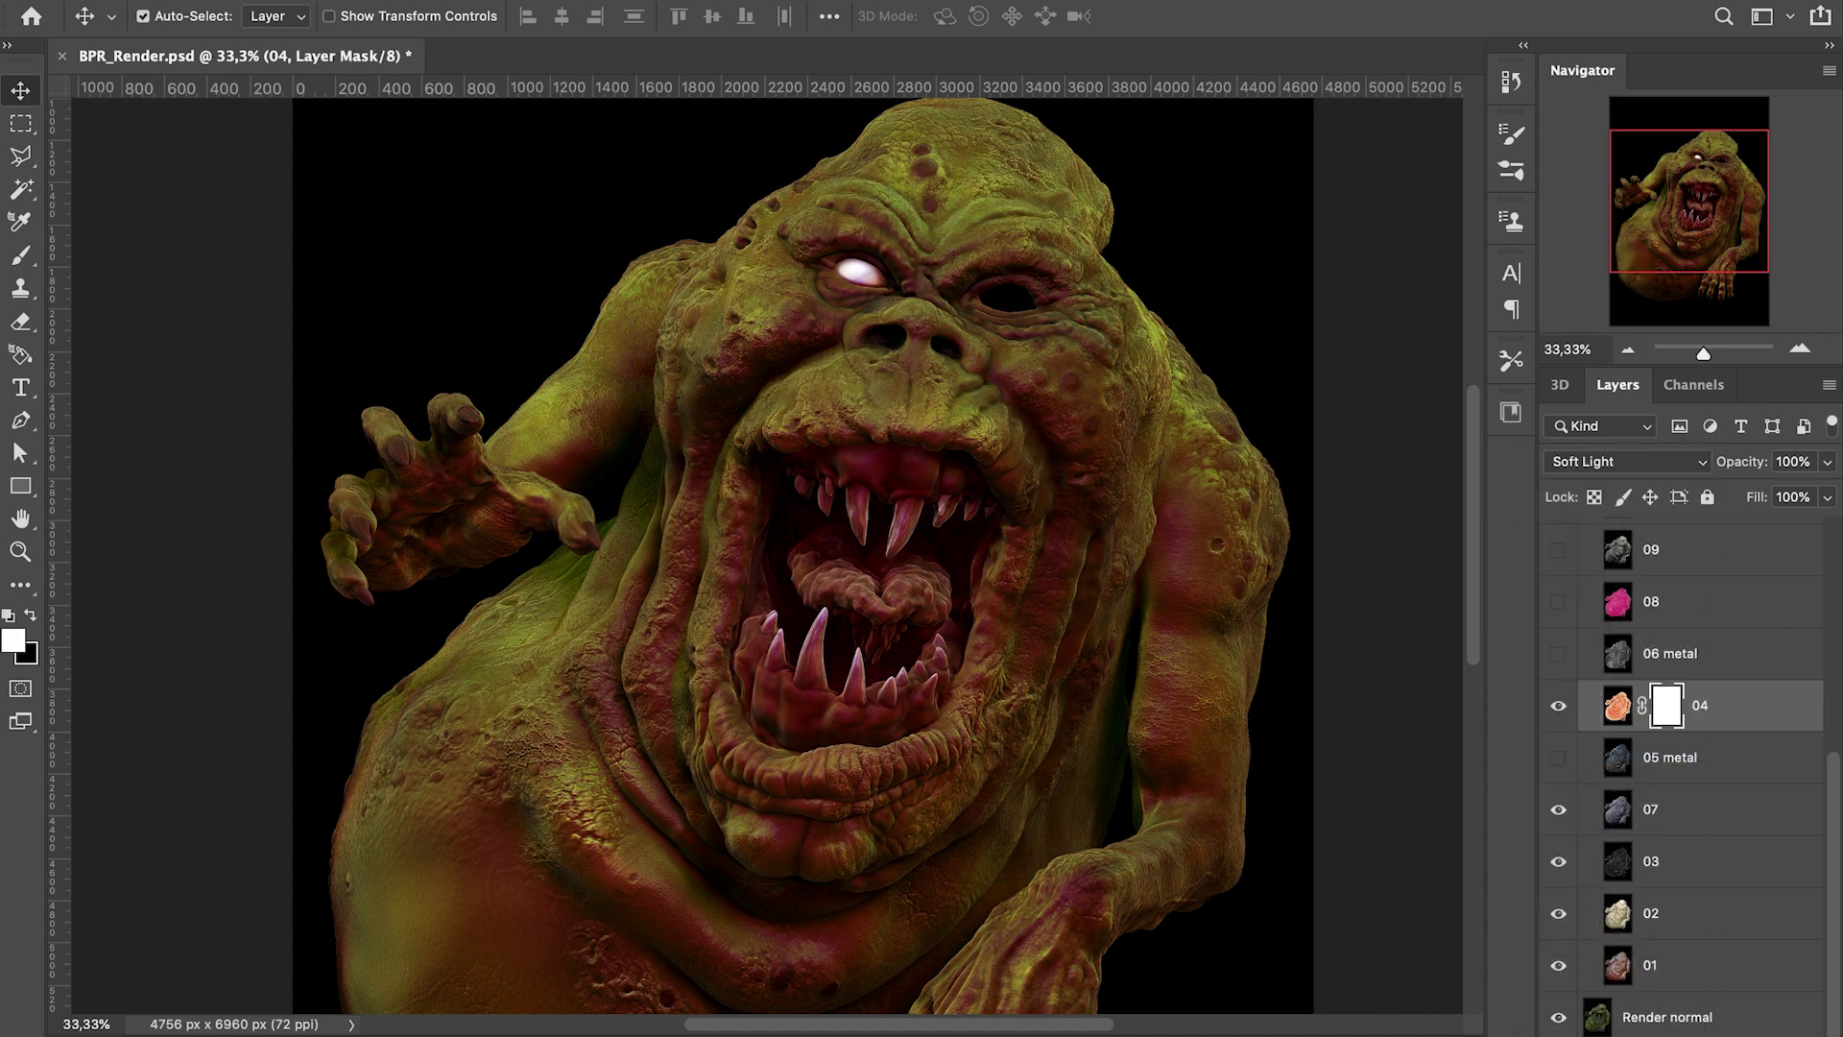
left_click(1557, 710)
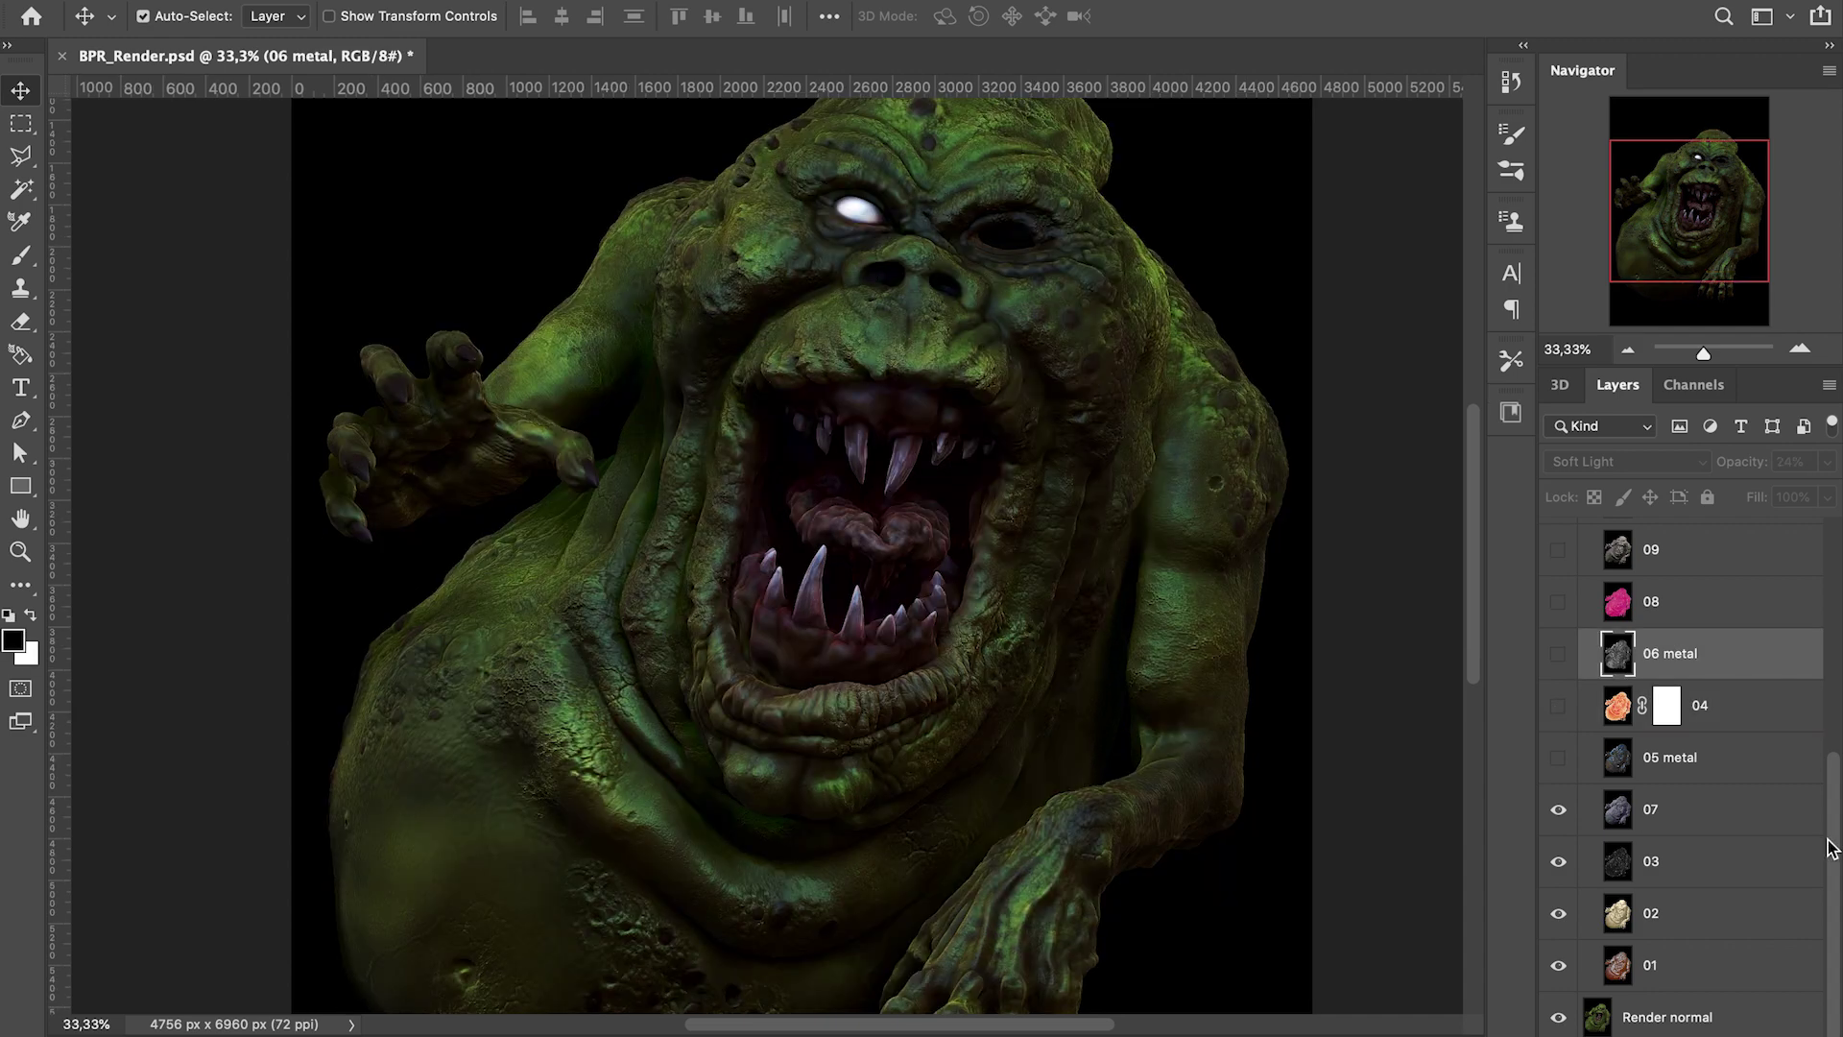
Show the Flat layer and blend it with Color Dodge at 49% opacity
scroll(1661, 707, "up", 5)
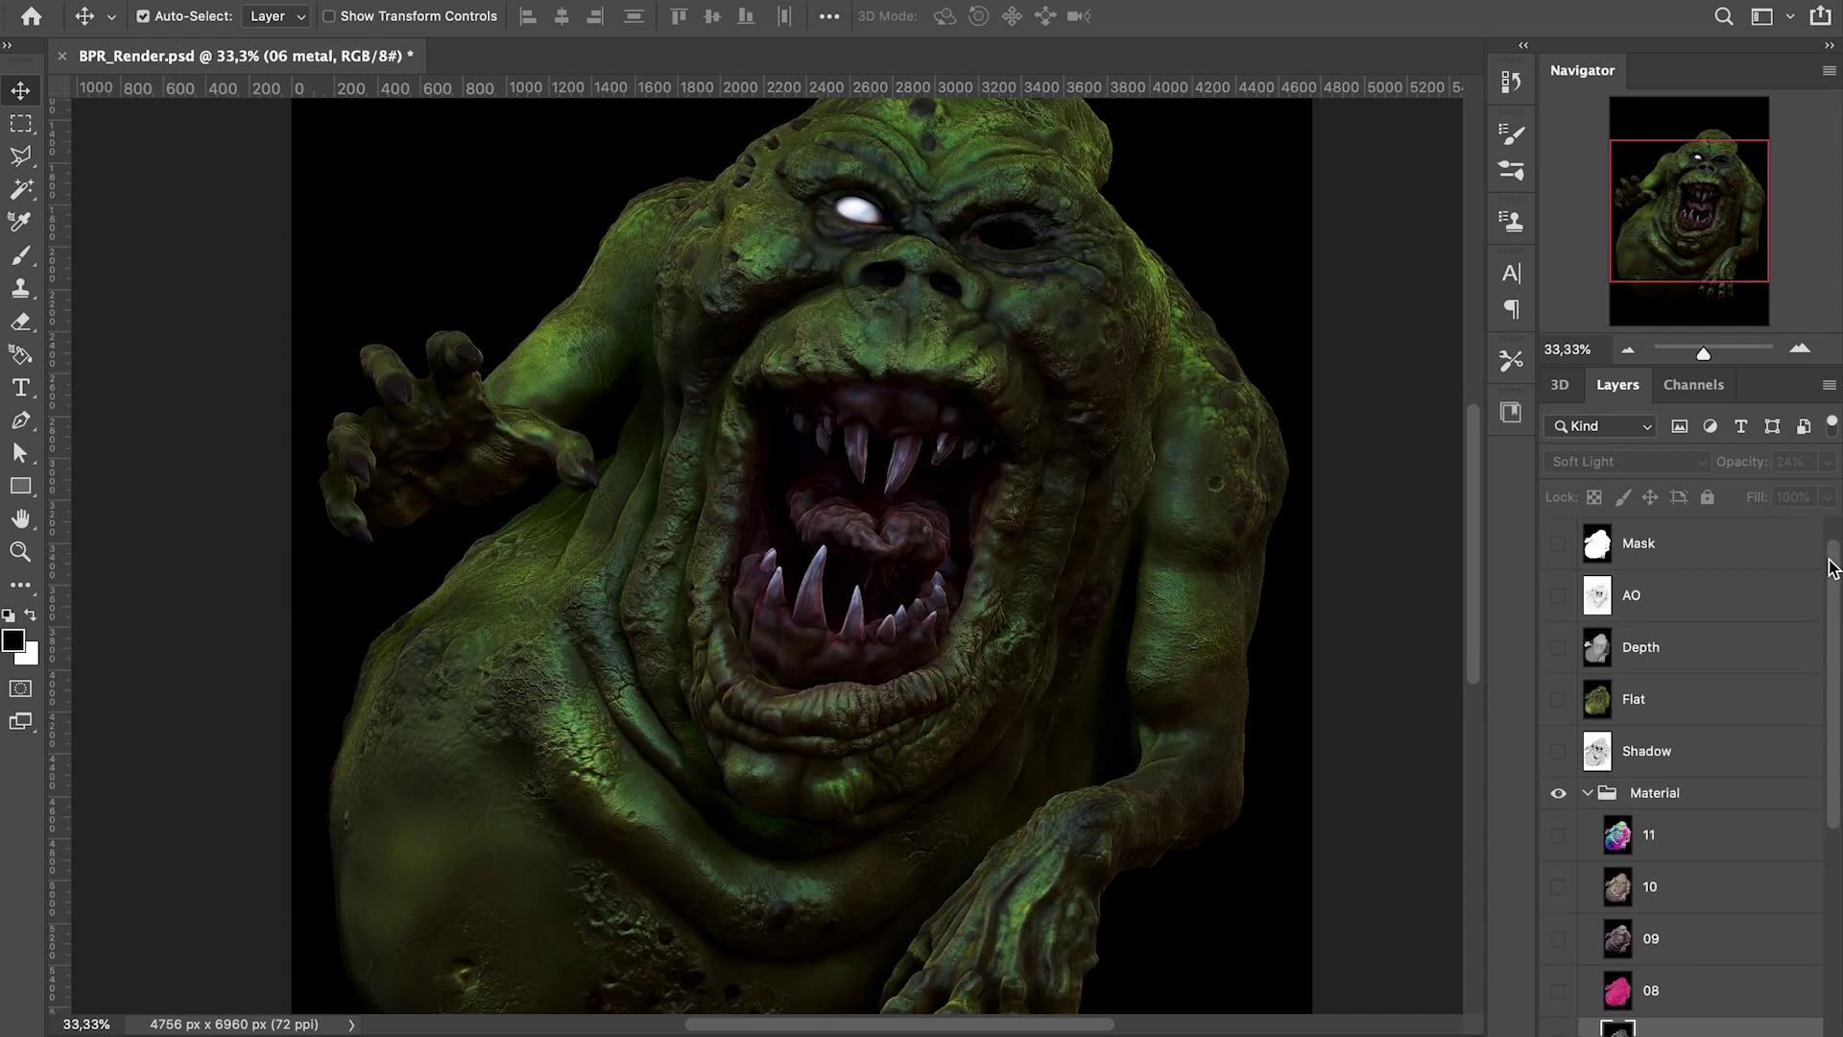
left_click(1670, 713)
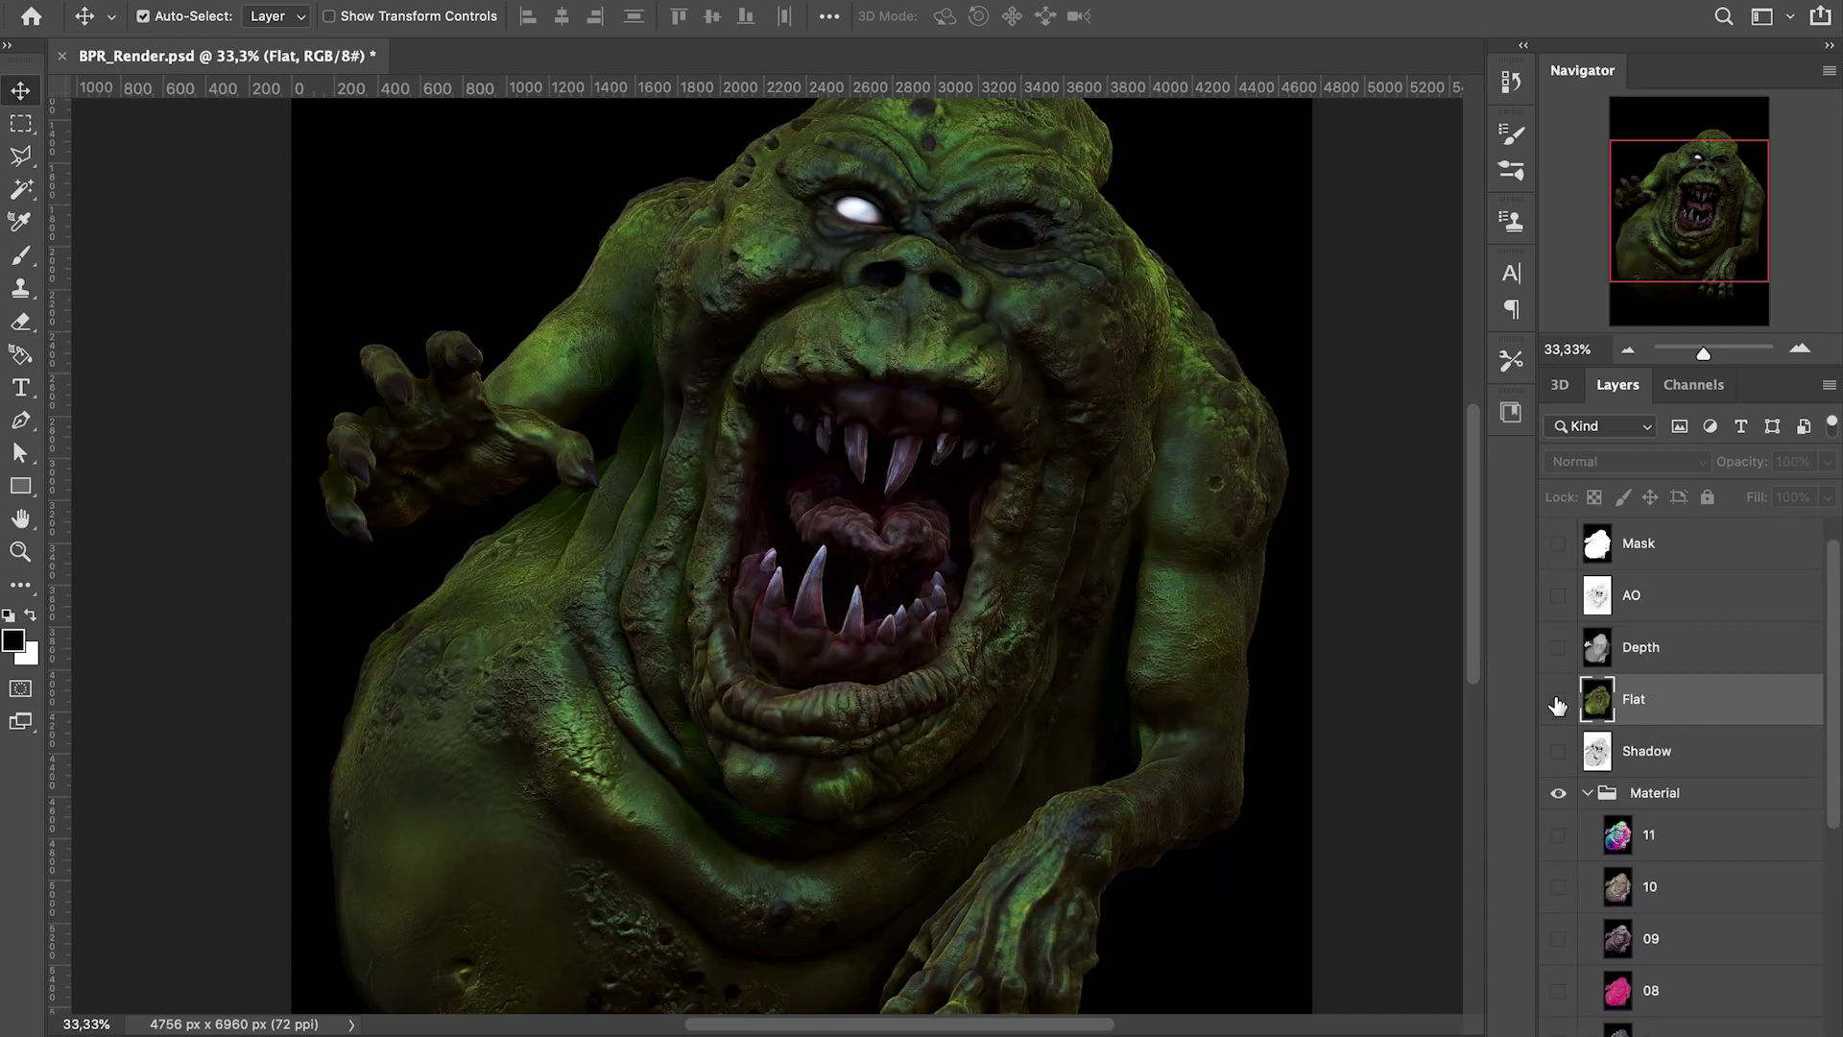
left_click(1557, 705)
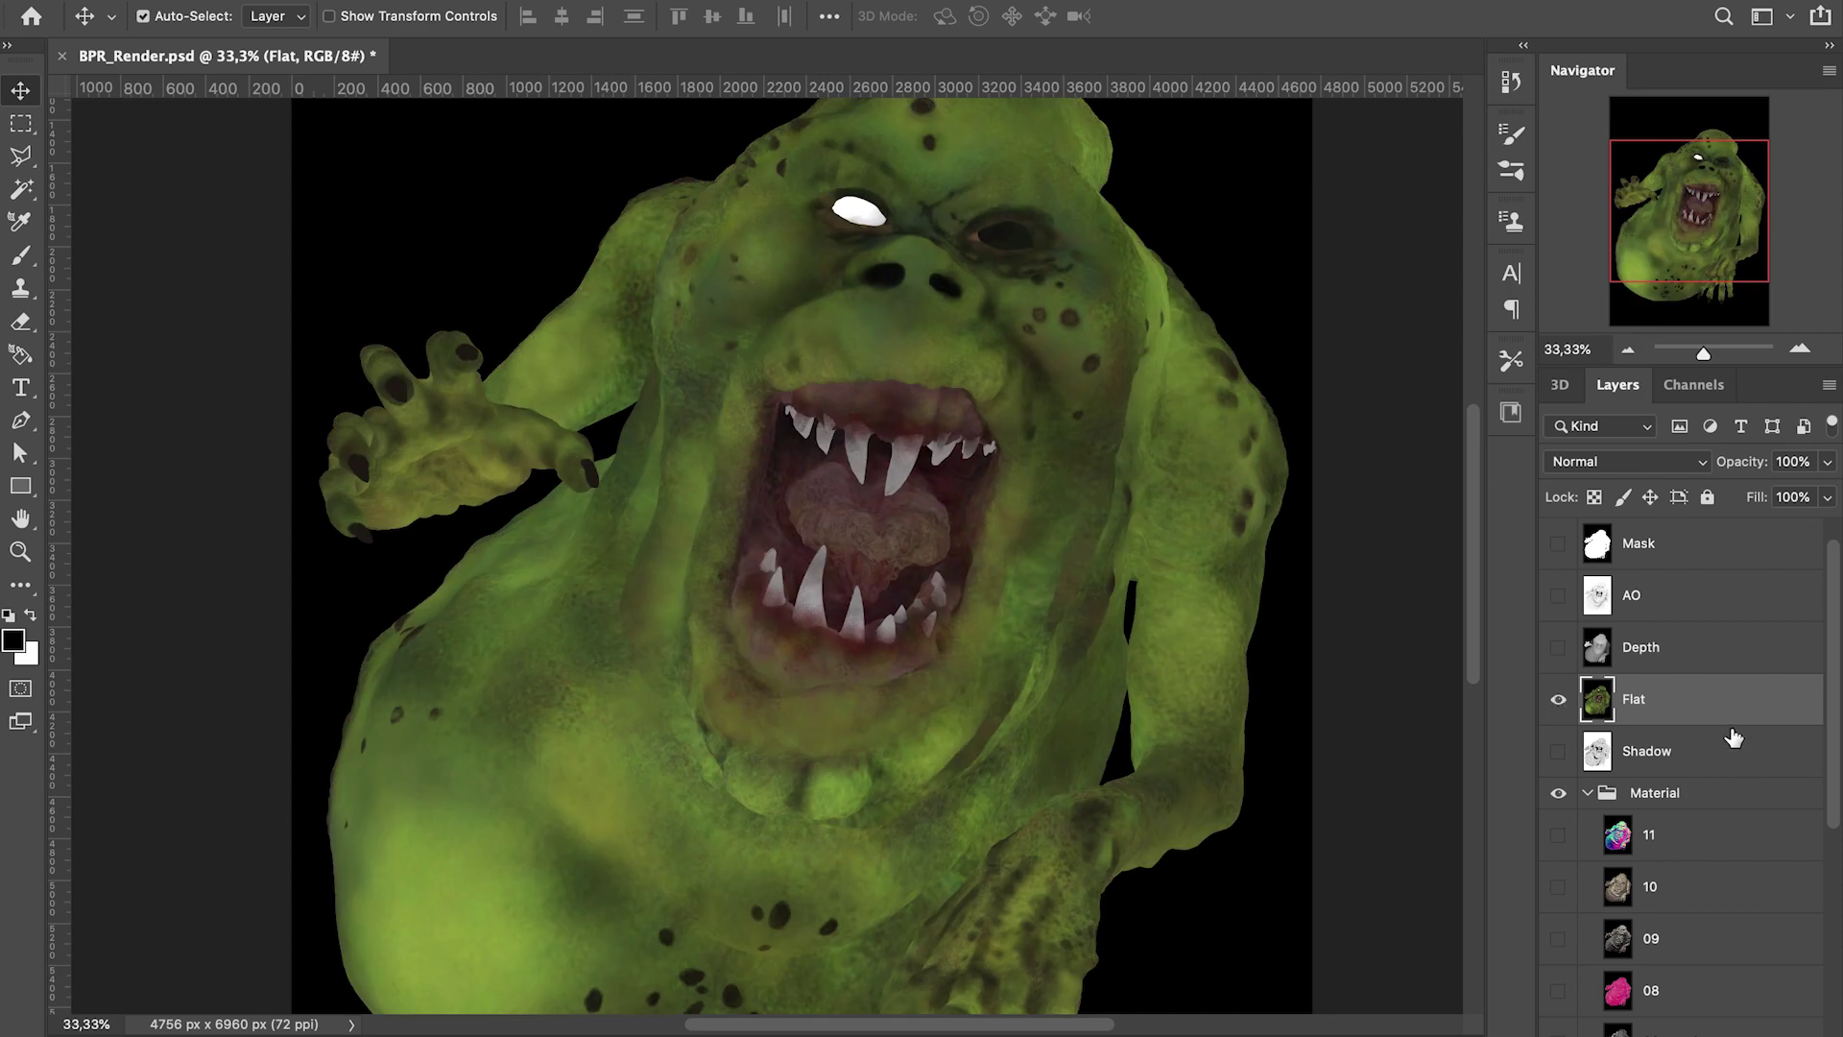
left_click(1624, 464)
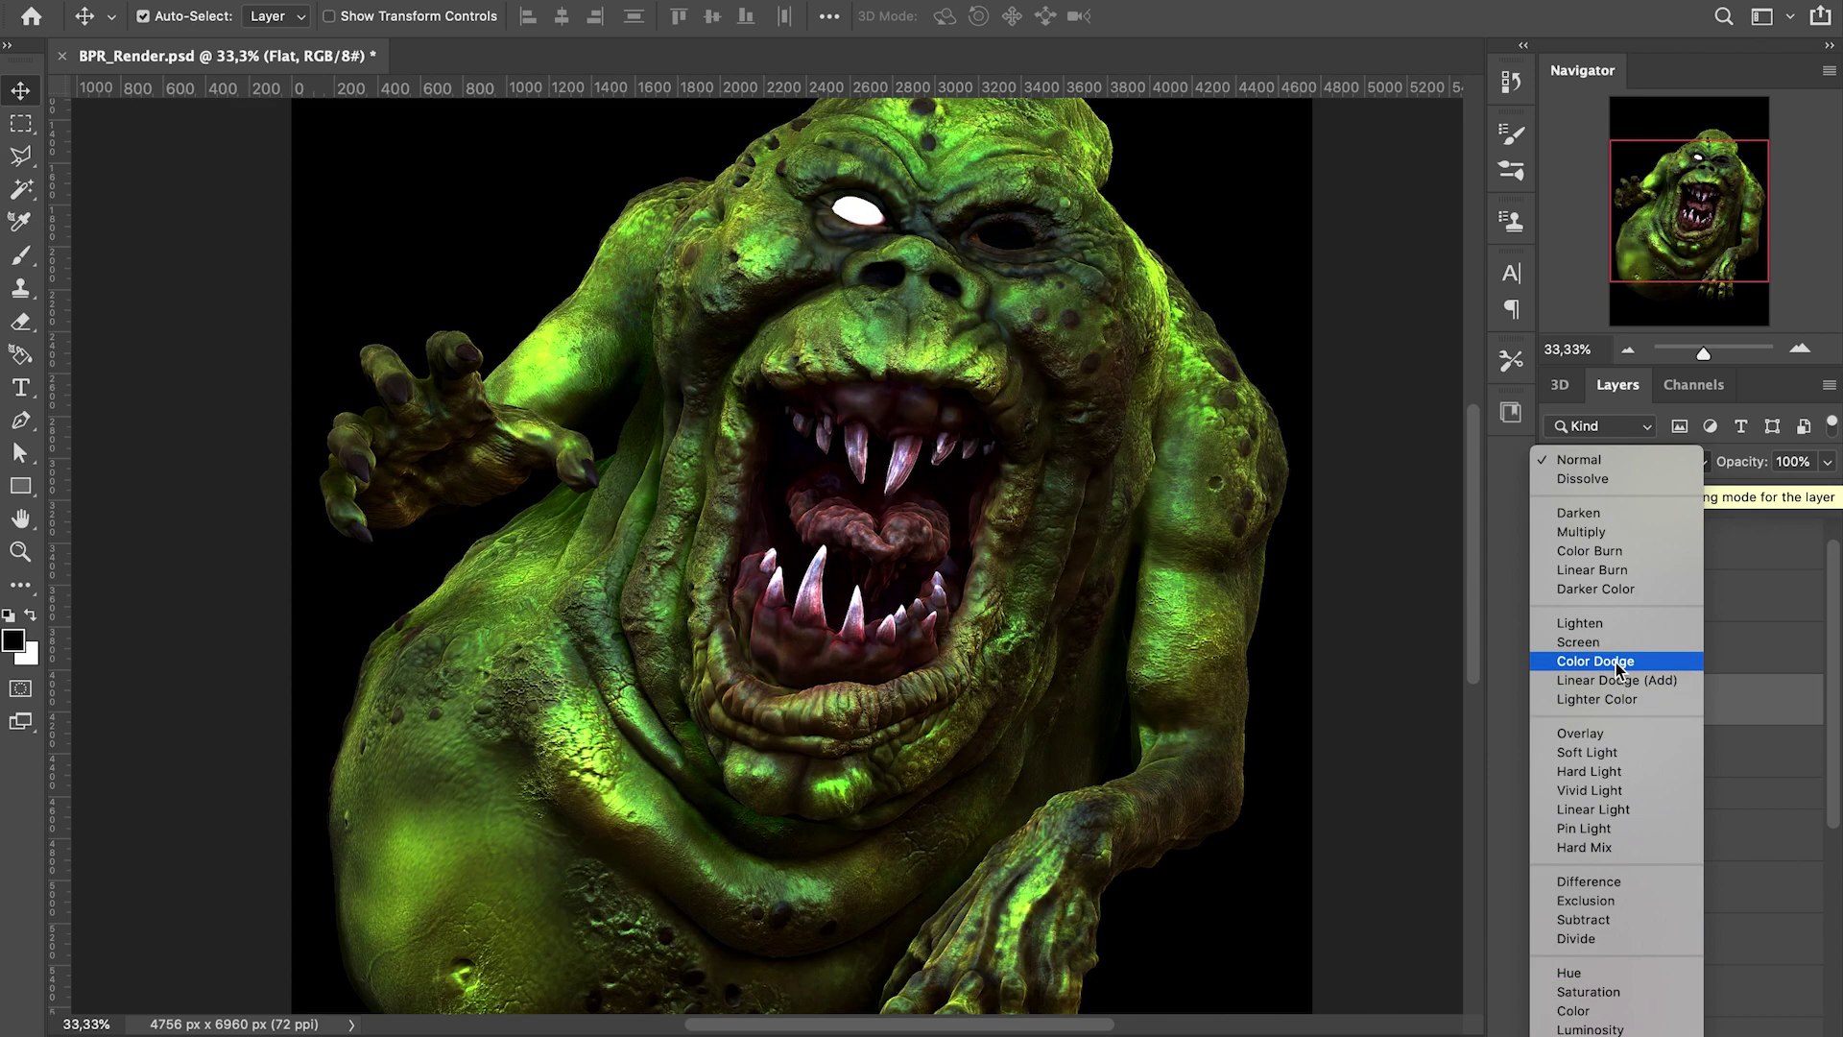
left_click(1615, 663)
left_click(1826, 462)
left_click_drag(1830, 491, 1765, 490)
Preview material layer 10, then show and select material layer 09
left_click_drag(1835, 708, 1834, 721)
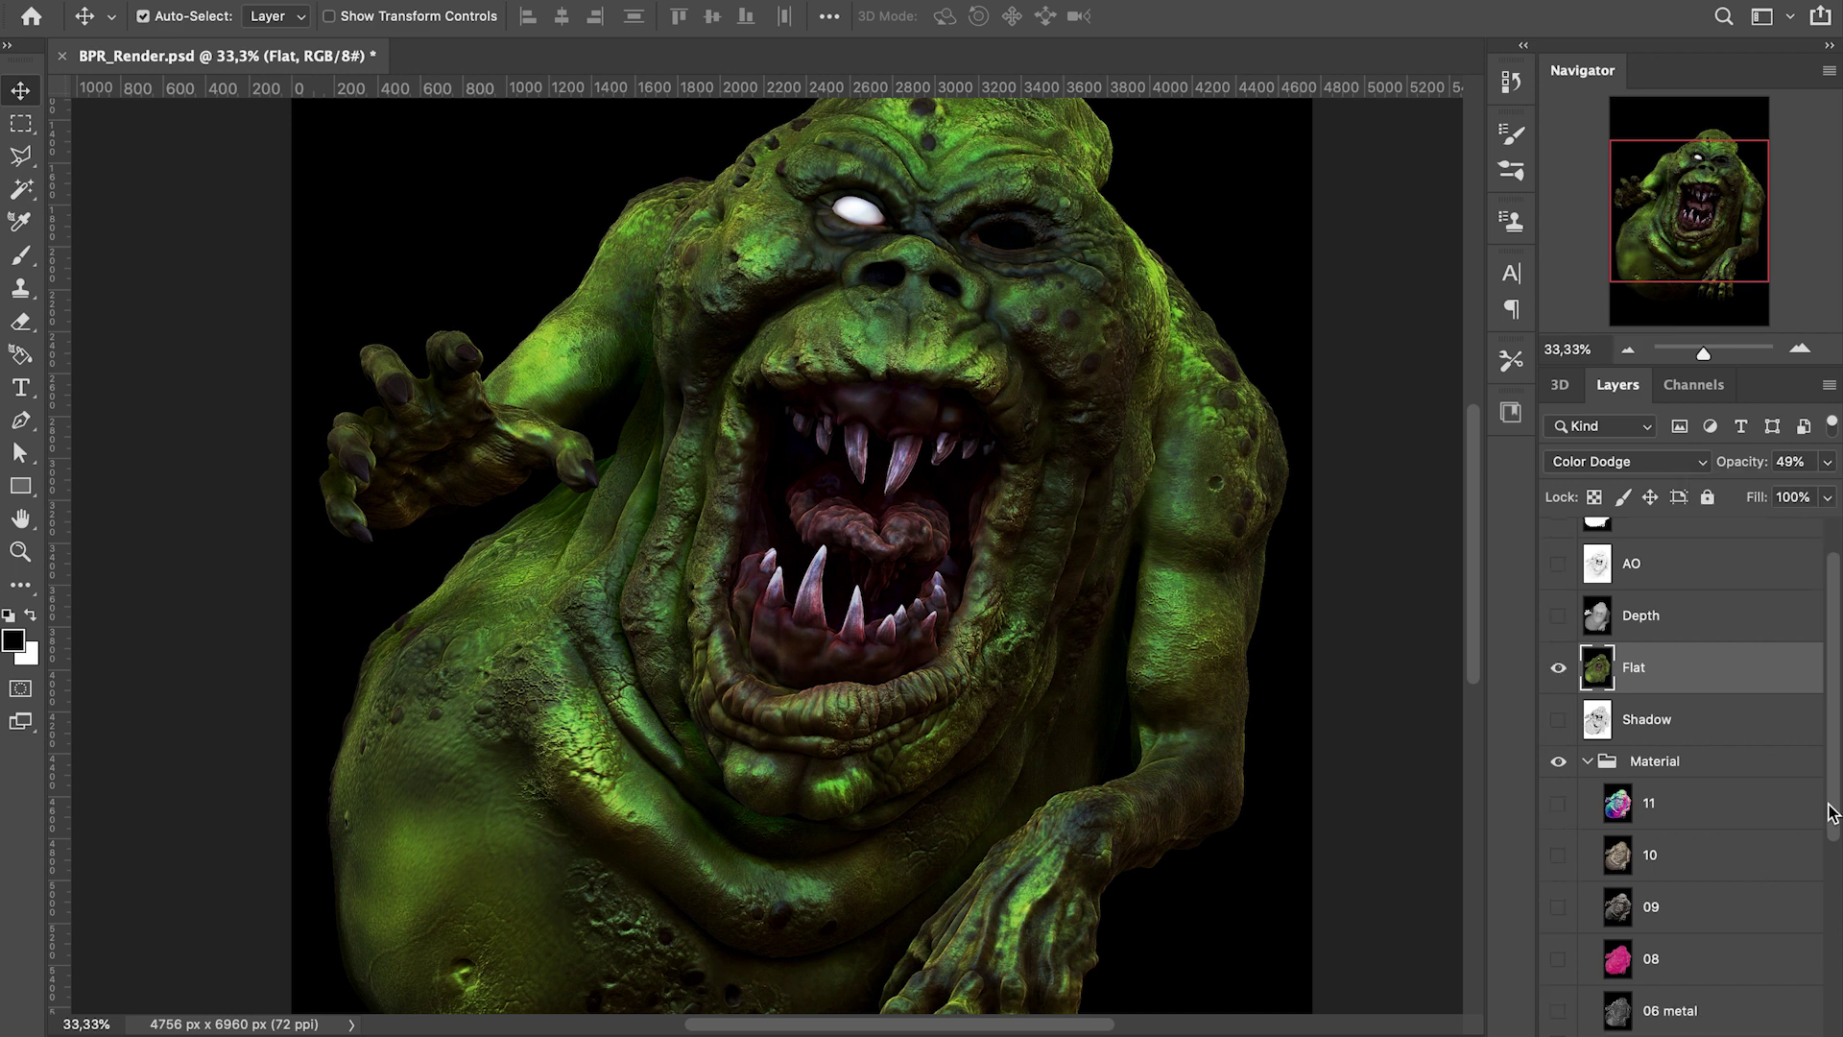
left_click(1555, 857)
left_click(1556, 855)
left_click(1558, 907)
left_click(1619, 910)
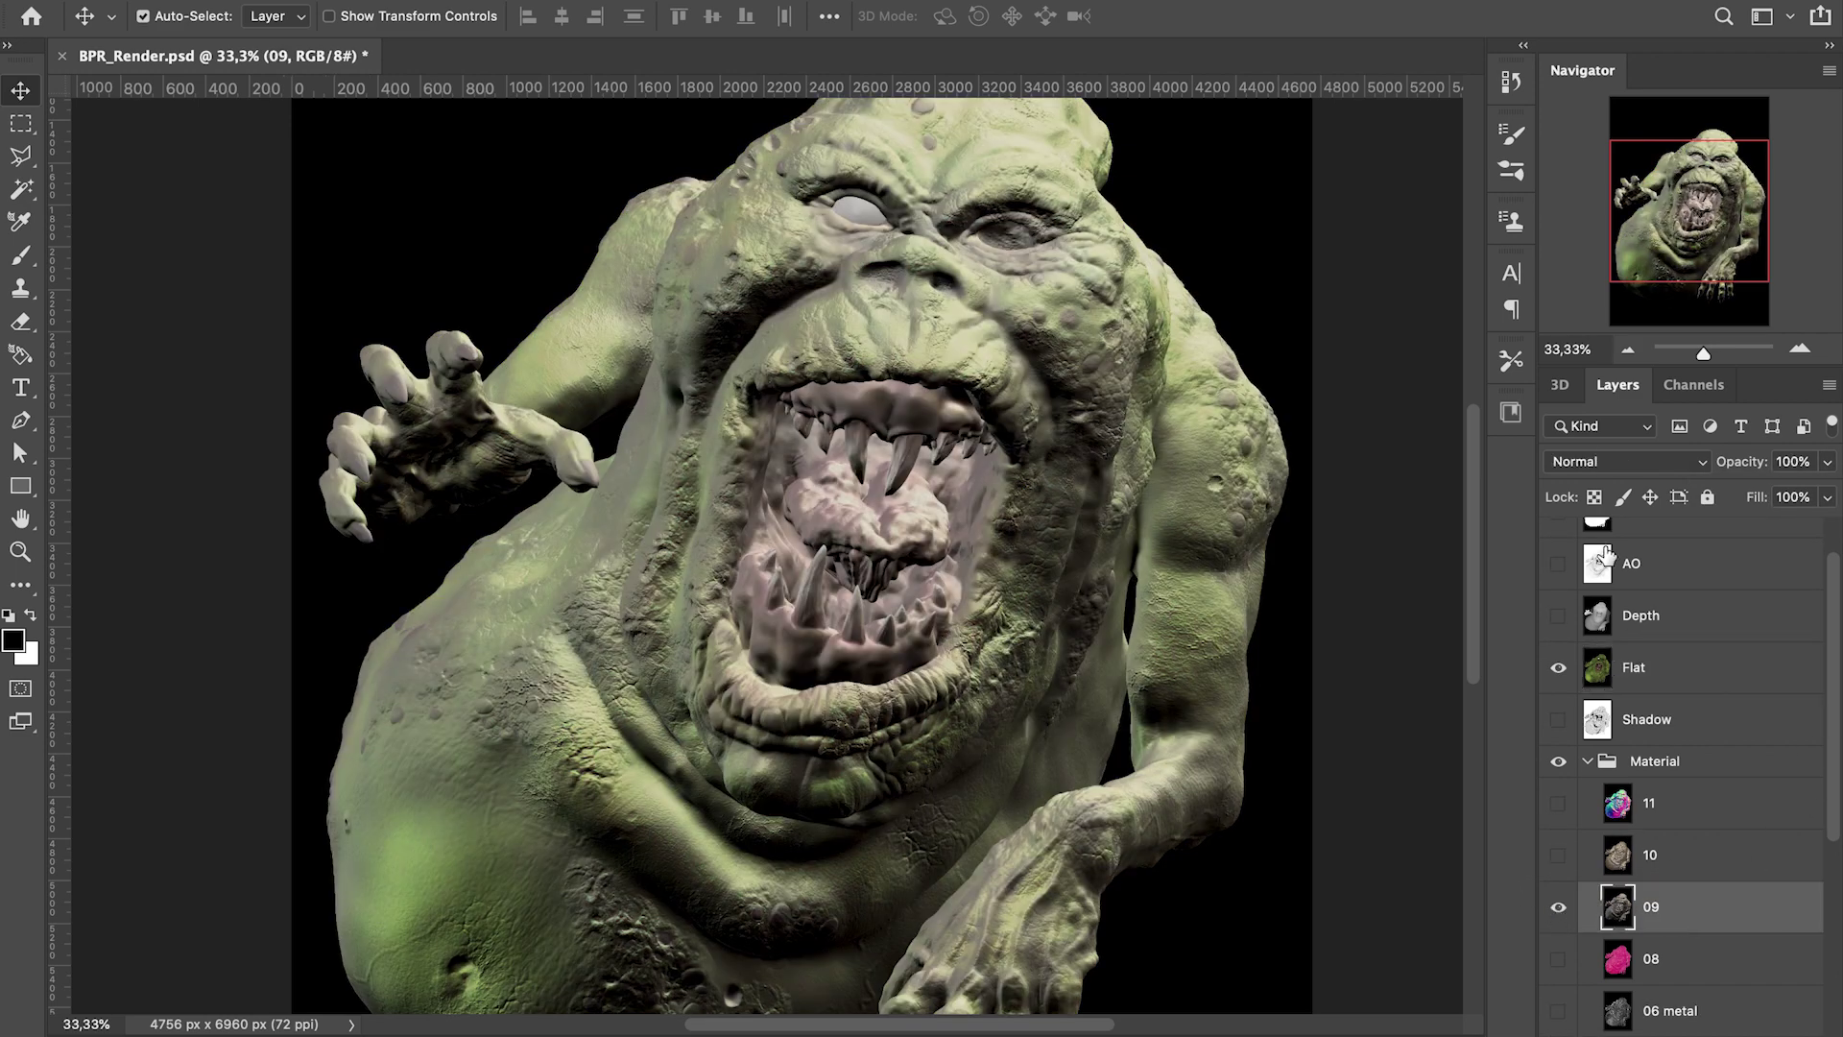
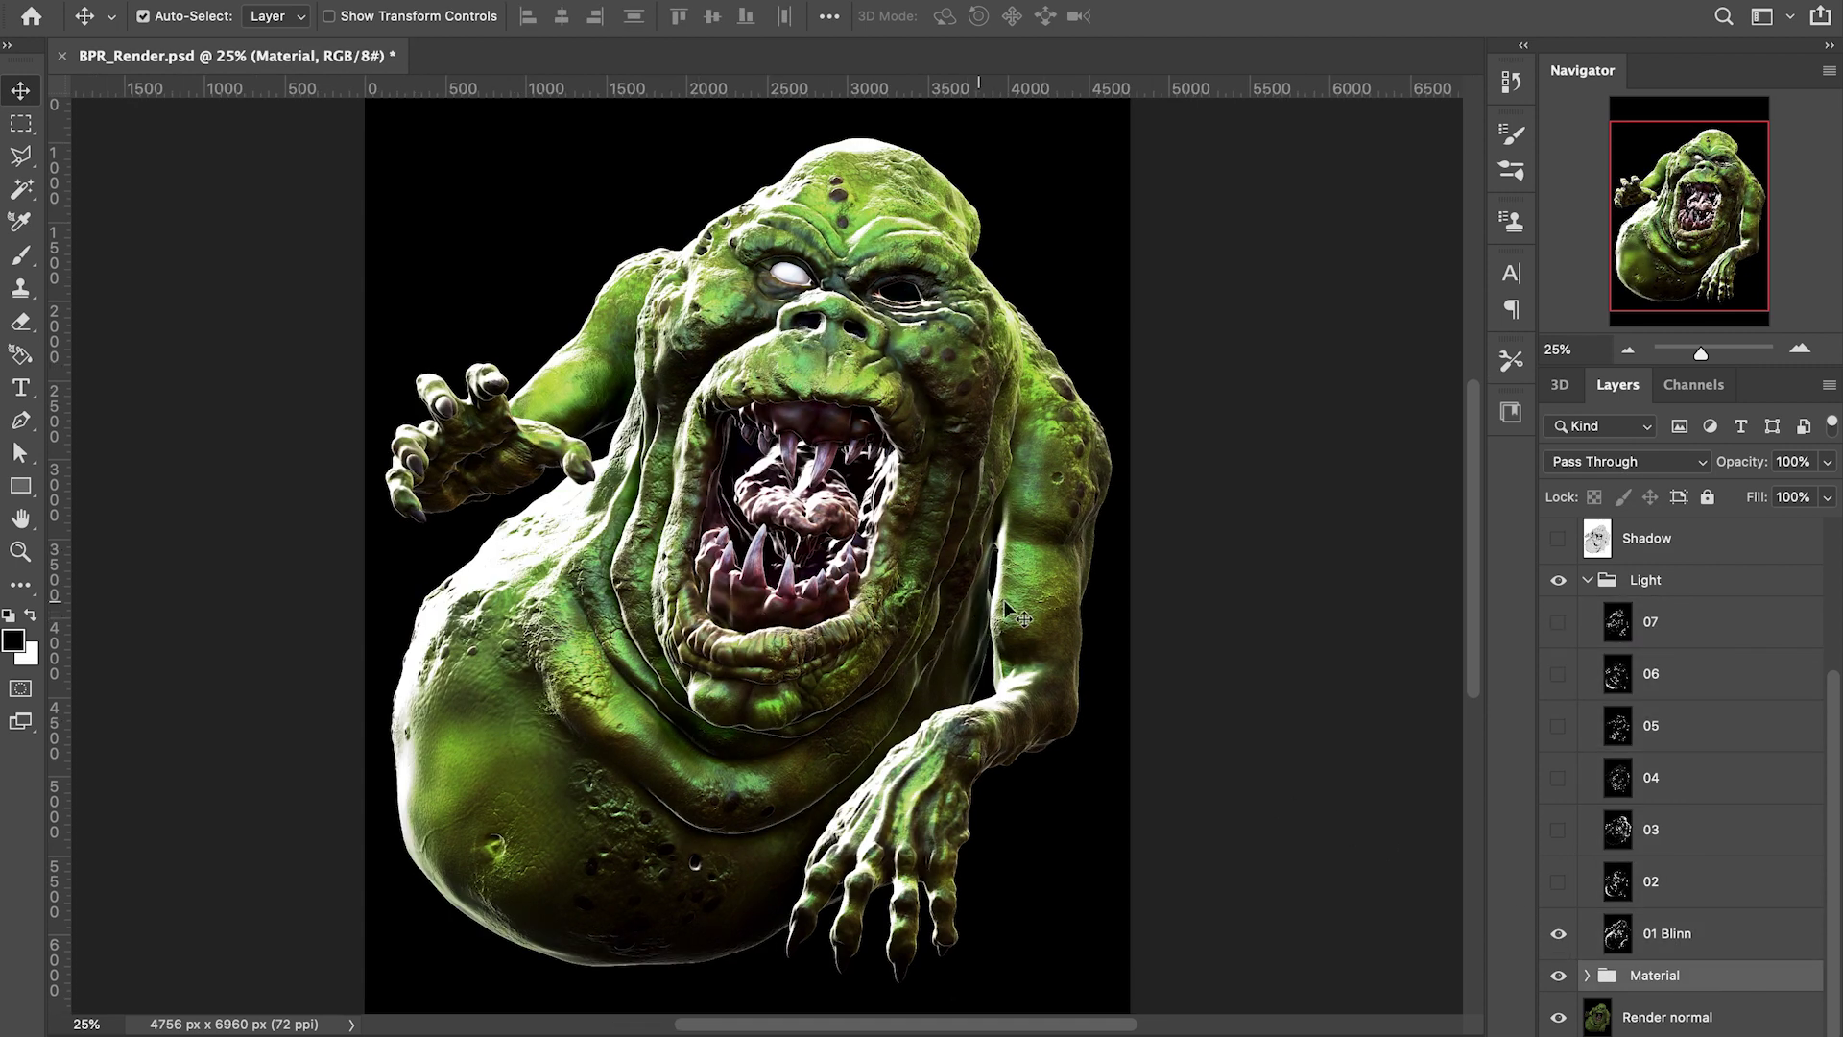
Add a layer mask to the 01 Blinn layer in the Light group and ready the Brush with black as foreground colour
left_click(1728, 934)
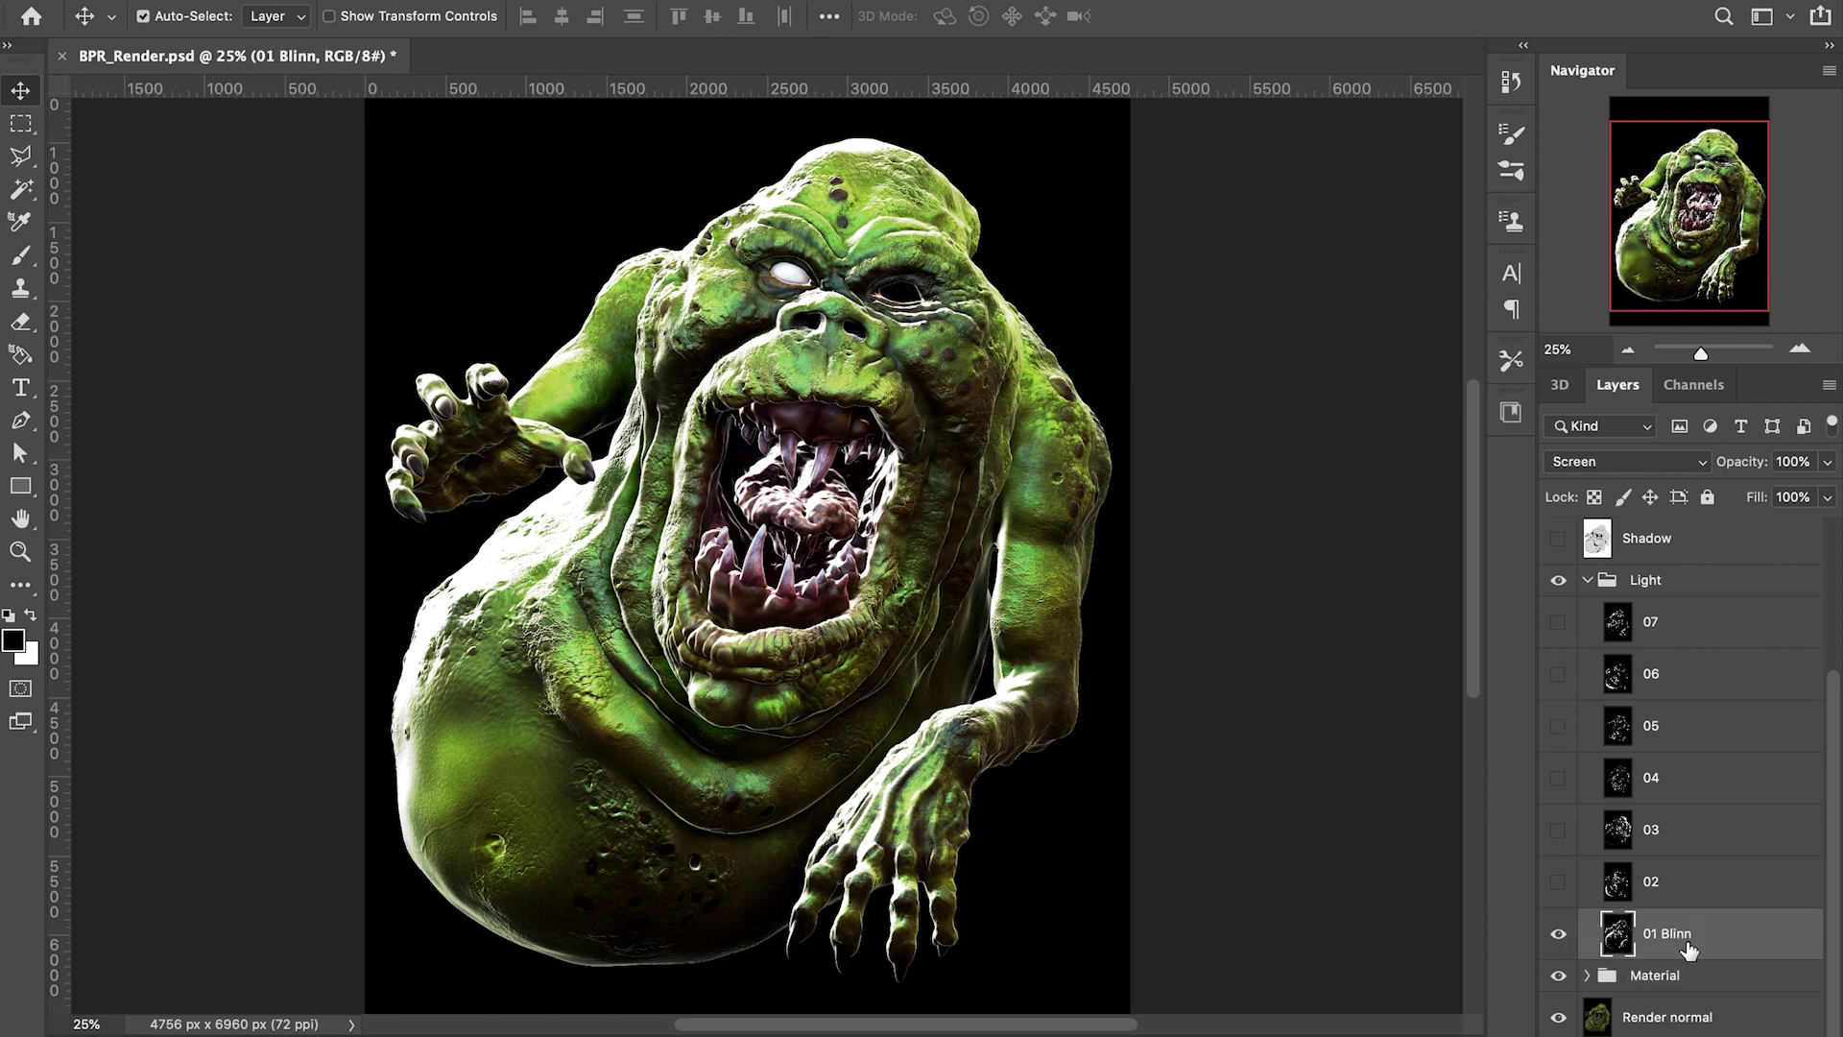
left_click(1656, 1036)
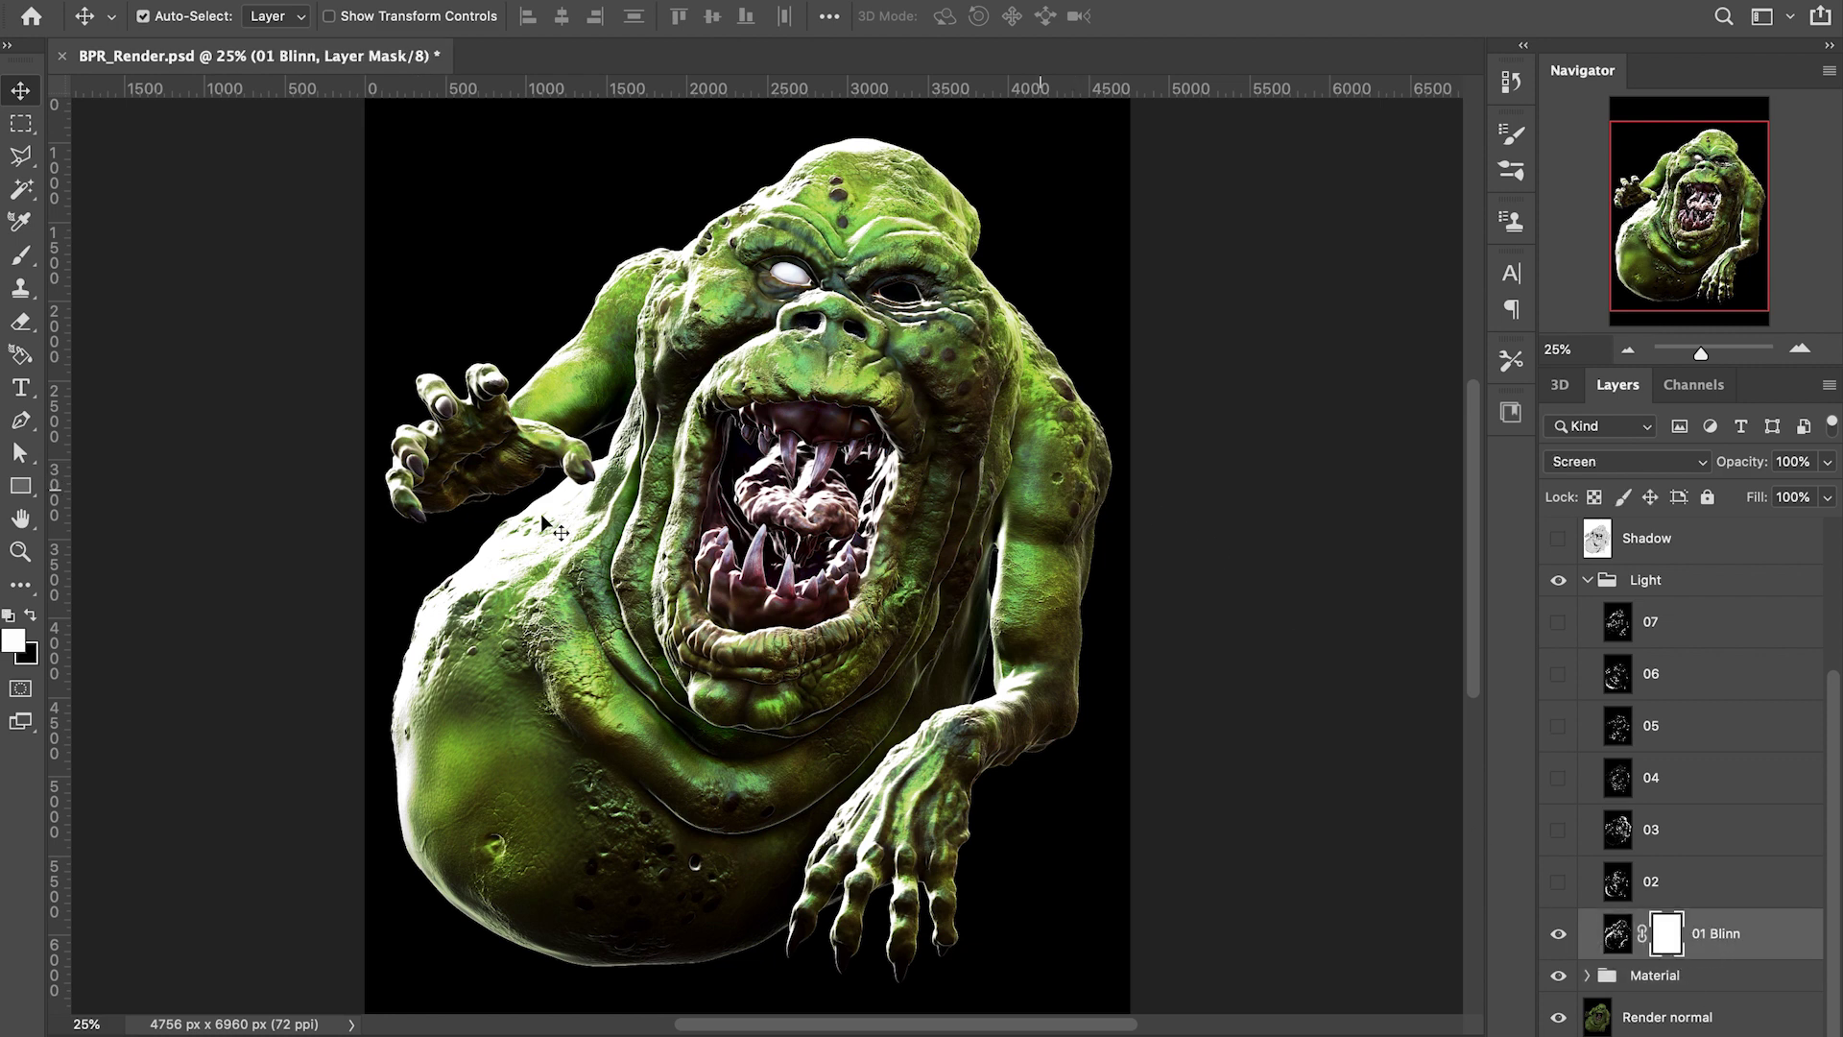
left_click(34, 618)
key("b")
Enlarge the Soft Round brush to 2840 px and fill the 01 Blinn layer mask with black
right_click(1039, 446)
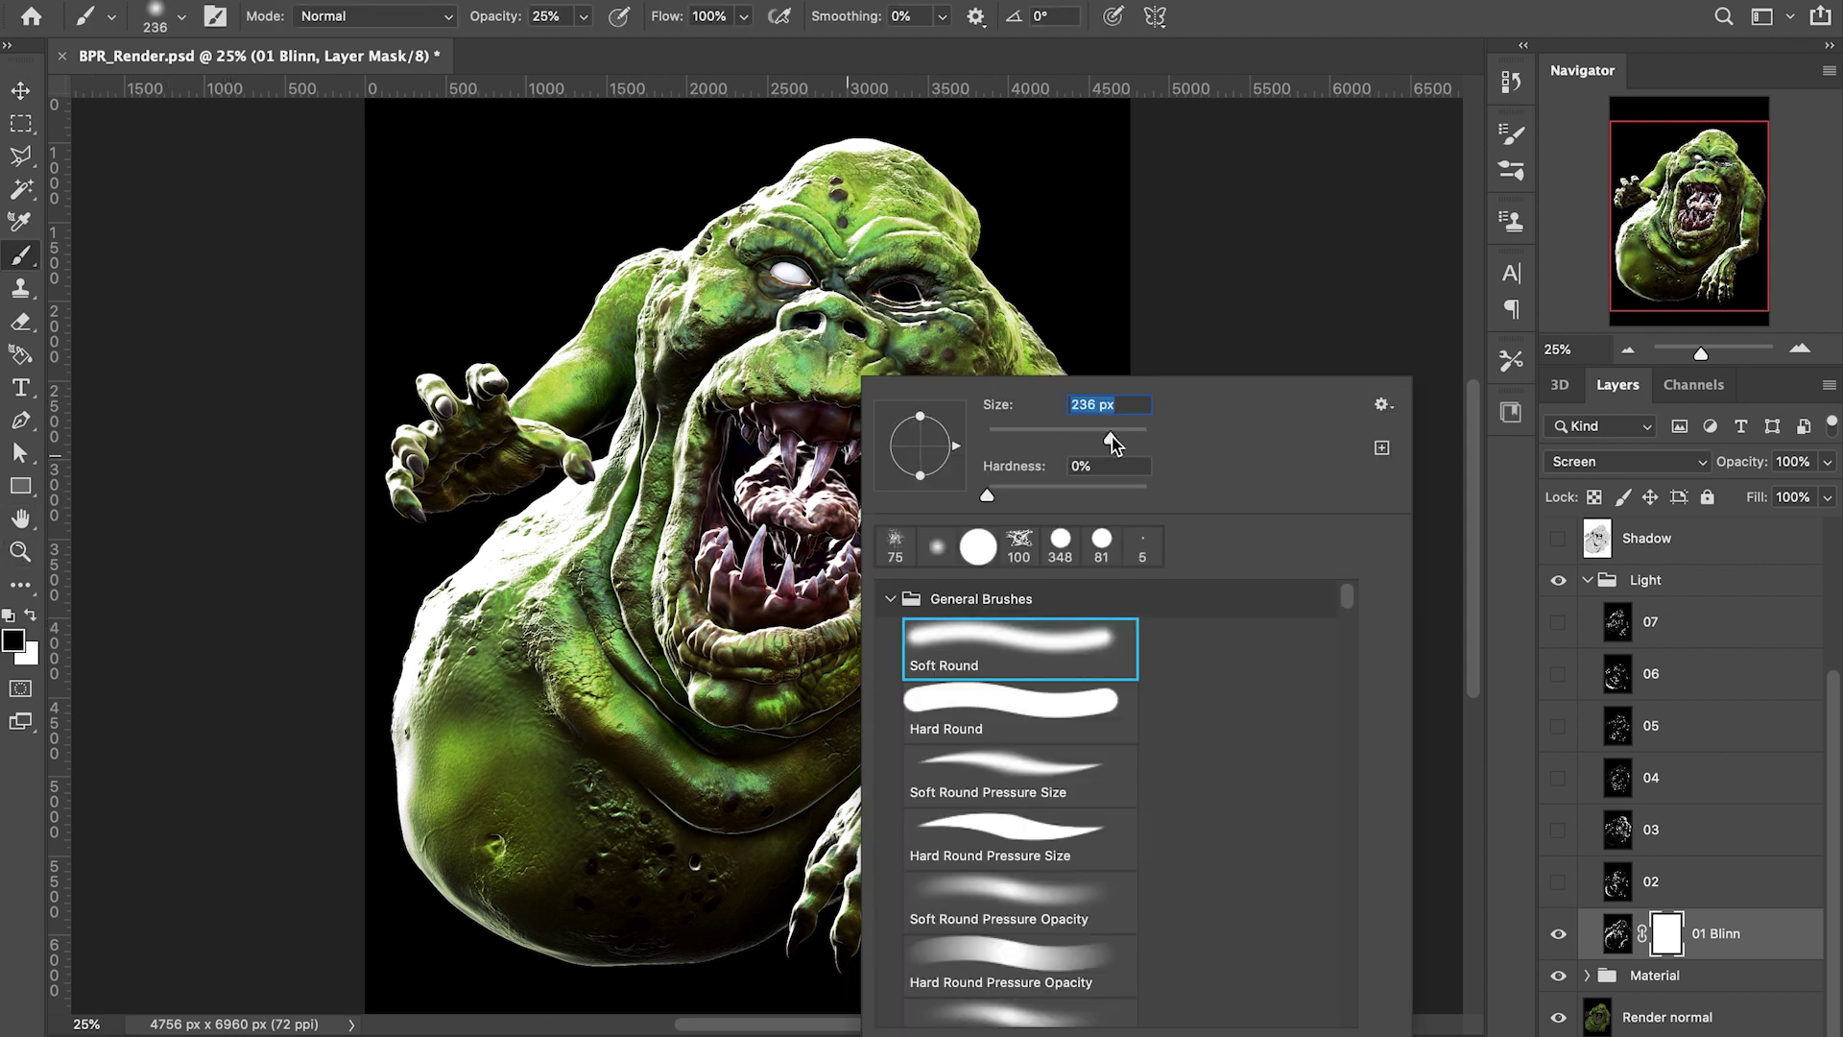
mouse_move(902, 384)
left_mouse_down()
mouse_move(736, 757)
mouse_move(864, 322)
mouse_move(857, 586)
mouse_move(893, 543)
left_mouse_up()
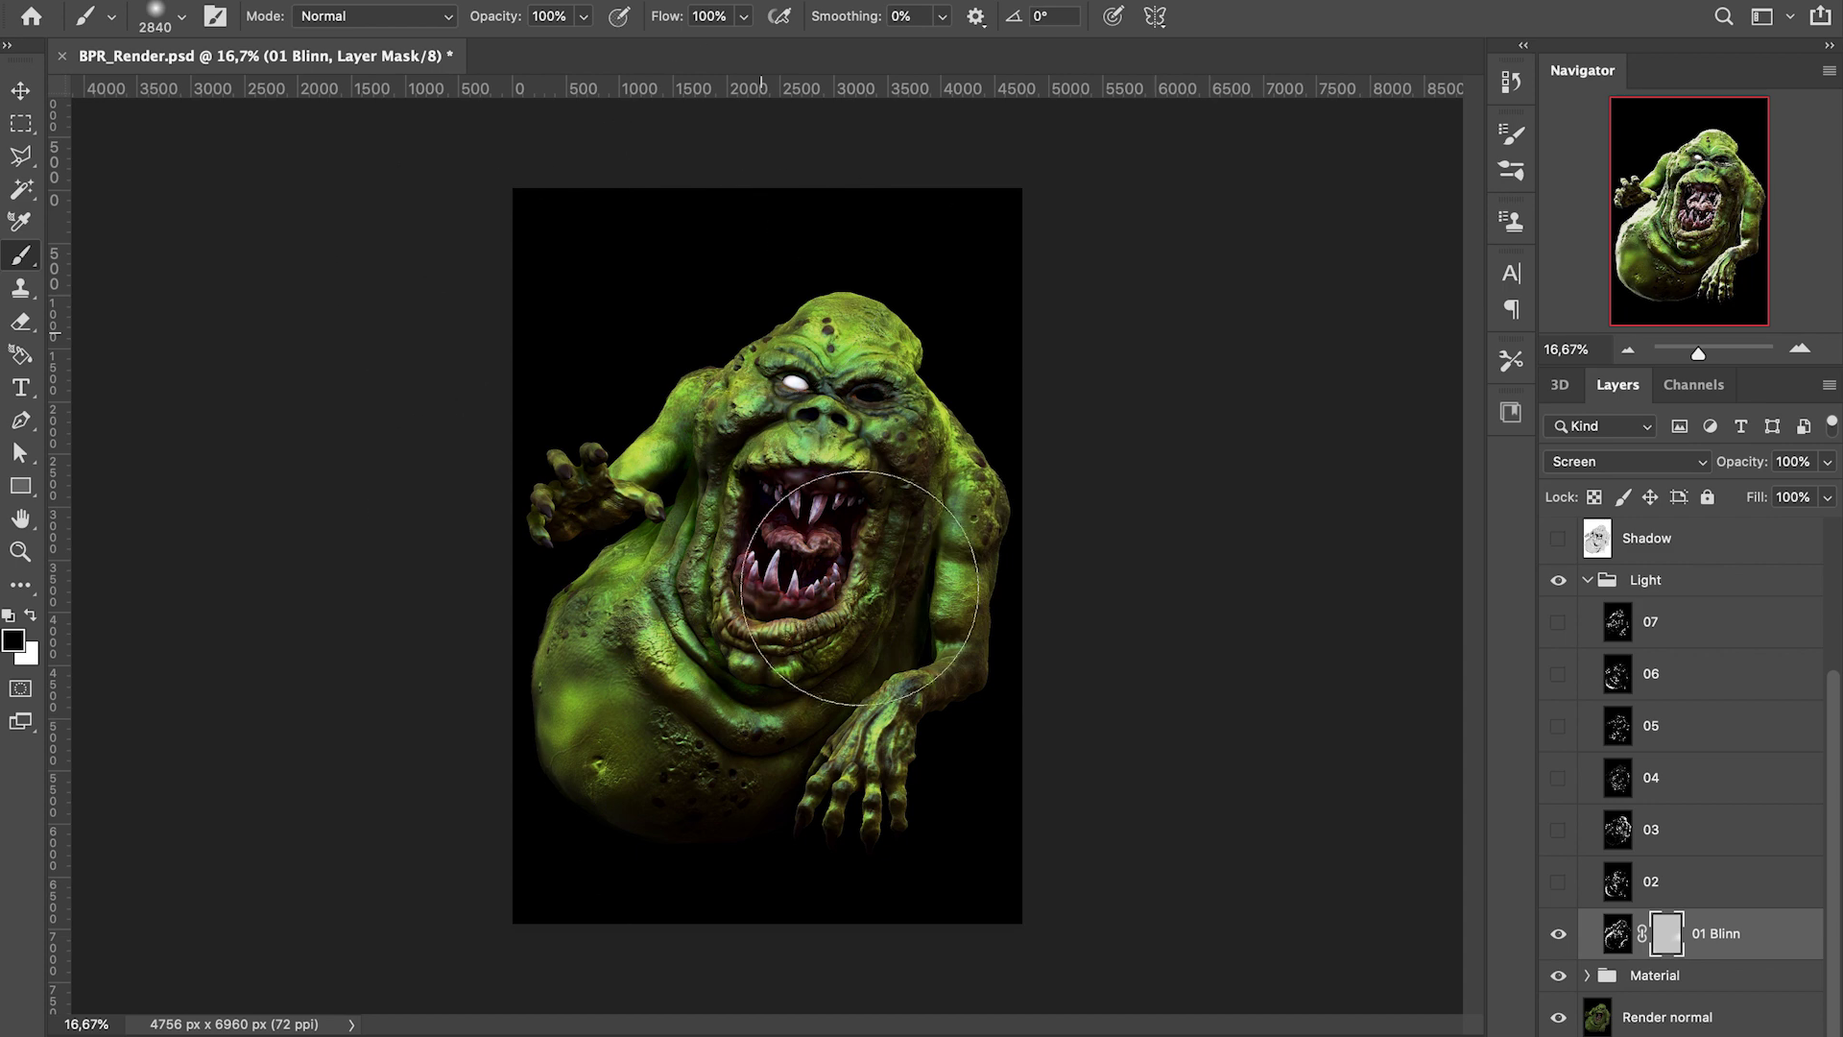
key("alt+Delete")
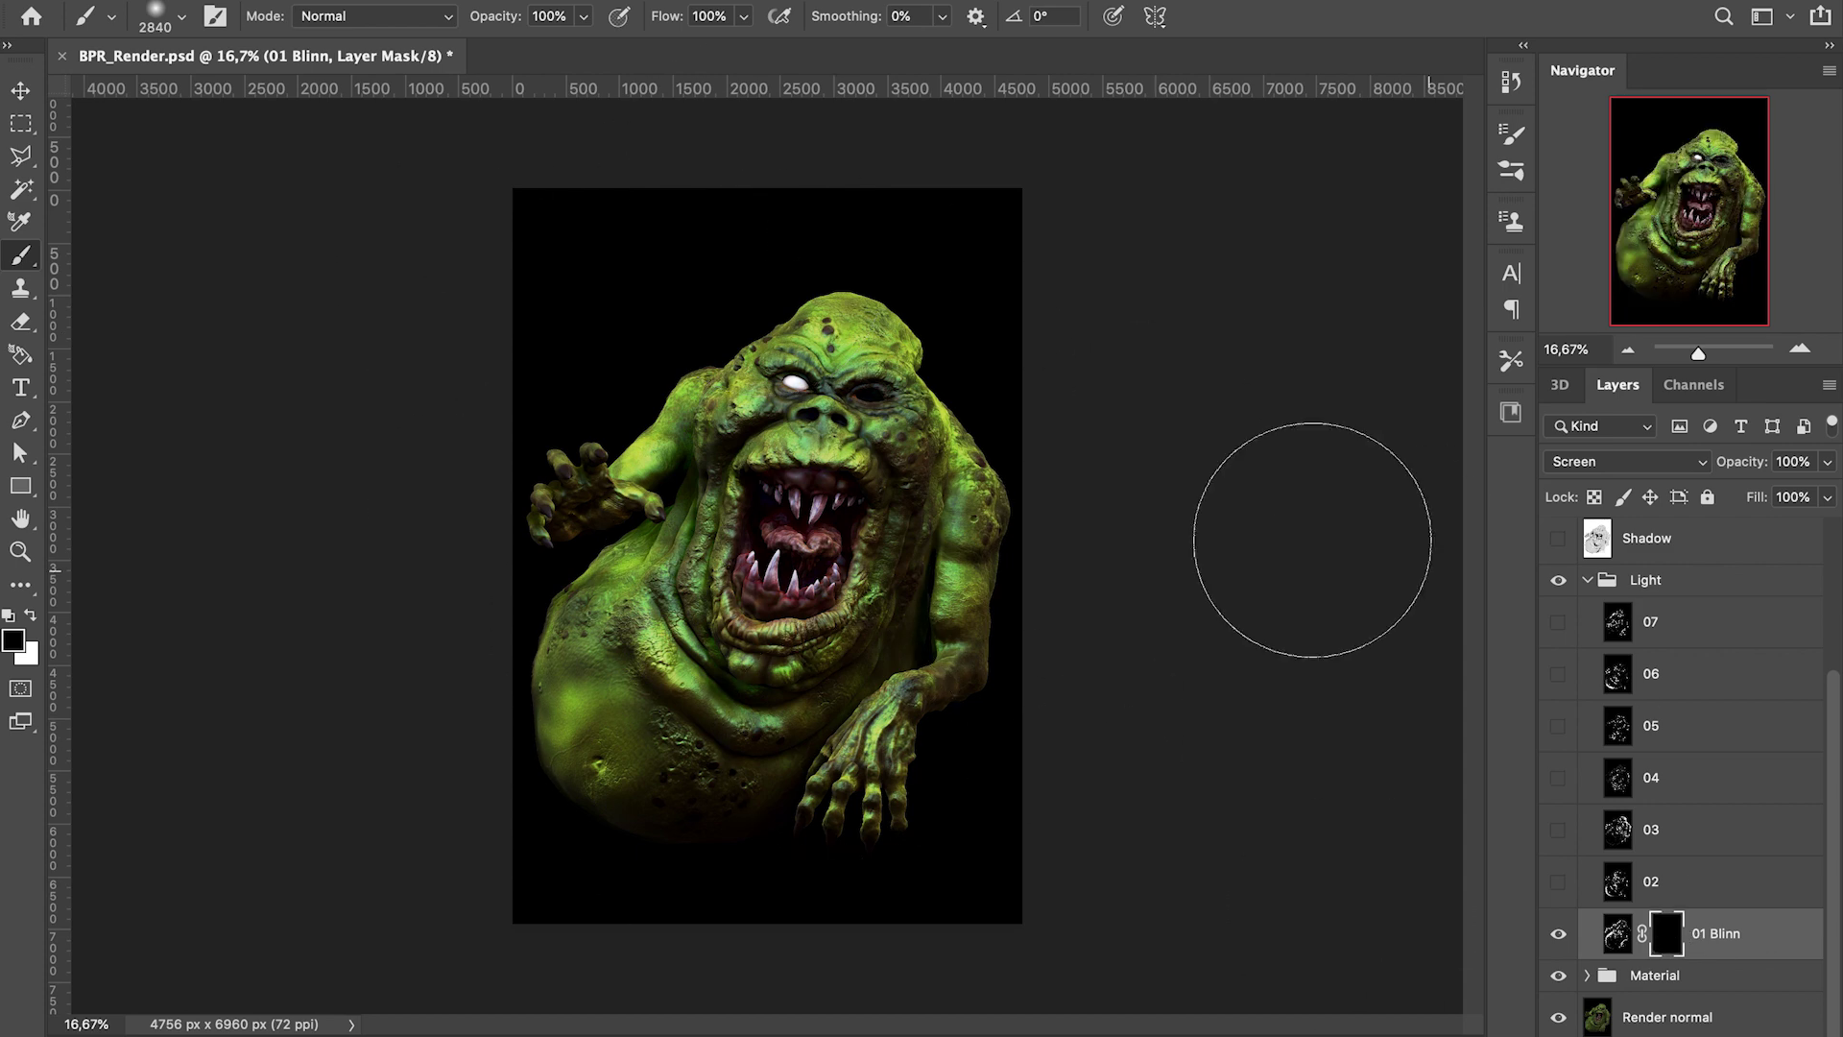
Paint white on the 01 Blinn mask with a 2480 px brush to reveal light around the monster's body and head
left_click(33, 616)
right_click(905, 528)
left_click_drag(1219, 436, 1178, 436)
left_click(1799, 350)
left_click(1800, 349)
left_click(1799, 349)
left_click(1627, 349)
left_click(1628, 349)
right_click(999, 423)
left_click_drag(1272, 385, 1307, 385)
mouse_move(892, 209)
left_mouse_down()
mouse_move(535, 226)
mouse_move(445, 452)
mouse_move(297, 678)
mouse_move(455, 721)
left_mouse_up()
scroll(456, 721, "down", 3)
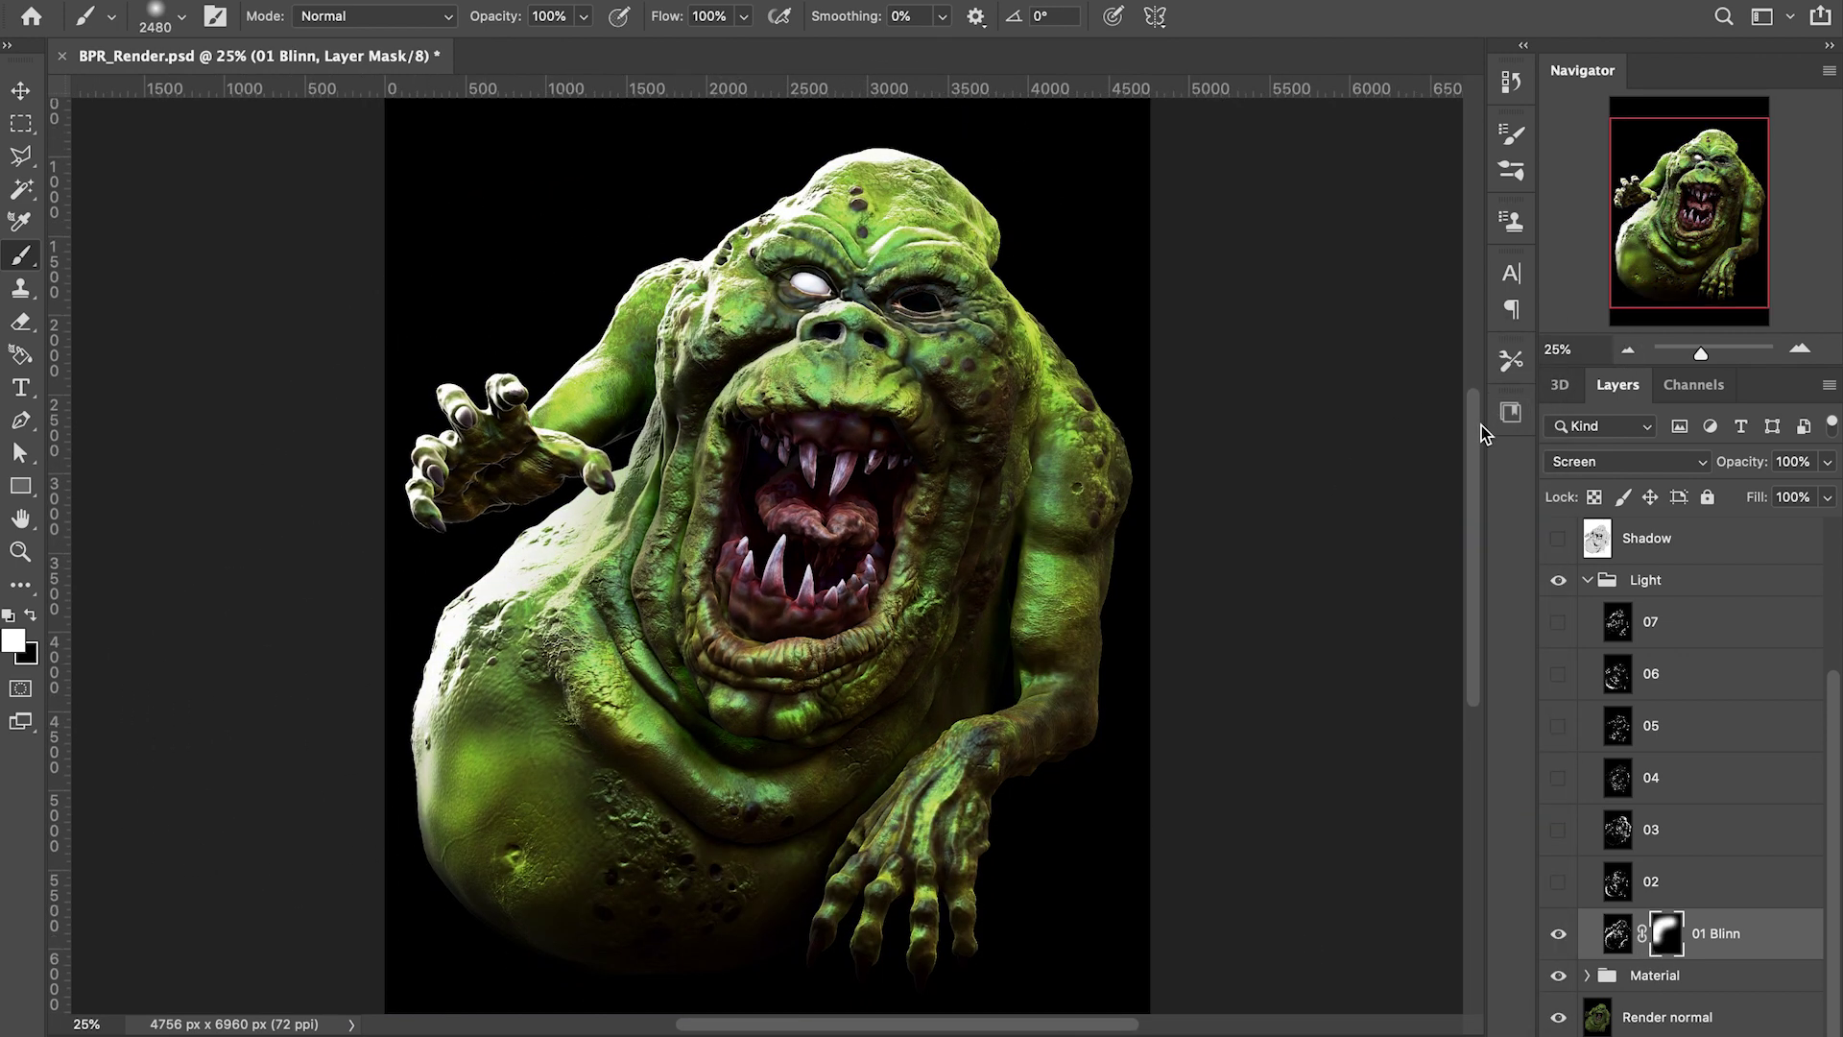
mouse_move(459, 722)
left_mouse_down()
mouse_move(566, 843)
mouse_move(651, 880)
mouse_move(941, 860)
mouse_move(555, 822)
left_mouse_up()
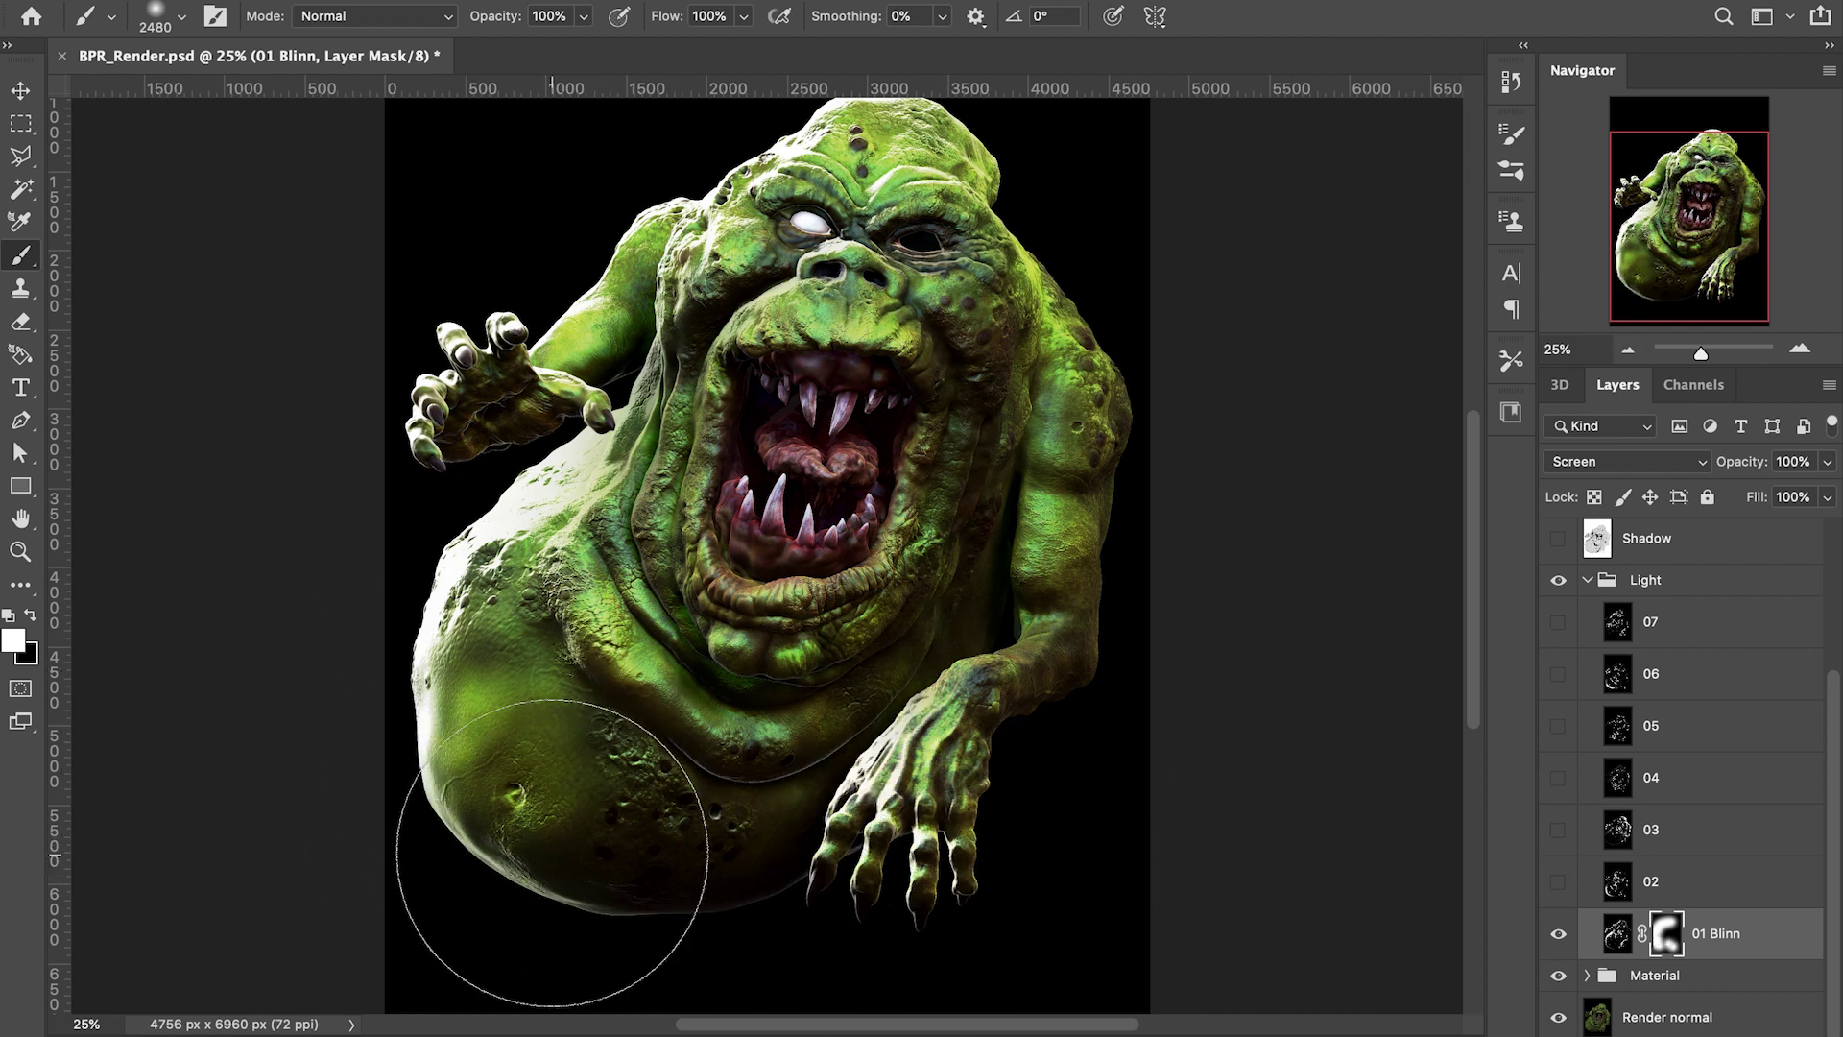
mouse_move(864, 305)
left_mouse_down()
mouse_move(1032, 308)
mouse_move(1152, 740)
mouse_move(679, 761)
mouse_move(590, 276)
left_mouse_up()
Reduce the brush to 1040 px and paint white on the 01 Blinn mask around the monster's face
right_click(612, 277)
left_click_drag(905, 342, 881, 343)
mouse_move(660, 226)
left_mouse_down()
mouse_move(744, 331)
mouse_move(547, 468)
mouse_move(617, 636)
mouse_move(677, 672)
left_mouse_up()
Select the 01 Blinn layer's image instead of its mask and set the layer opacity to 73%
left_click(1827, 462)
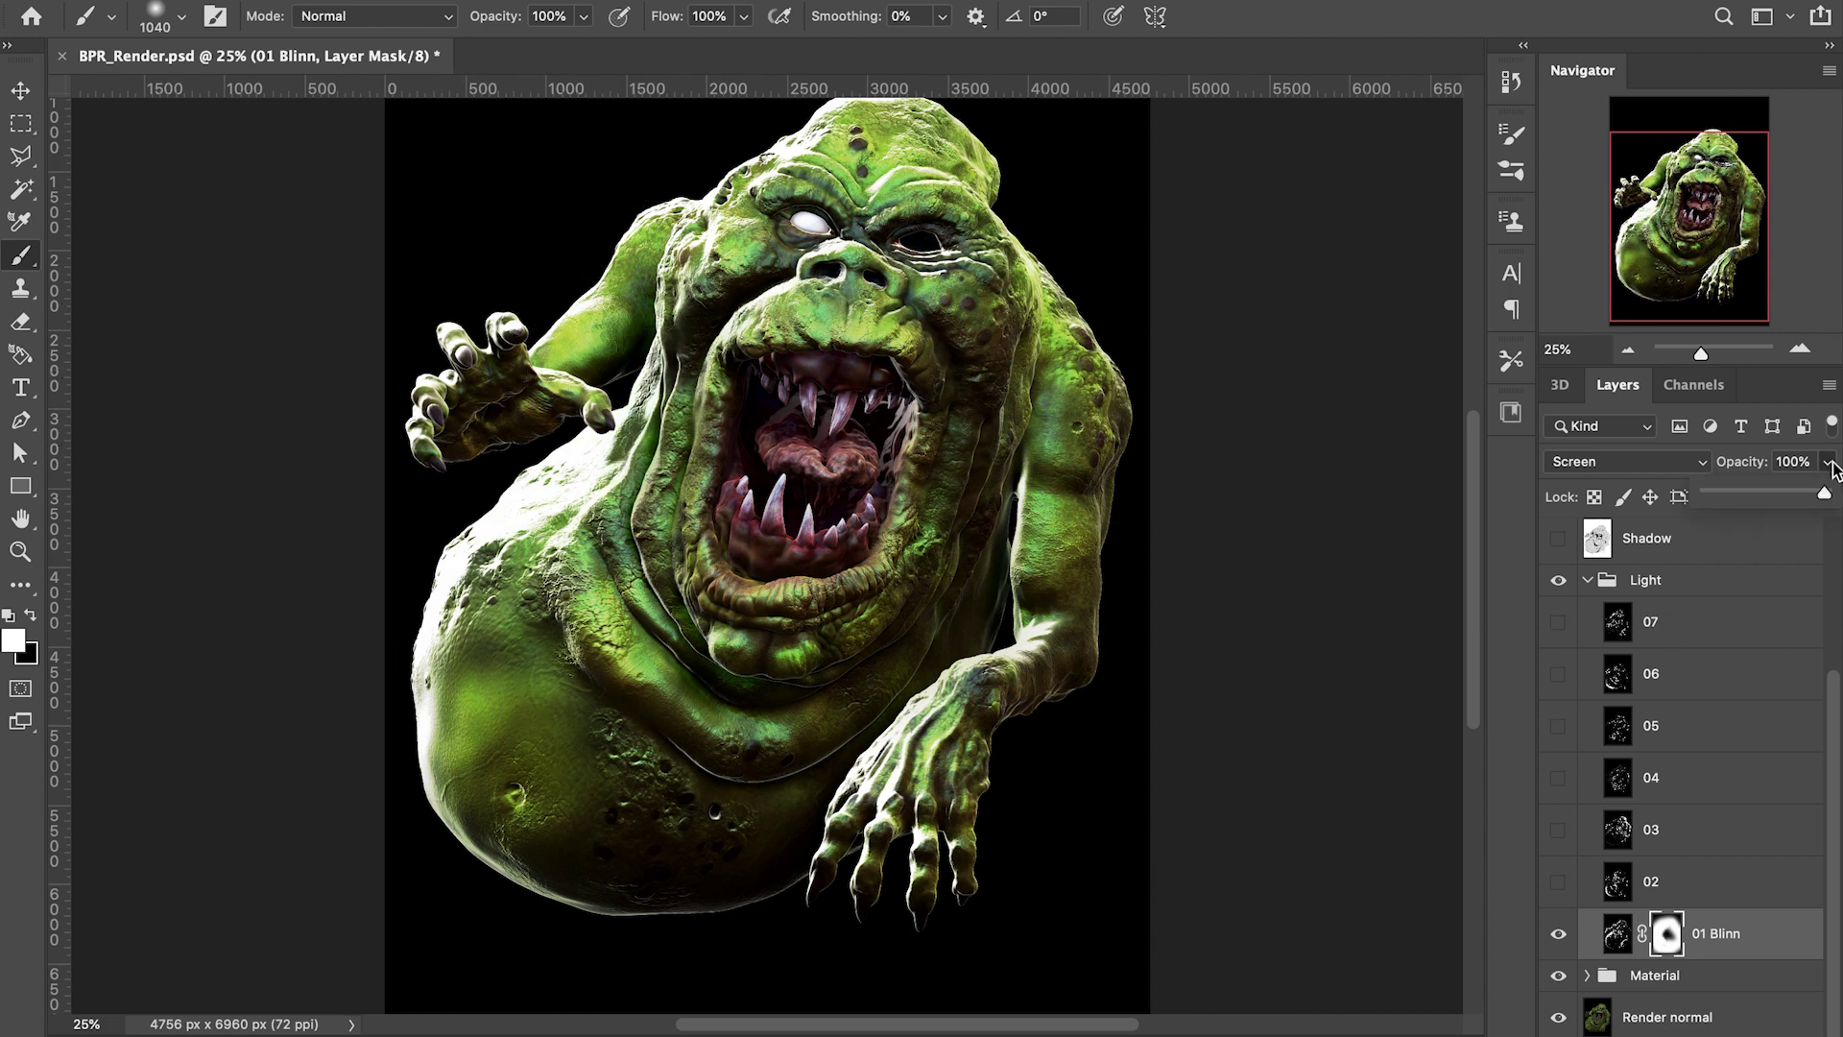
left_click(1618, 934)
left_click(1827, 462)
mouse_move(1829, 493)
left_mouse_down()
mouse_move(1740, 506)
mouse_move(1793, 490)
left_mouse_up()
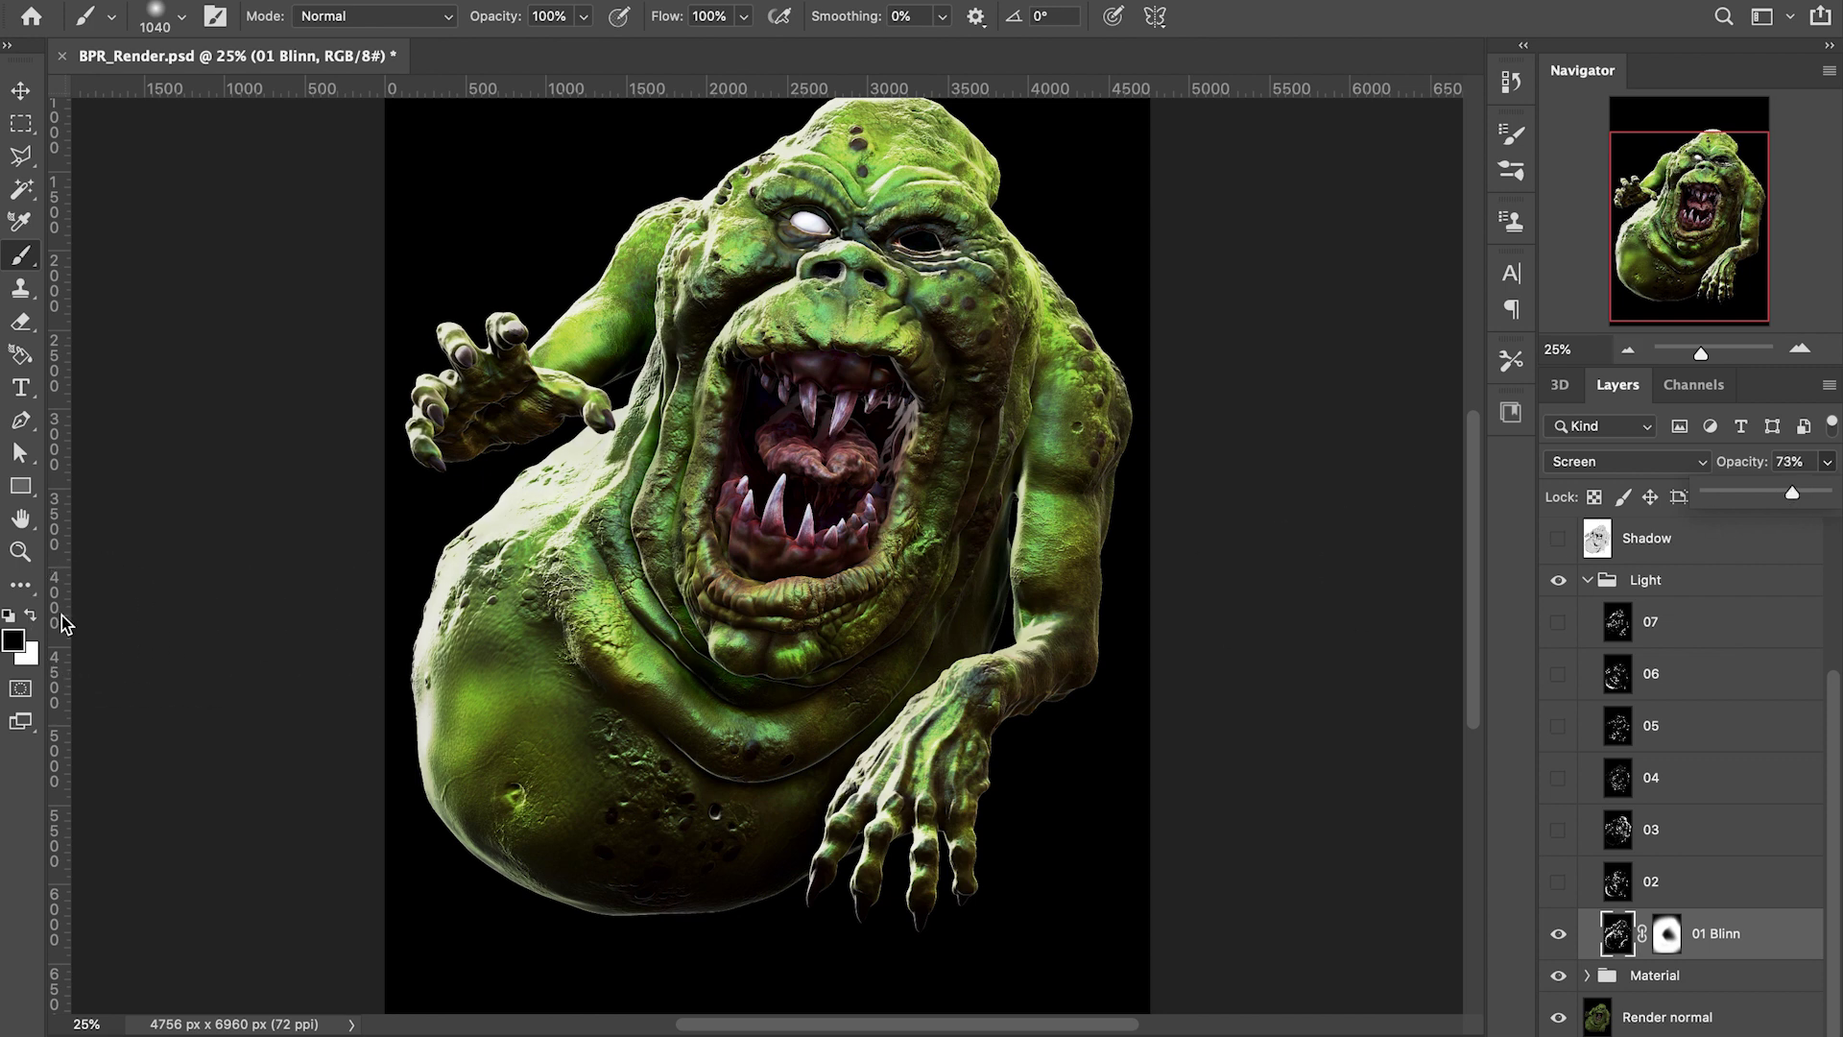
Try a white brush dab over the mouth on the 01 Blinn image and undo it
left_click(32, 616)
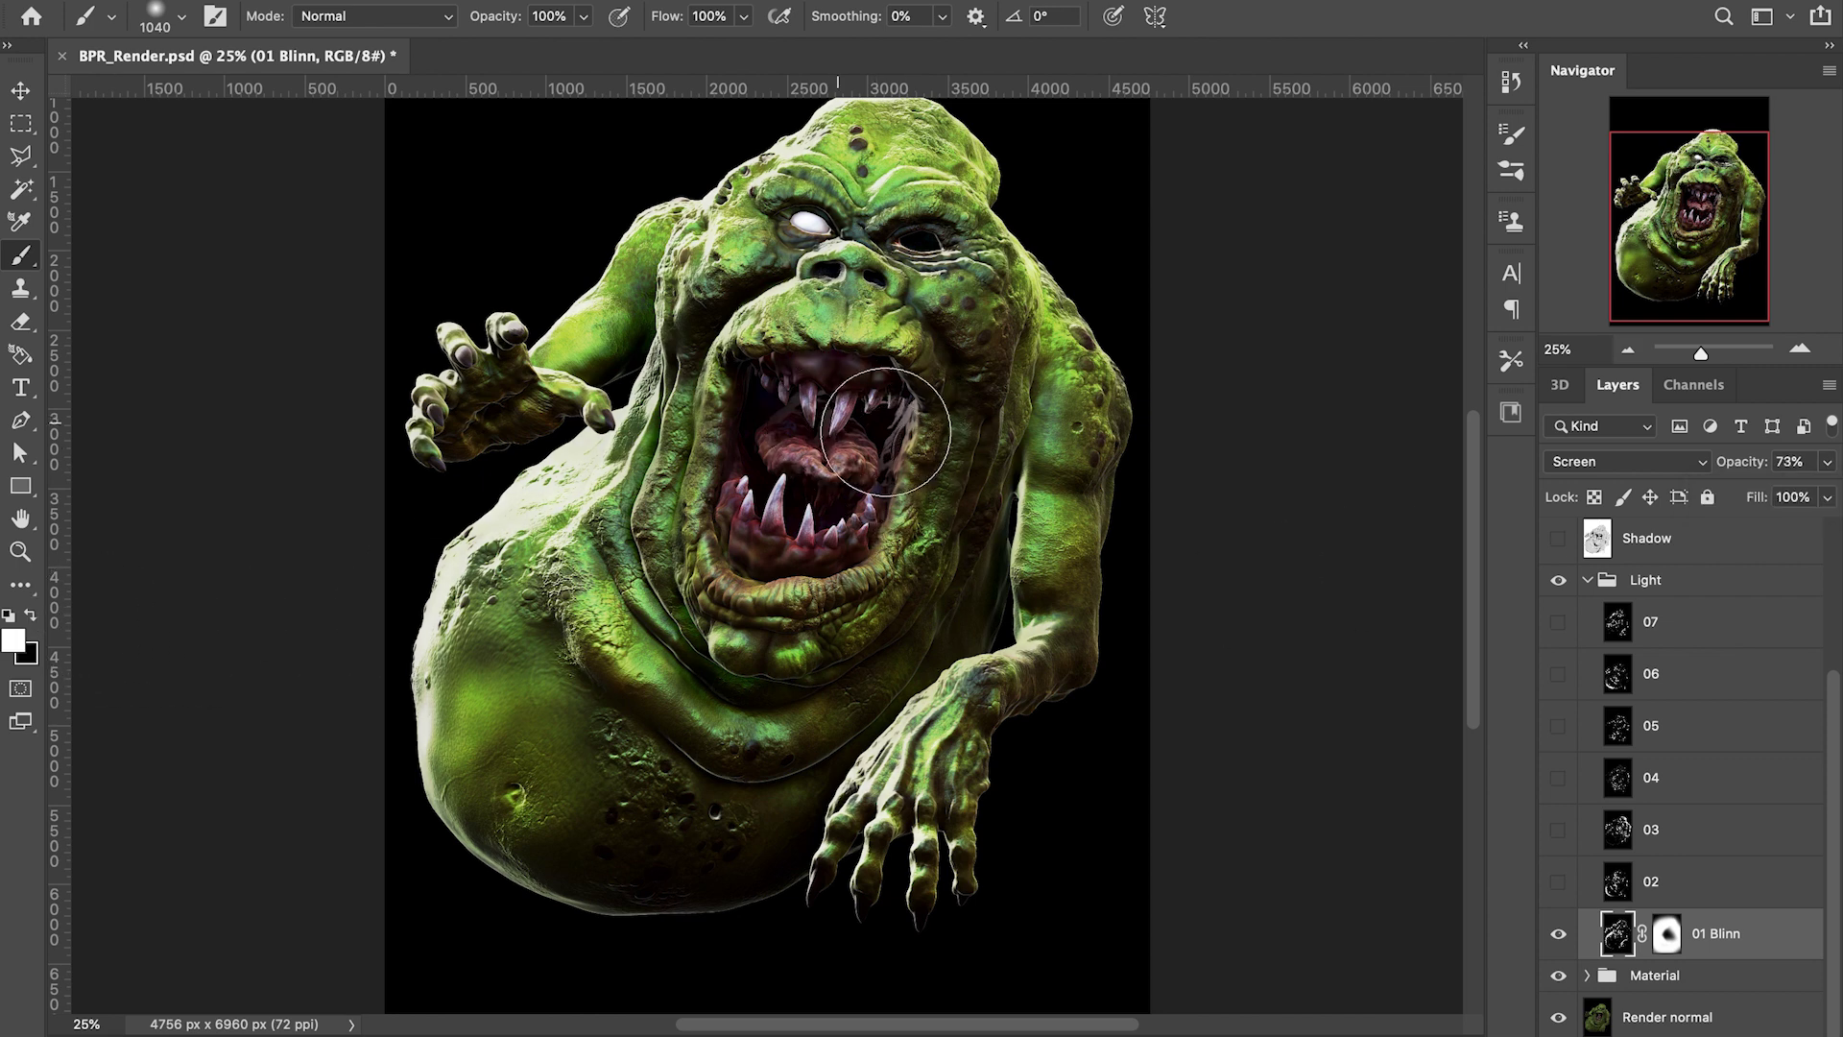
left_click(898, 393)
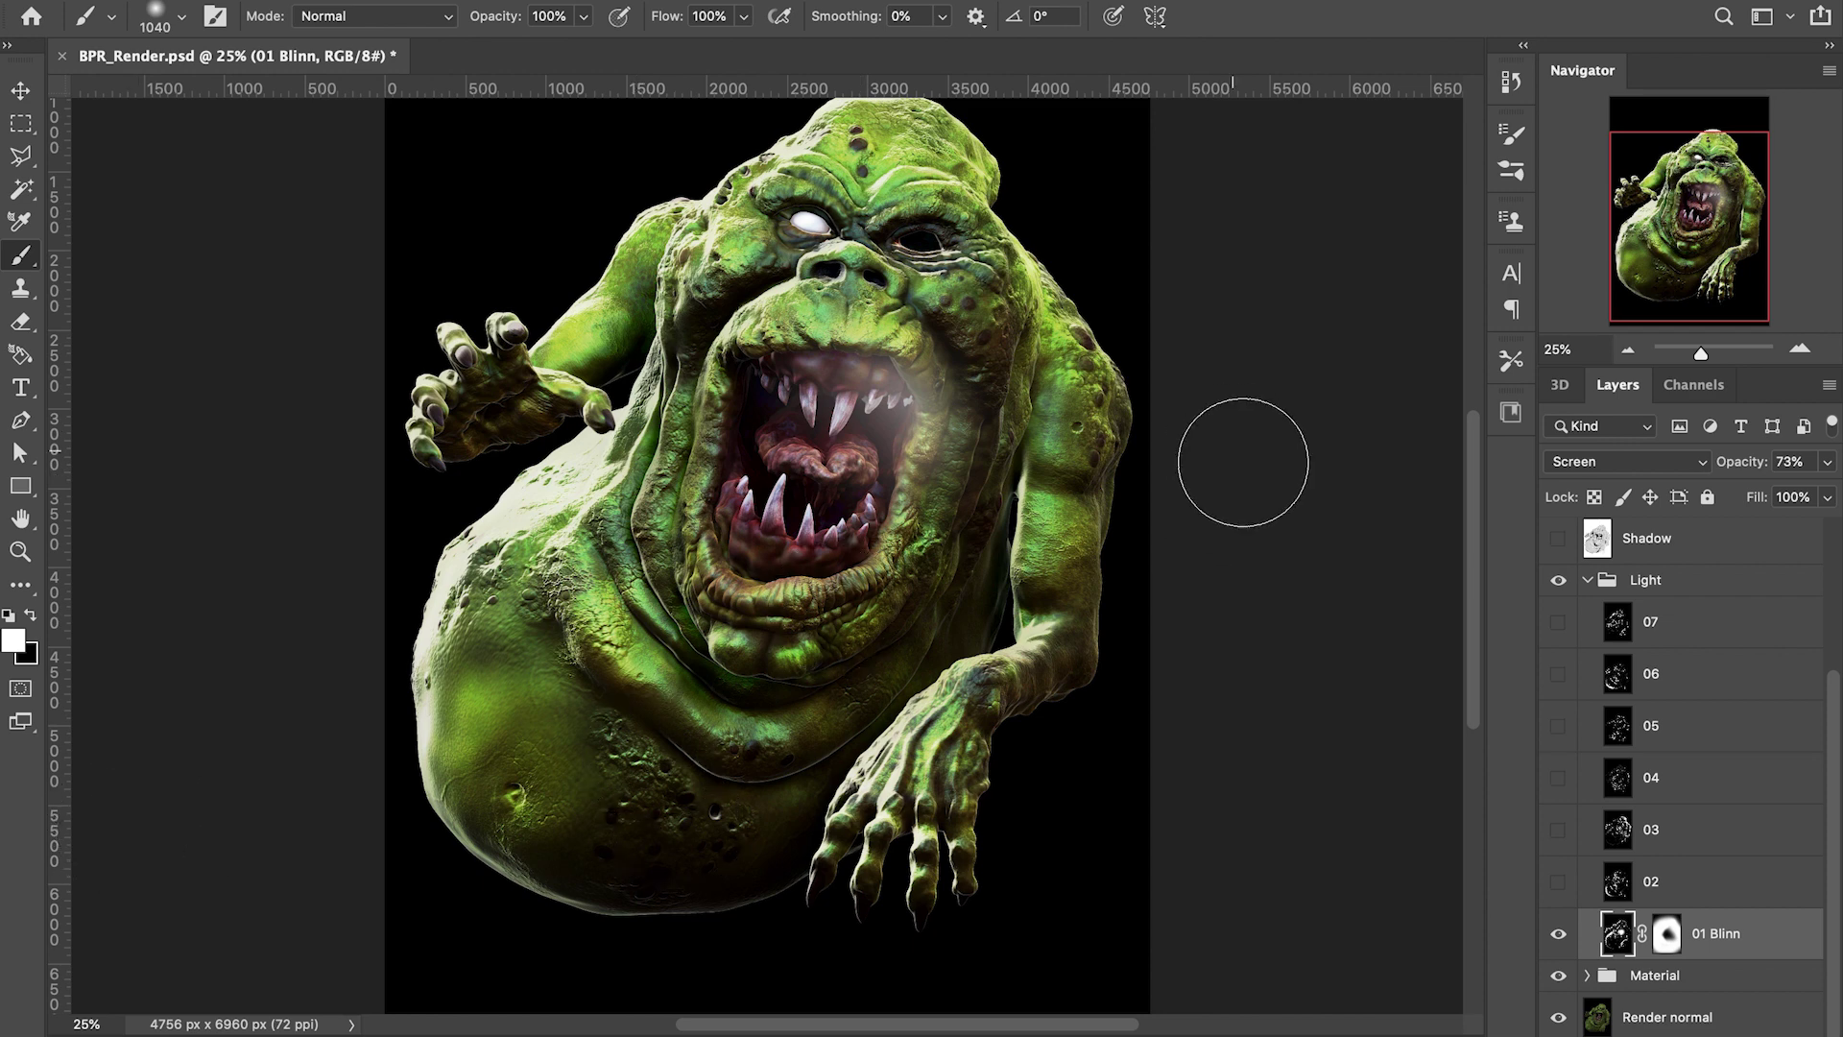
key("ctrl+z")
Select the 01 Blinn layer mask and paint black over the mouth to hide the light inside it
left_click(1666, 933)
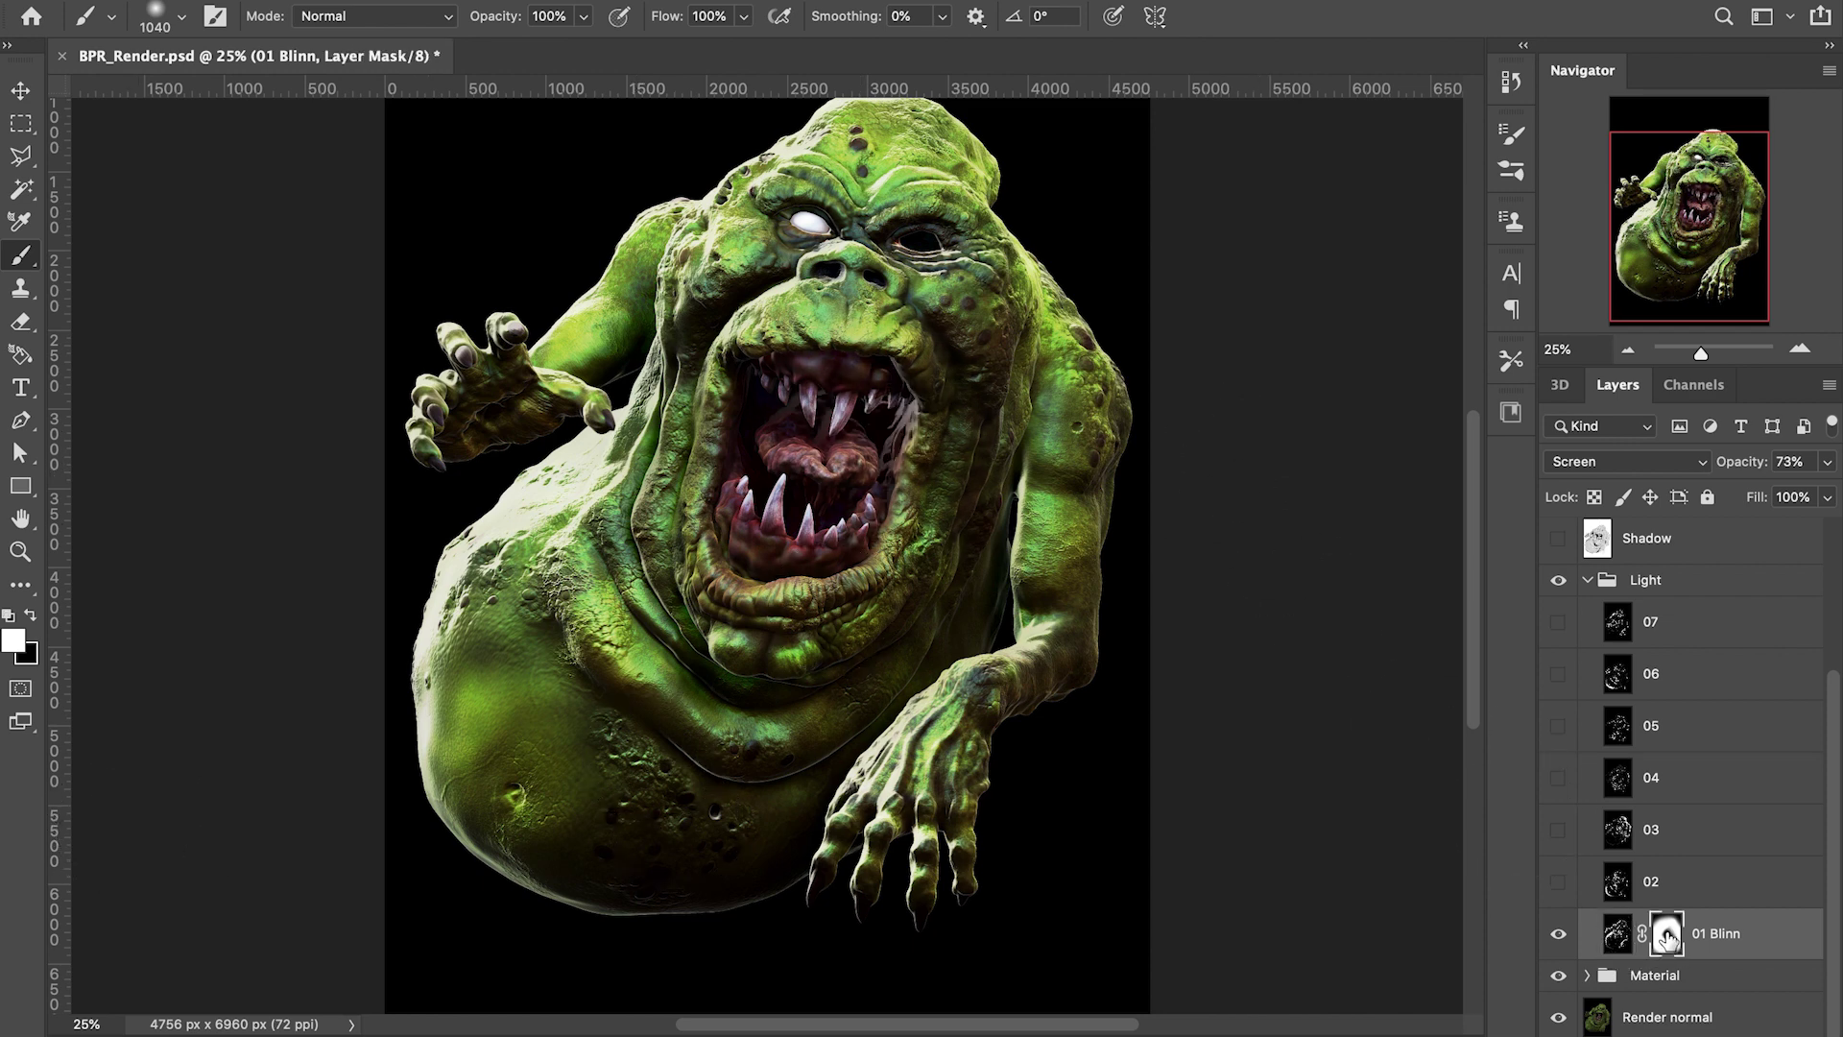
left_click(865, 440)
left_click(867, 440)
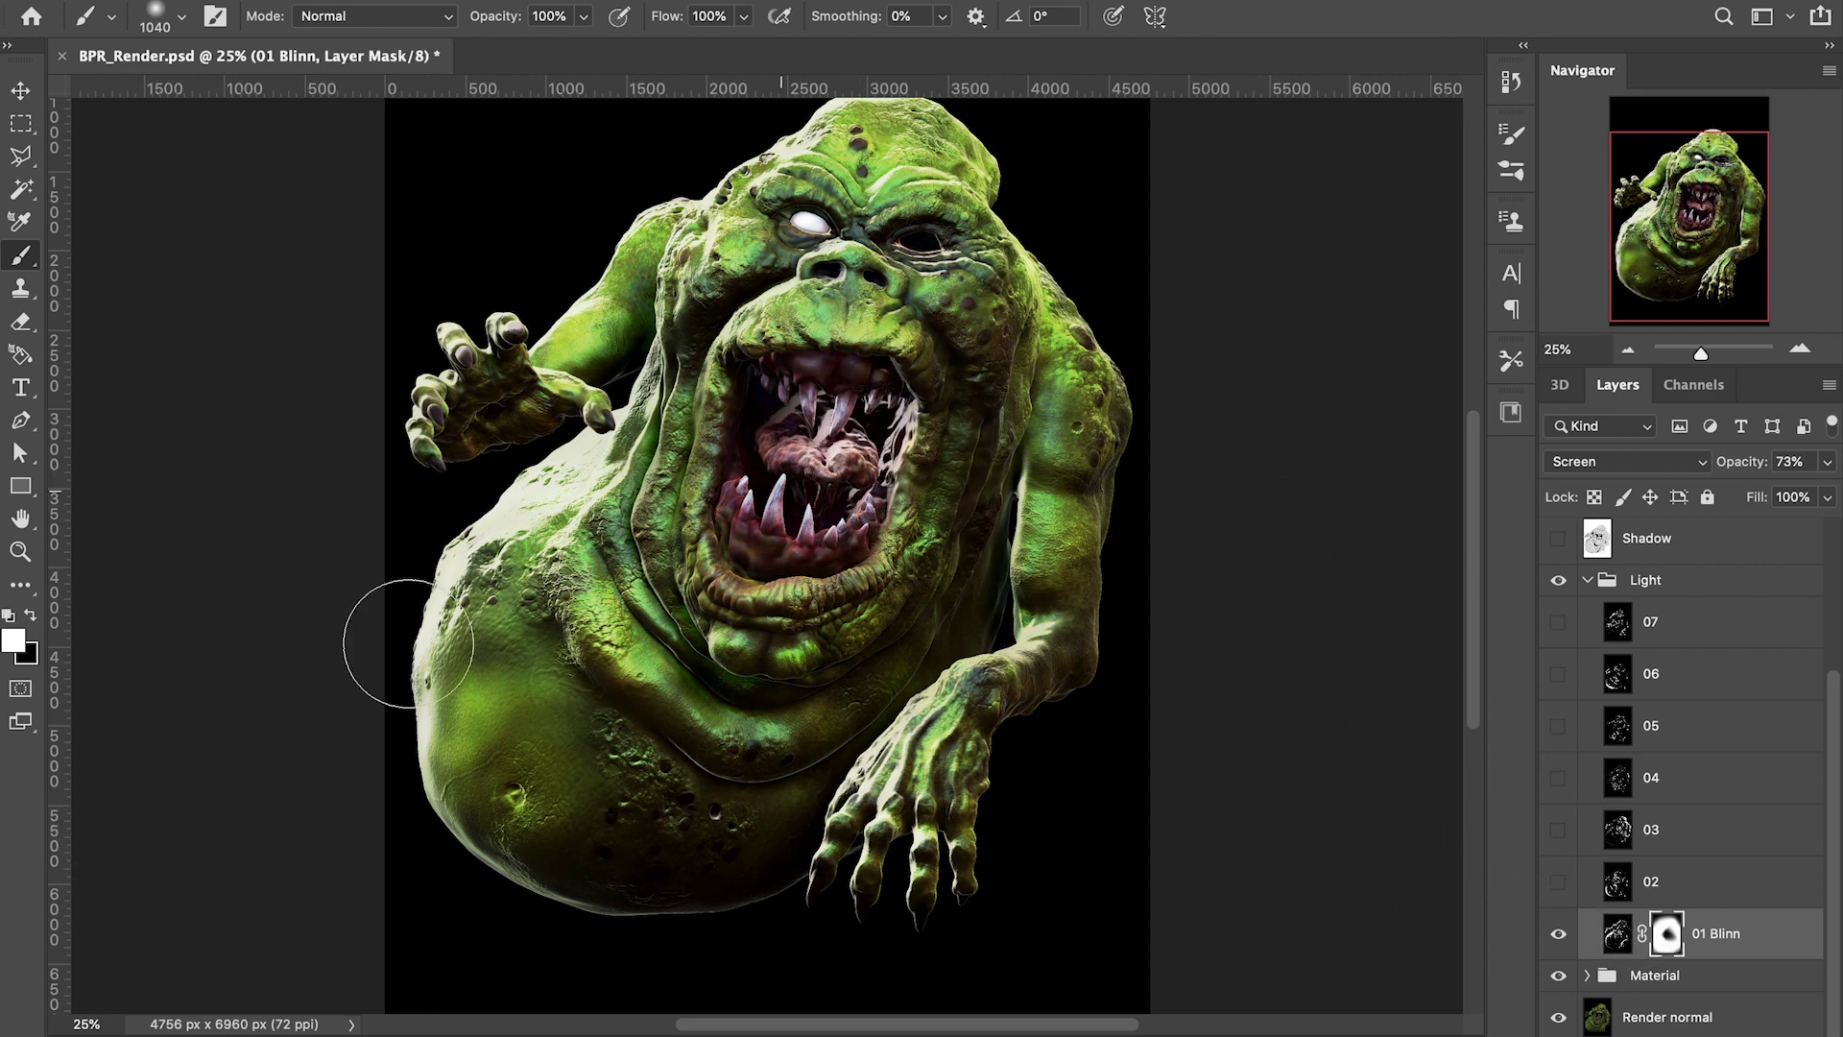
left_click(31, 615)
mouse_move(811, 422)
left_mouse_down()
mouse_move(817, 479)
mouse_move(852, 462)
mouse_move(878, 409)
mouse_move(859, 512)
mouse_move(799, 550)
left_mouse_up()
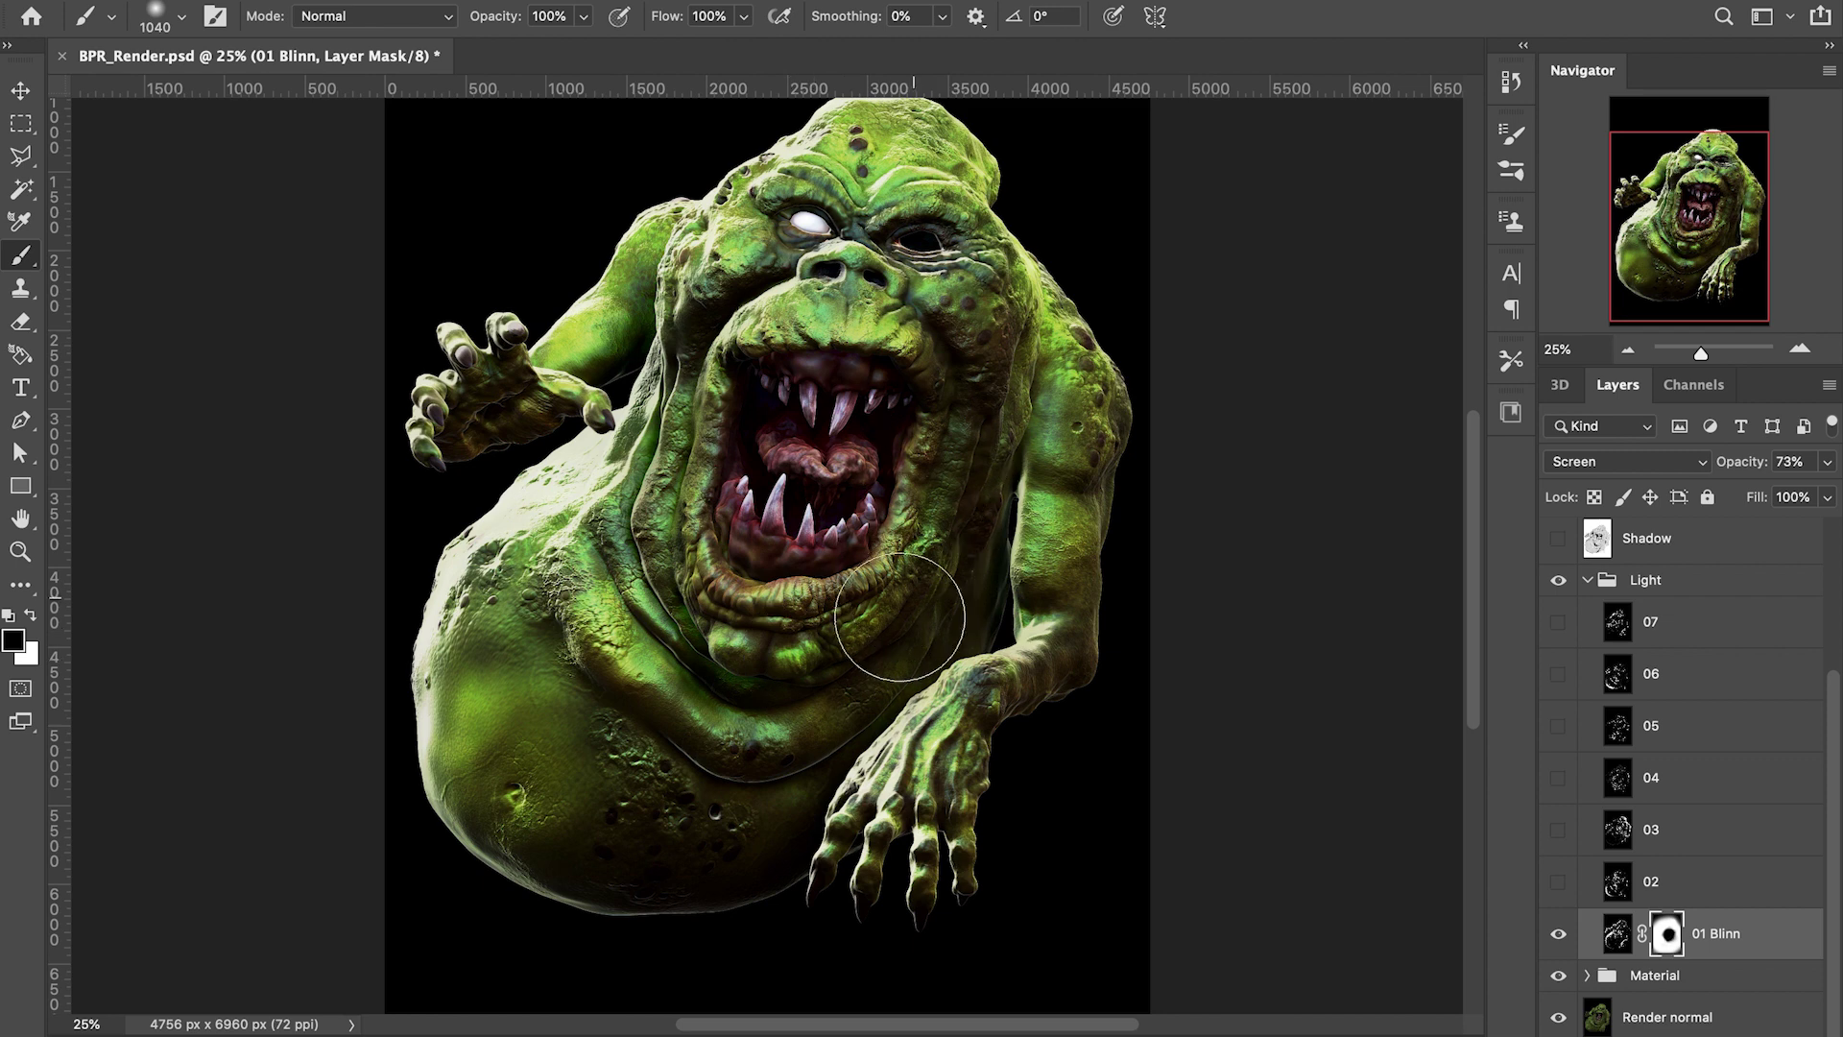
Adjust the brush size and paint black on the 01 Blinn mask along the skin fold below the chin
right_click(853, 573)
left_click(852, 573)
left_click_drag(779, 787, 663, 737)
Resize the brush, set its opacity to 67%, and soften the light on the upper arm beside the face in the mask
right_click(1133, 584)
left_click_drag(1104, 441, 1162, 440)
left_click(583, 16)
left_click_drag(587, 50, 492, 50)
left_click(1040, 482)
left_click_drag(1023, 531, 1085, 624)
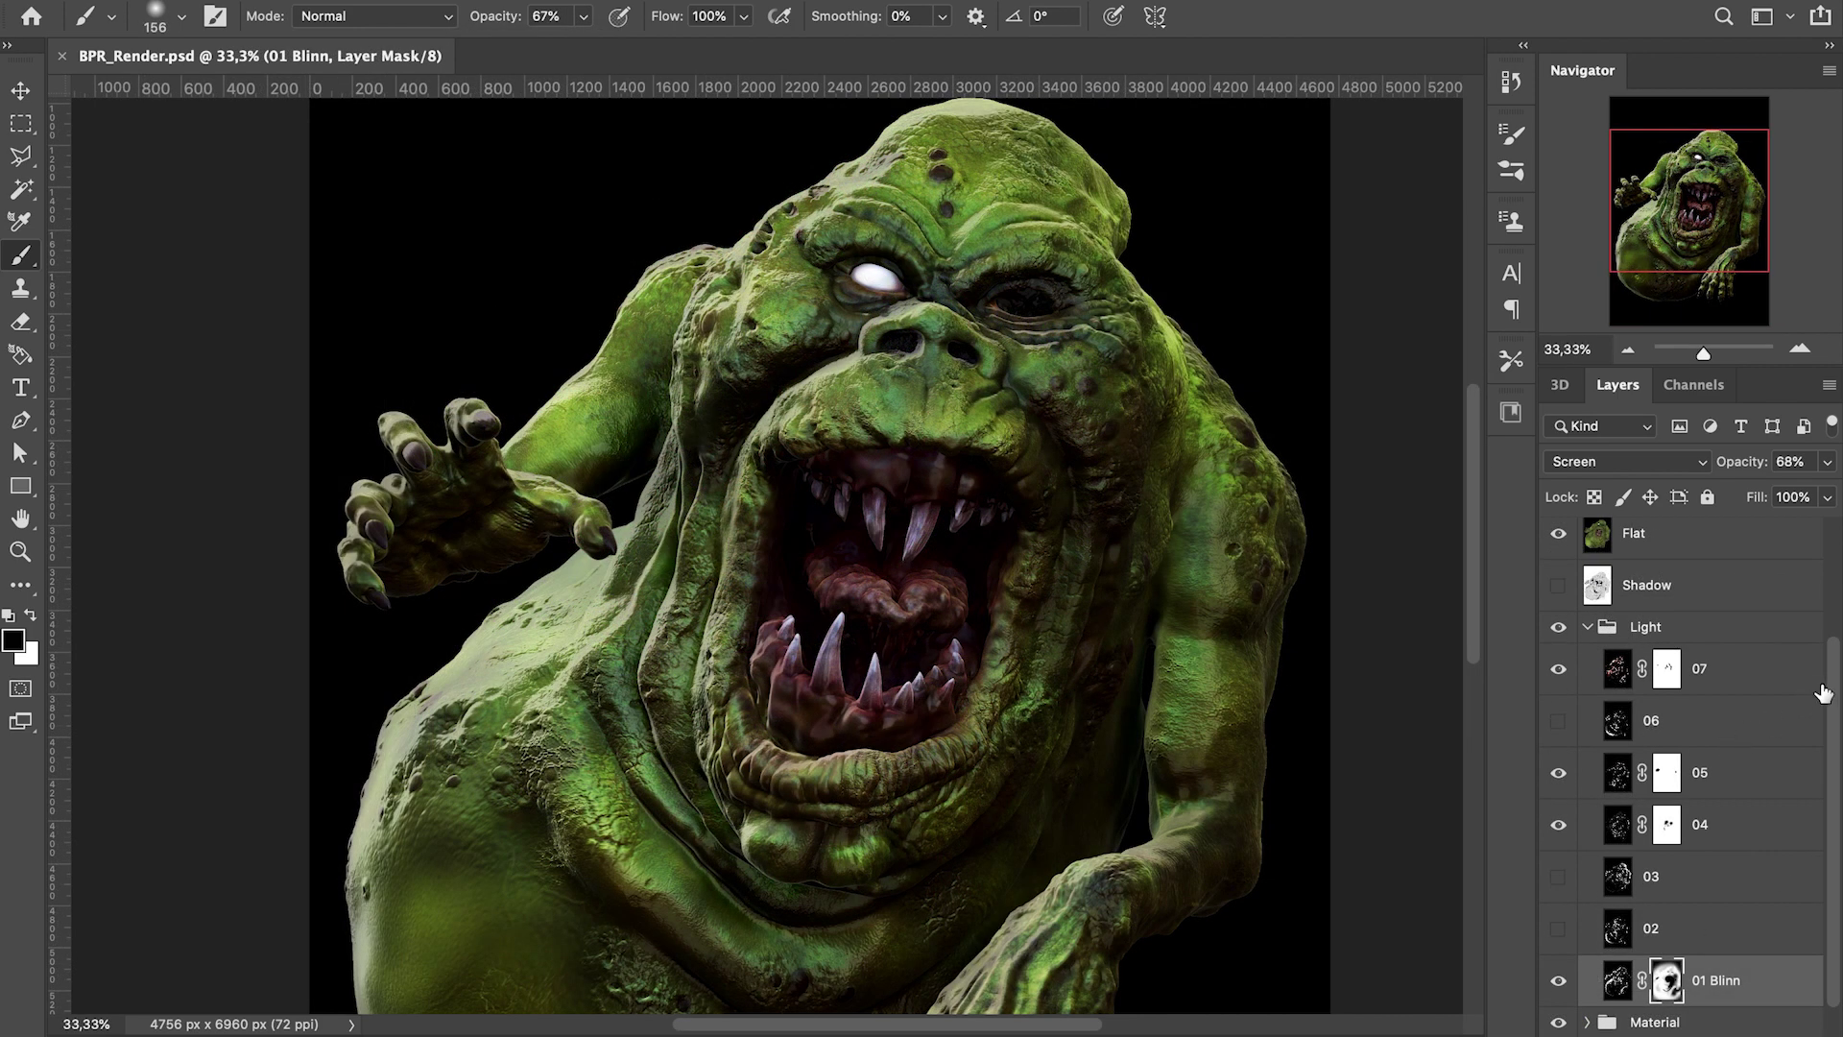
Select light layer 07, raise its opacity slightly, and compare the image with the layer hidden and shown
scroll(1833, 689, "up", 1)
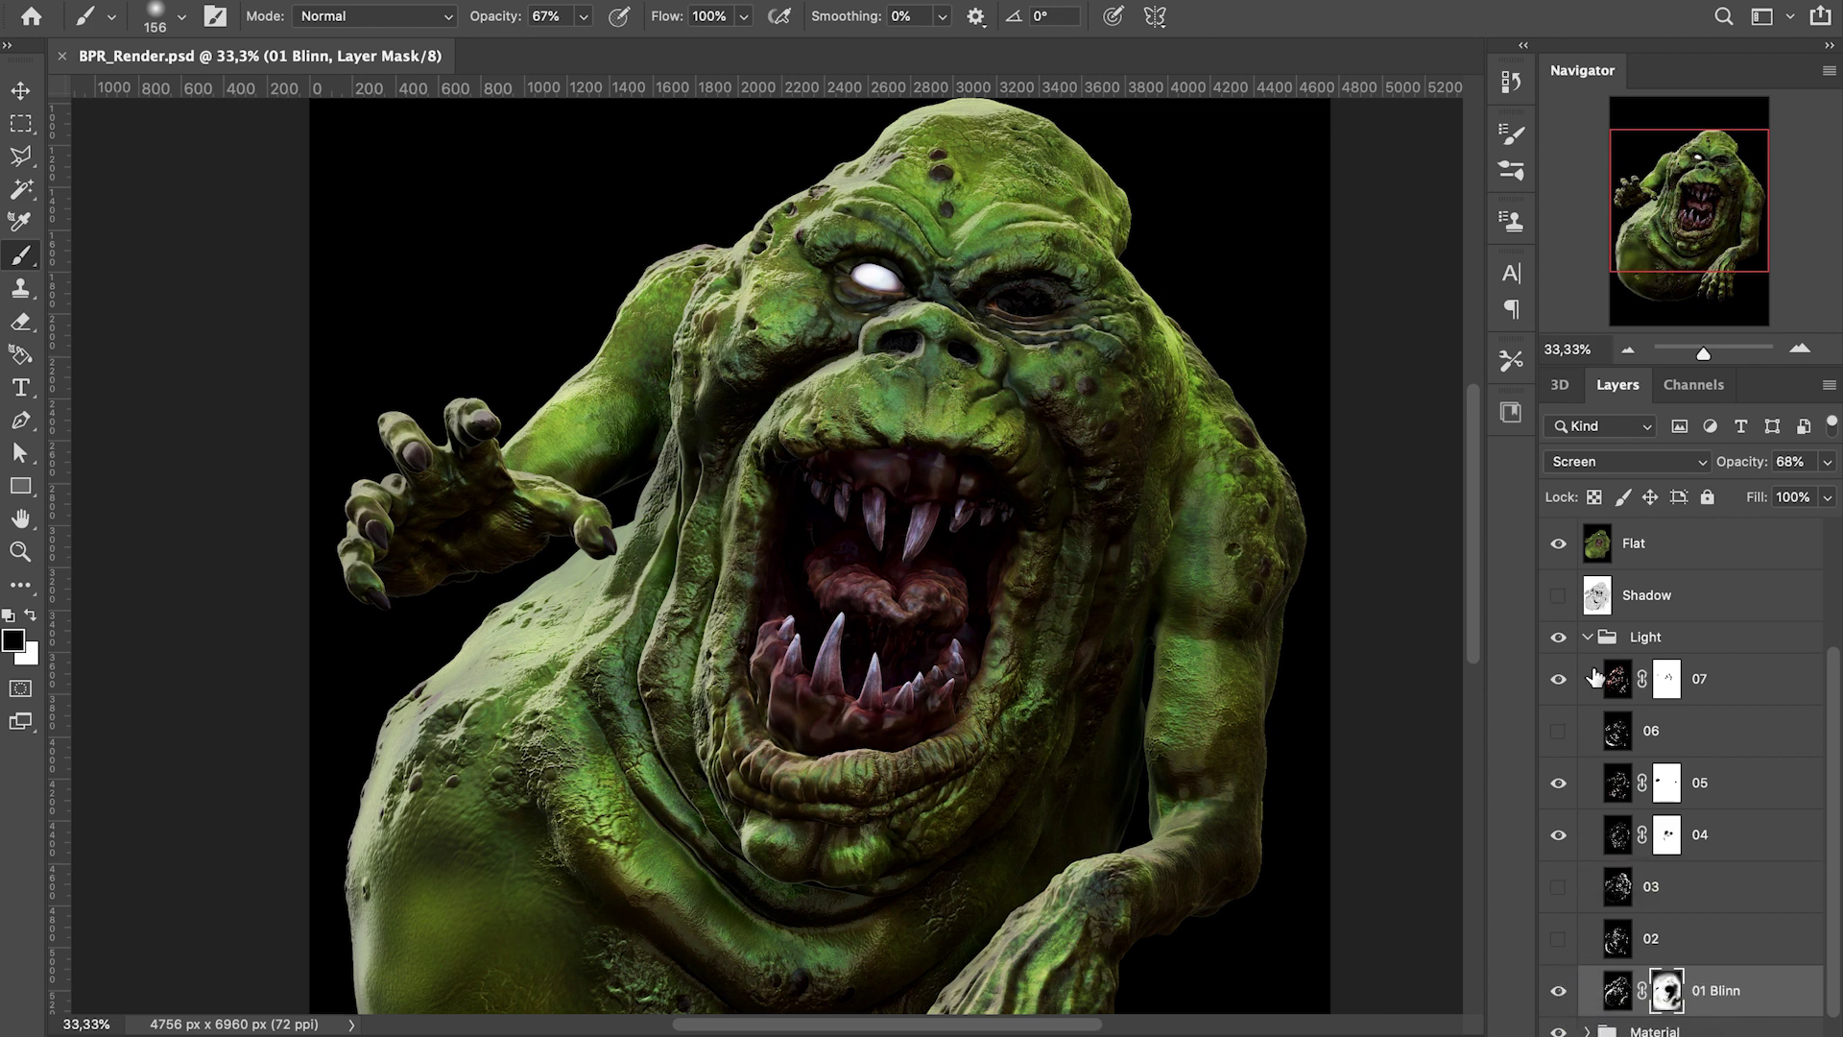
left_click(1617, 684)
left_click(1558, 681)
left_click(1559, 681)
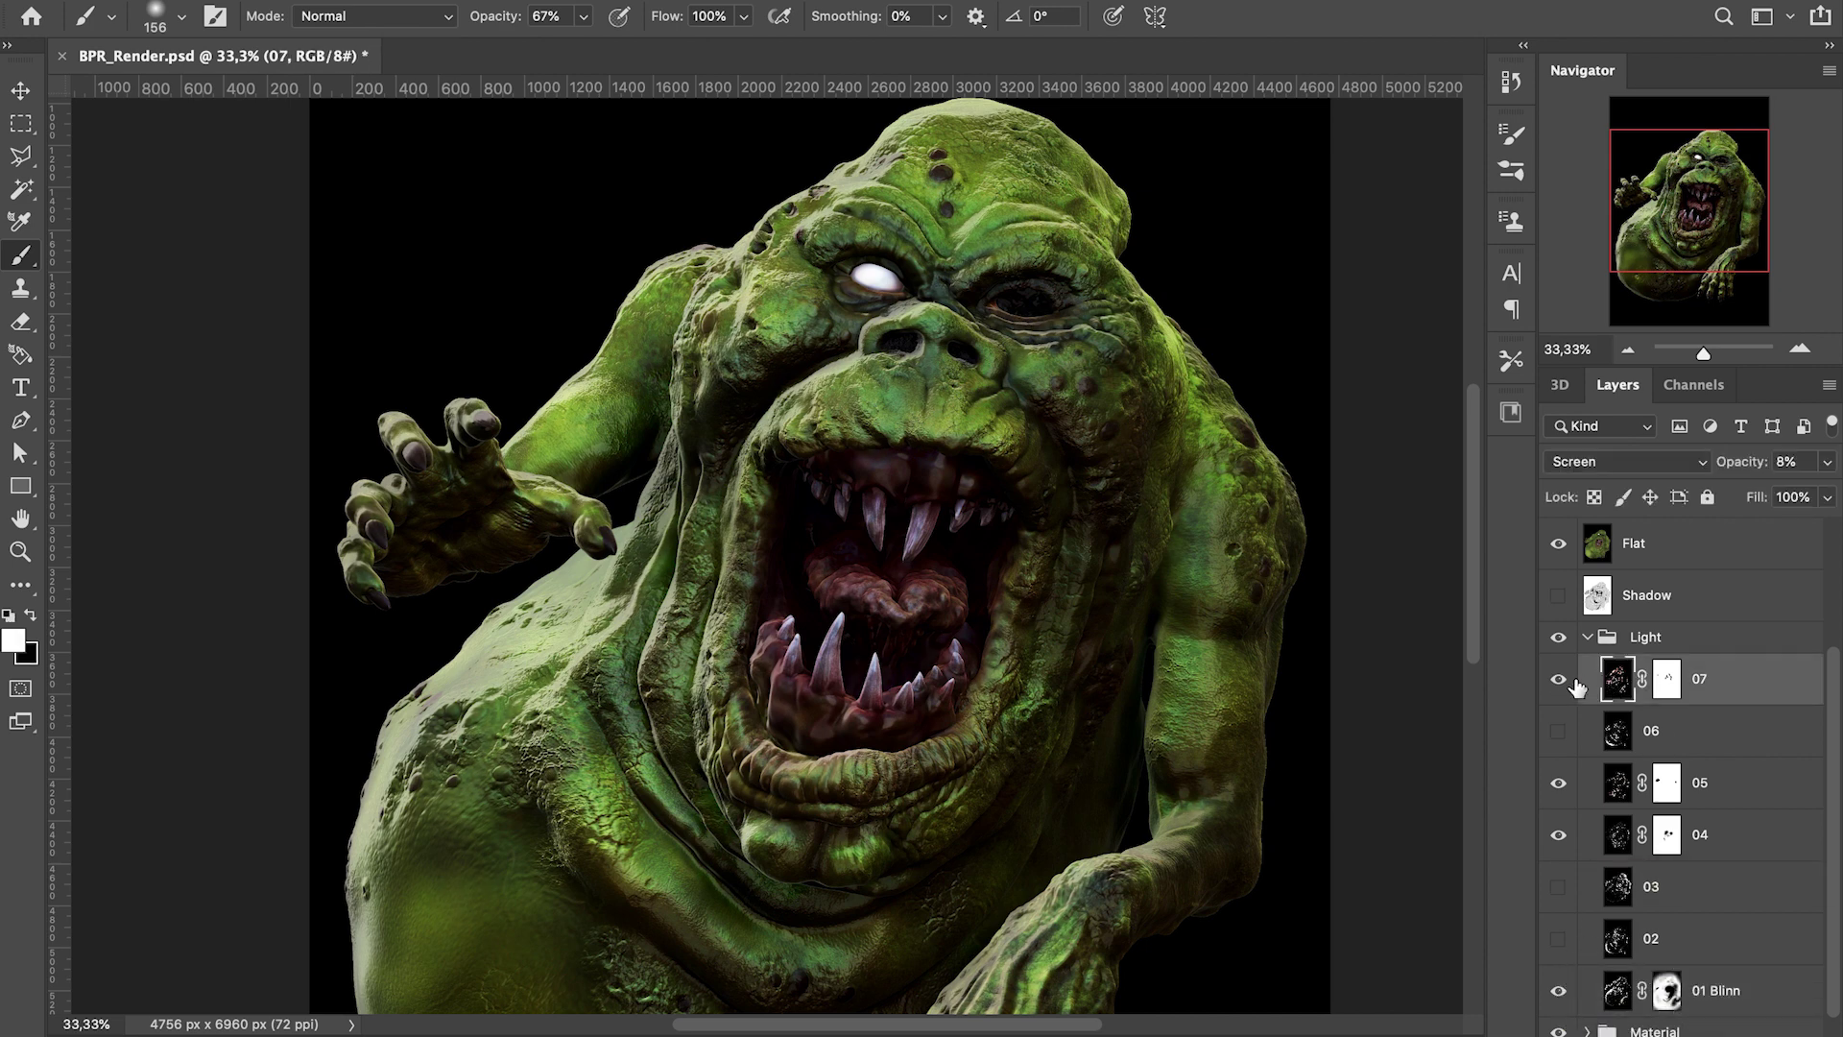
left_click(1826, 462)
mouse_move(1709, 492)
left_mouse_down()
mouse_move(1813, 497)
mouse_move(1721, 492)
left_mouse_up()
left_click(1558, 681)
left_click(1558, 680)
left_click(1557, 681)
left_click(1558, 679)
left_click(1558, 679)
left_click(1558, 679)
Select light layer 05, set its opacity to 15%, and compare the image with the layer hidden and shown
left_click(1559, 783)
left_click(1558, 783)
scroll(1465, 583, "down", 5)
left_click(1558, 783)
left_click(1559, 783)
left_click(1615, 785)
left_click(1827, 463)
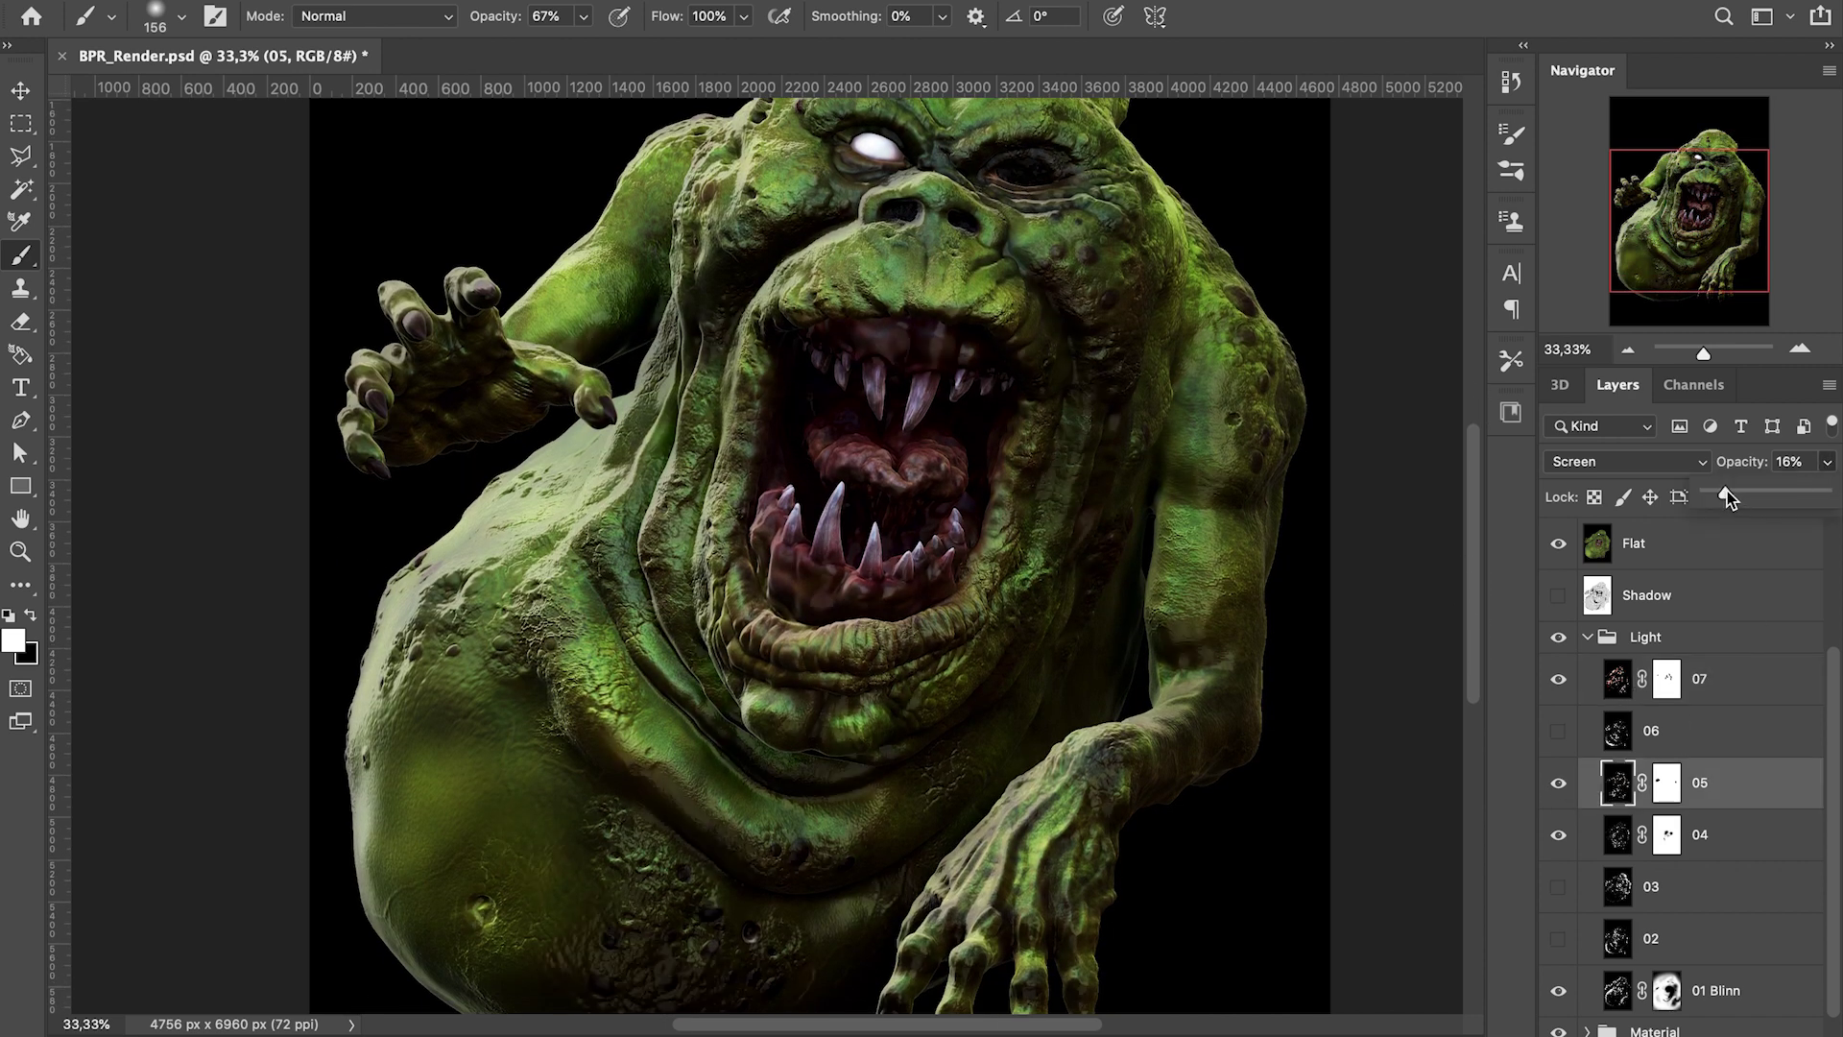
left_click(1558, 784)
left_click(1559, 783)
left_click(1559, 783)
left_click(1558, 783)
Compare the effect of light layers 04 and 05 on the monster by hiding and showing them
left_click(1559, 835)
left_click(1558, 835)
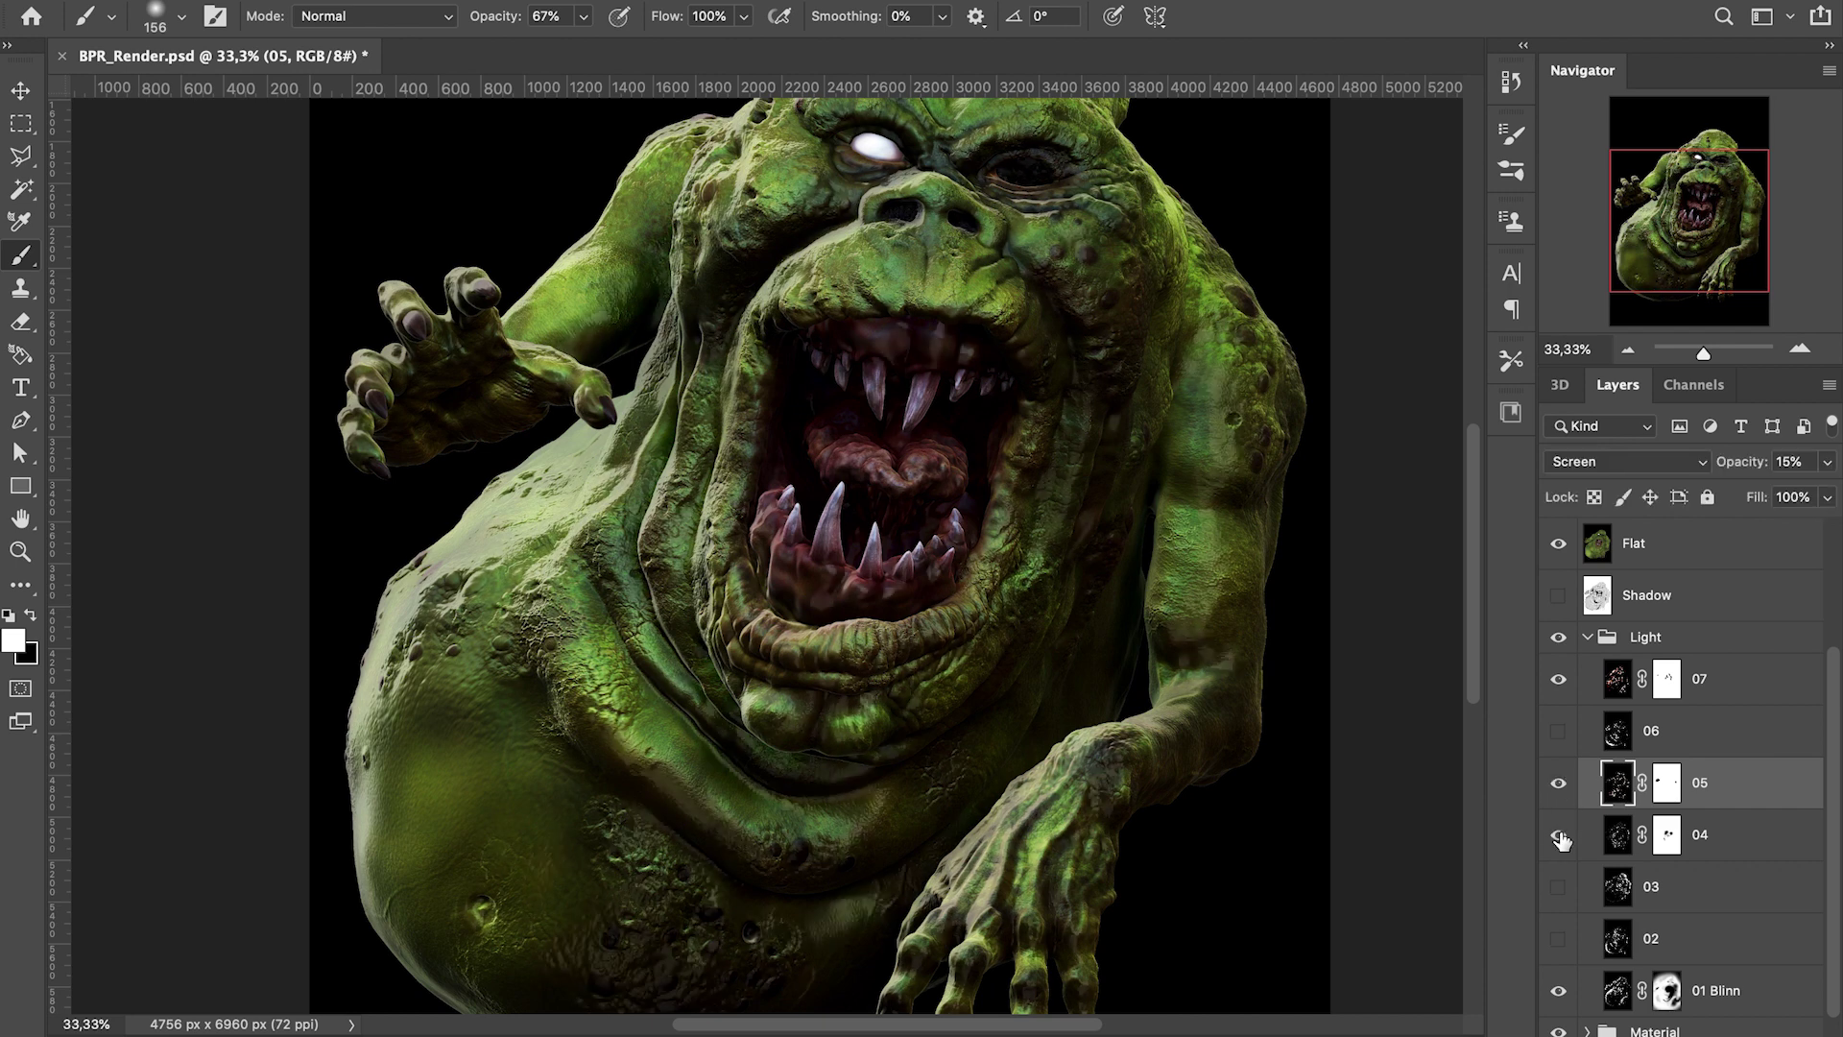
left_click(1559, 835)
left_click(1559, 835)
left_click(1559, 787)
left_click(1557, 837)
left_click_drag(1477, 599, 1489, 490)
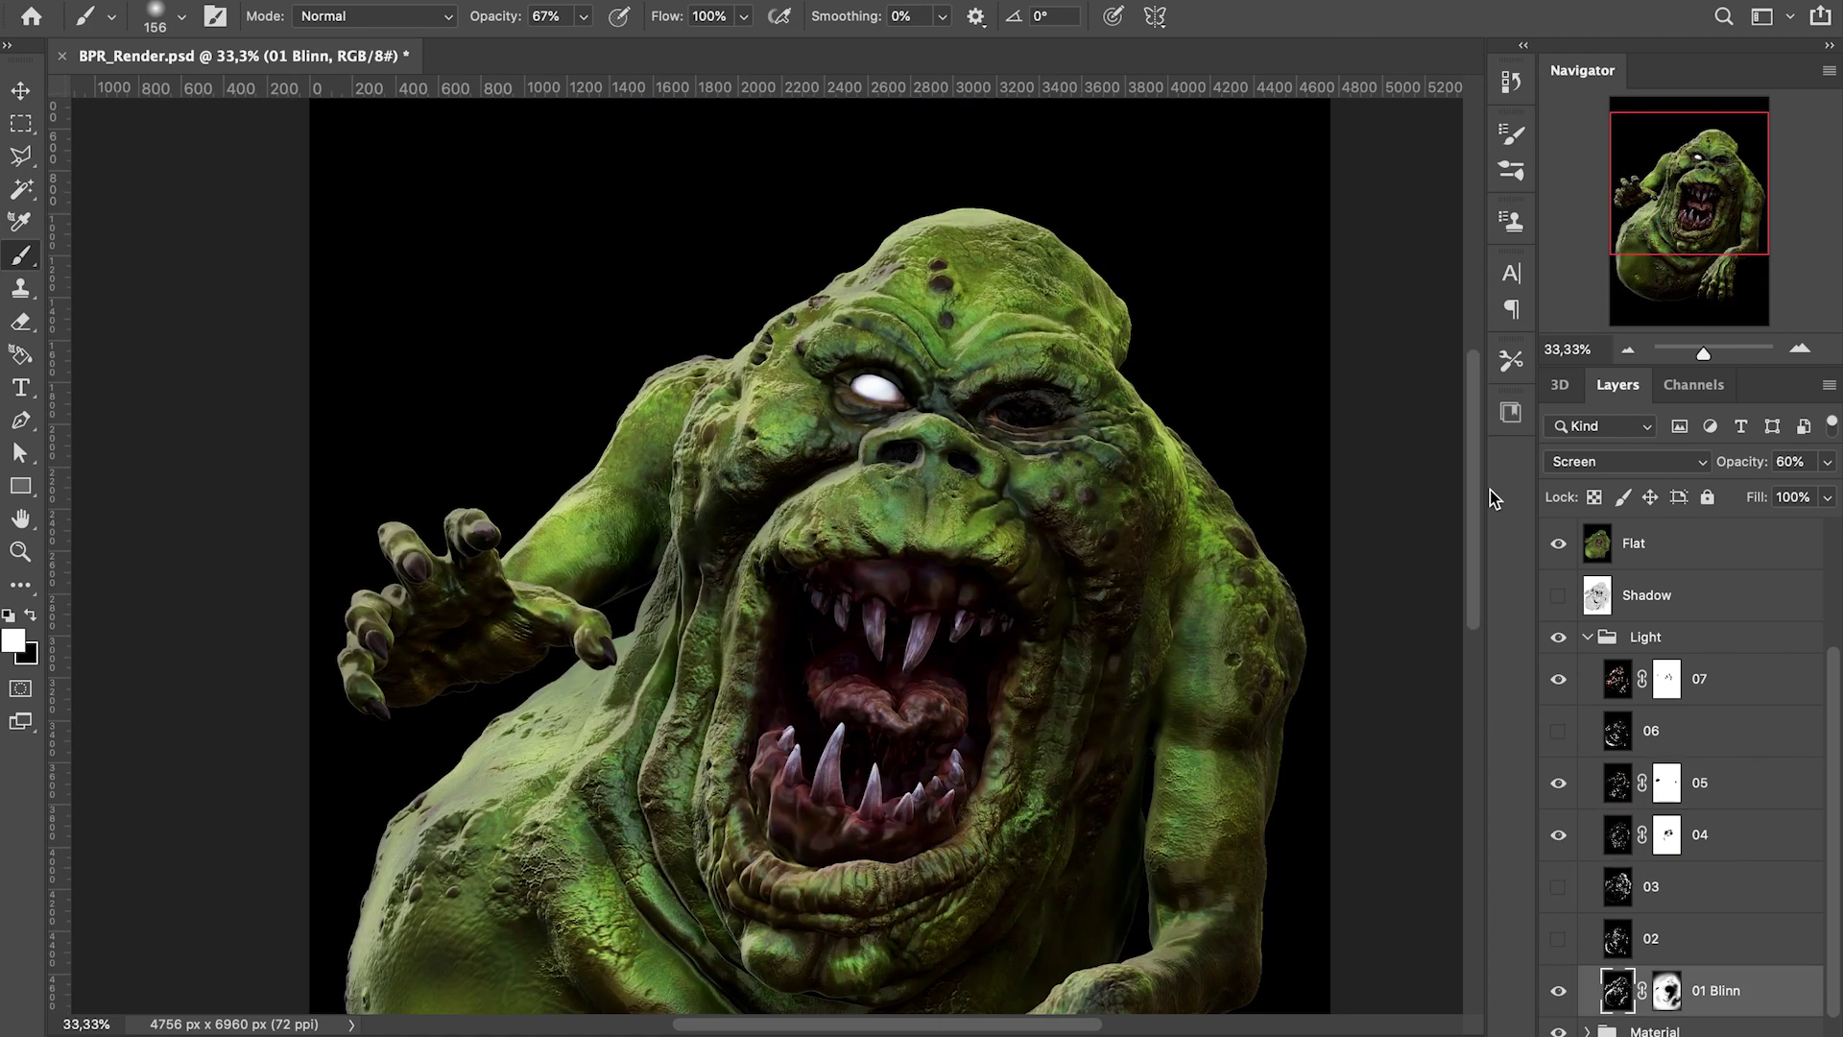
scroll(1489, 490, "down", 5)
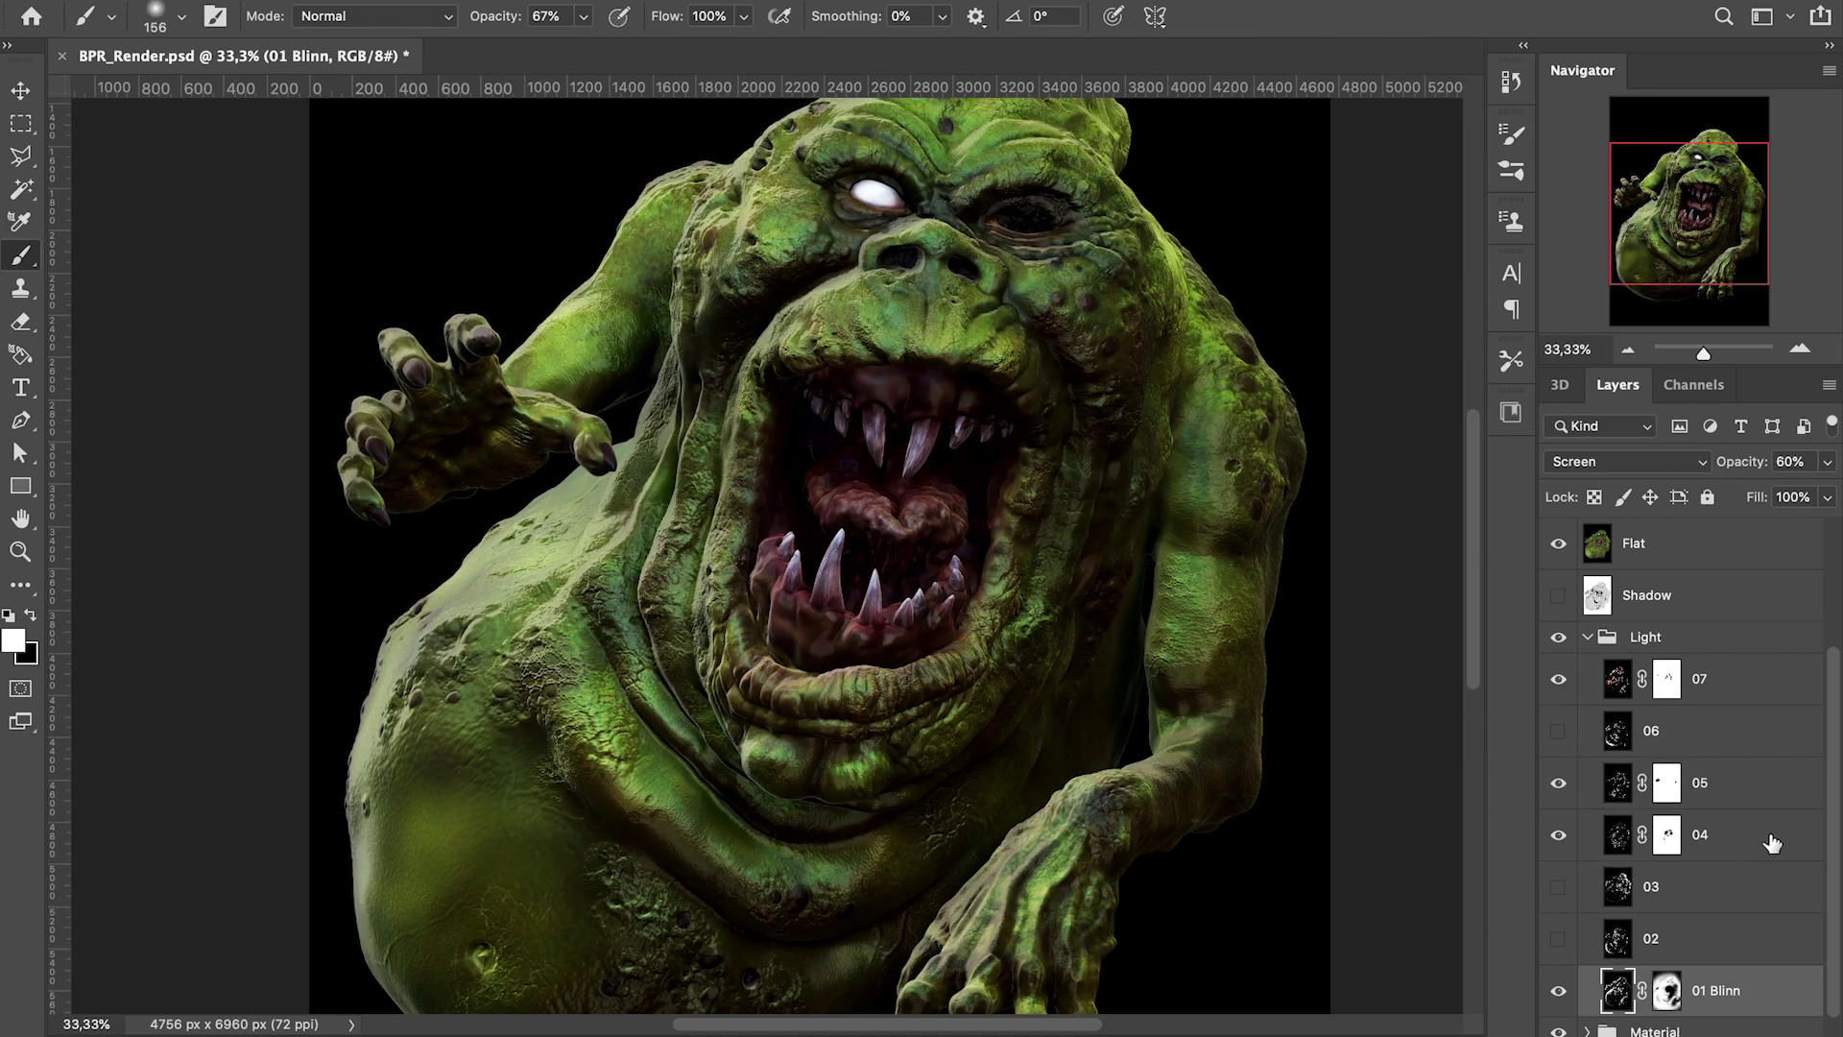
Collapse the Light group, then select and show the Depth layer
left_click(1587, 638)
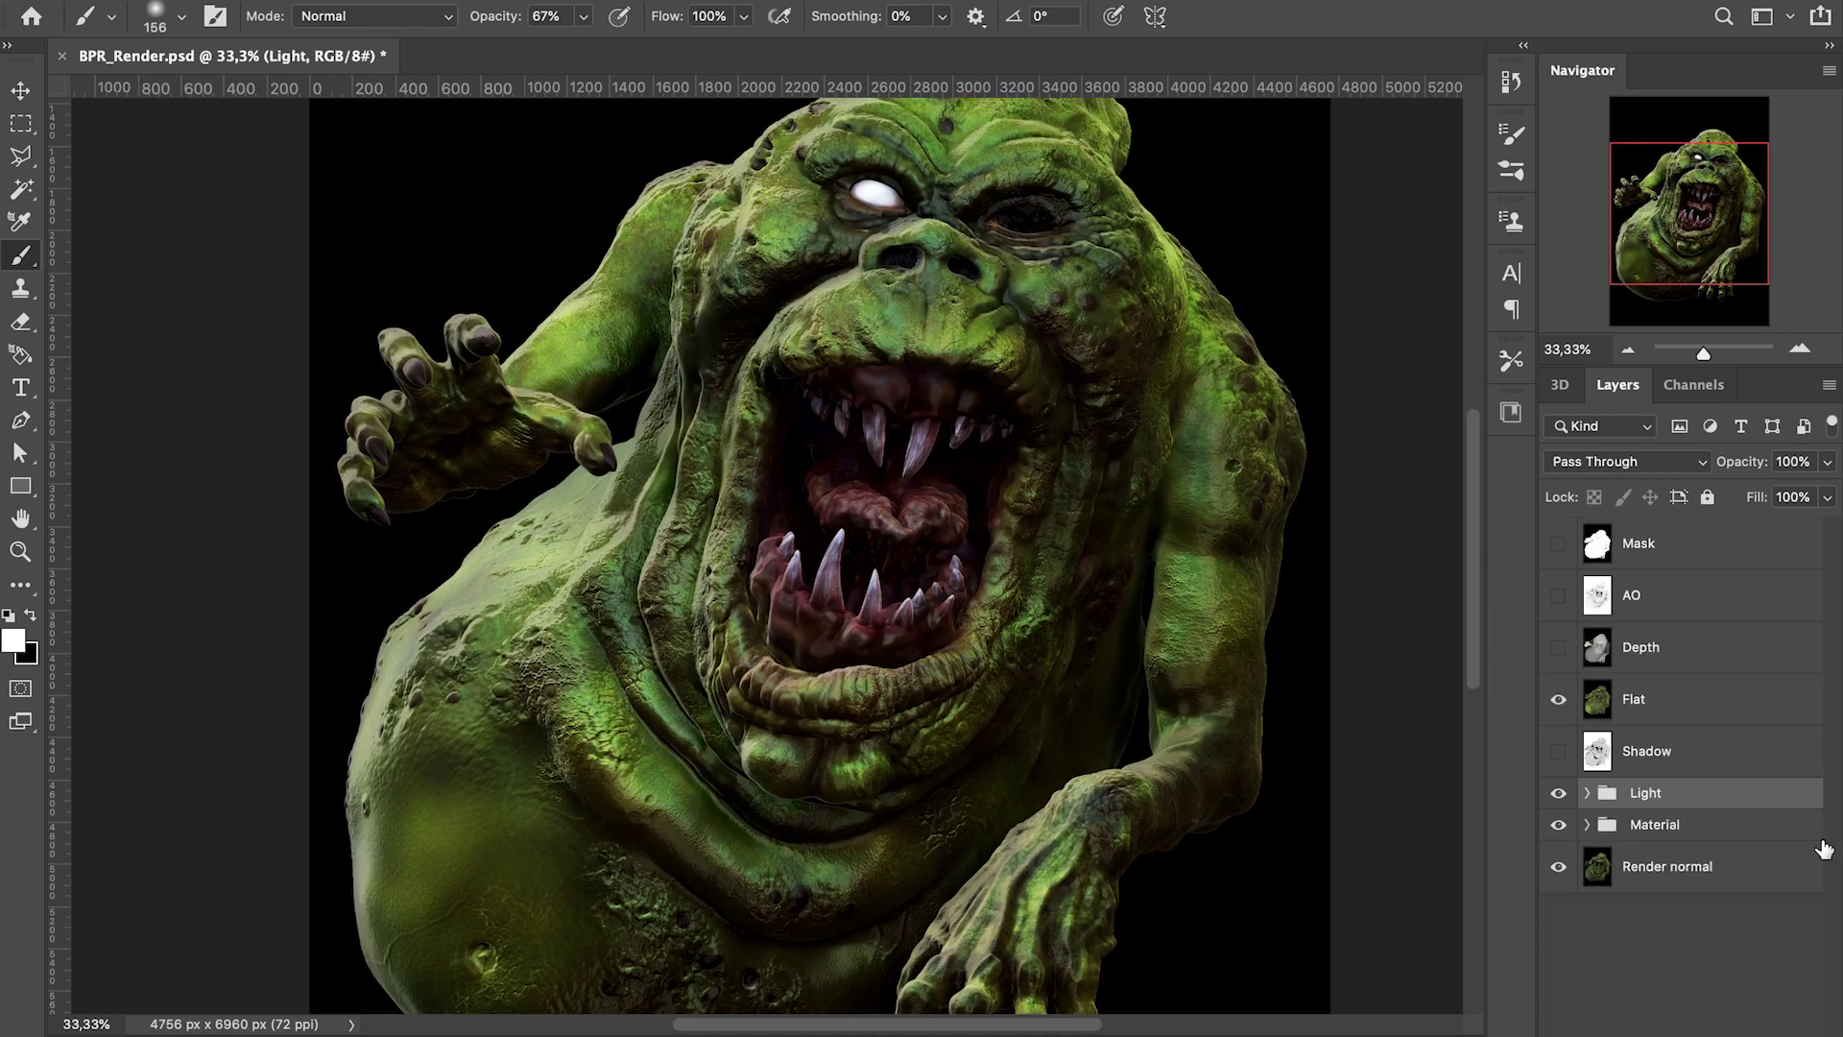
left_click(1676, 657)
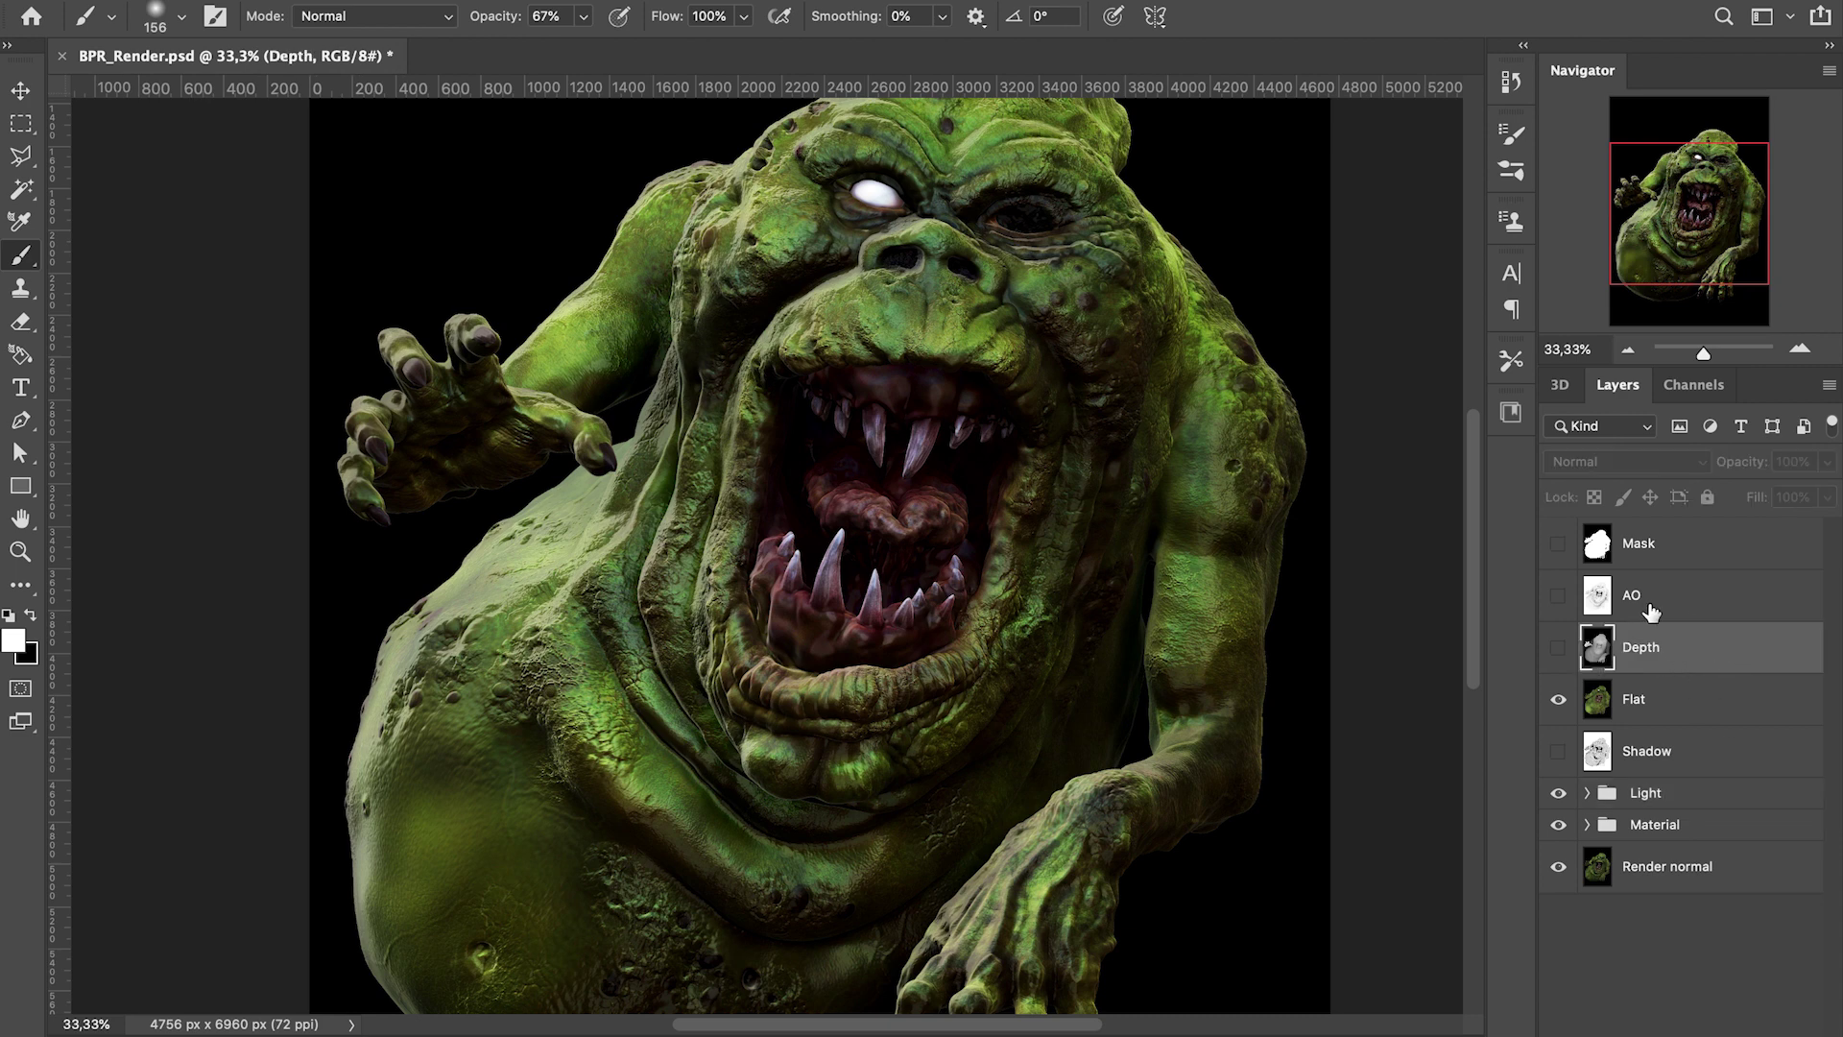
left_click(1557, 649)
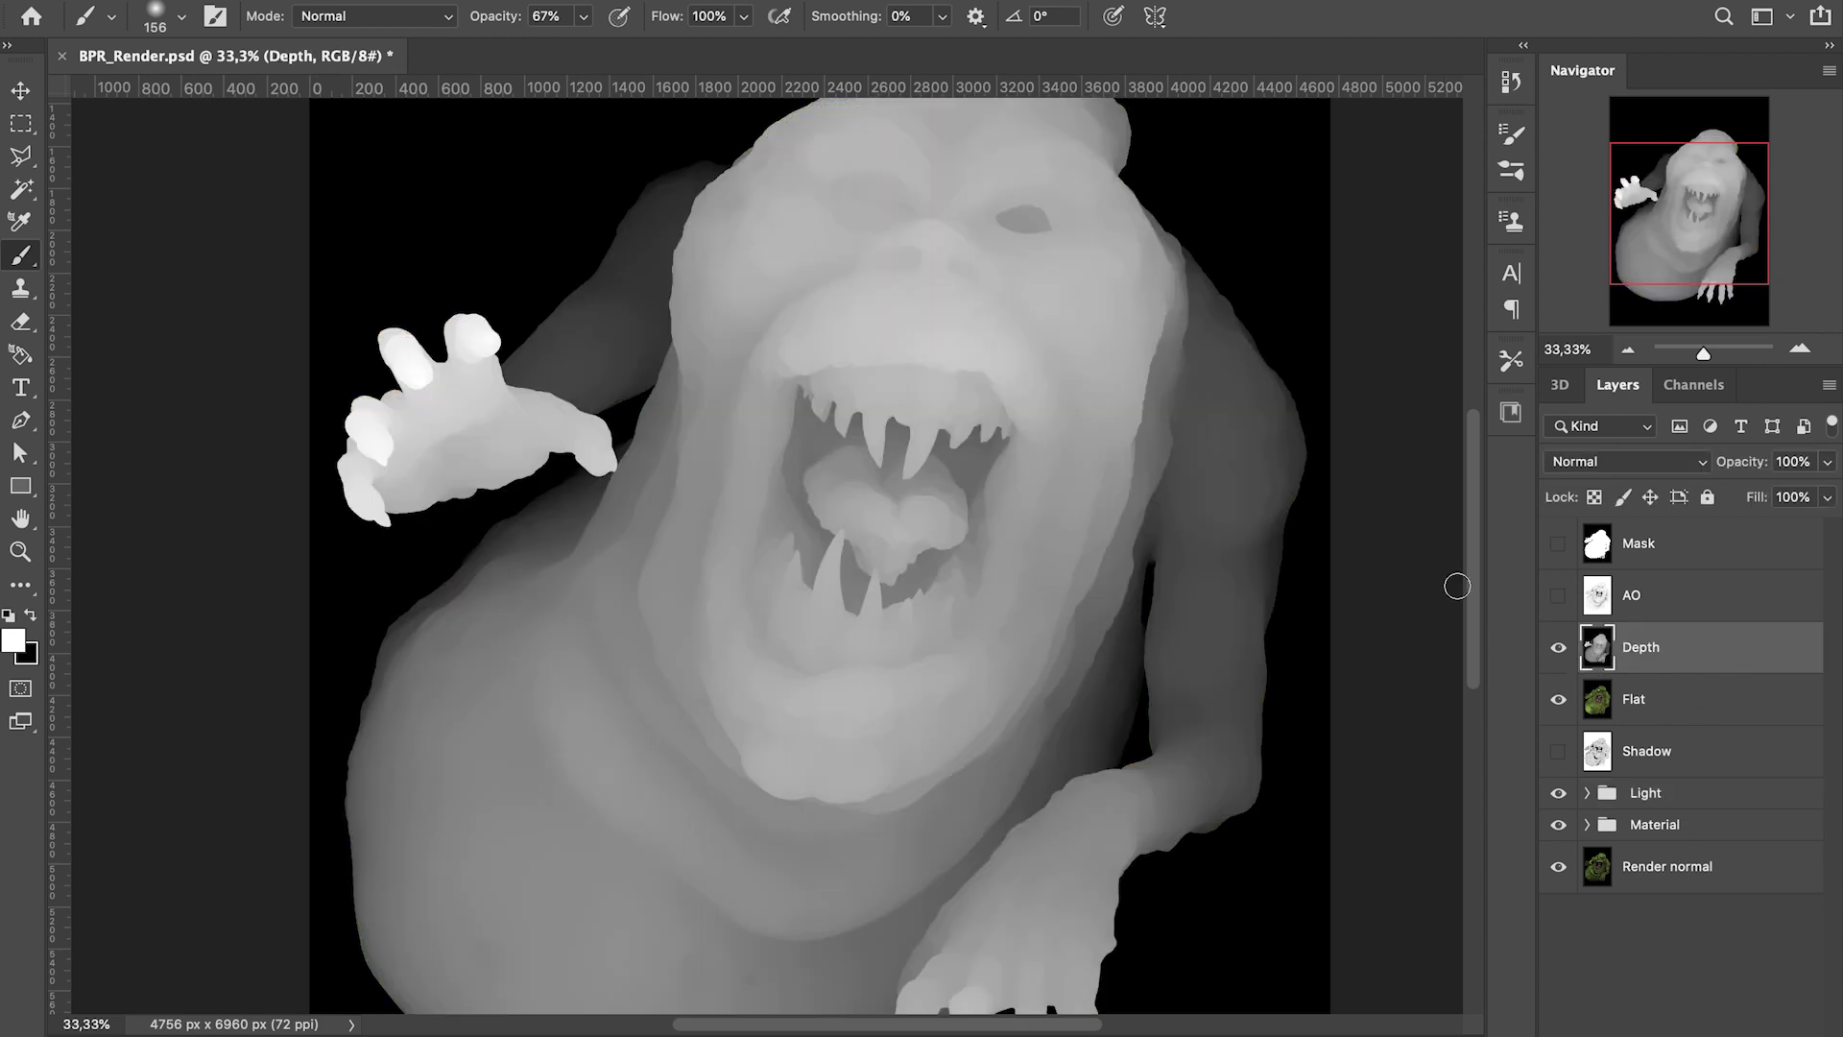
key("super+minus")
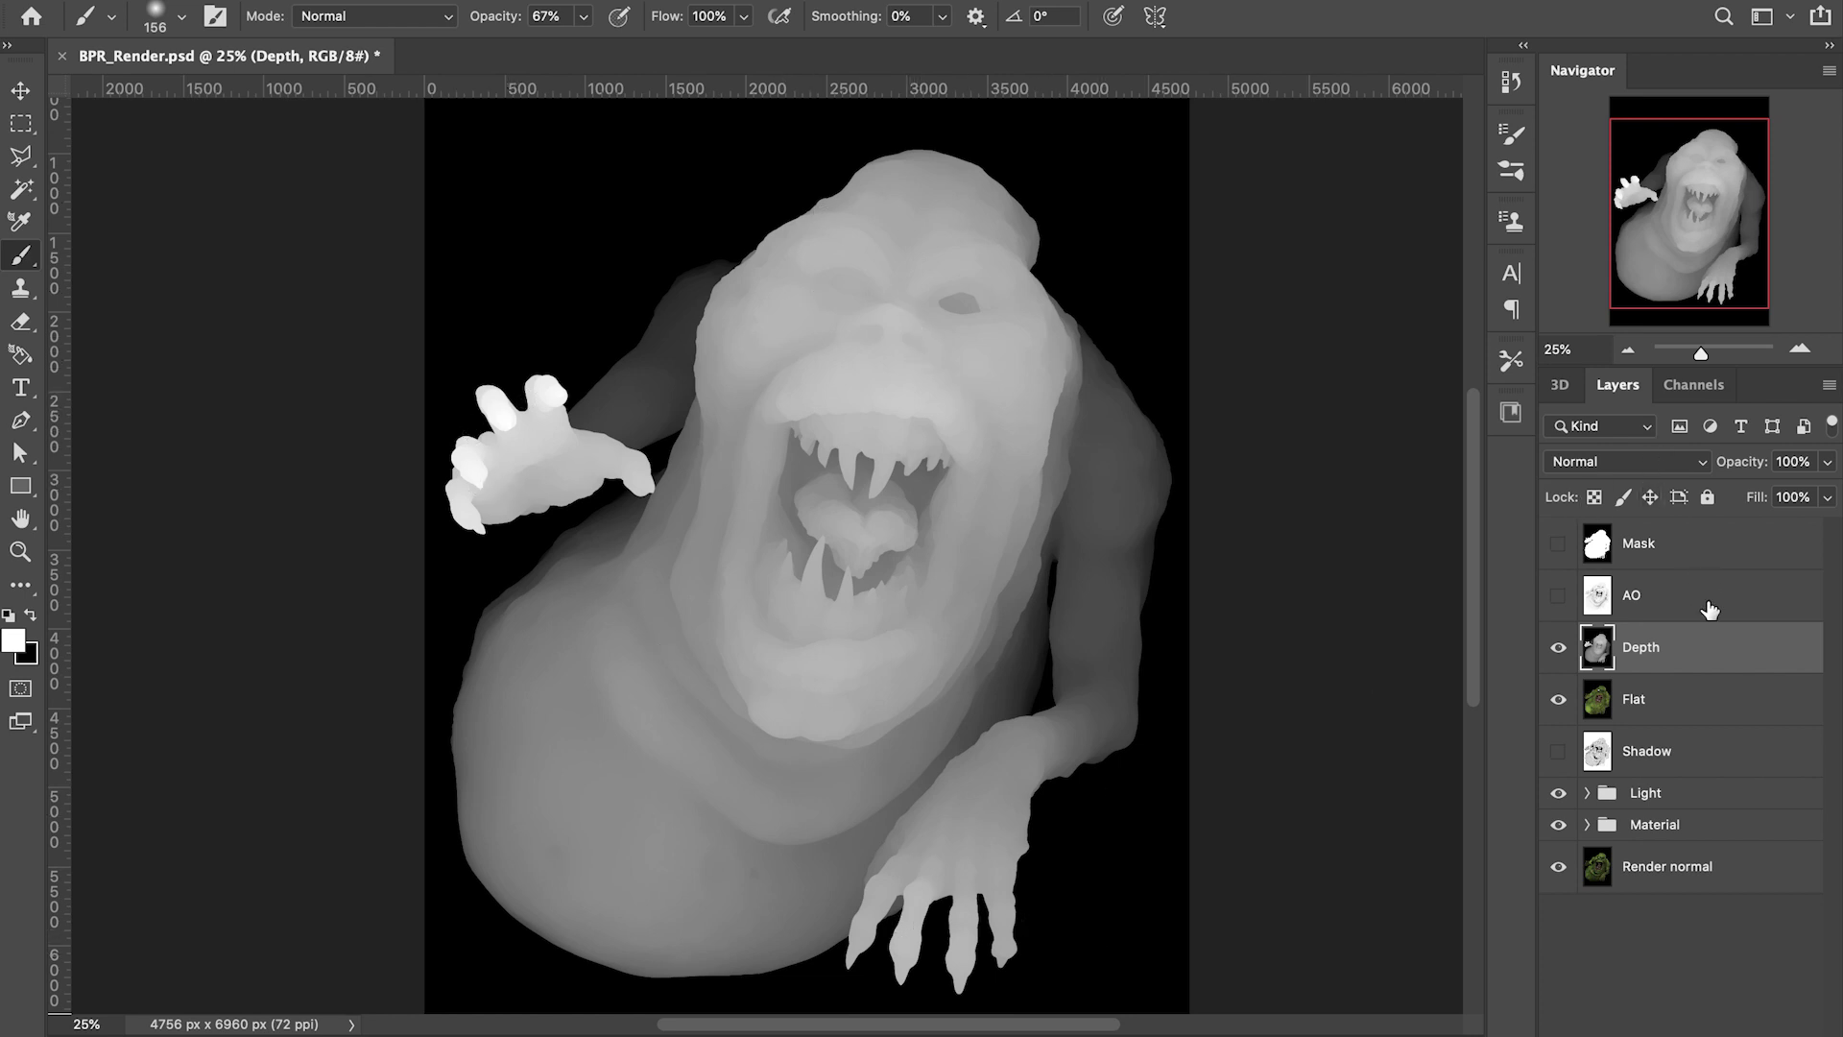
Apply a Levels adjustment to the Depth layer with input levels 89, 1.04 and 225
left_click(311, 0)
mouse_move(328, 24)
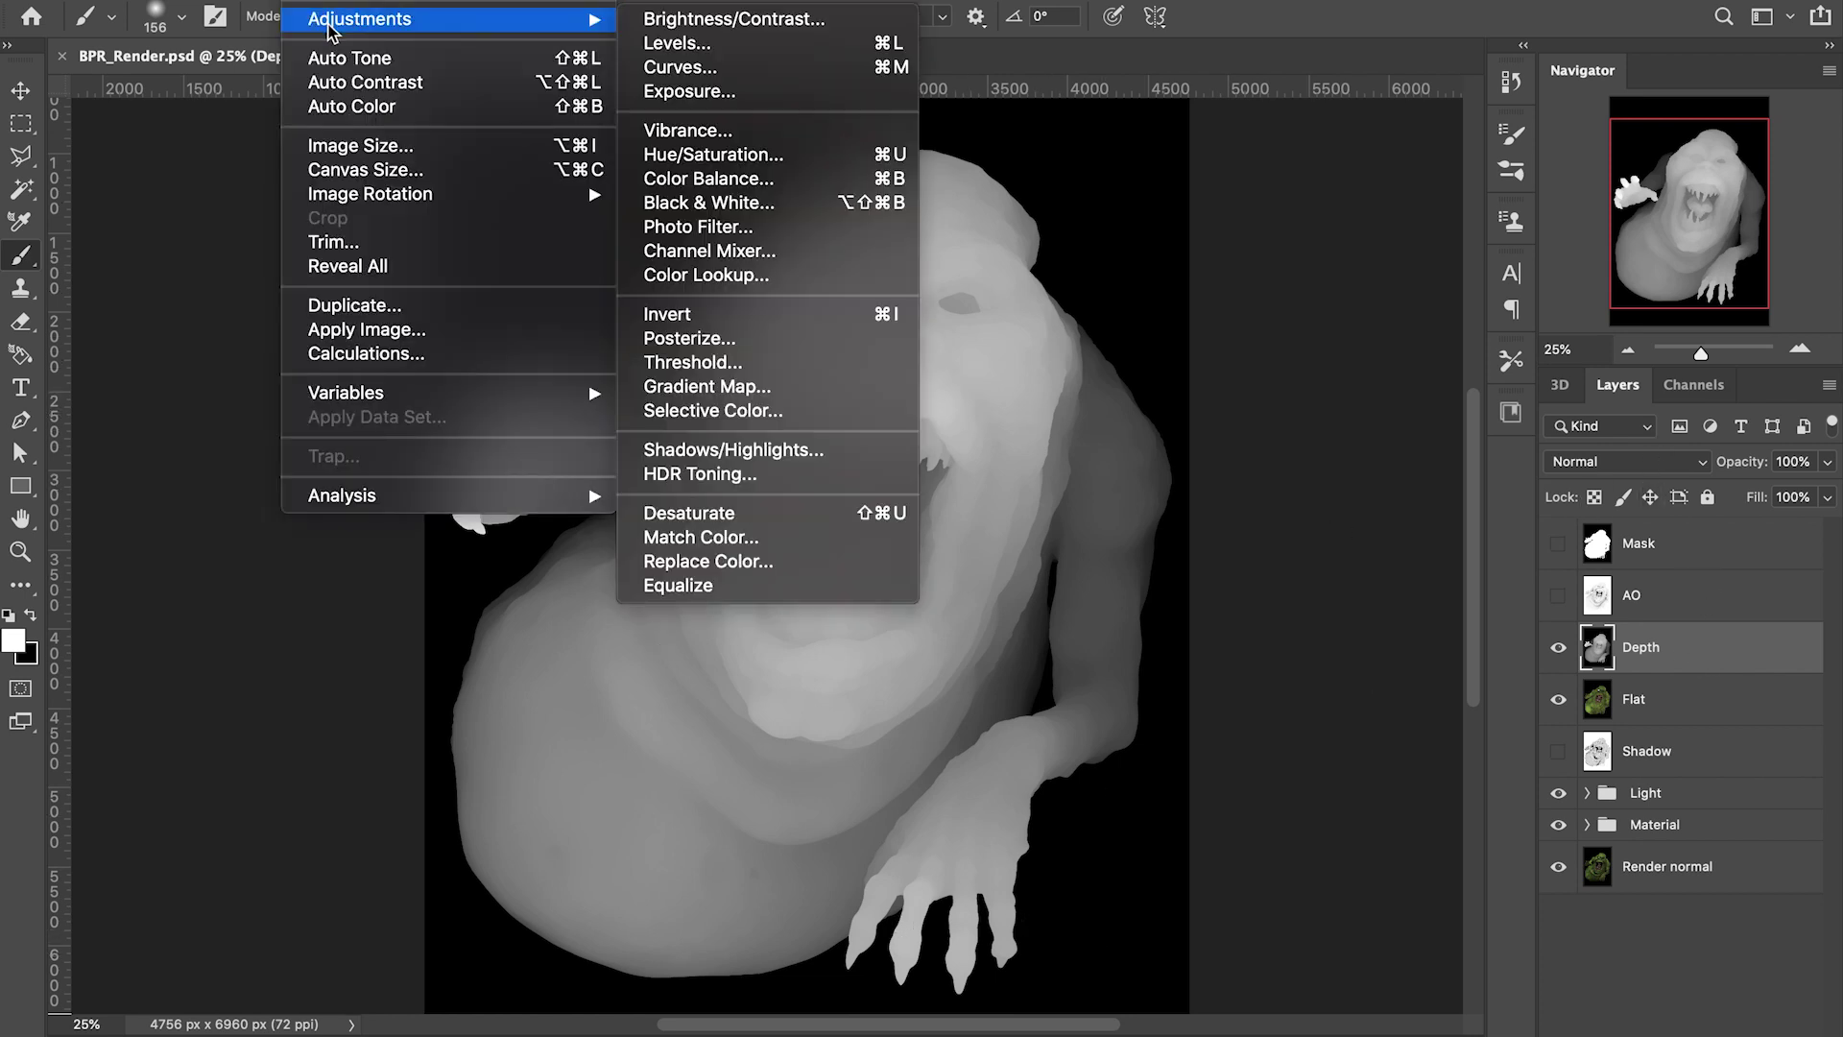
left_click(676, 44)
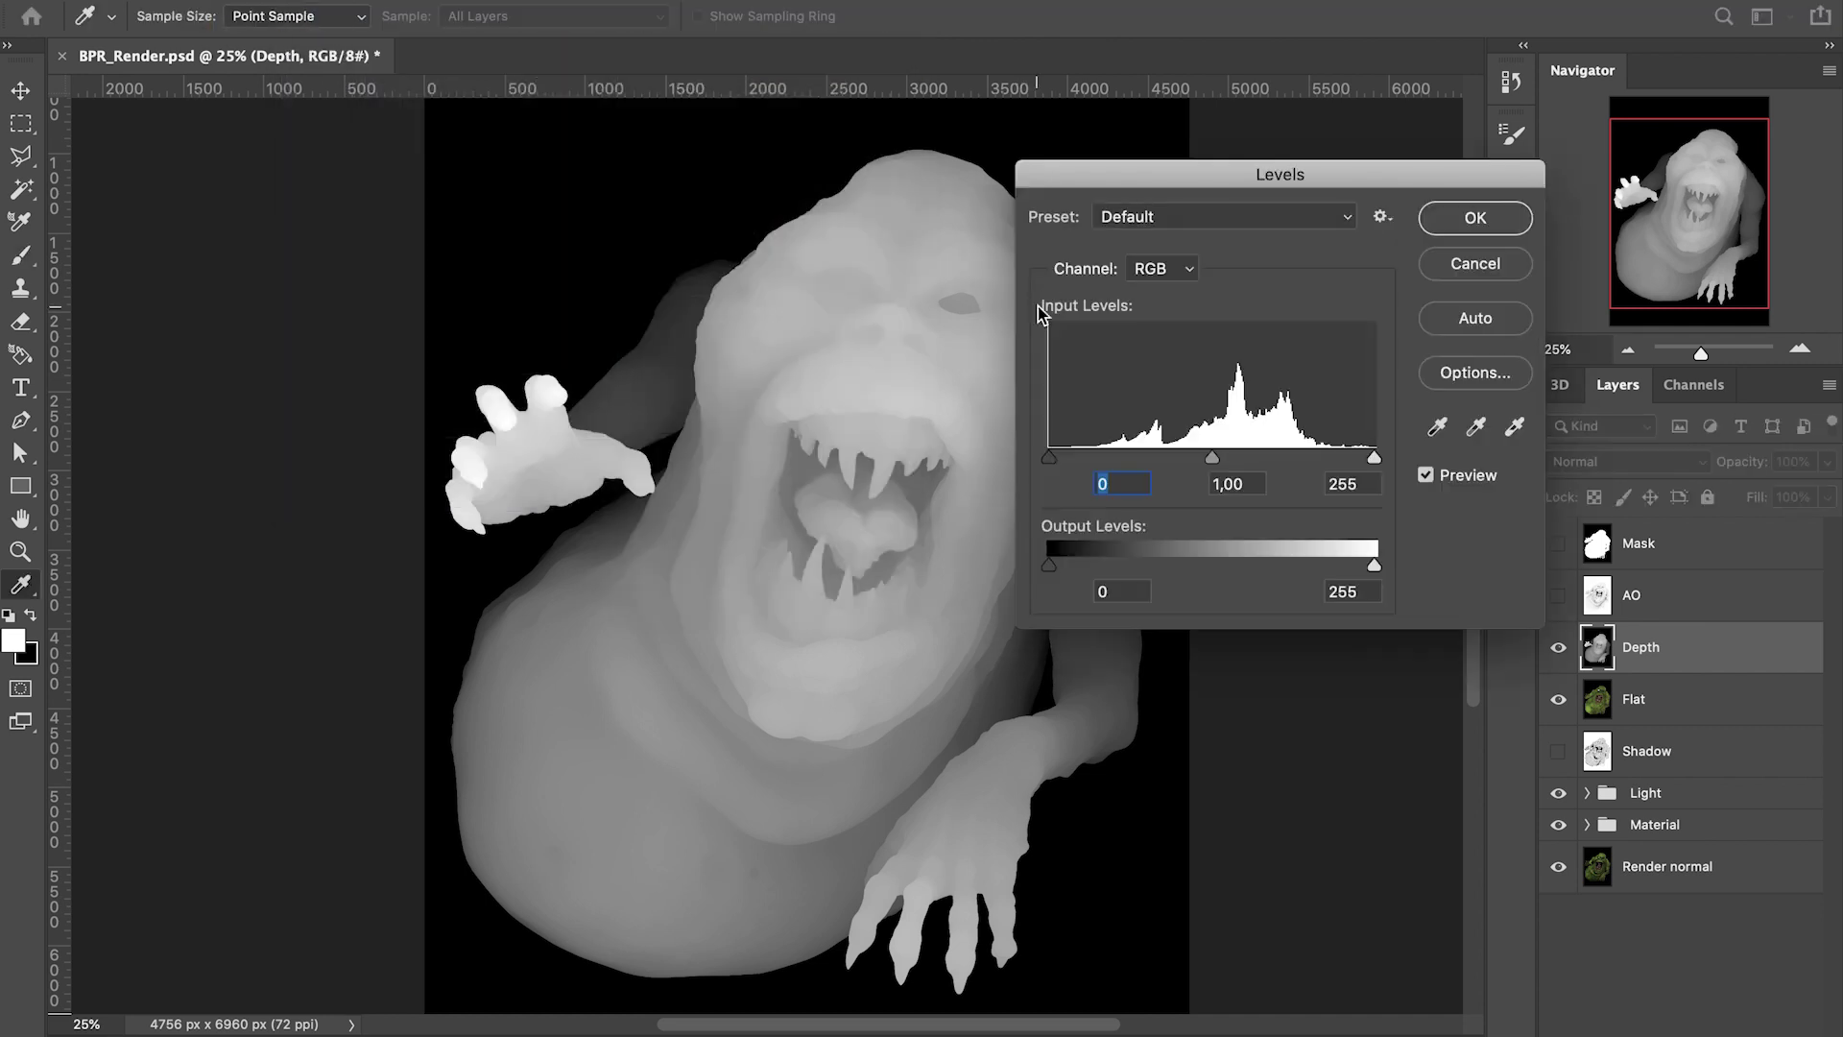
left_click_drag(1064, 459, 1183, 459)
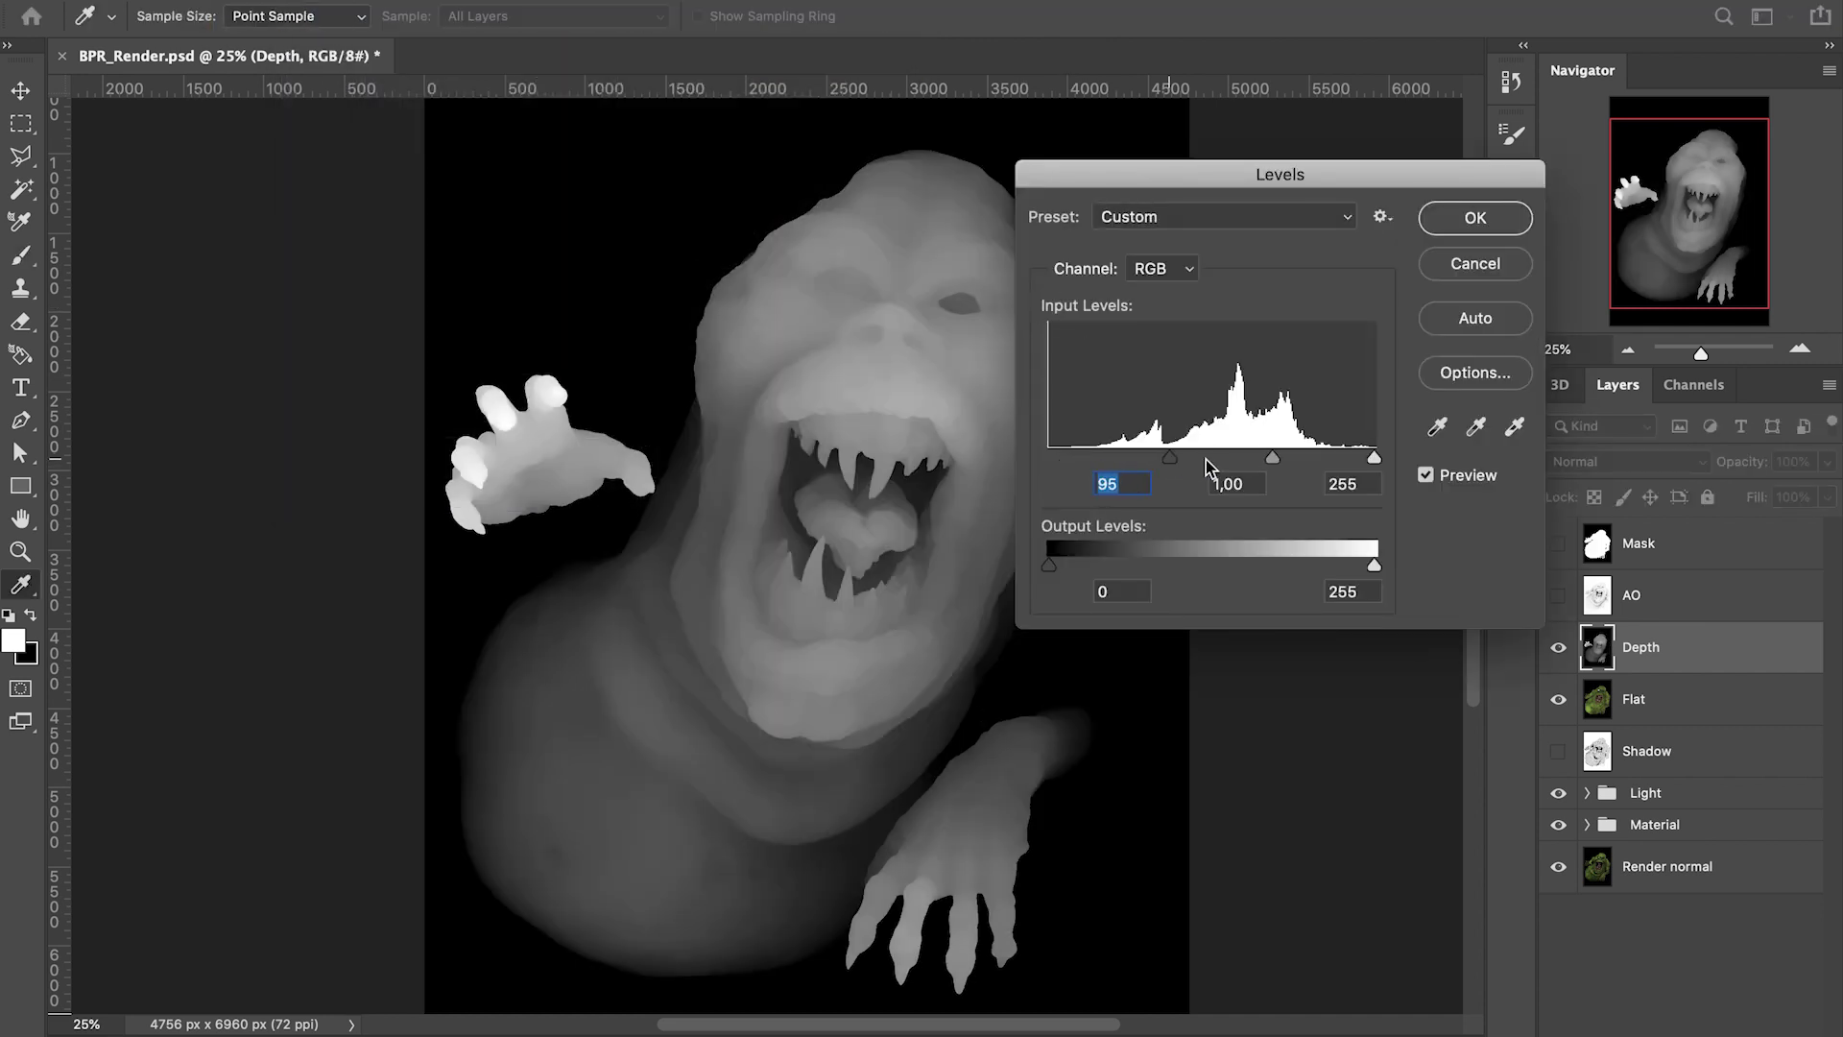
mouse_move(1372, 459)
left_mouse_down()
mouse_move(1157, 461)
mouse_move(1341, 459)
left_mouse_up()
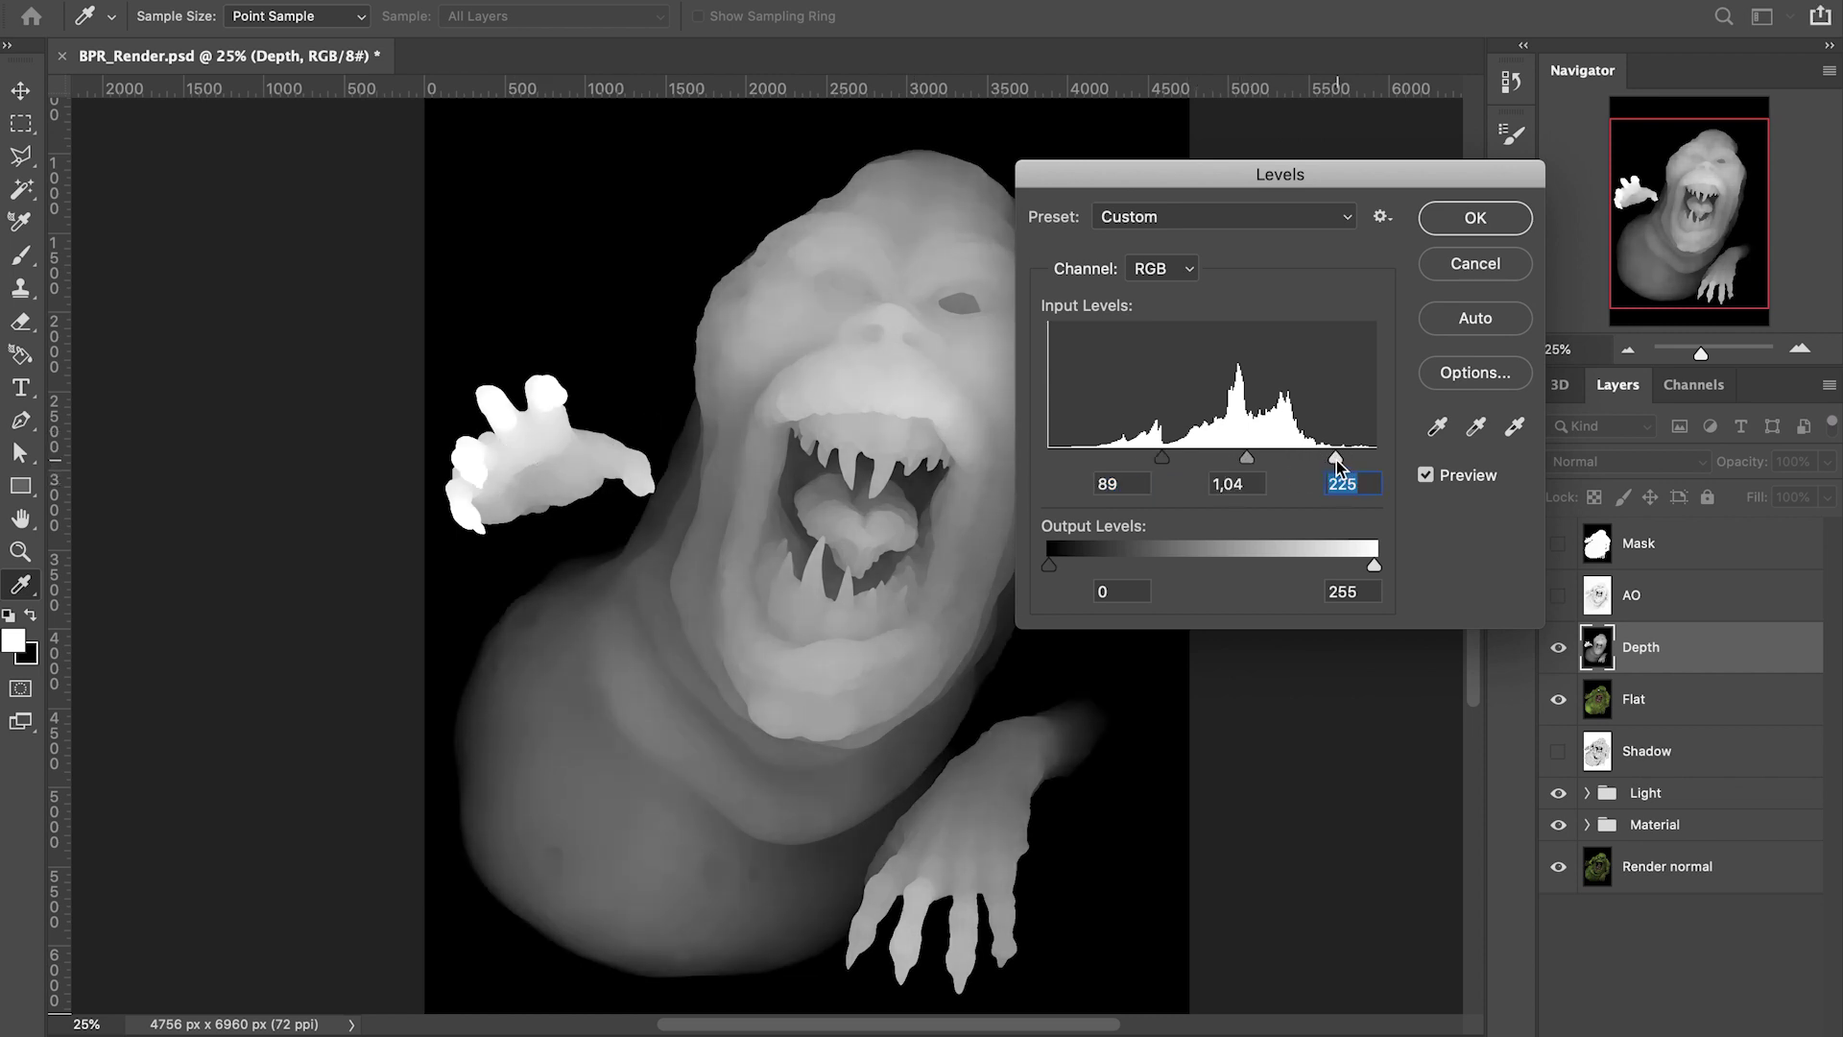
left_click(1465, 222)
key("b")
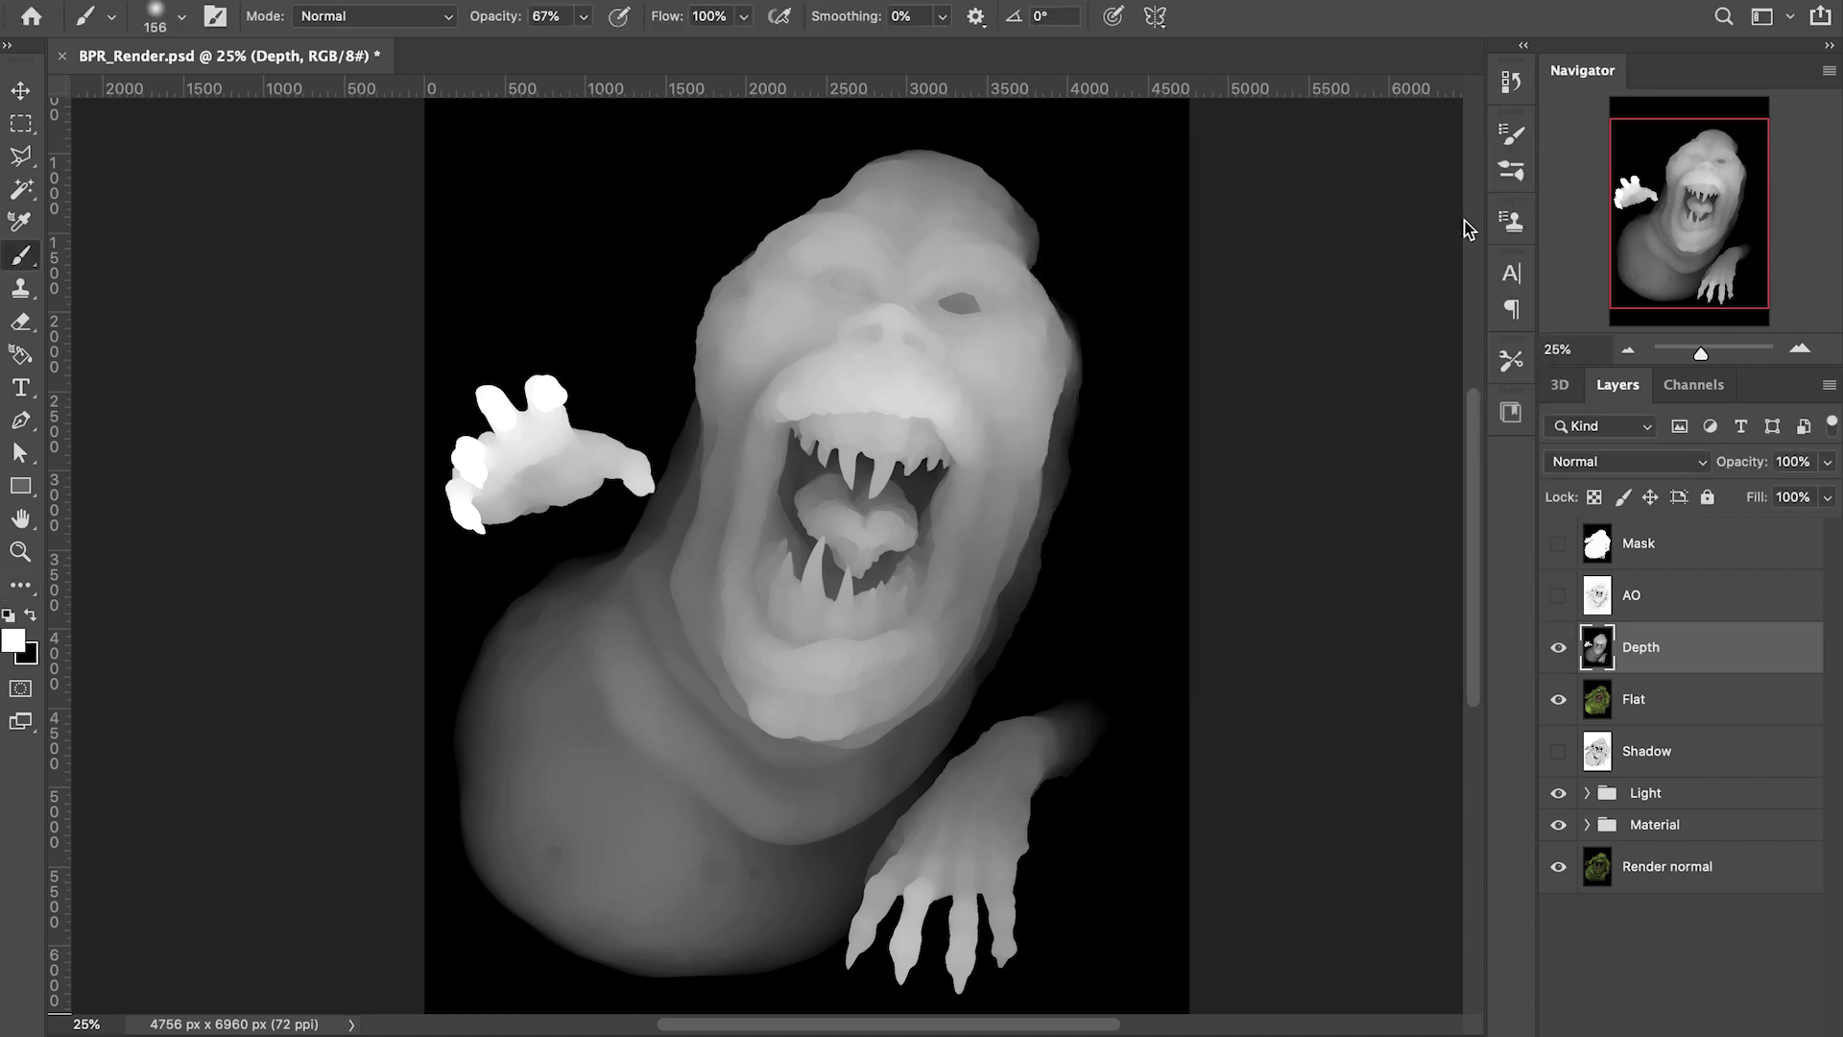
Blend the Depth layer with Soft Light at 78% opacity
left_click(1672, 464)
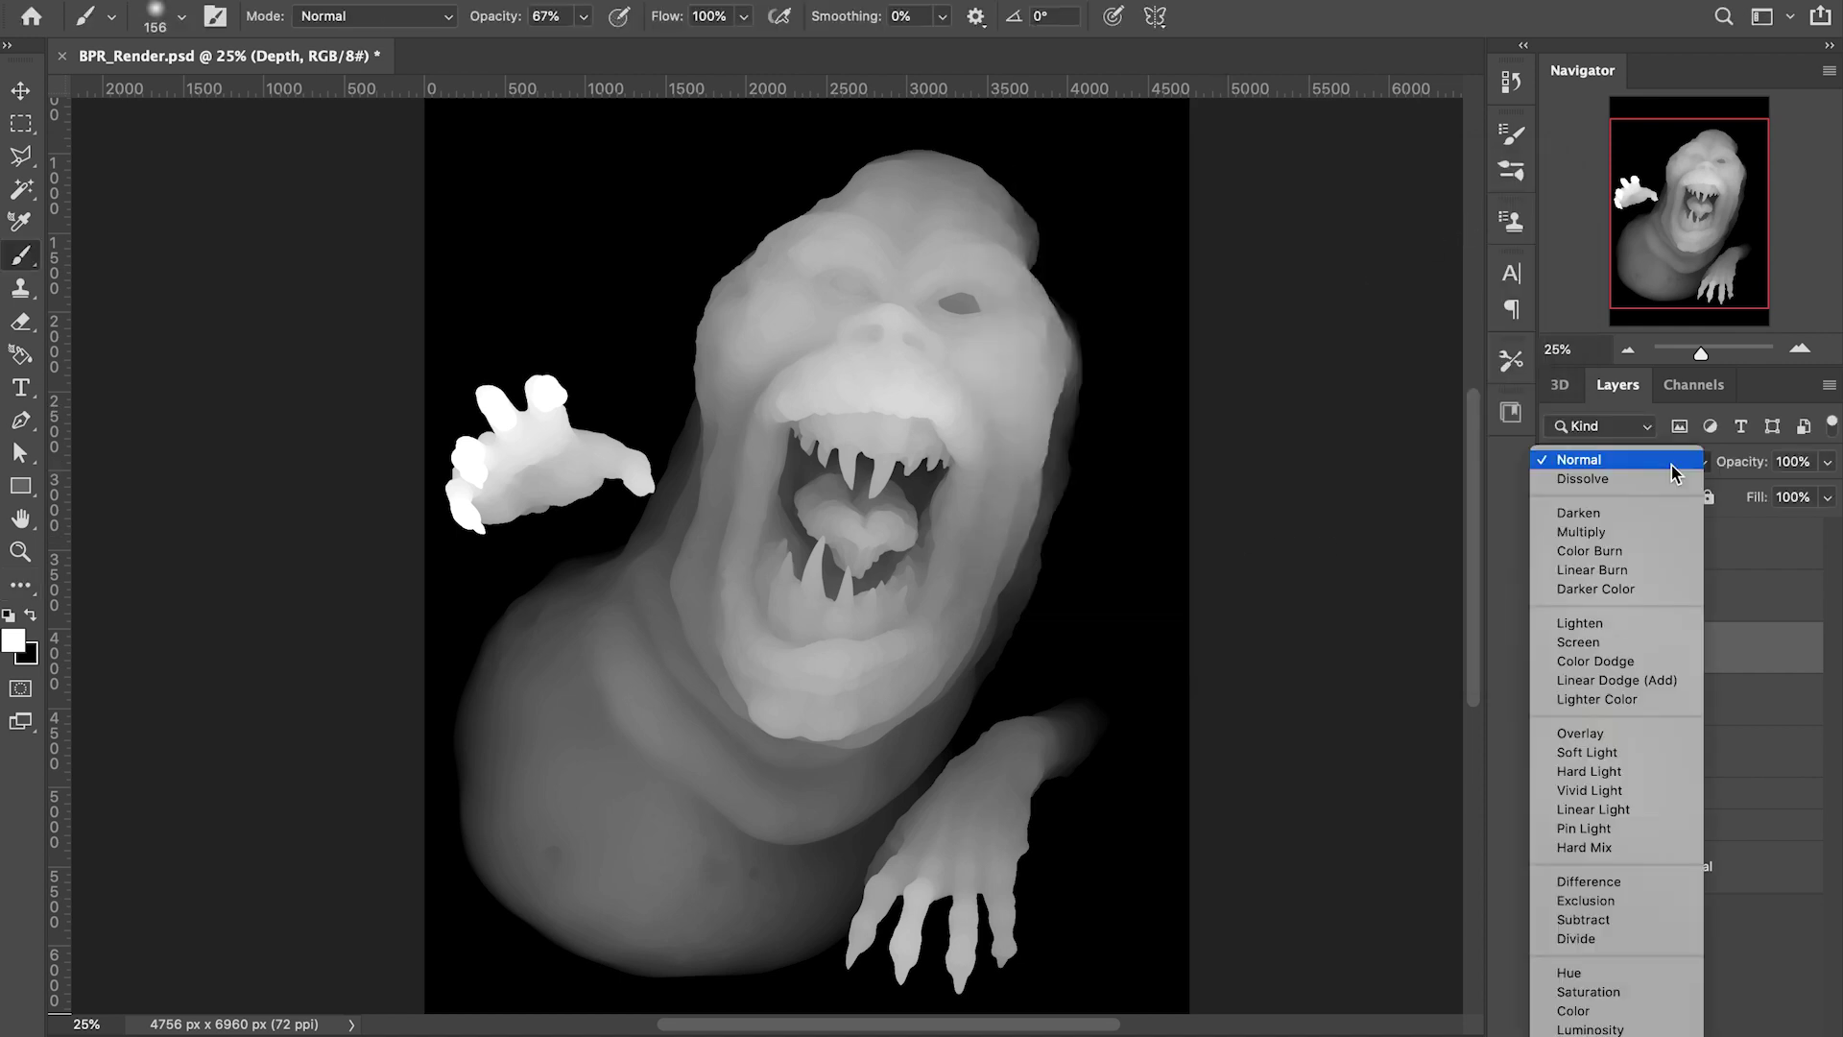
left_click(1618, 748)
left_click(1826, 462)
left_click_drag(1757, 492, 1801, 493)
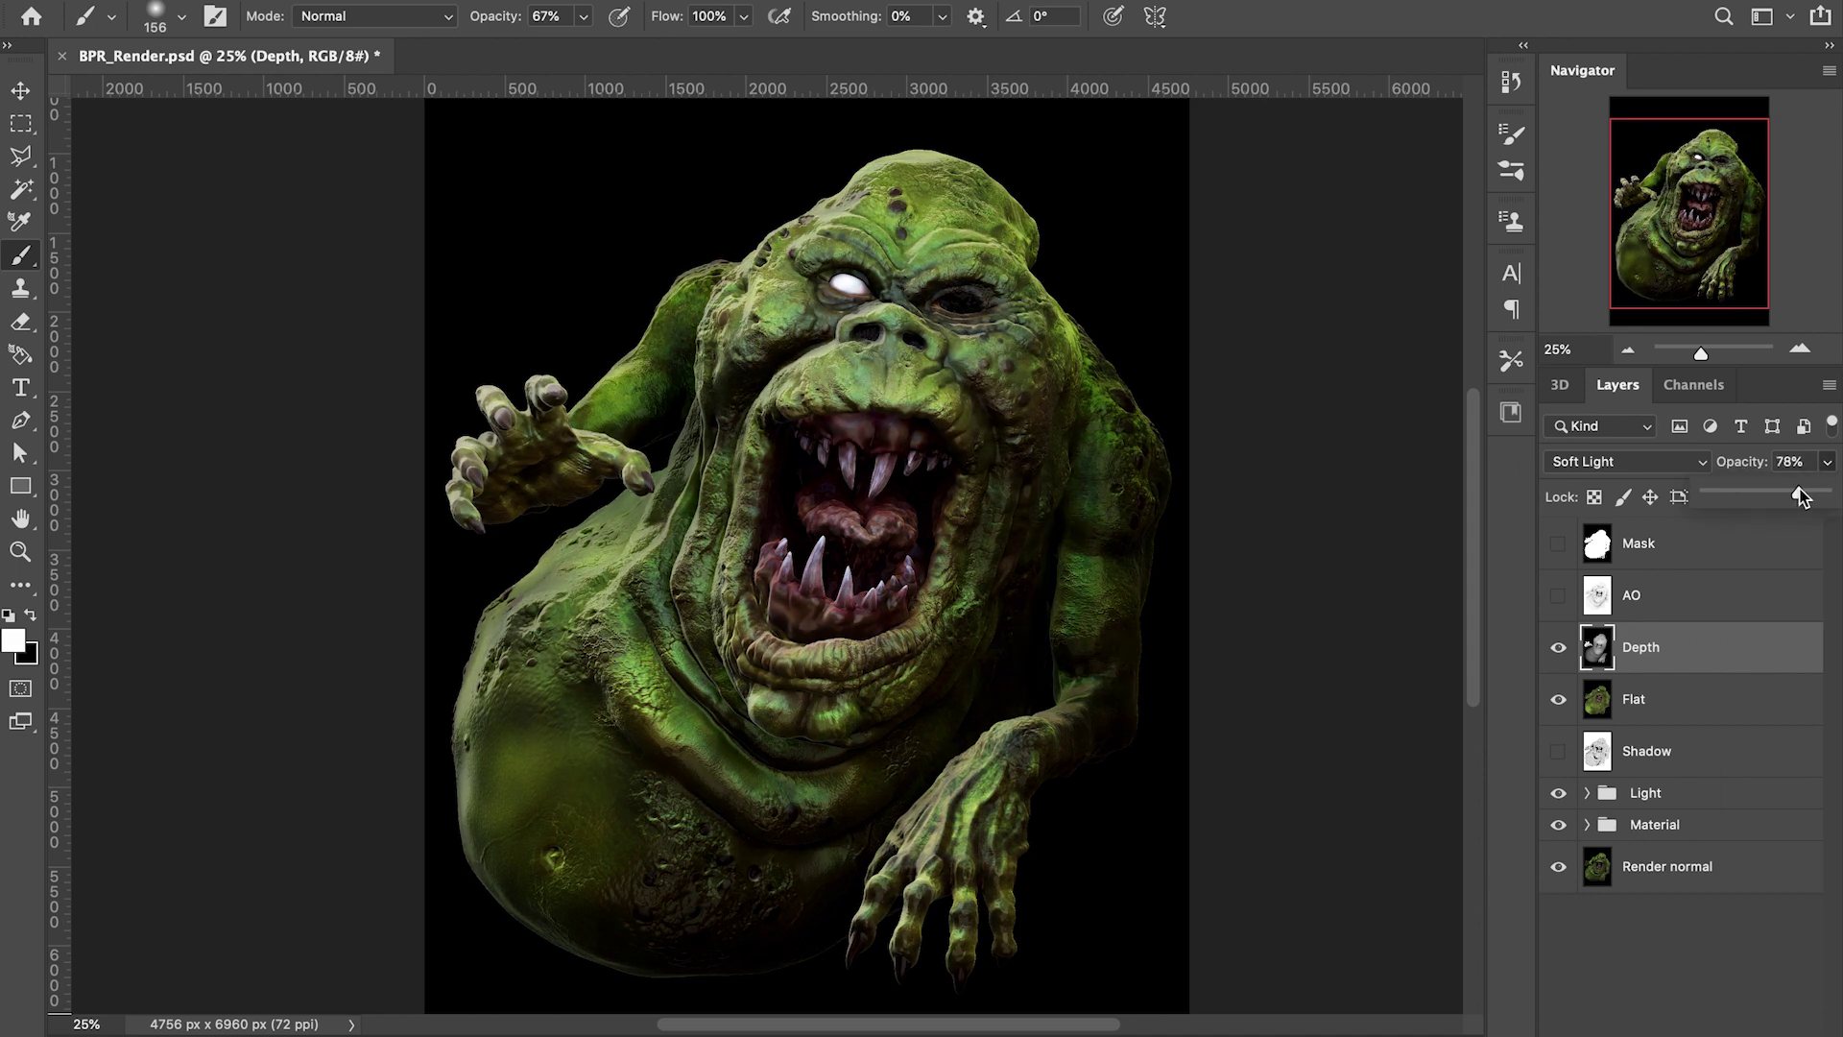
Show the AO layer and darken its shadows with Levels by raising the black input point
left_click(1579, 600)
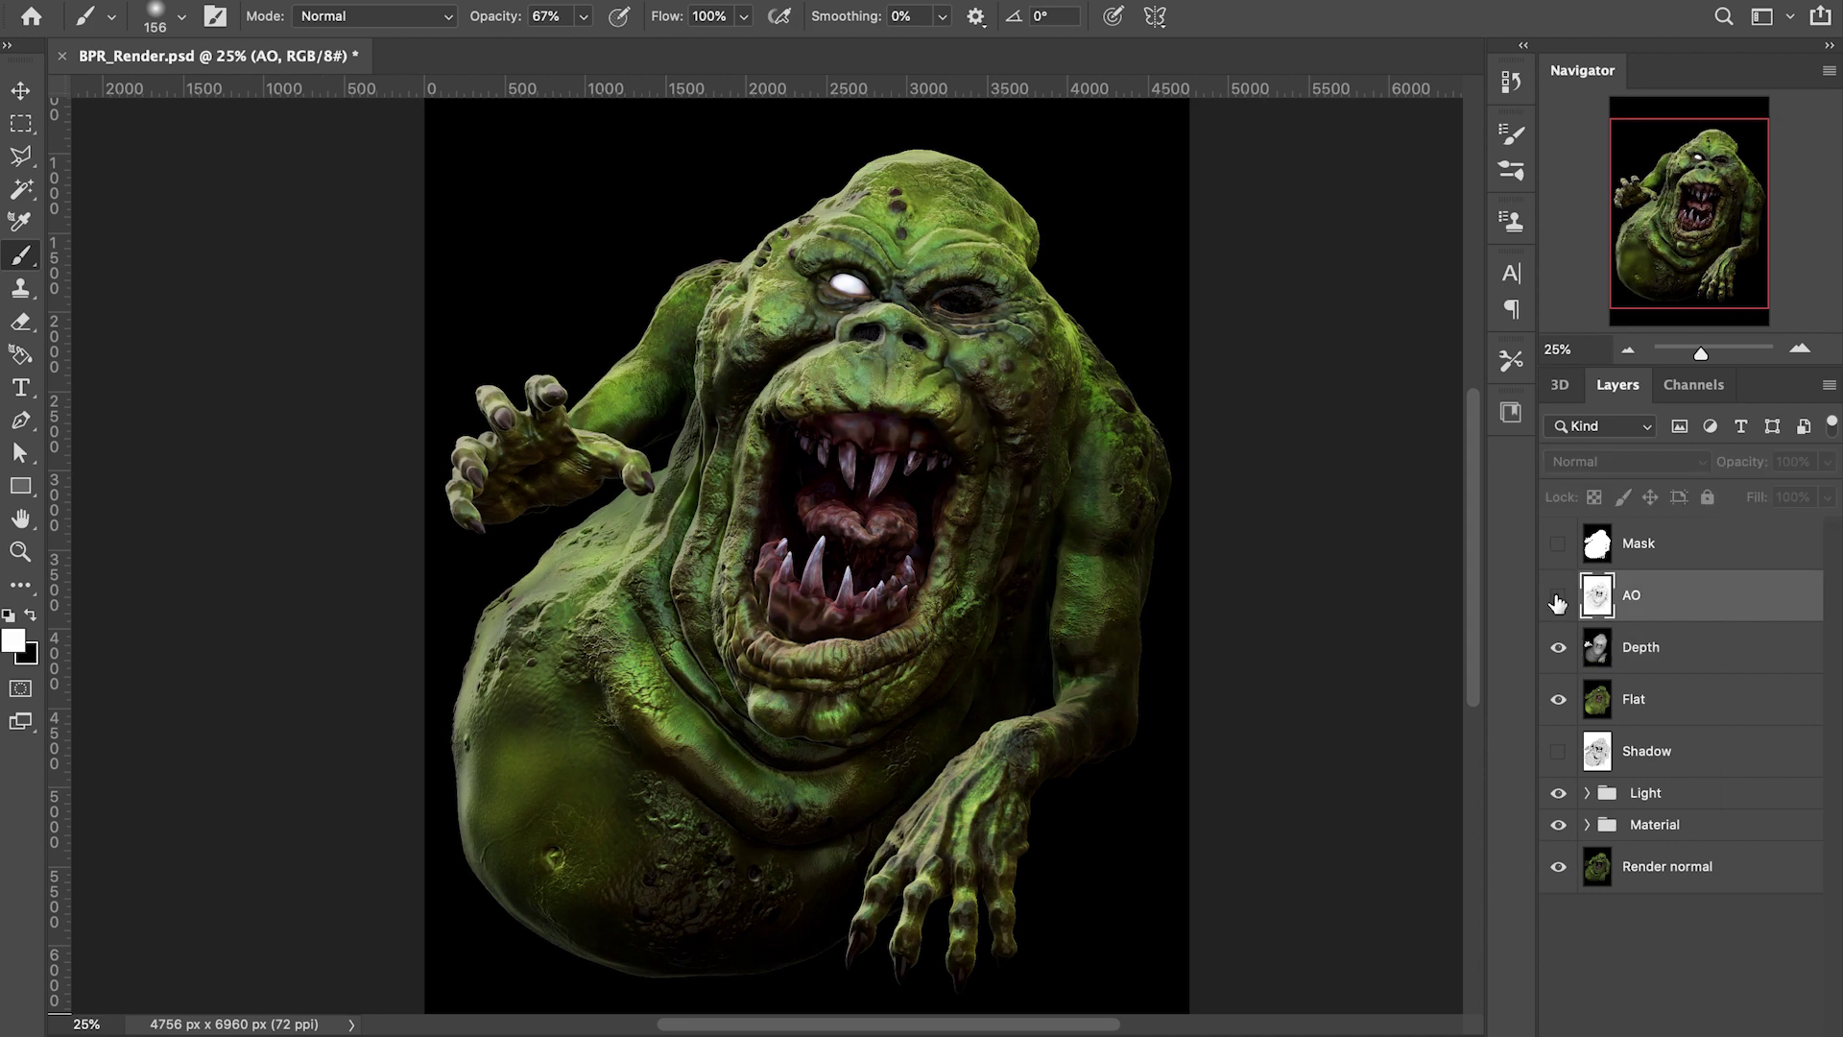
left_click(1557, 597)
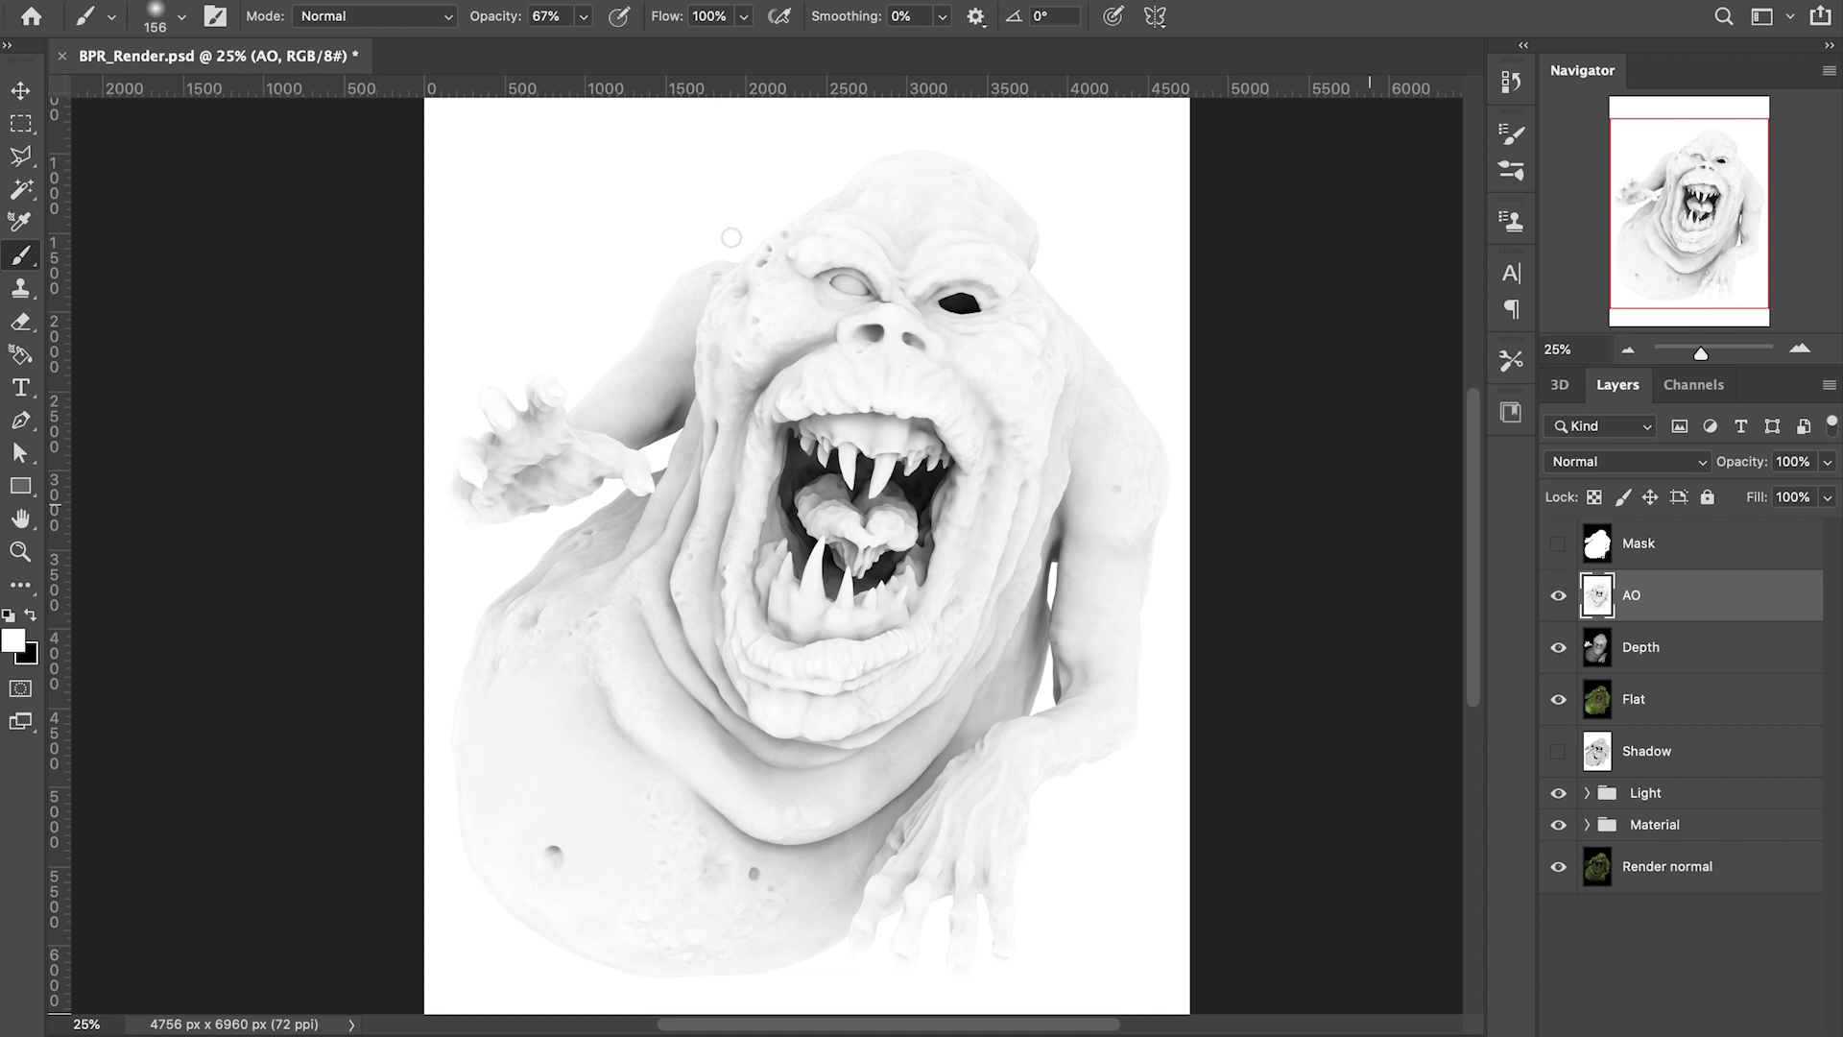
left_click(305, 1)
mouse_move(405, 18)
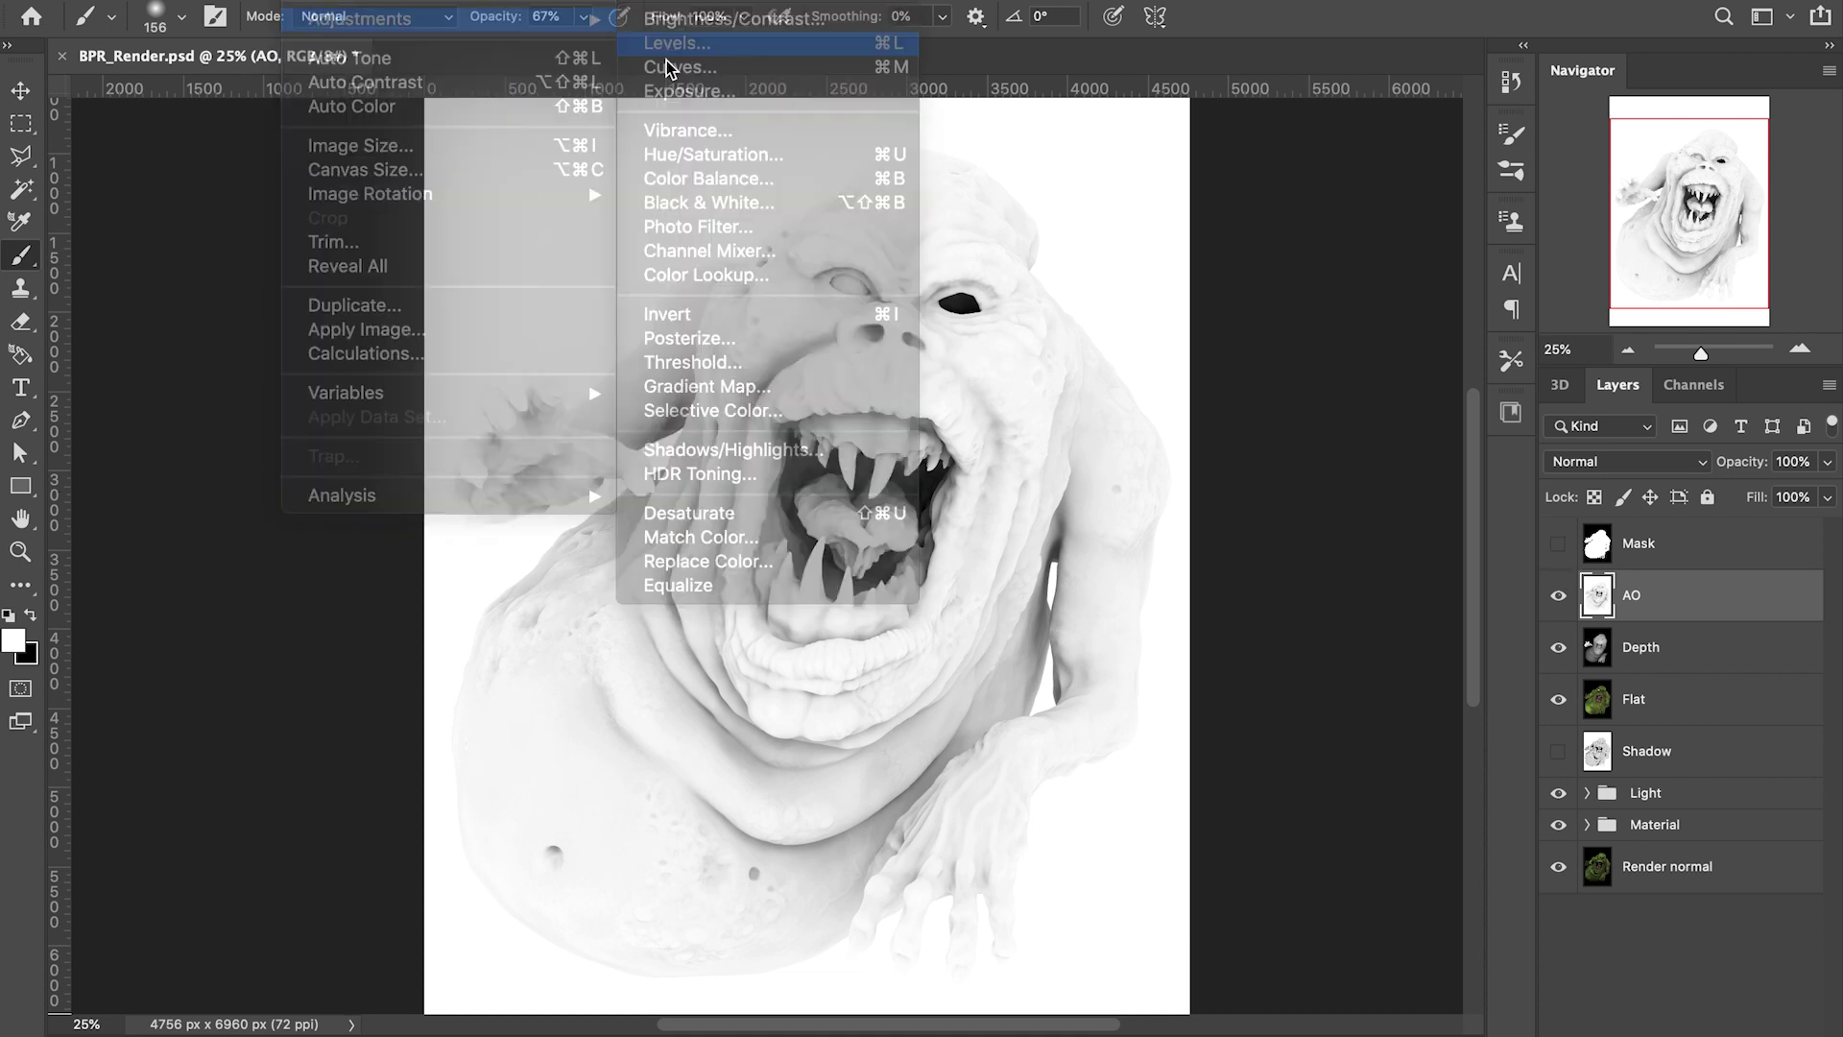
left_click(675, 44)
left_click_drag(1058, 462, 1154, 462)
left_click(1454, 221)
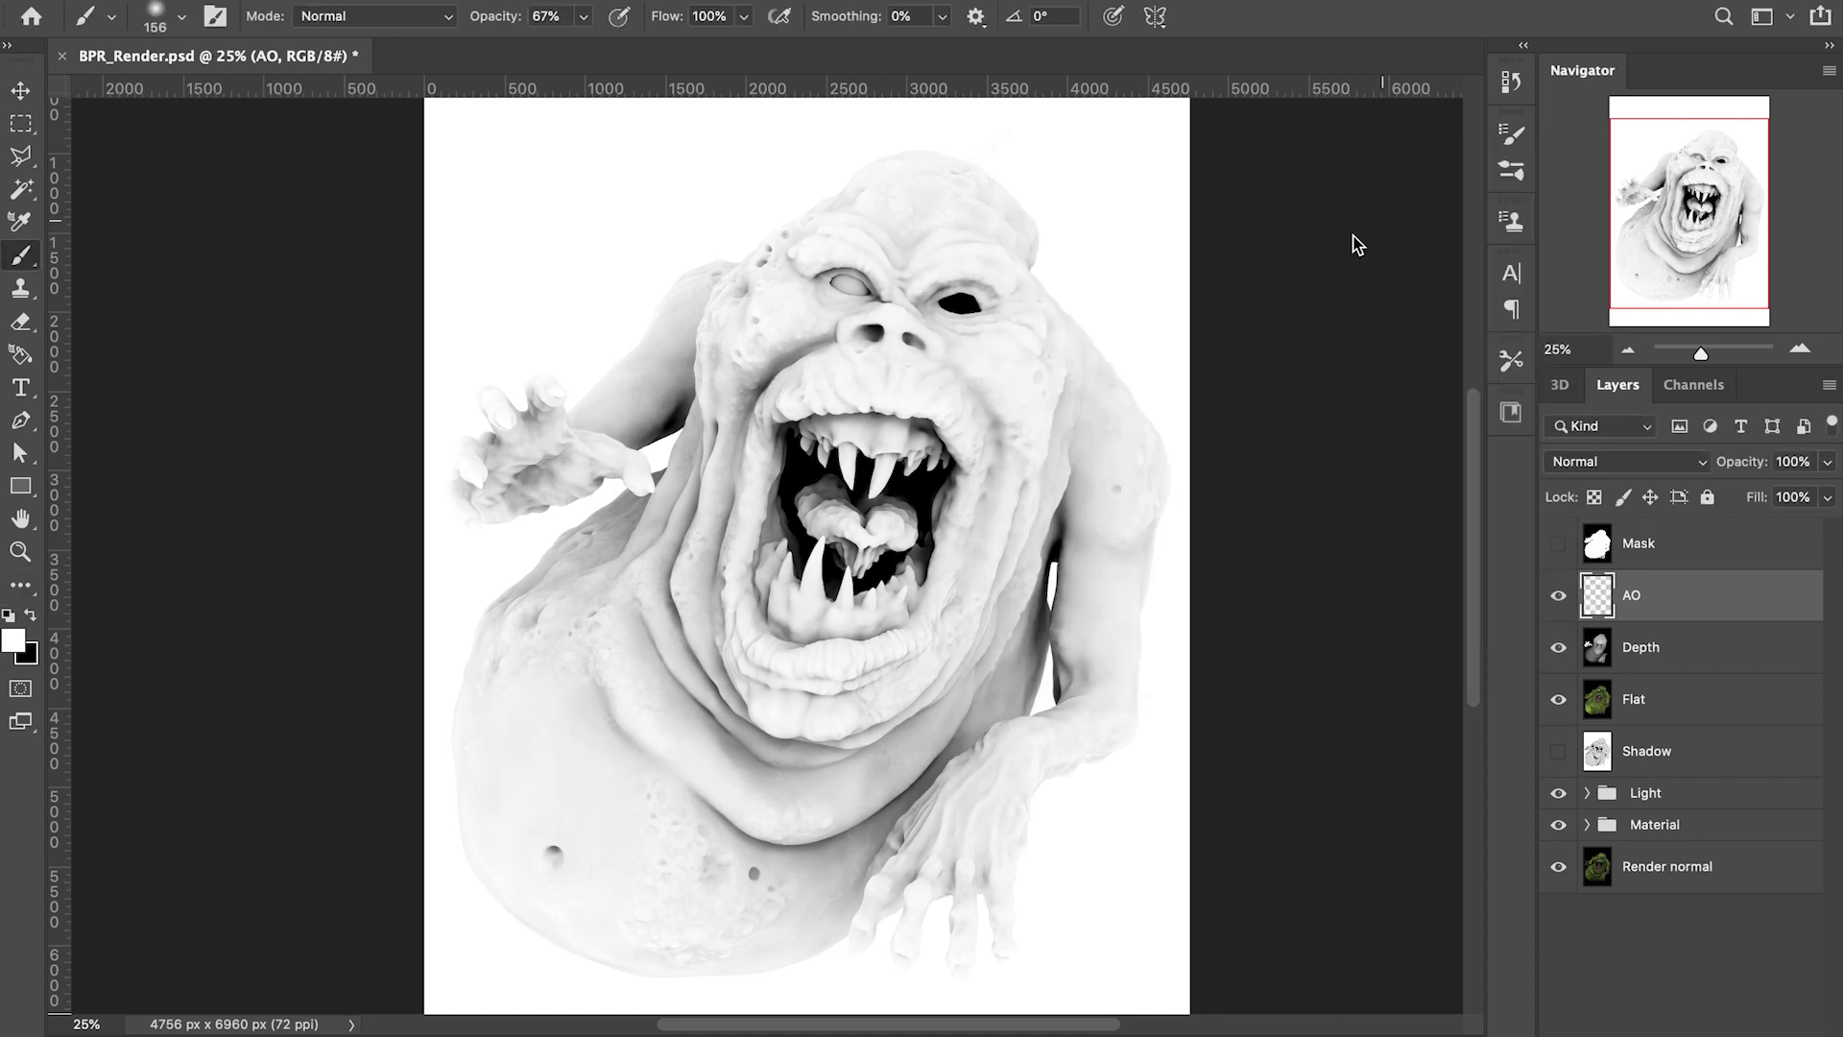
Set the AO layer's blend mode to Multiply and compare the image with the layer hidden and shown
left_click(1613, 463)
left_click(1601, 534)
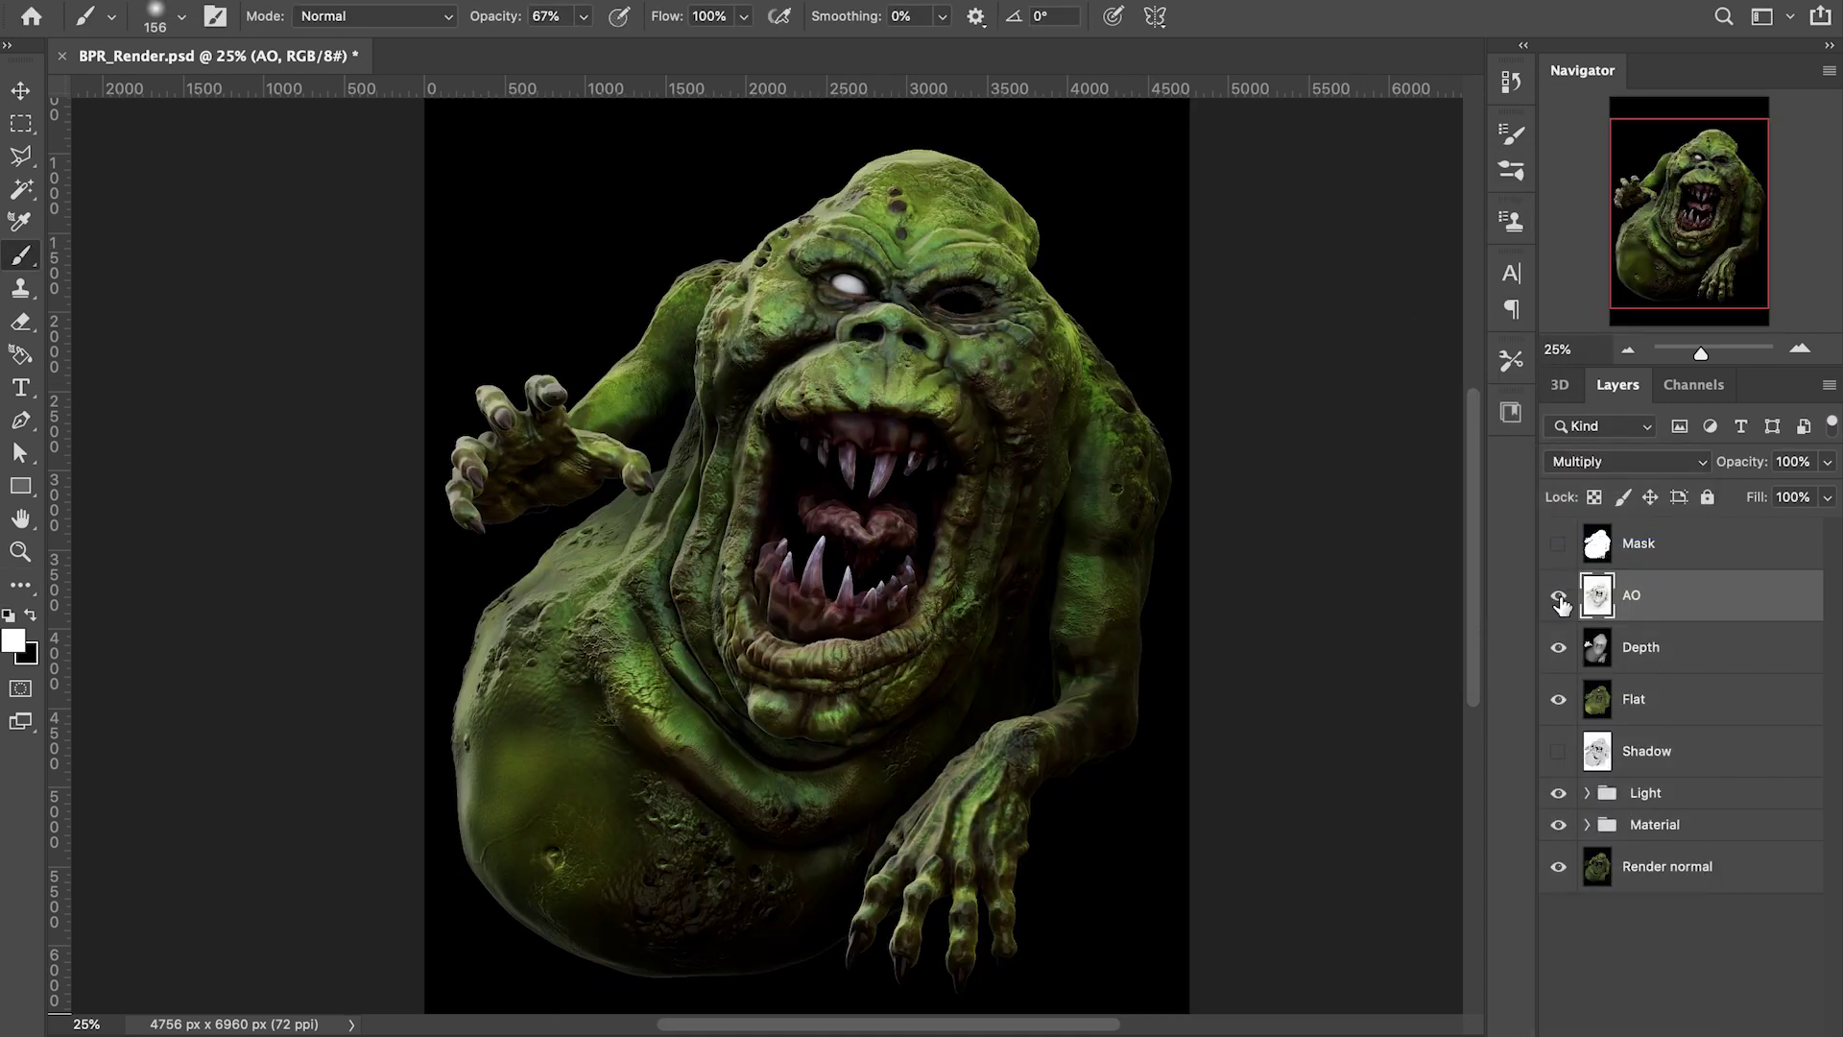
left_click(1558, 597)
left_click(1557, 597)
left_click(1557, 597)
left_click(1557, 597)
Move the Shadow layer above the AO layer and keep it selected
left_click_drag(1699, 749, 1692, 526)
left_click_drag(1686, 602, 1687, 527)
left_click(1695, 597)
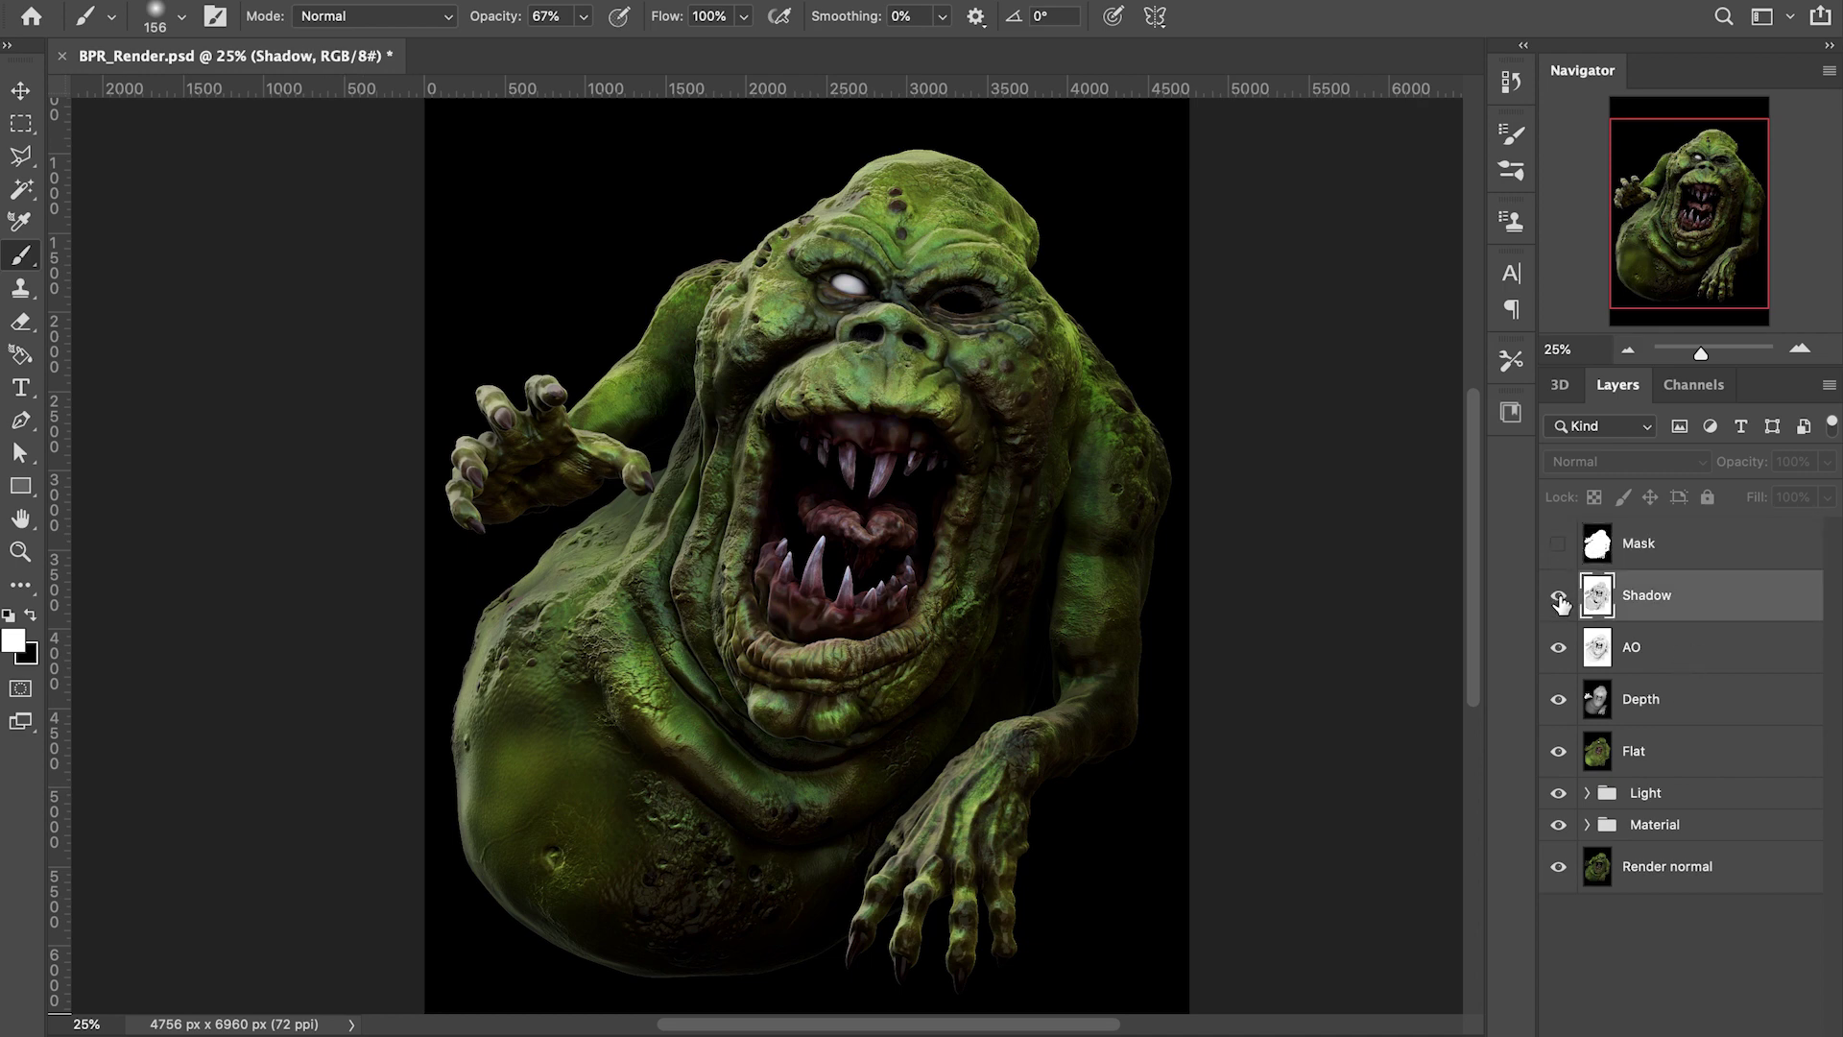
Show the Shadow layer and set its blend mode to Multiply
left_click(1558, 597)
left_click(1622, 463)
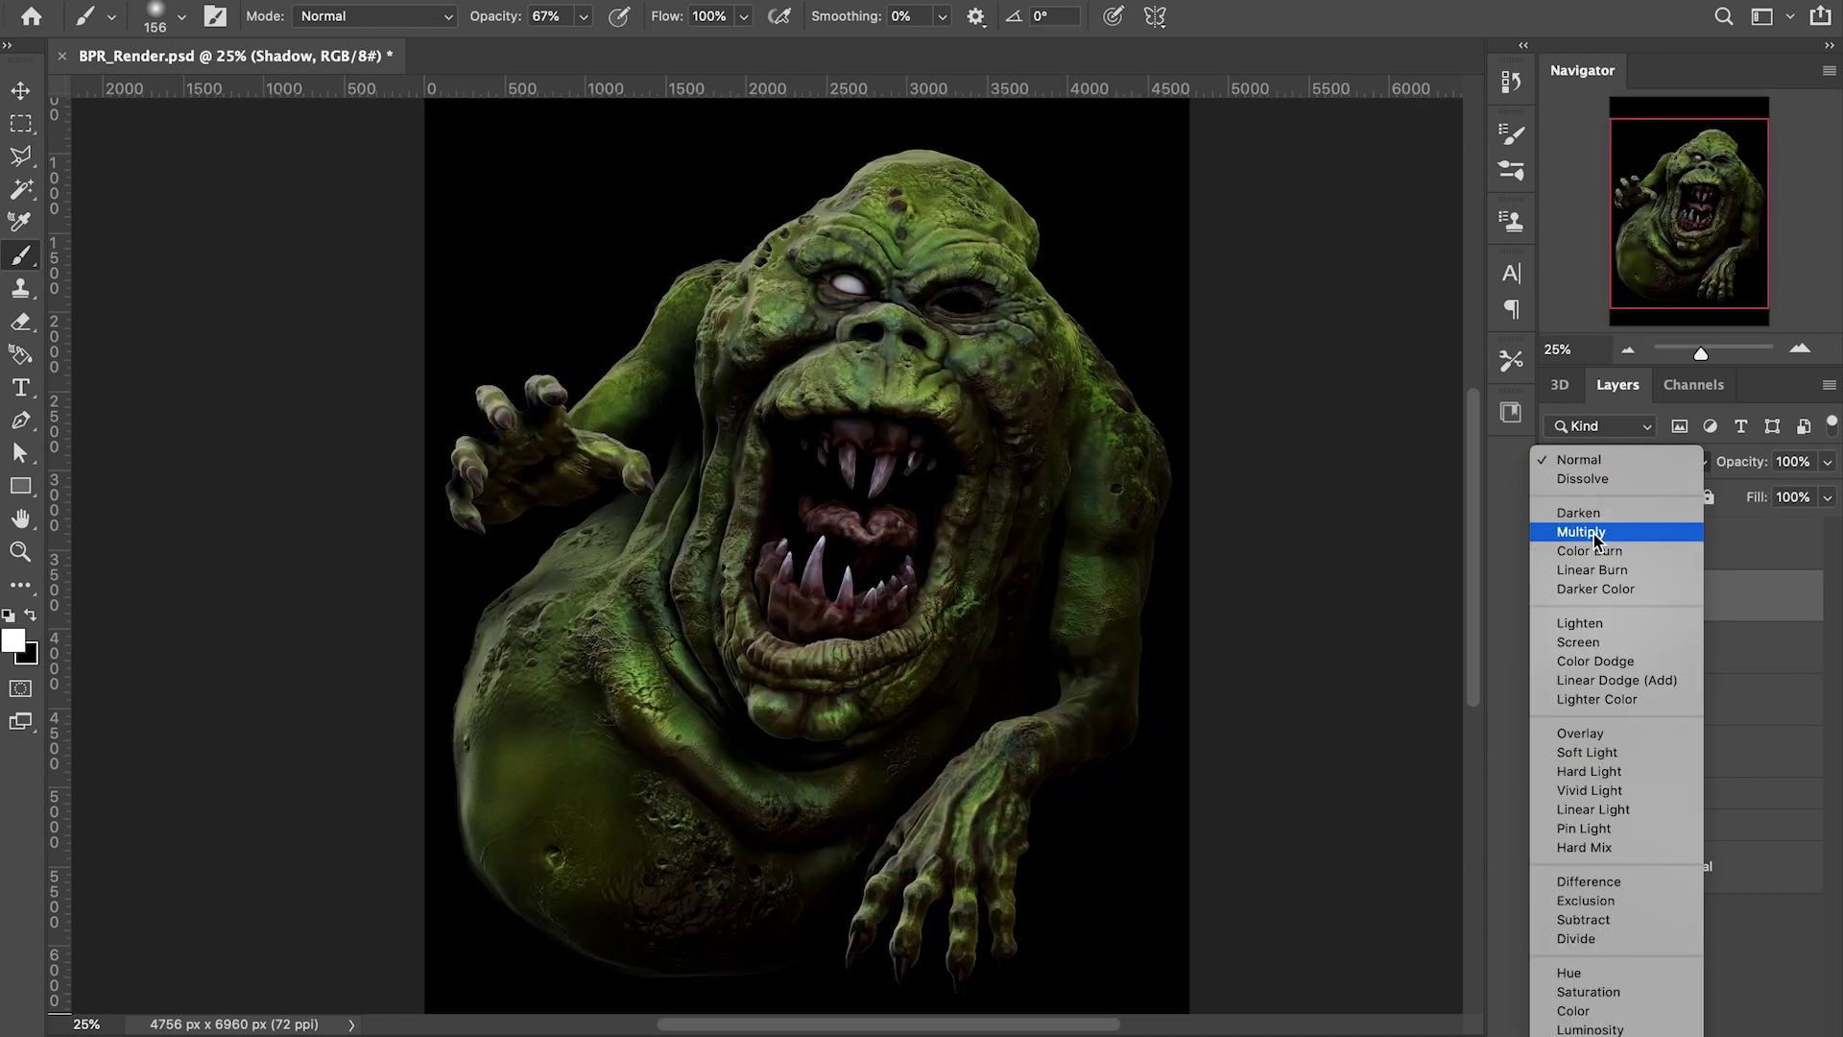
left_click(1598, 537)
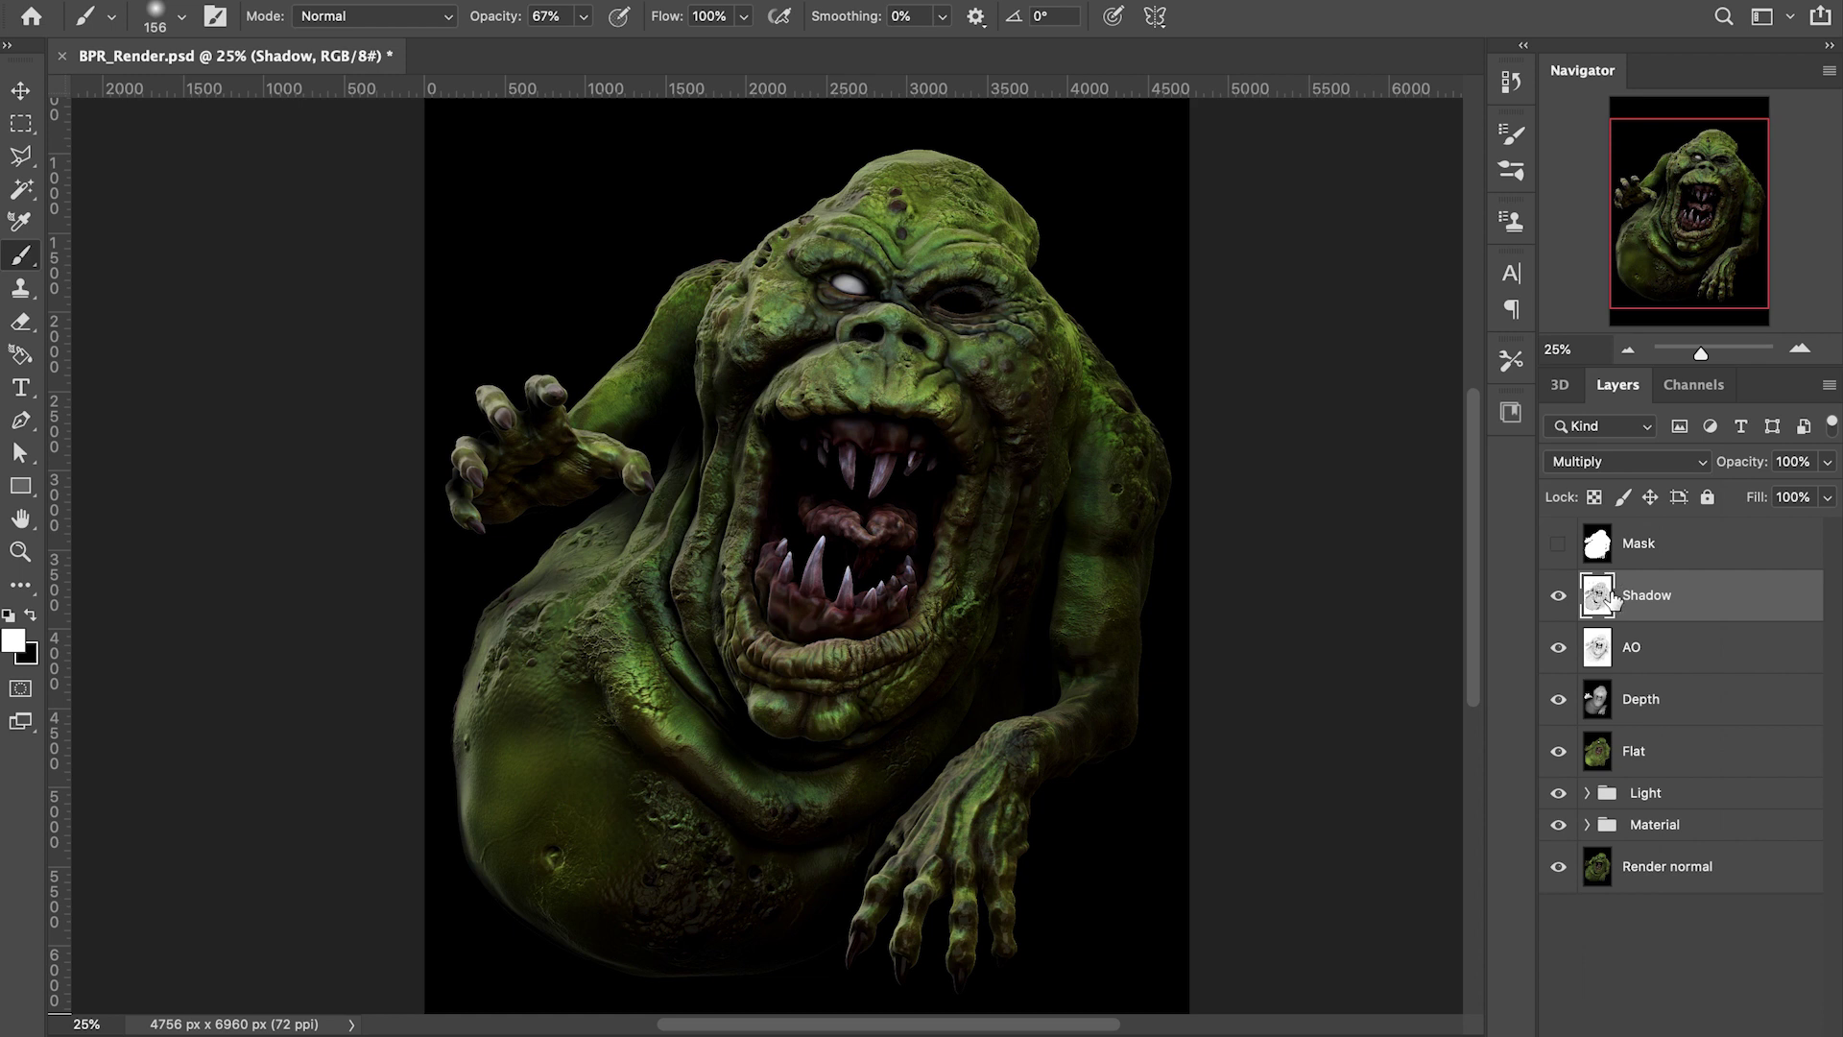
Set the Shadow layer's opacity to 36%
left_click(1827, 462)
mouse_move(1739, 493)
left_mouse_down()
mouse_move(1682, 499)
mouse_move(1733, 492)
left_mouse_up()
left_click(1718, 651)
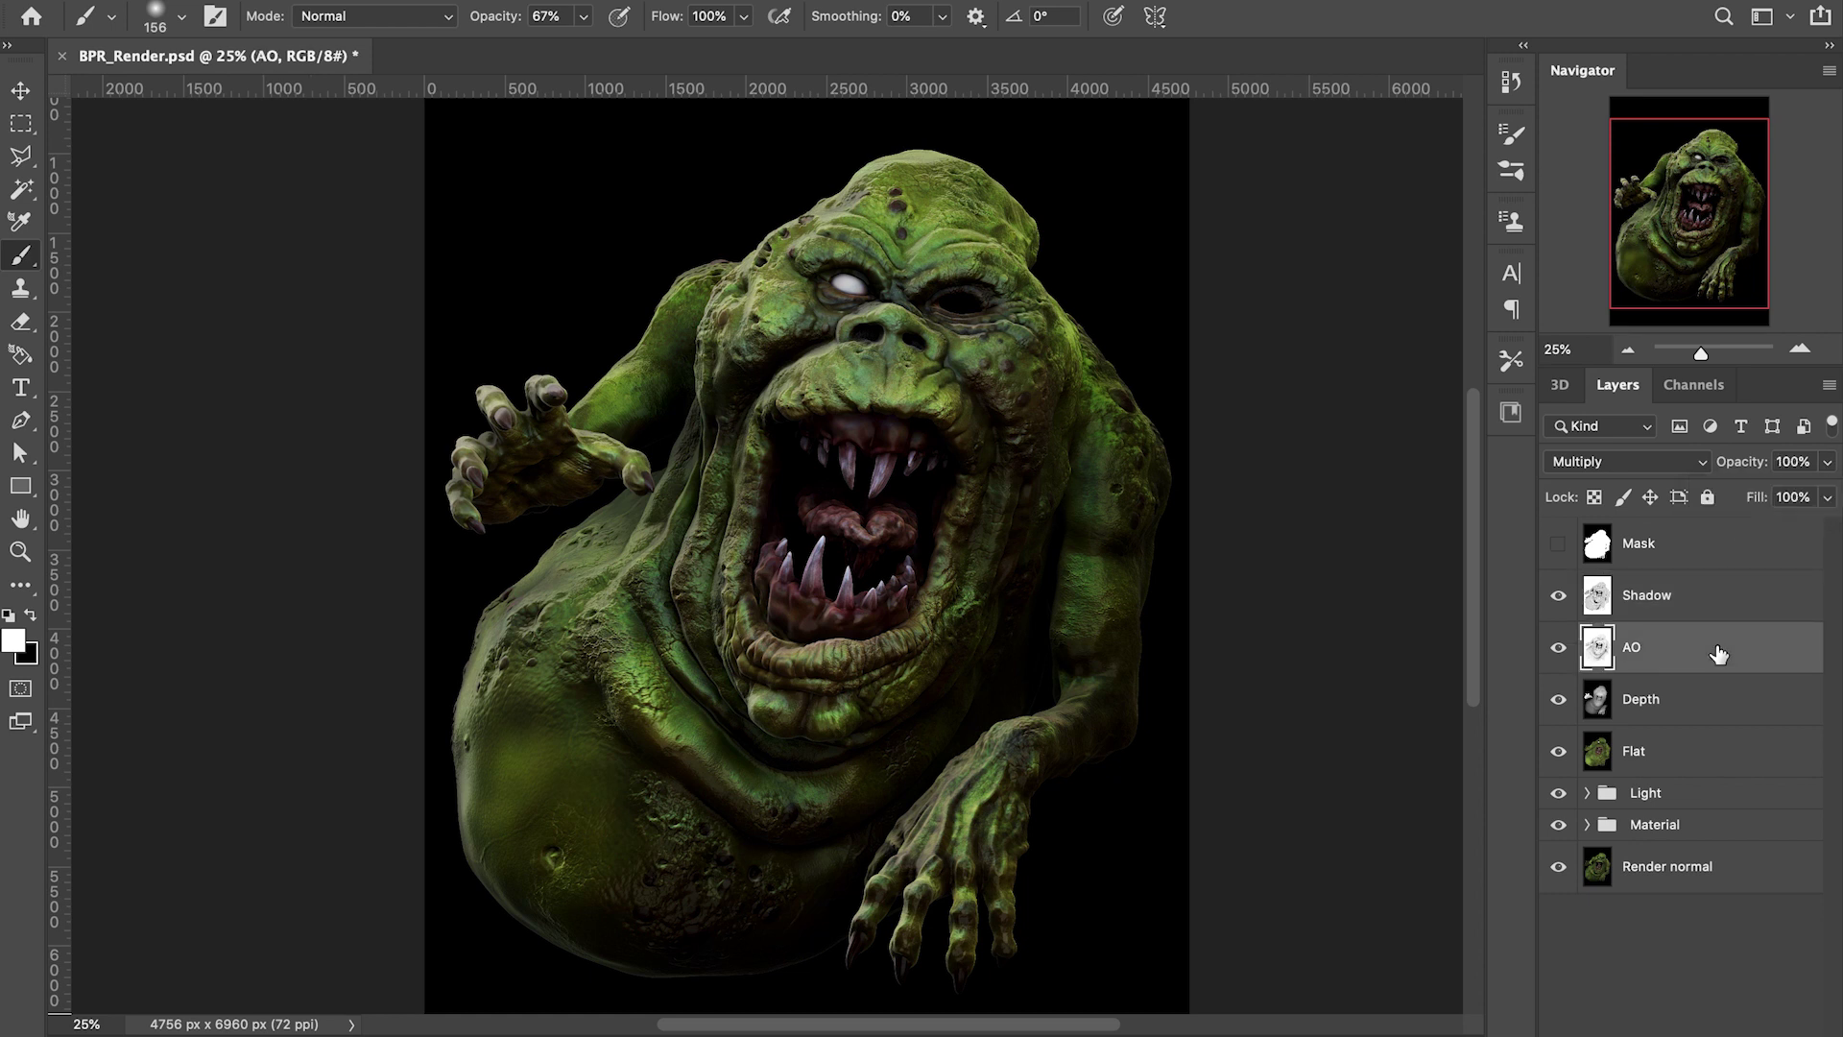
left_click(1826, 461)
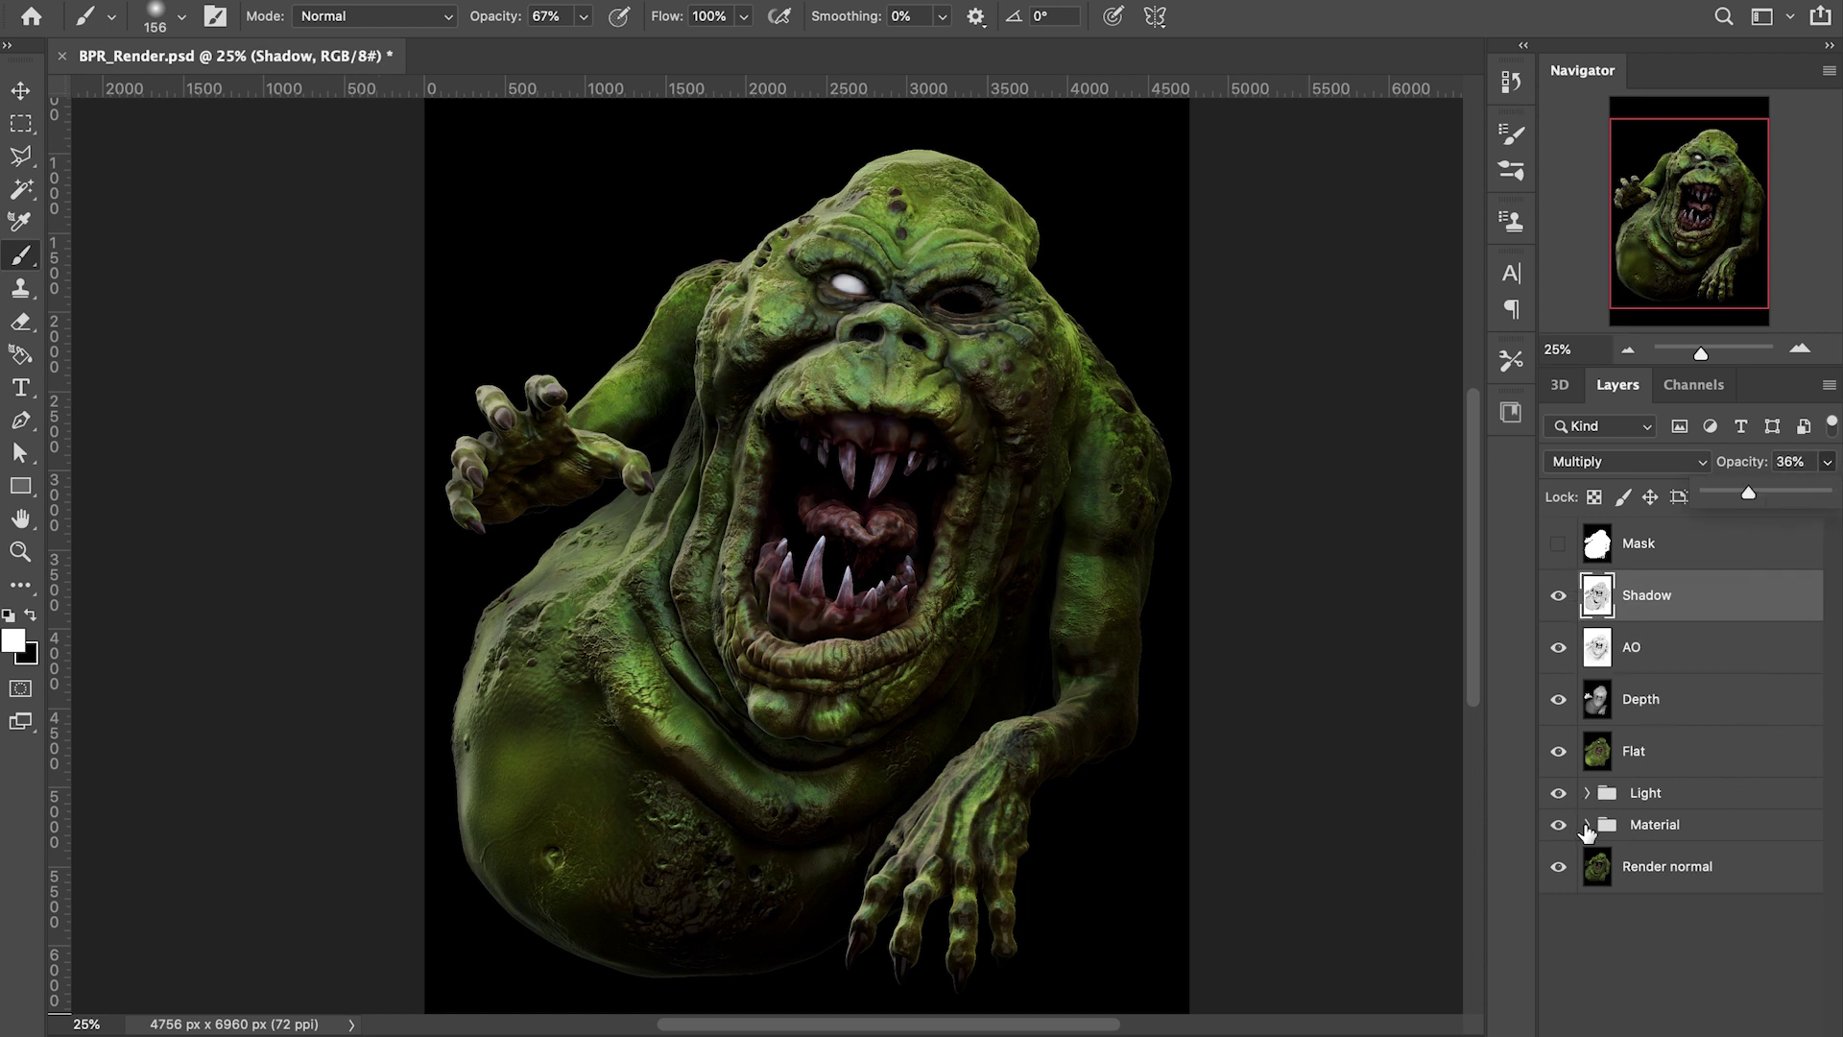
Show layer 04 in the Material group and select its layer mask for editing
left_click(1585, 826)
left_click_drag(1835, 646, 1835, 809)
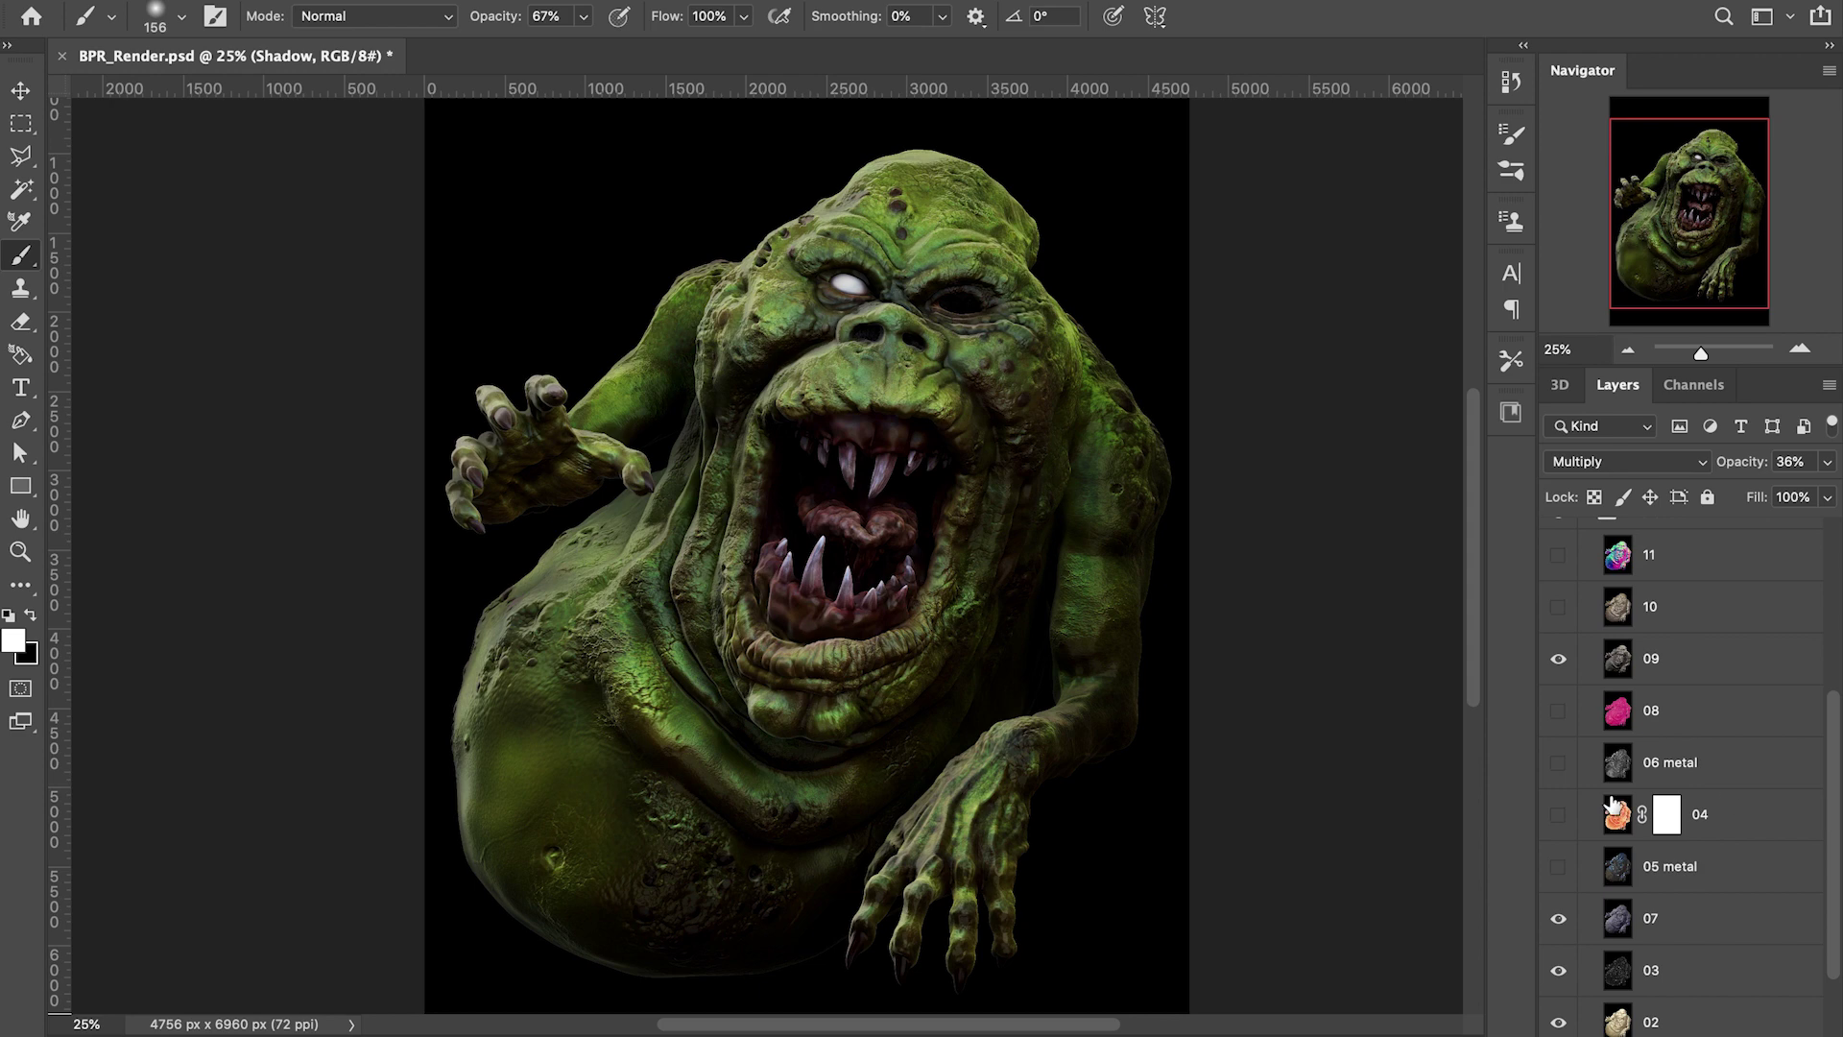
left_click(1558, 815)
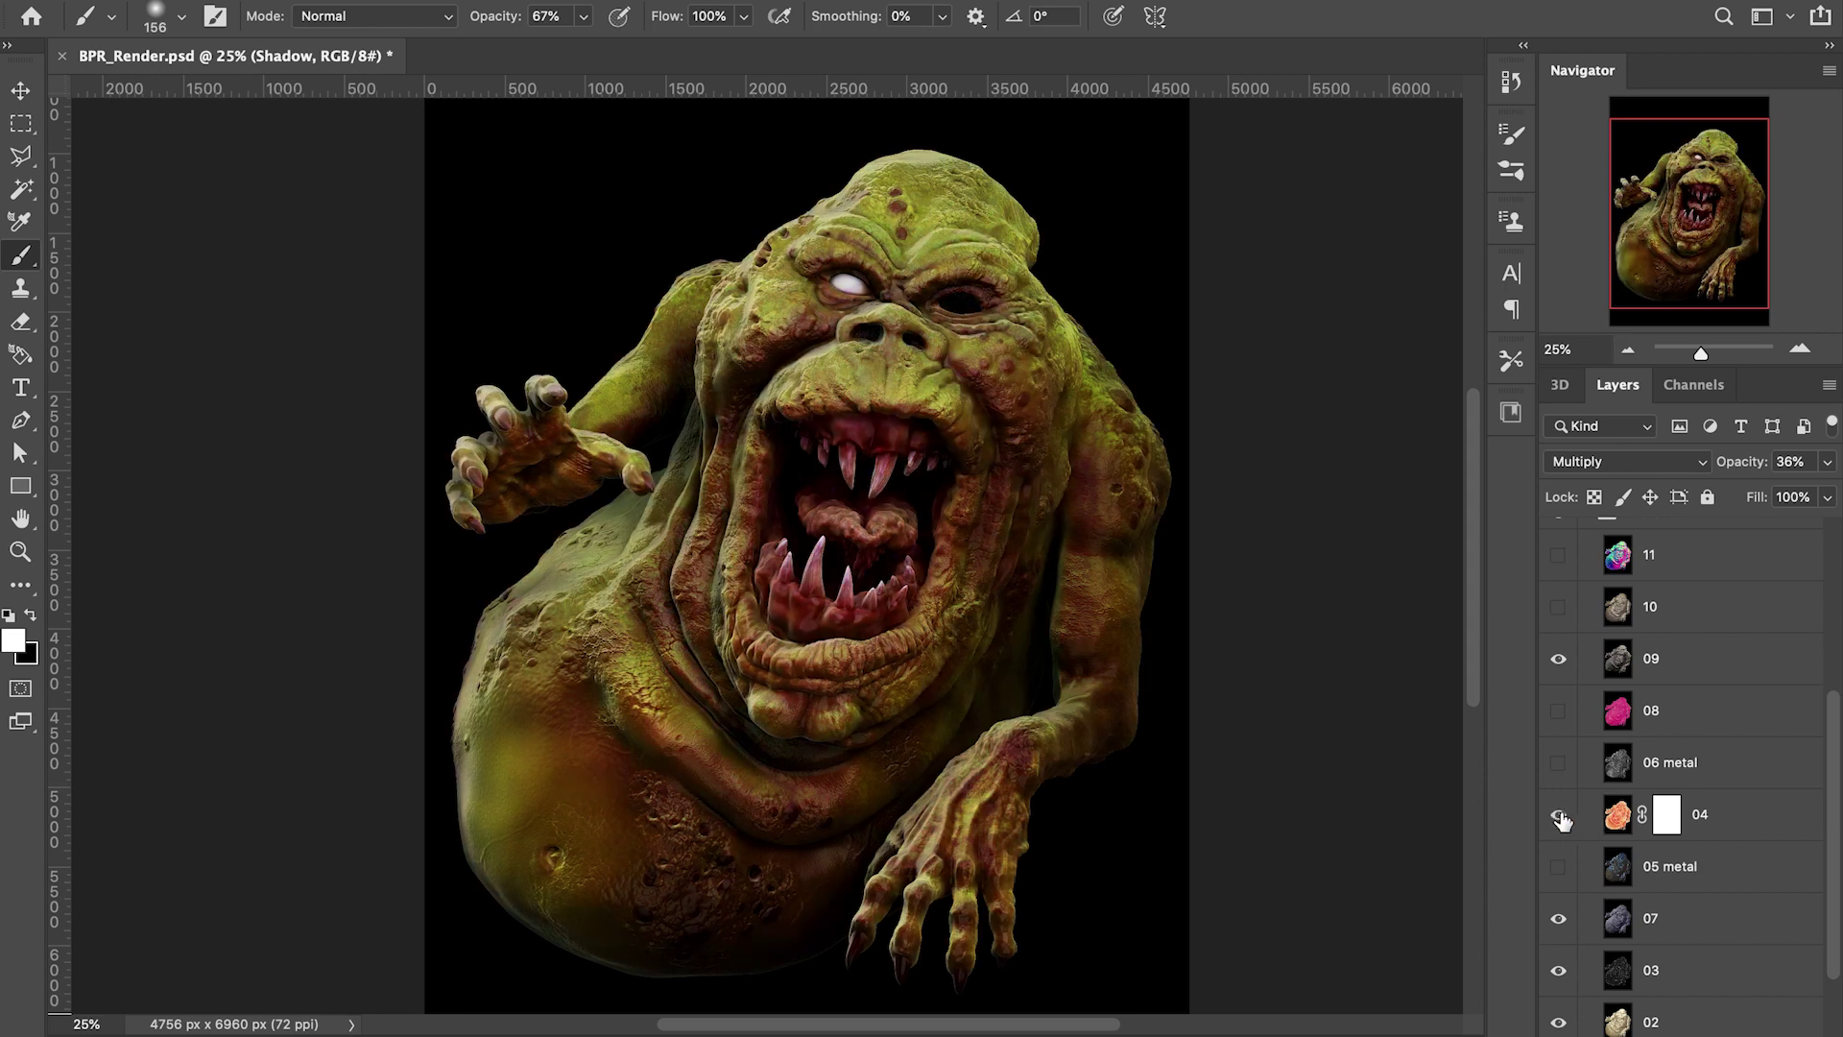
left_click(1615, 817)
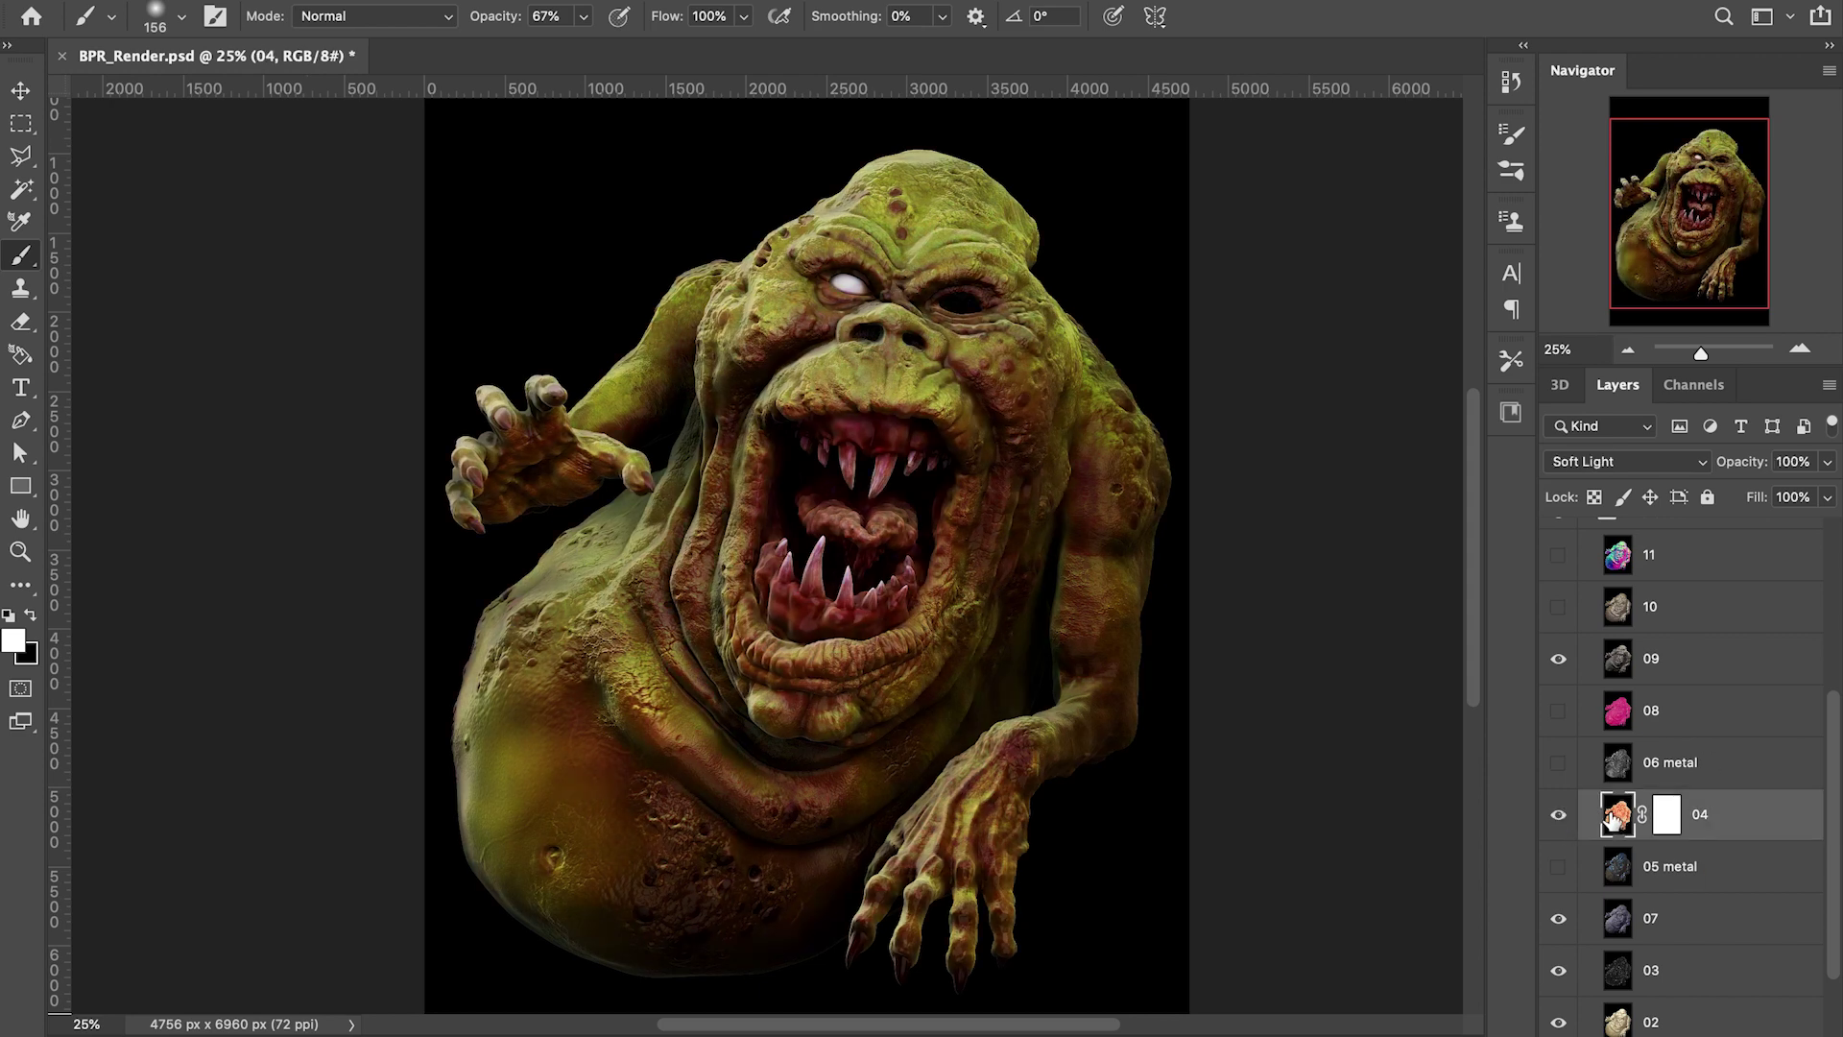
left_click(1667, 816)
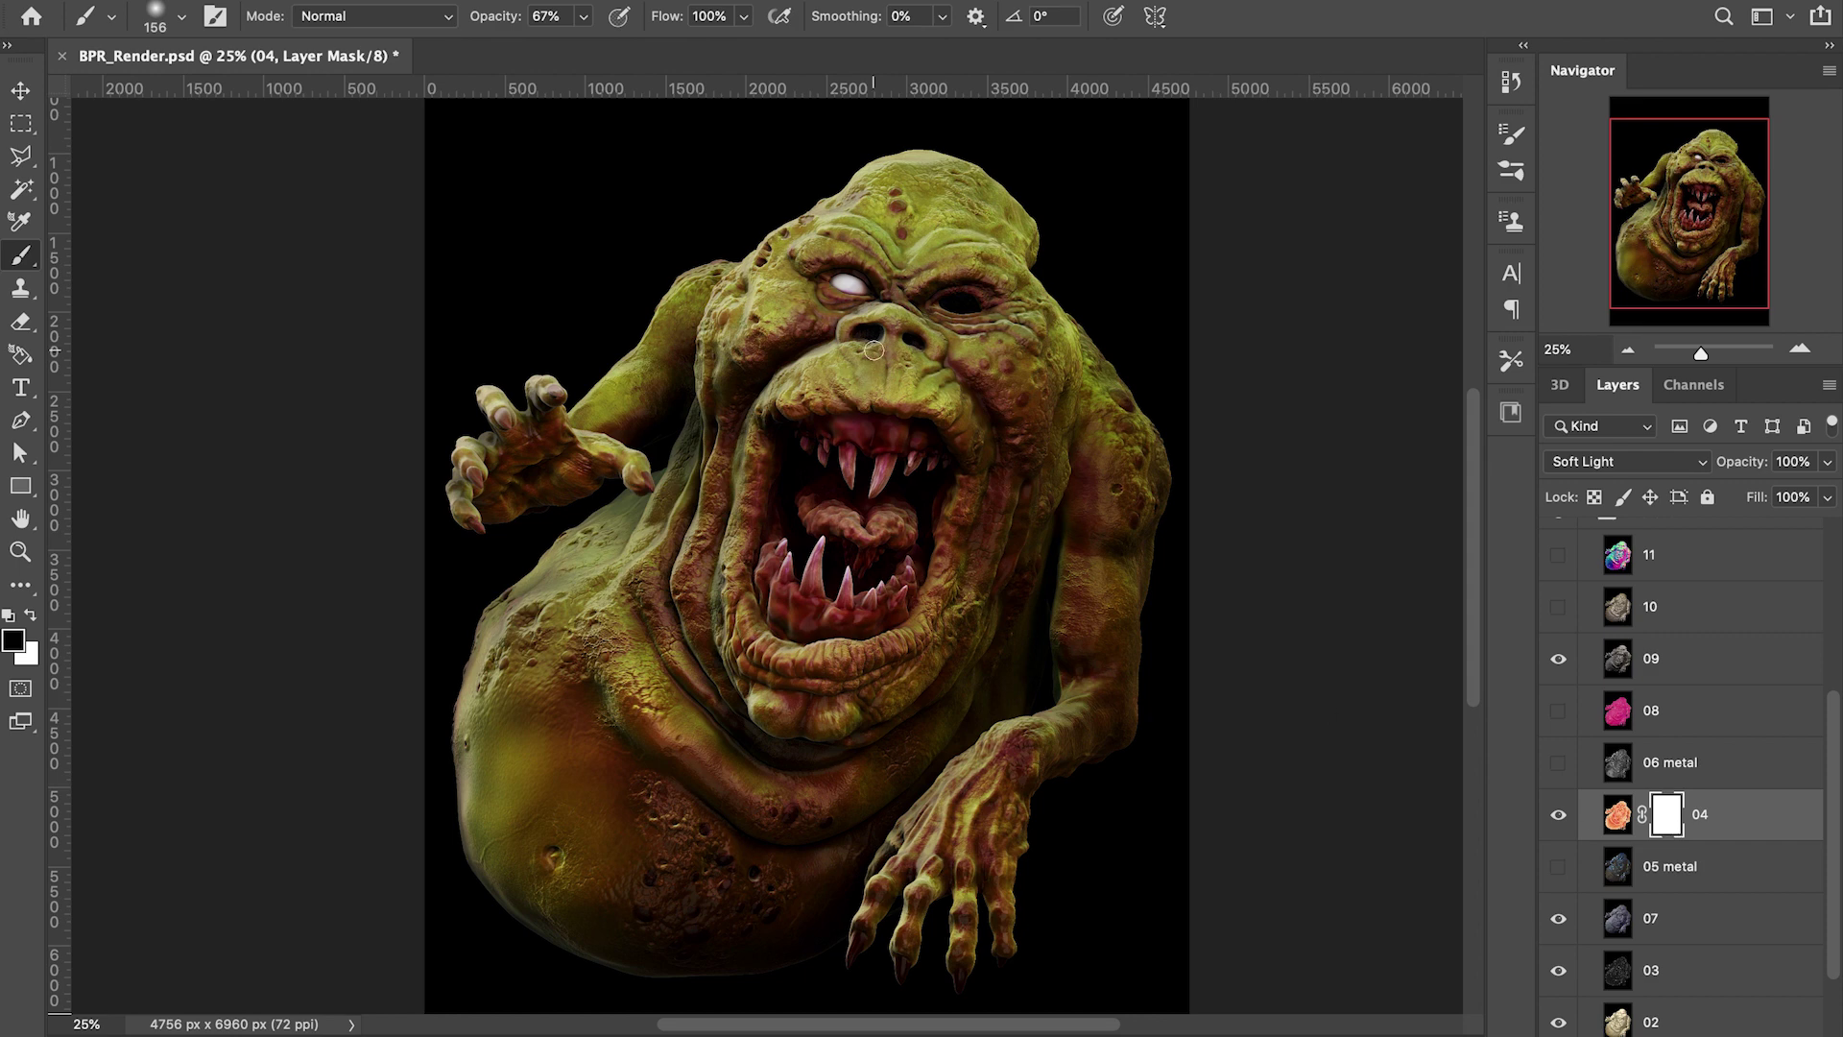
Paint layer 04's mask black over the whole monster using a large soft brush at 100% opacity
right_click(804, 326)
left_click_drag(916, 310, 952, 310)
mouse_move(614, 211)
left_mouse_down()
mouse_move(867, 331)
mouse_move(1075, 576)
left_mouse_up()
left_click(585, 18)
left_click_drag(582, 47, 624, 46)
mouse_move(832, 182)
left_mouse_down()
mouse_move(781, 452)
mouse_move(781, 926)
mouse_move(1008, 452)
mouse_move(847, 547)
mouse_move(468, 548)
mouse_move(1166, 959)
left_mouse_up()
left_click_drag(952, 504, 901, 516)
Paint white at 23% brush opacity on layer 04's mask to reveal its color in and around the mouth
key("x")
right_click(981, 486)
left_click(1224, 434)
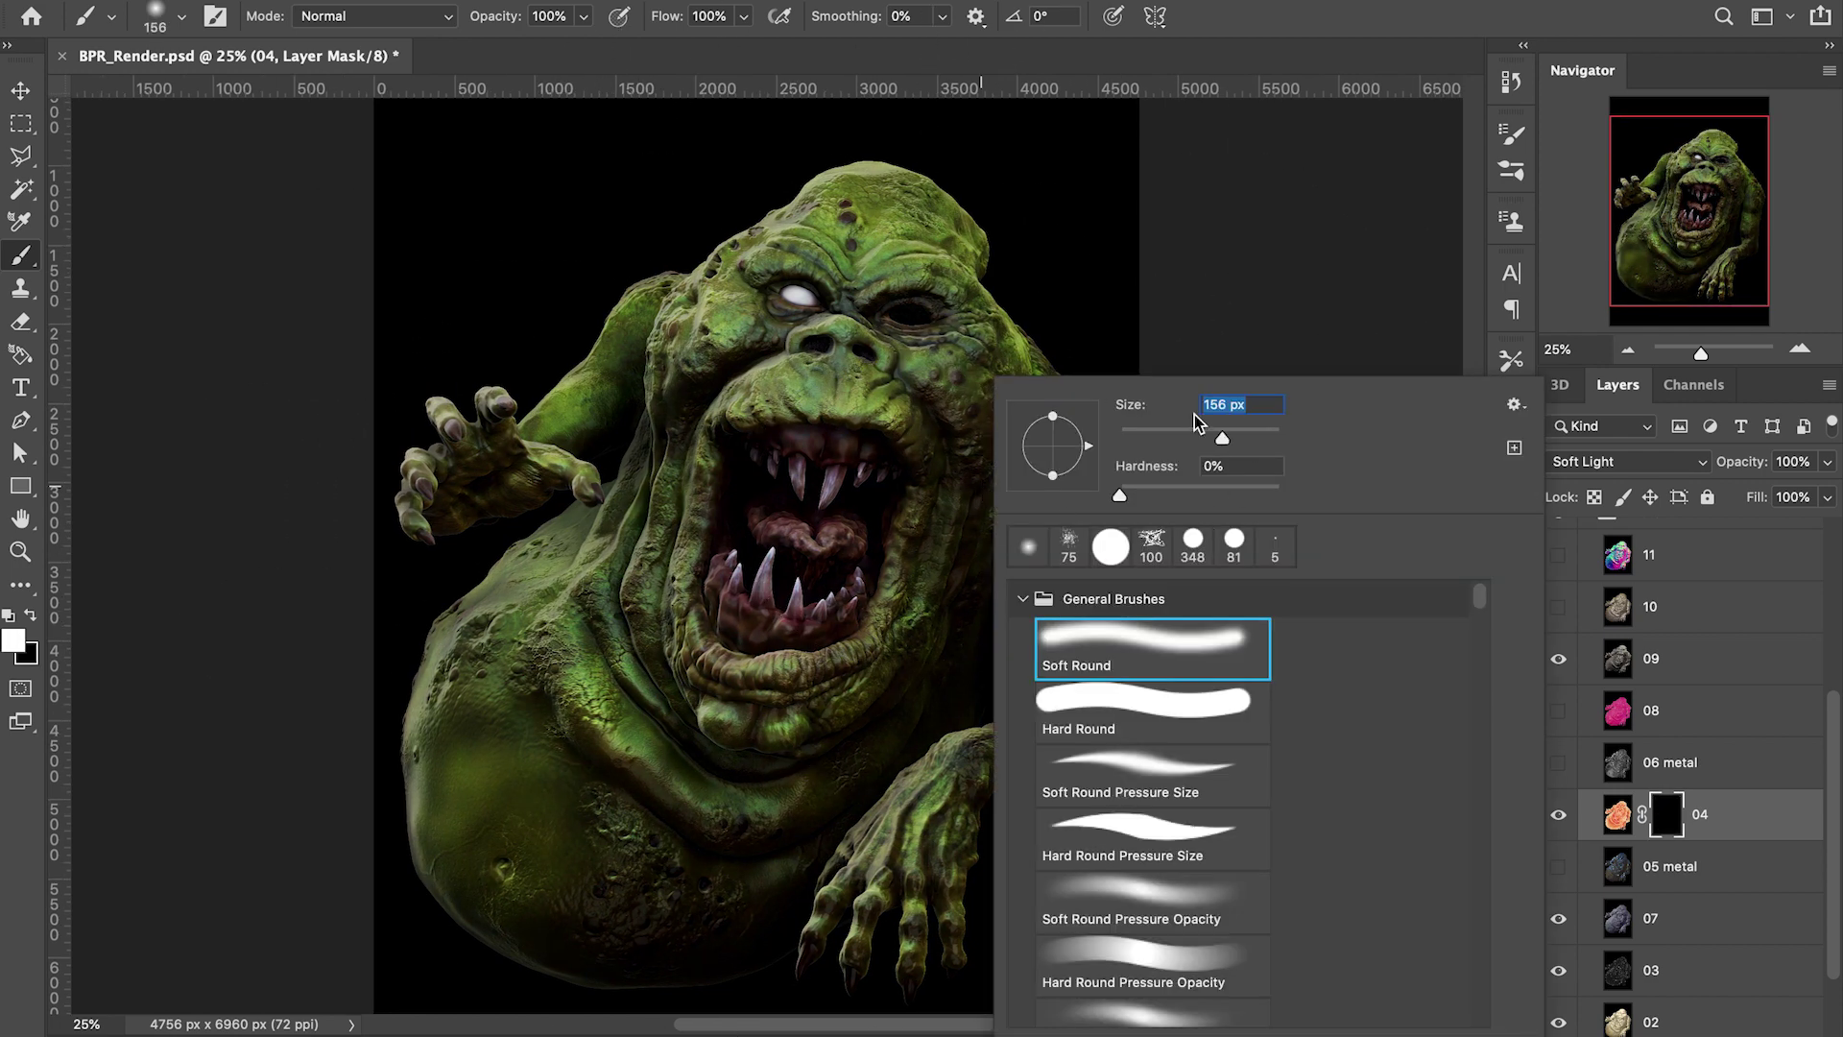
left_click(1800, 348)
left_click(1799, 348)
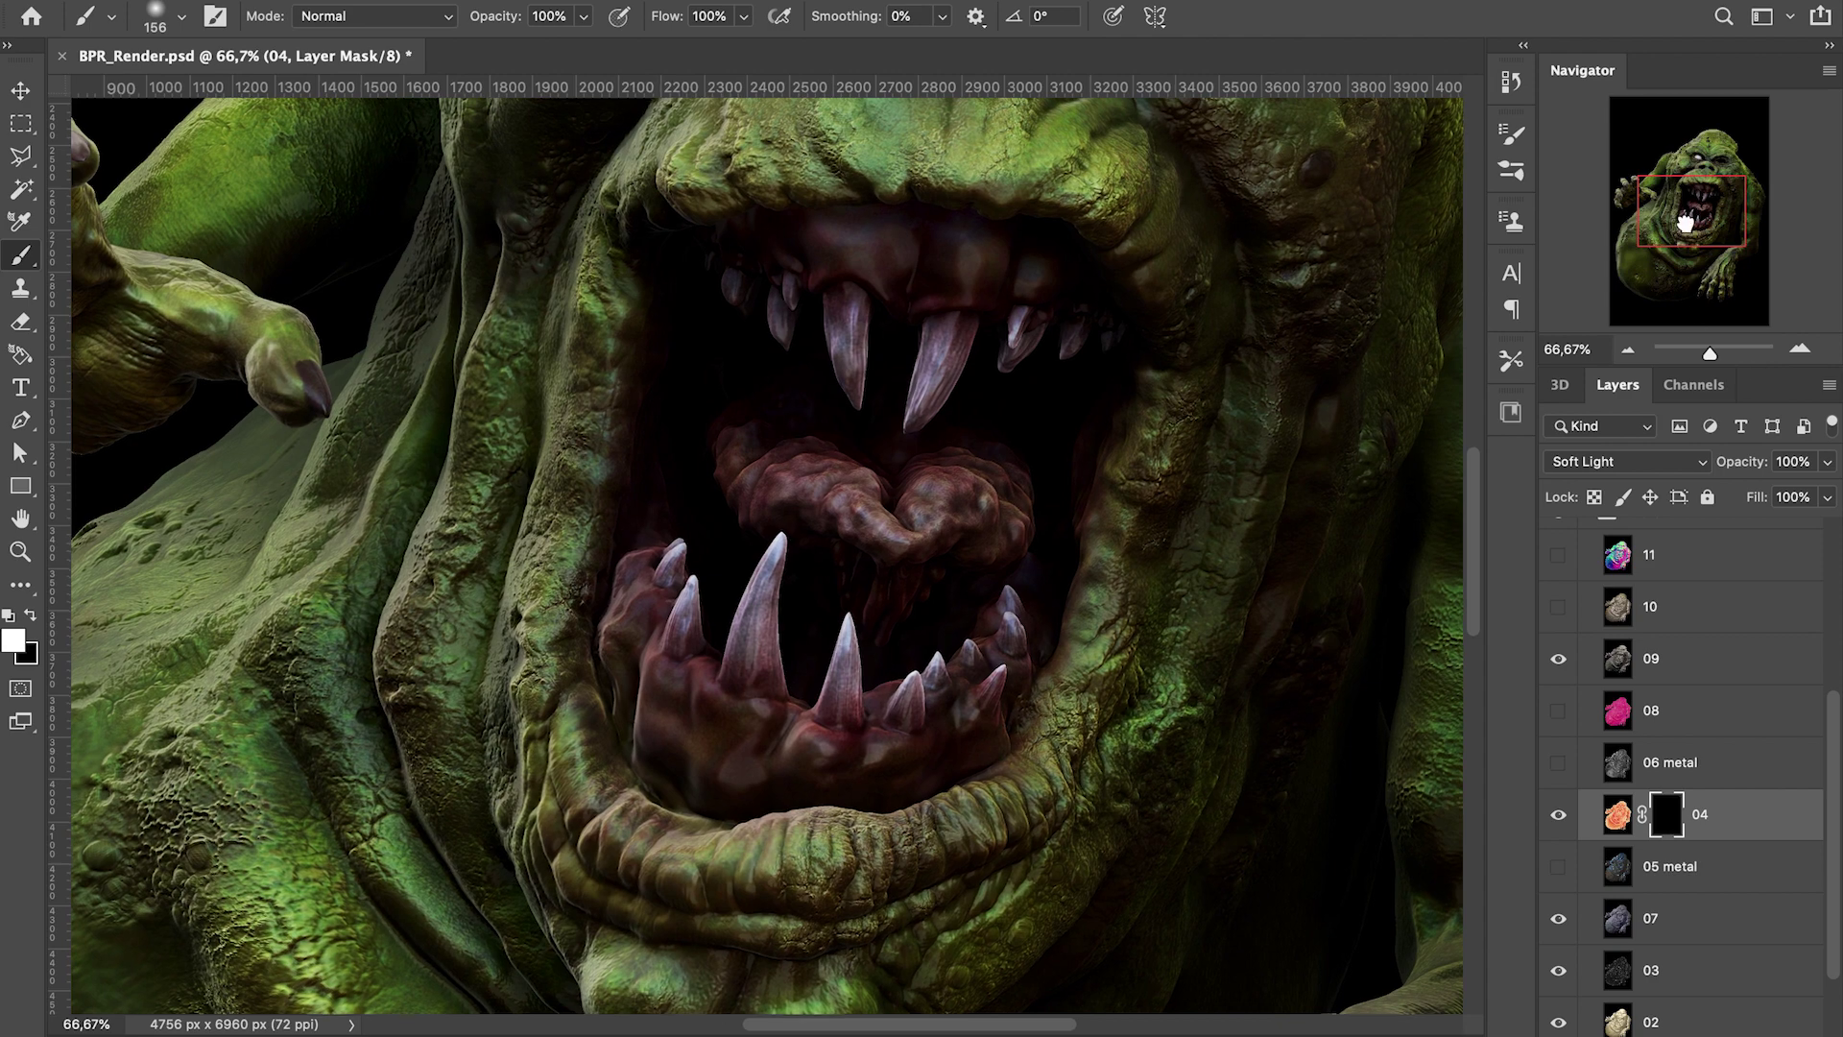
left_click_drag(1679, 230, 1690, 181)
key("2")
key("3")
mouse_move(1157, 477)
left_mouse_down()
mouse_move(1215, 560)
mouse_move(1269, 587)
left_mouse_up()
left_click_drag(763, 509, 761, 402)
left_click(919, 237)
Reveal layer 04 around the eyes, nose and facial warts by painting its mask with a 108 px brush
right_click(1057, 285)
left_click(1292, 355)
left_click(924, 310)
left_click_drag(1692, 167, 1687, 183)
left_click(497, 319)
left_click_drag(1709, 354, 1708, 354)
left_click(1174, 451)
left_click(1232, 456)
left_click(1272, 544)
left_click_drag(1676, 210, 1670, 213)
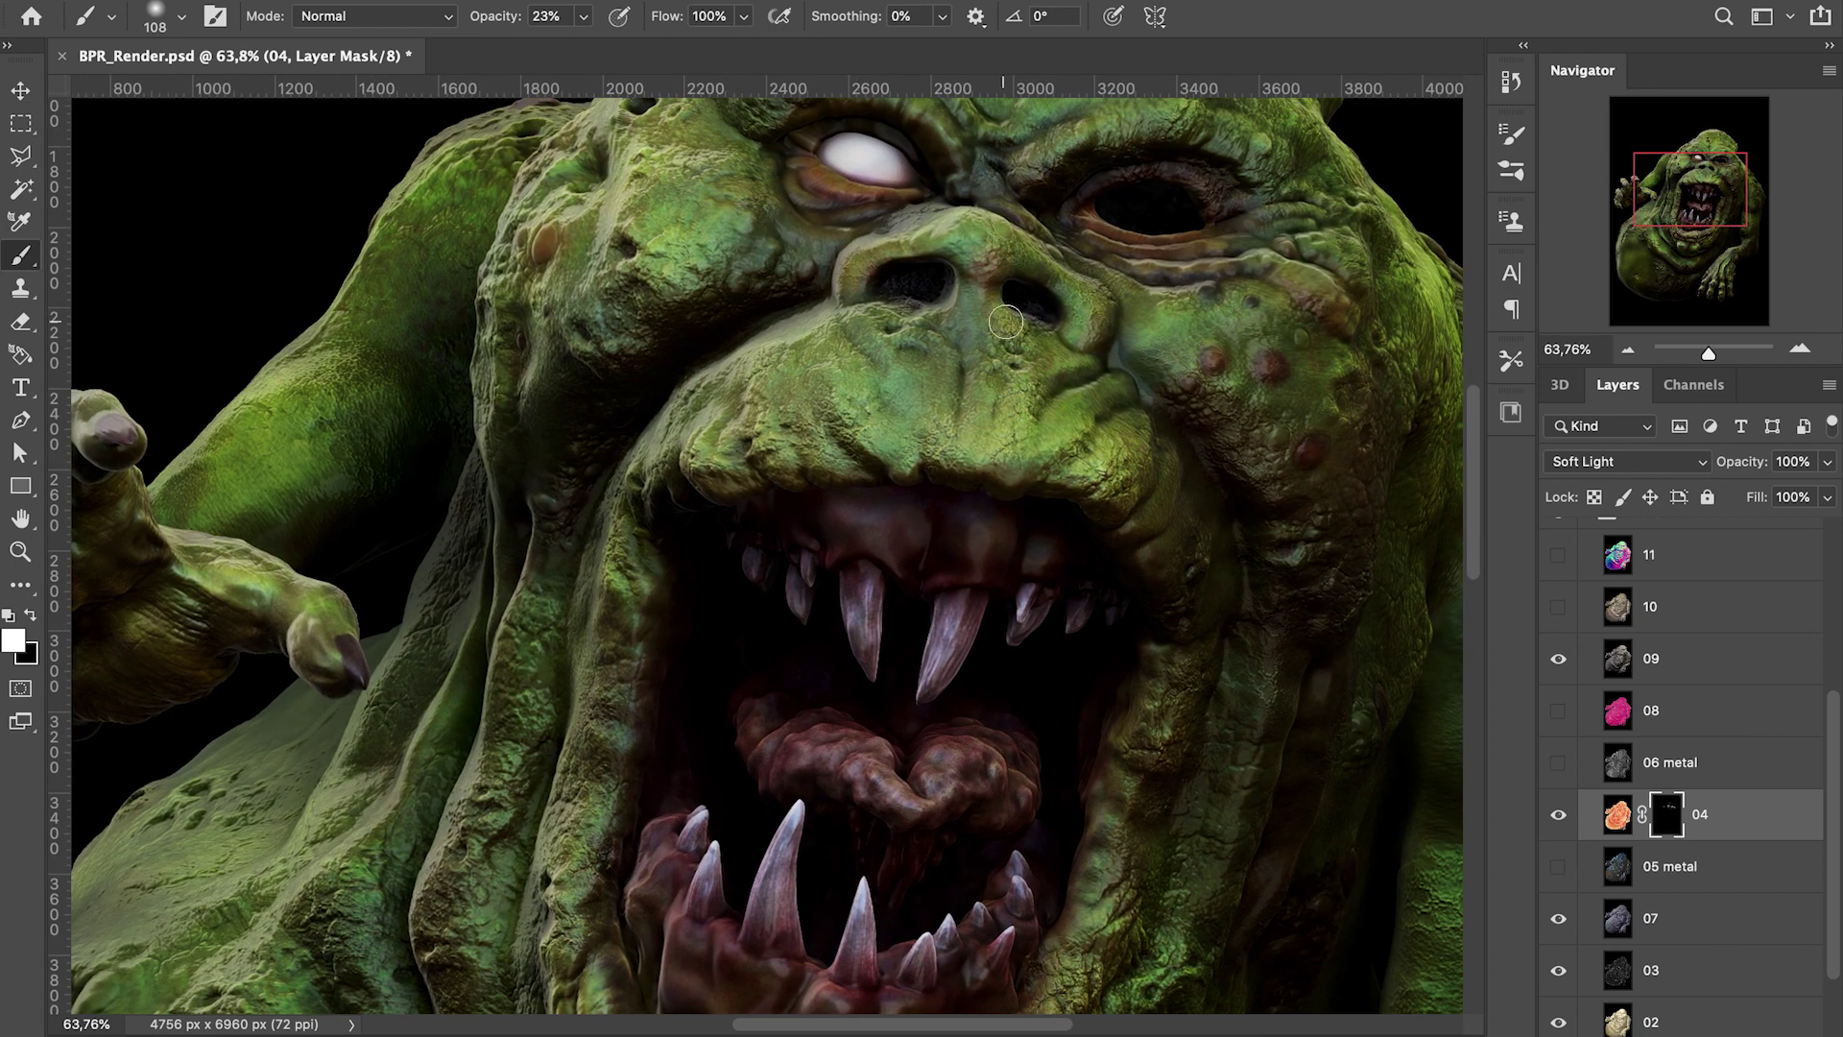
left_click(1022, 331)
left_click_drag(1128, 458, 1124, 478)
Reveal layer 04 on the lowered hand, belly warts and head spots by painting its mask with an 83 px brush
scroll(696, 555, "down", 10)
scroll(841, 772, "down", 10)
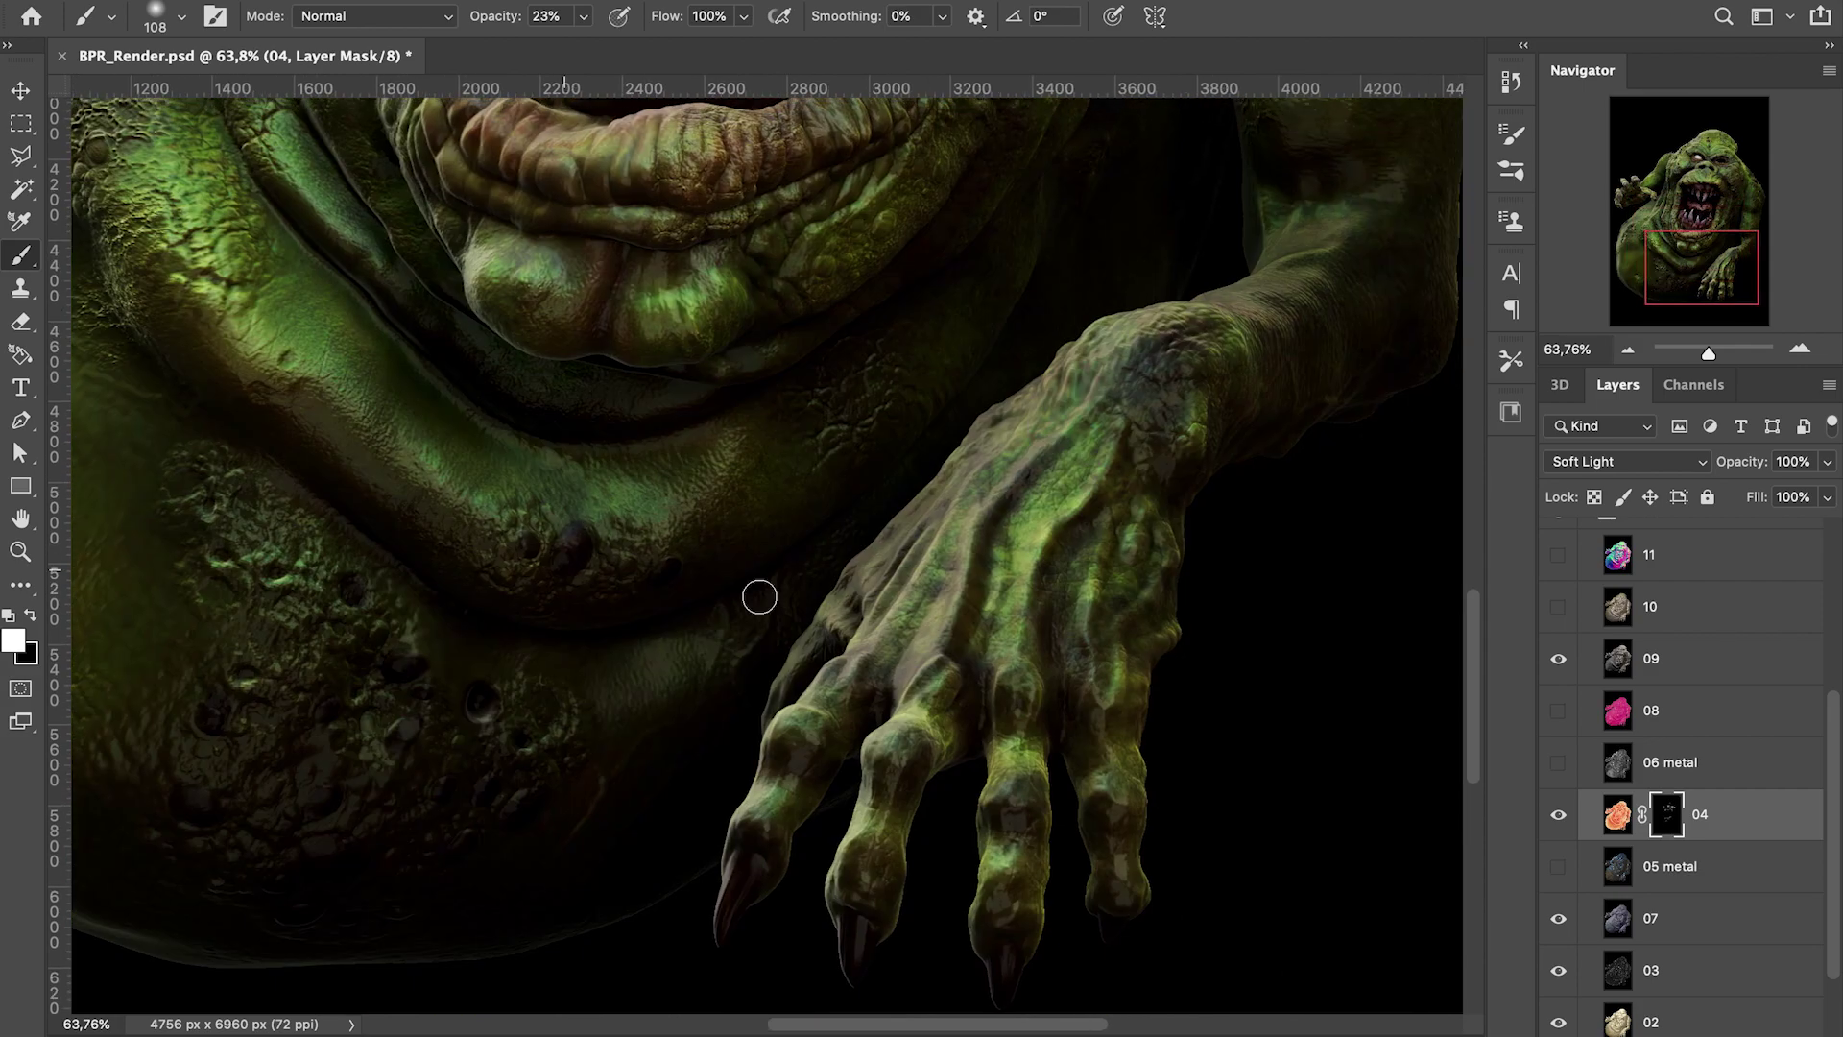
right_click(1227, 460)
left_click(1417, 442)
left_click(1000, 428)
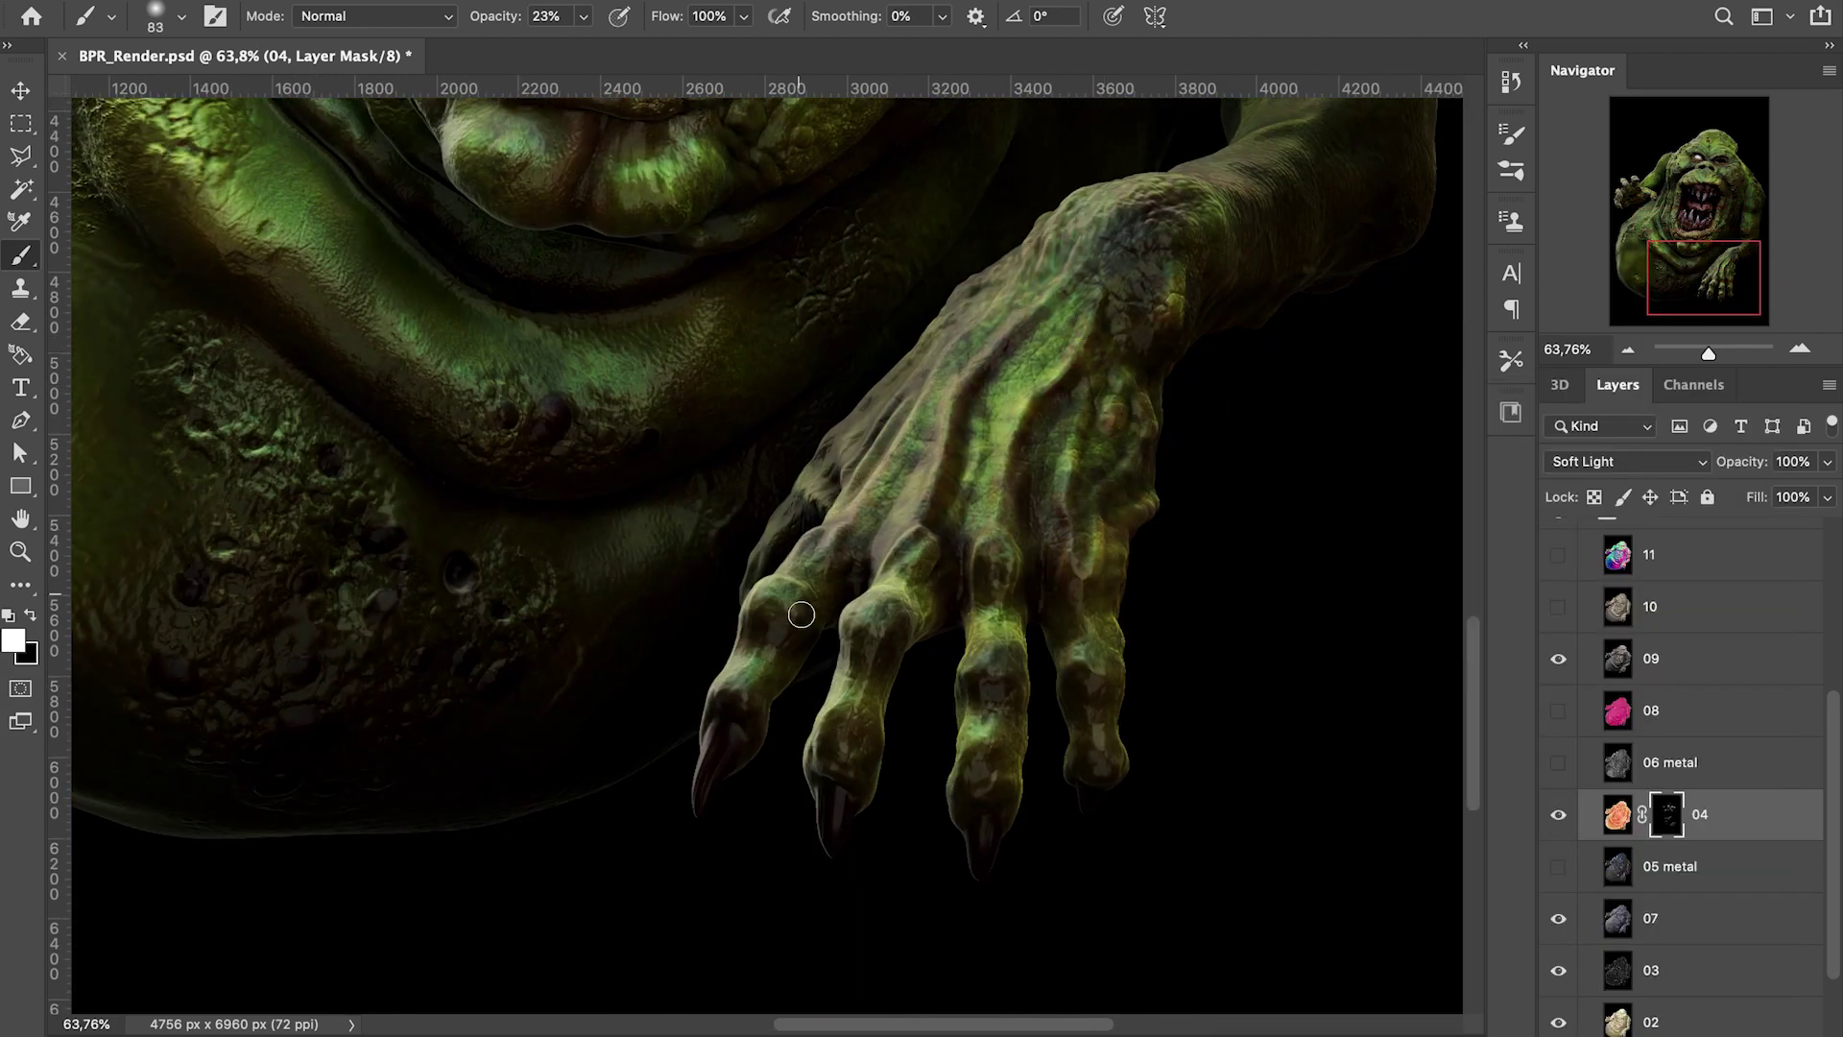
scroll(841, 518, "up", 10)
scroll(841, 518, "left", 10)
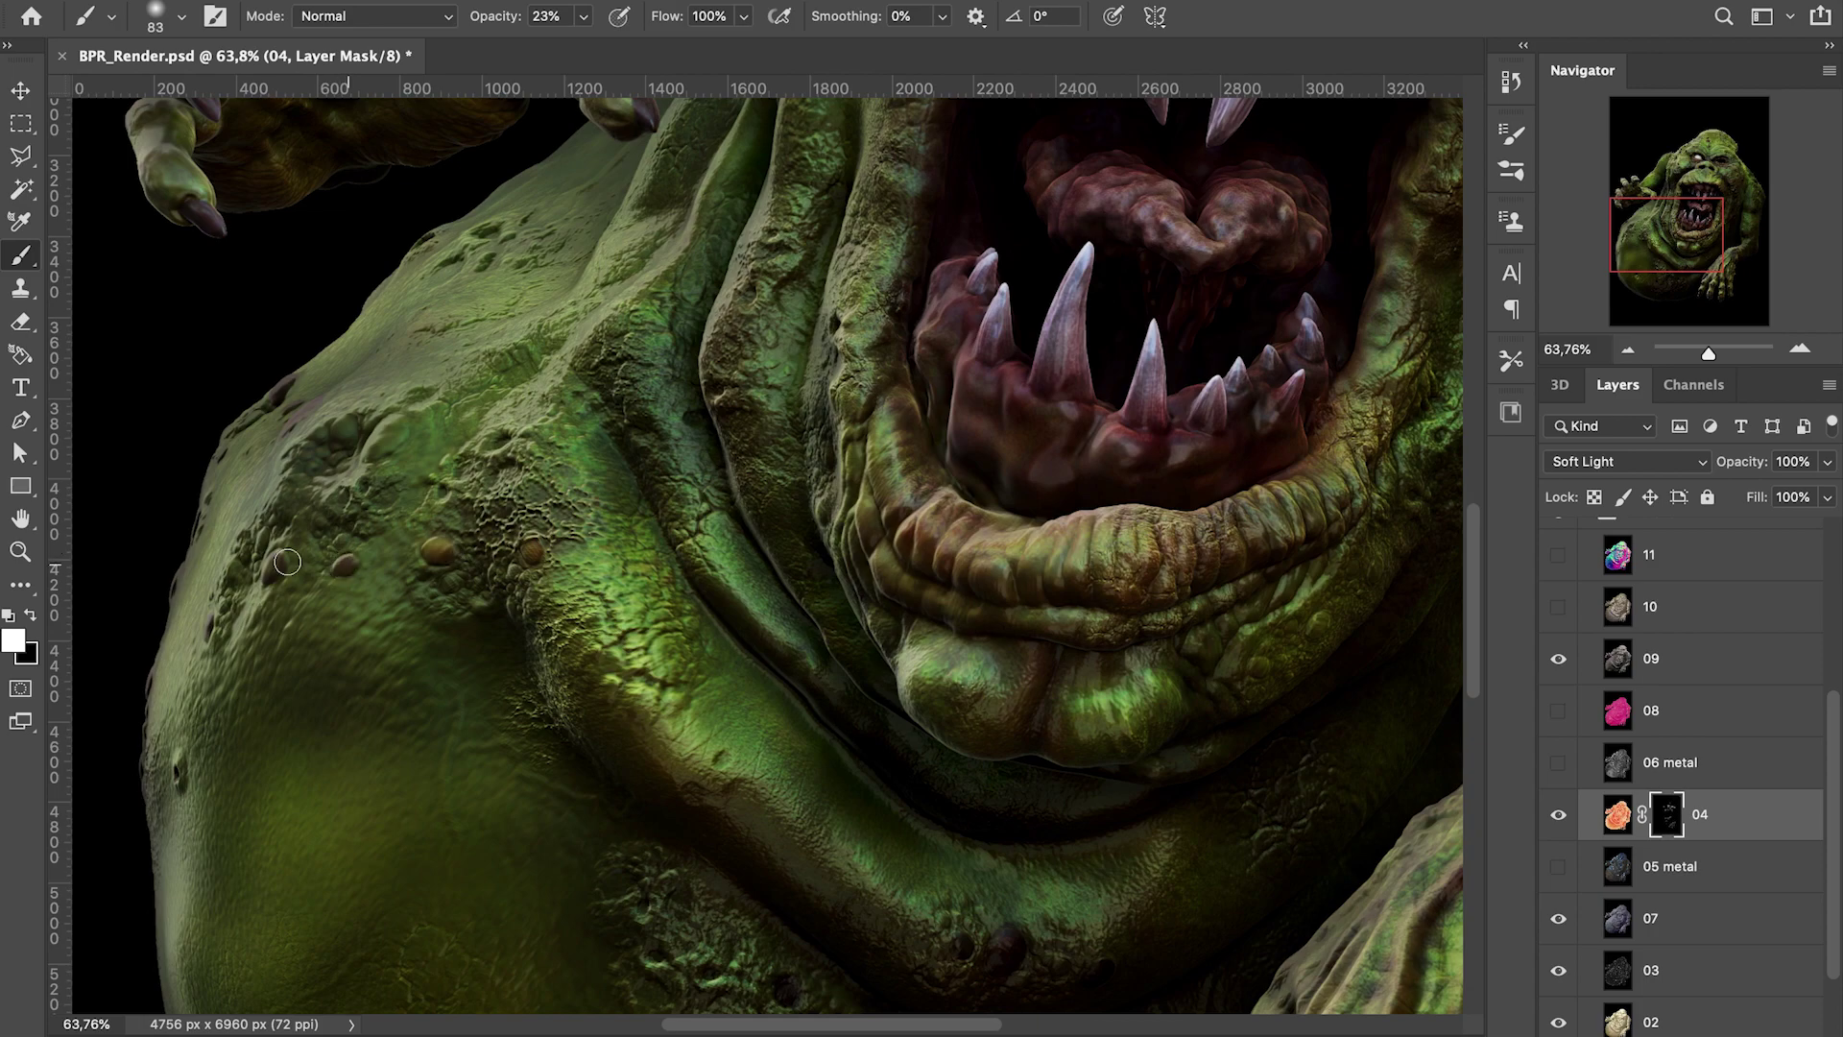
scroll(349, 569, "up", 10)
scroll(480, 451, "right", 5)
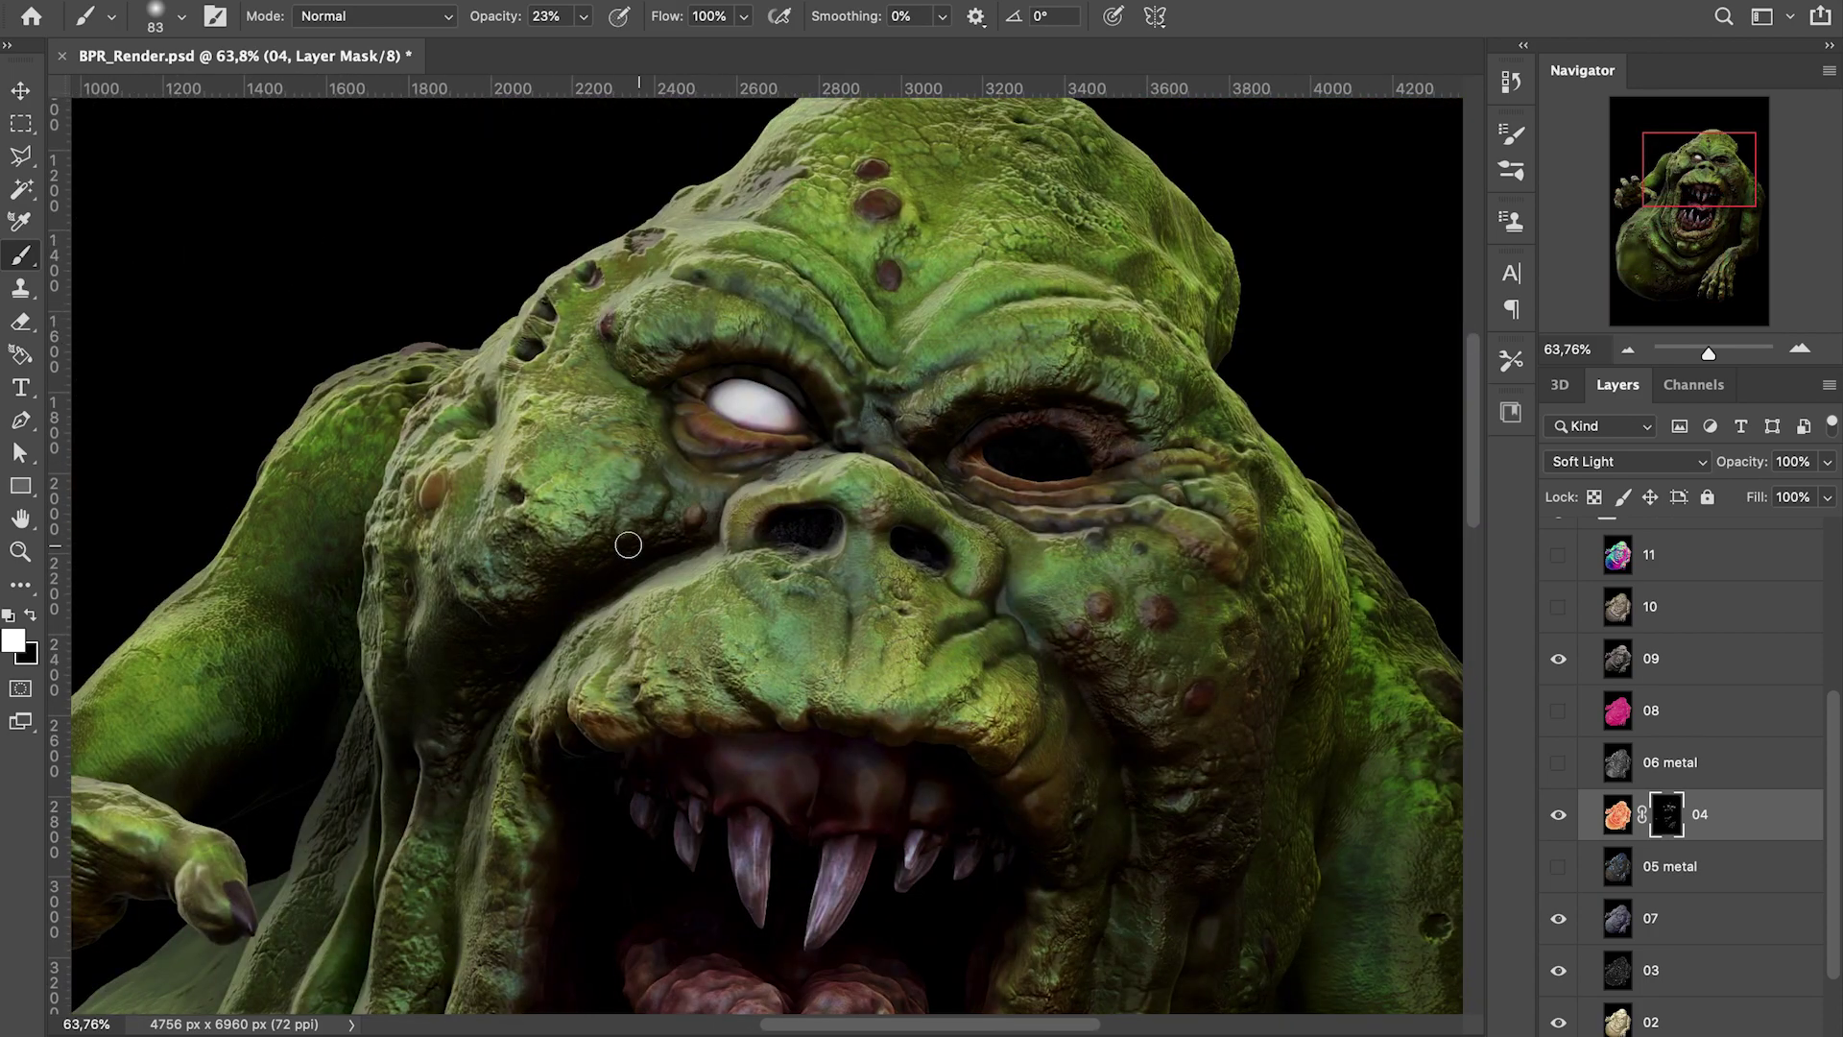
Strengthen layer 04 inside the mouth by painting its mask with a 175 px brush
left_click_drag(1672, 181, 1670, 214)
right_click(888, 506)
left_click(1132, 440)
left_click(751, 604)
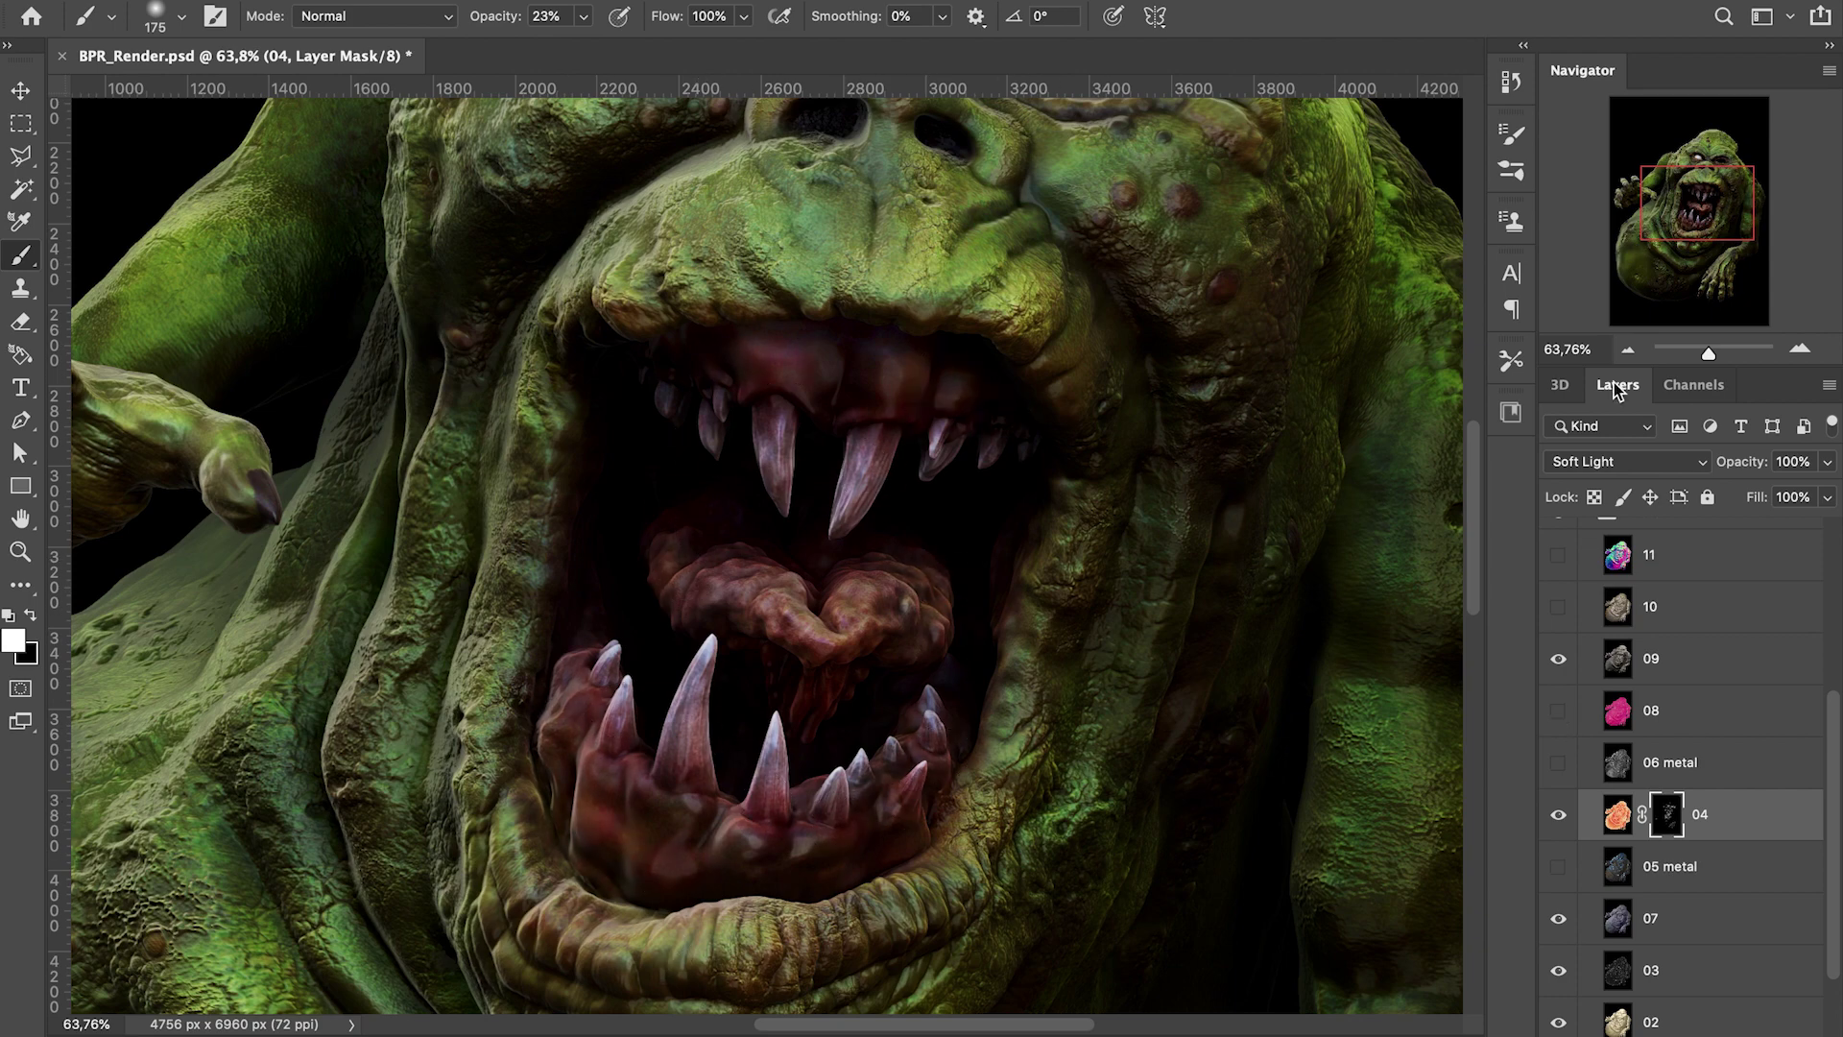
Show layer 08 and apply Hue/Saturation with hue +7 and saturation -28
key("super+minus")
key("super+minus")
left_click(1560, 711)
left_click(1706, 727)
left_click(305, 2)
mouse_move(423, 27)
left_click(768, 154)
mouse_move(1388, 351)
left_mouse_down()
mouse_move(1276, 353)
mouse_move(1361, 351)
left_mouse_up()
left_click_drag(1388, 413, 1352, 412)
mouse_move(1360, 352)
left_mouse_down()
mouse_move(1478, 351)
mouse_move(1394, 355)
left_mouse_up()
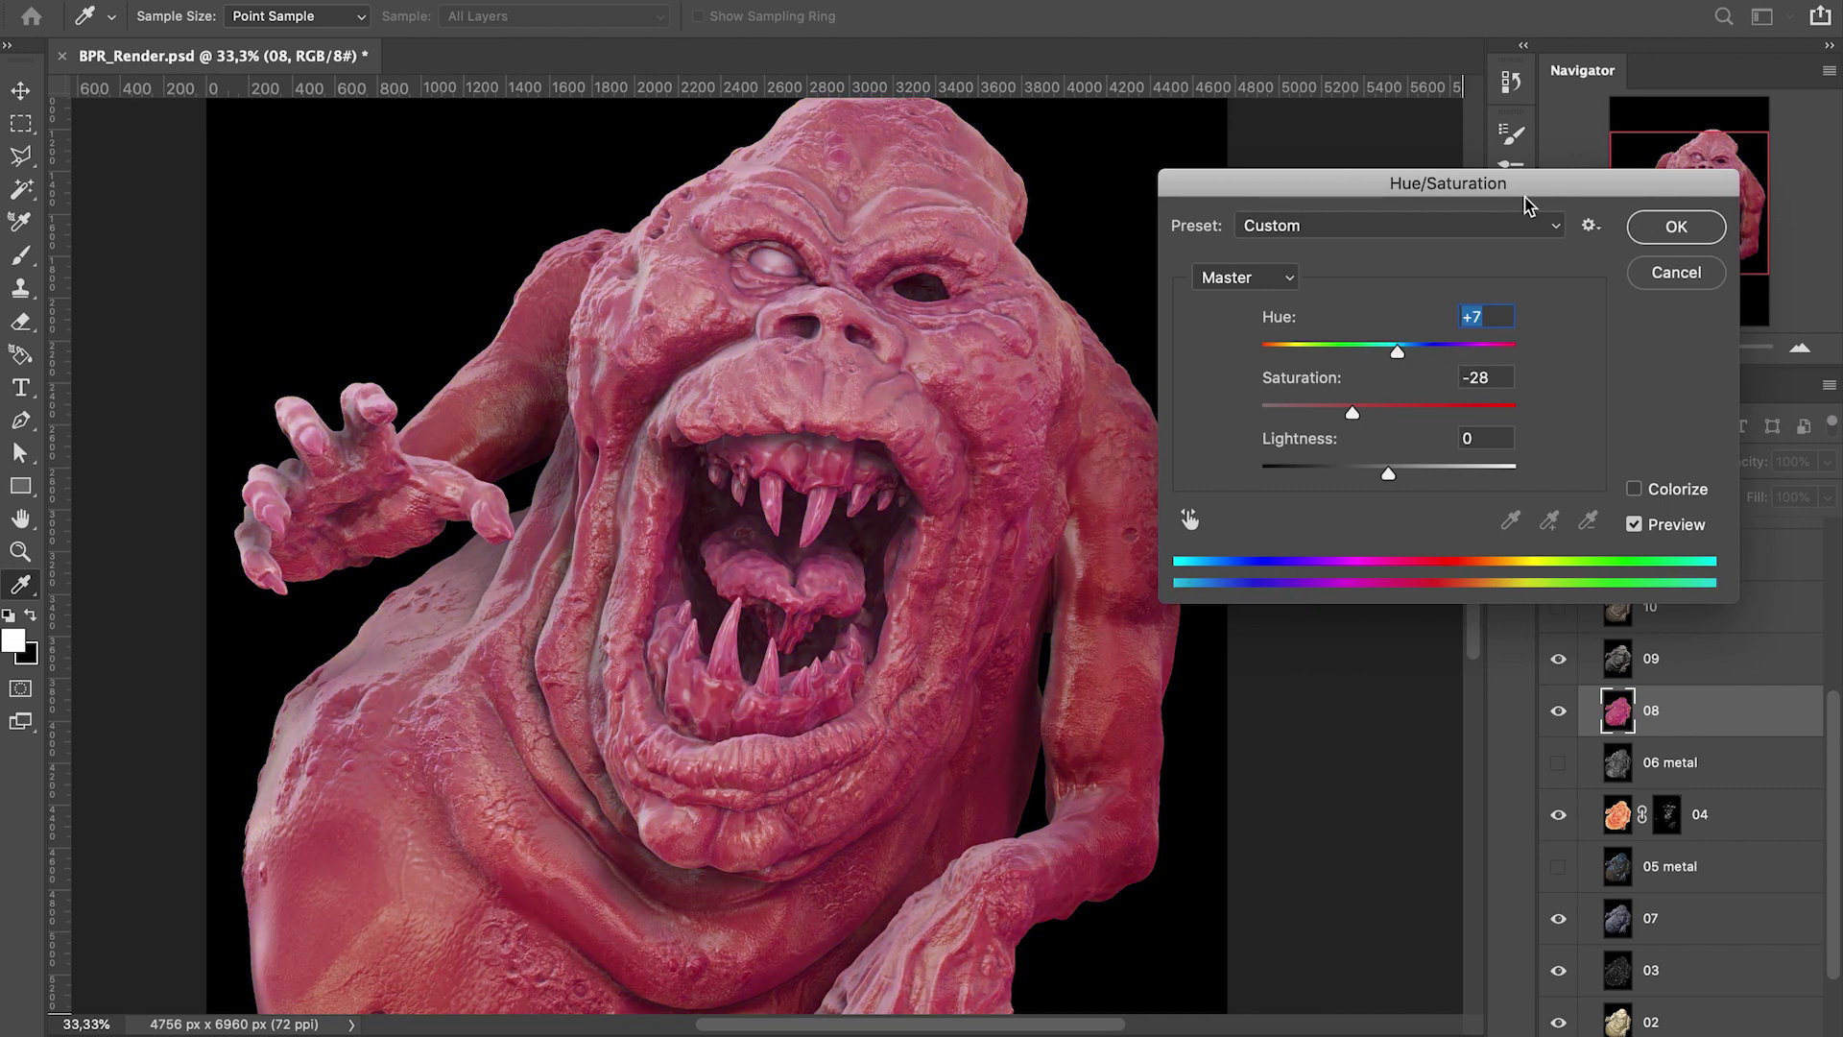
key("Return")
key("b")
Try Soft Light on layer 08, and set its blend mode to Exclusion
left_click(1616, 463)
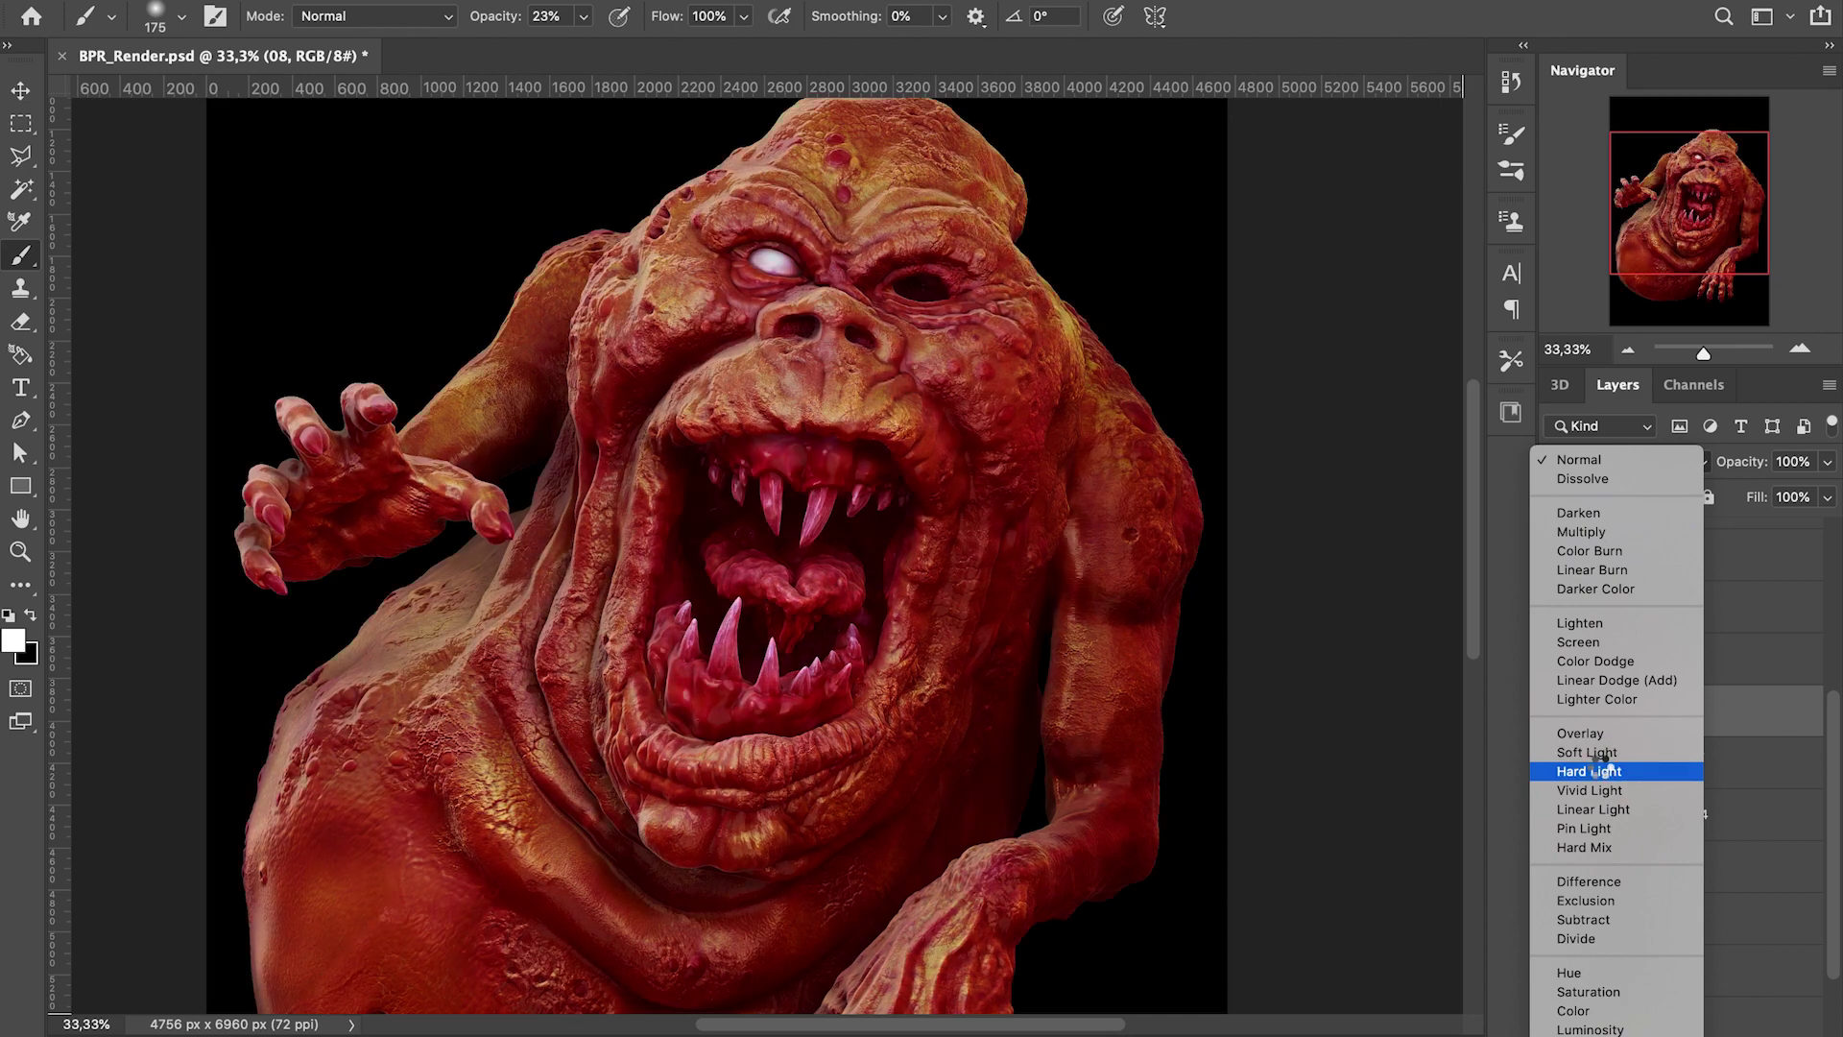
left_click(1594, 753)
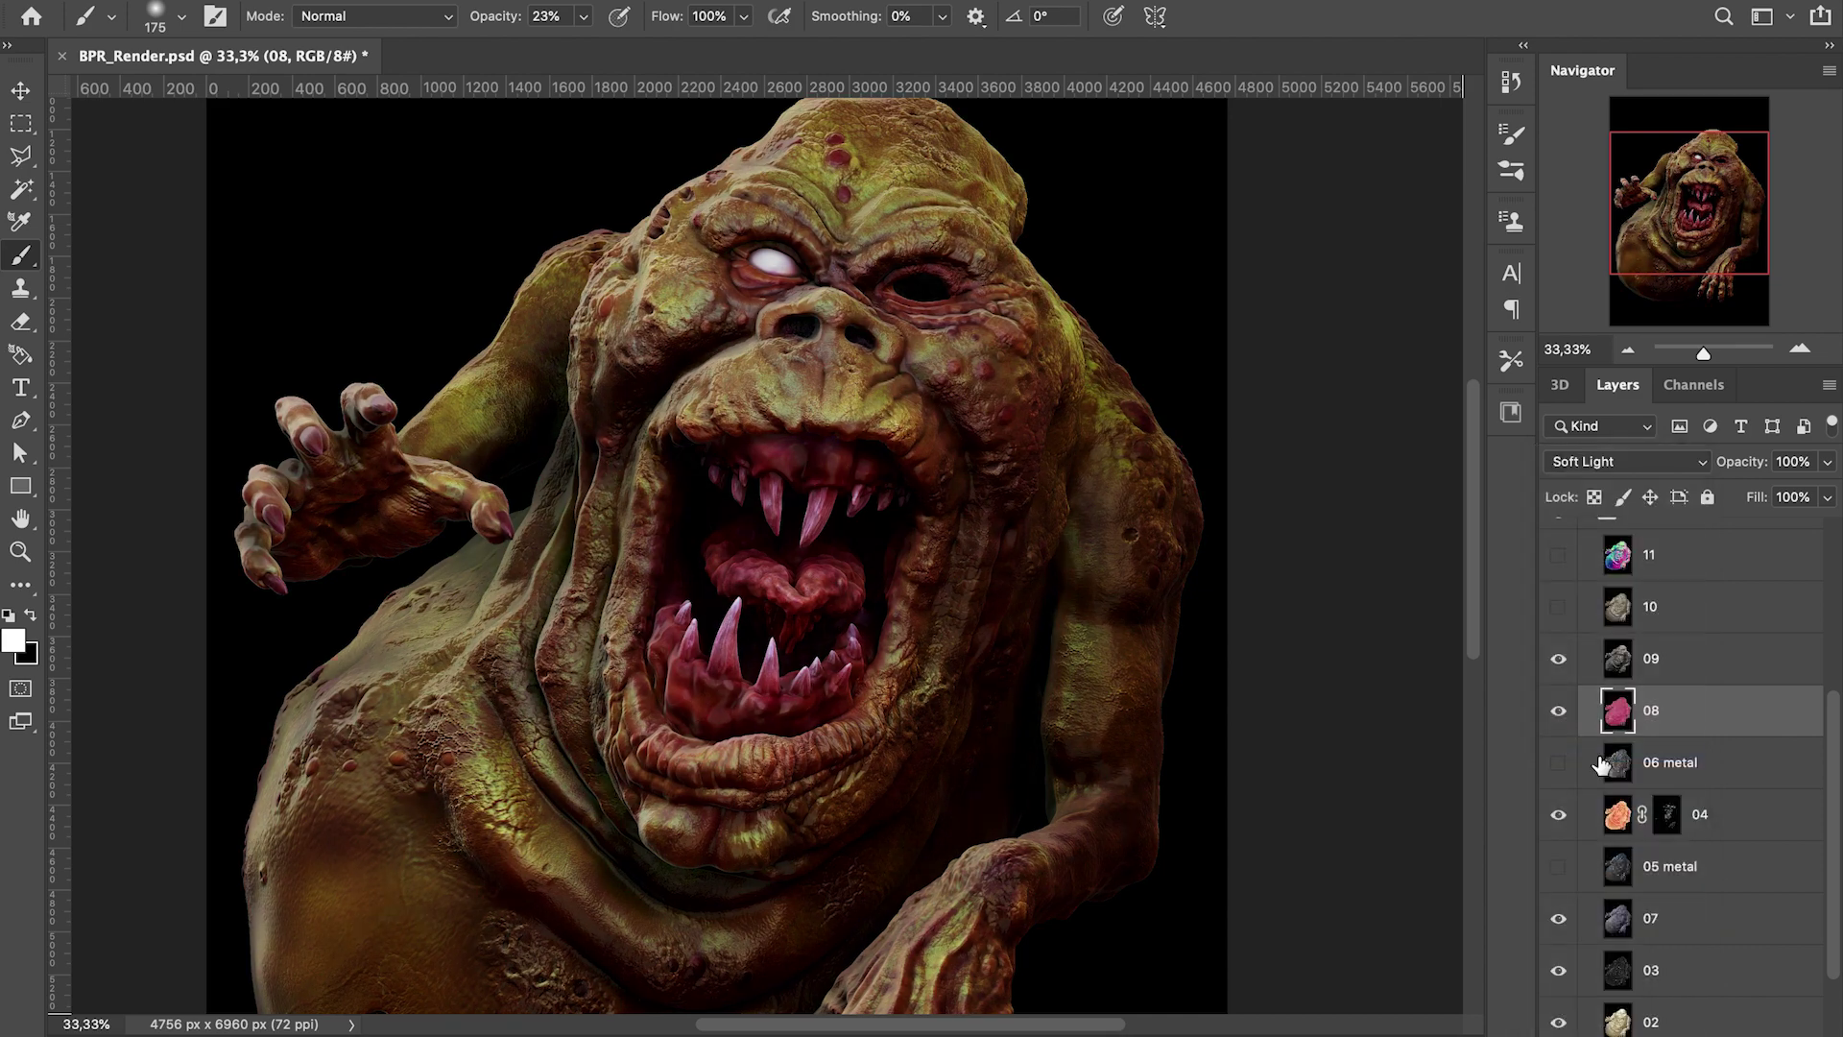
left_click(1628, 466)
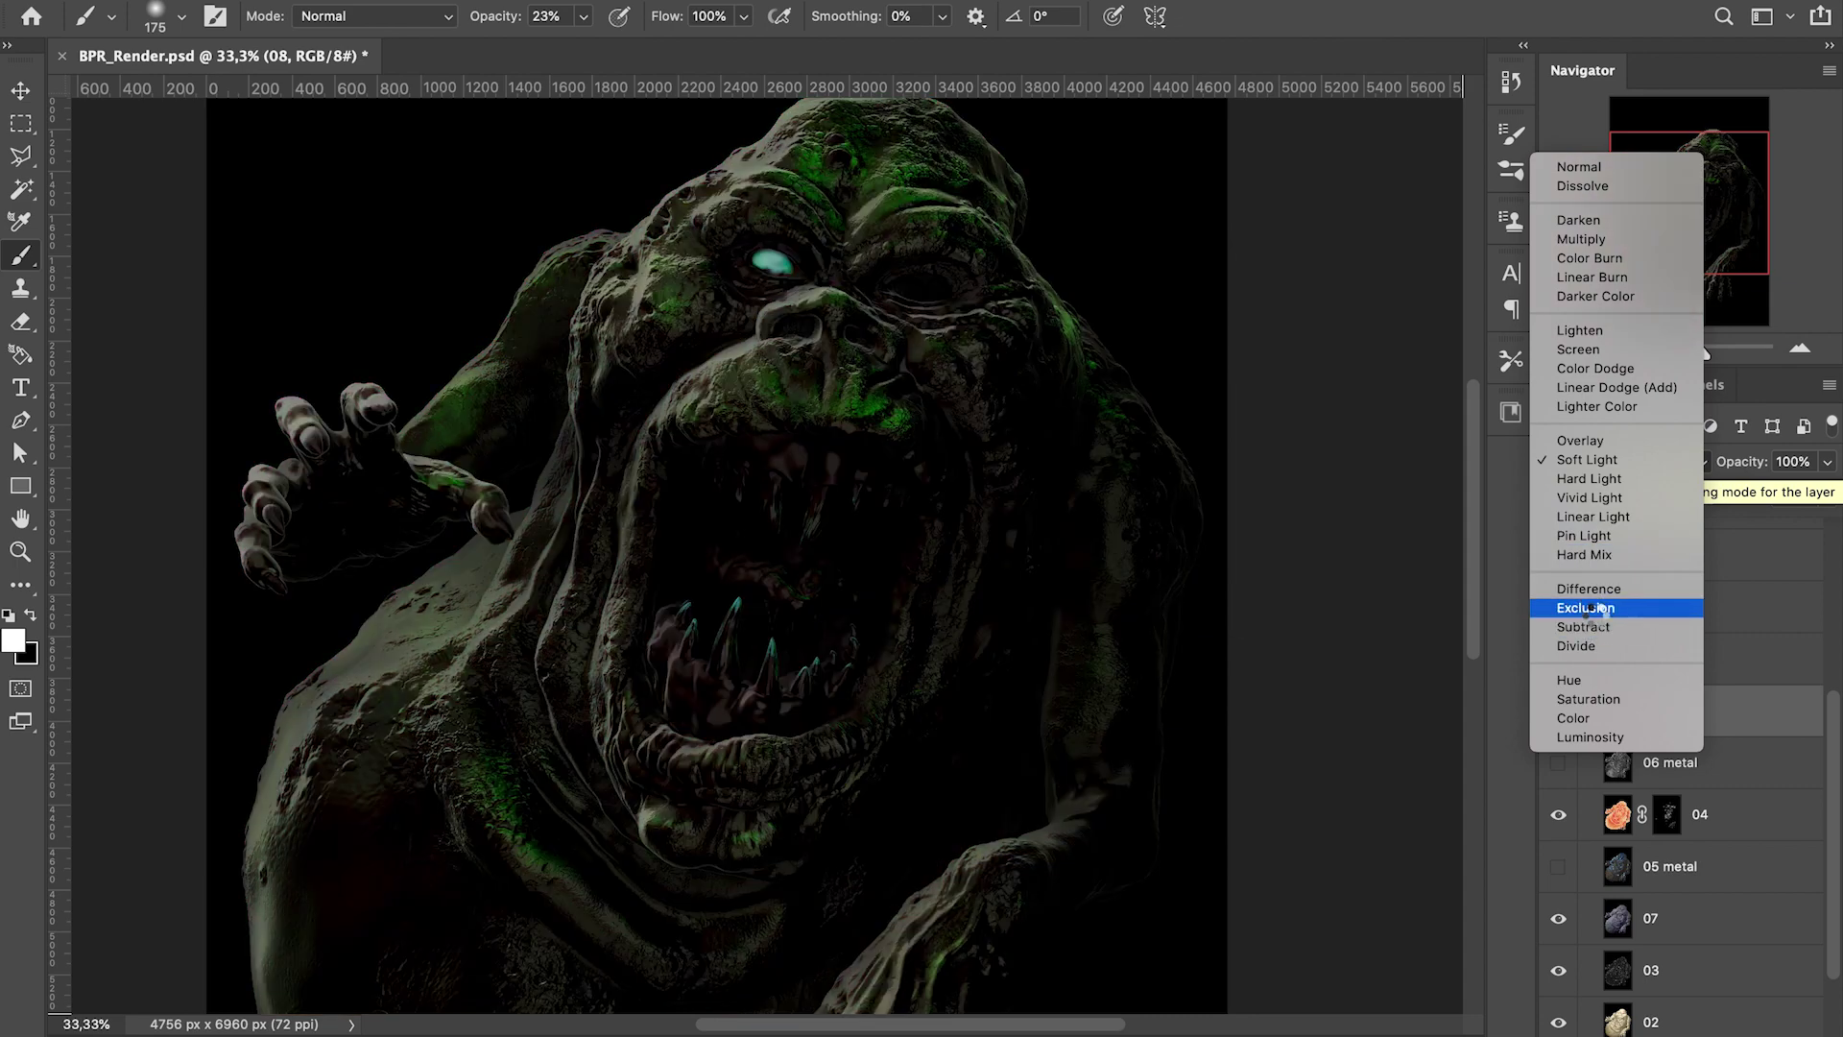
left_click(1586, 607)
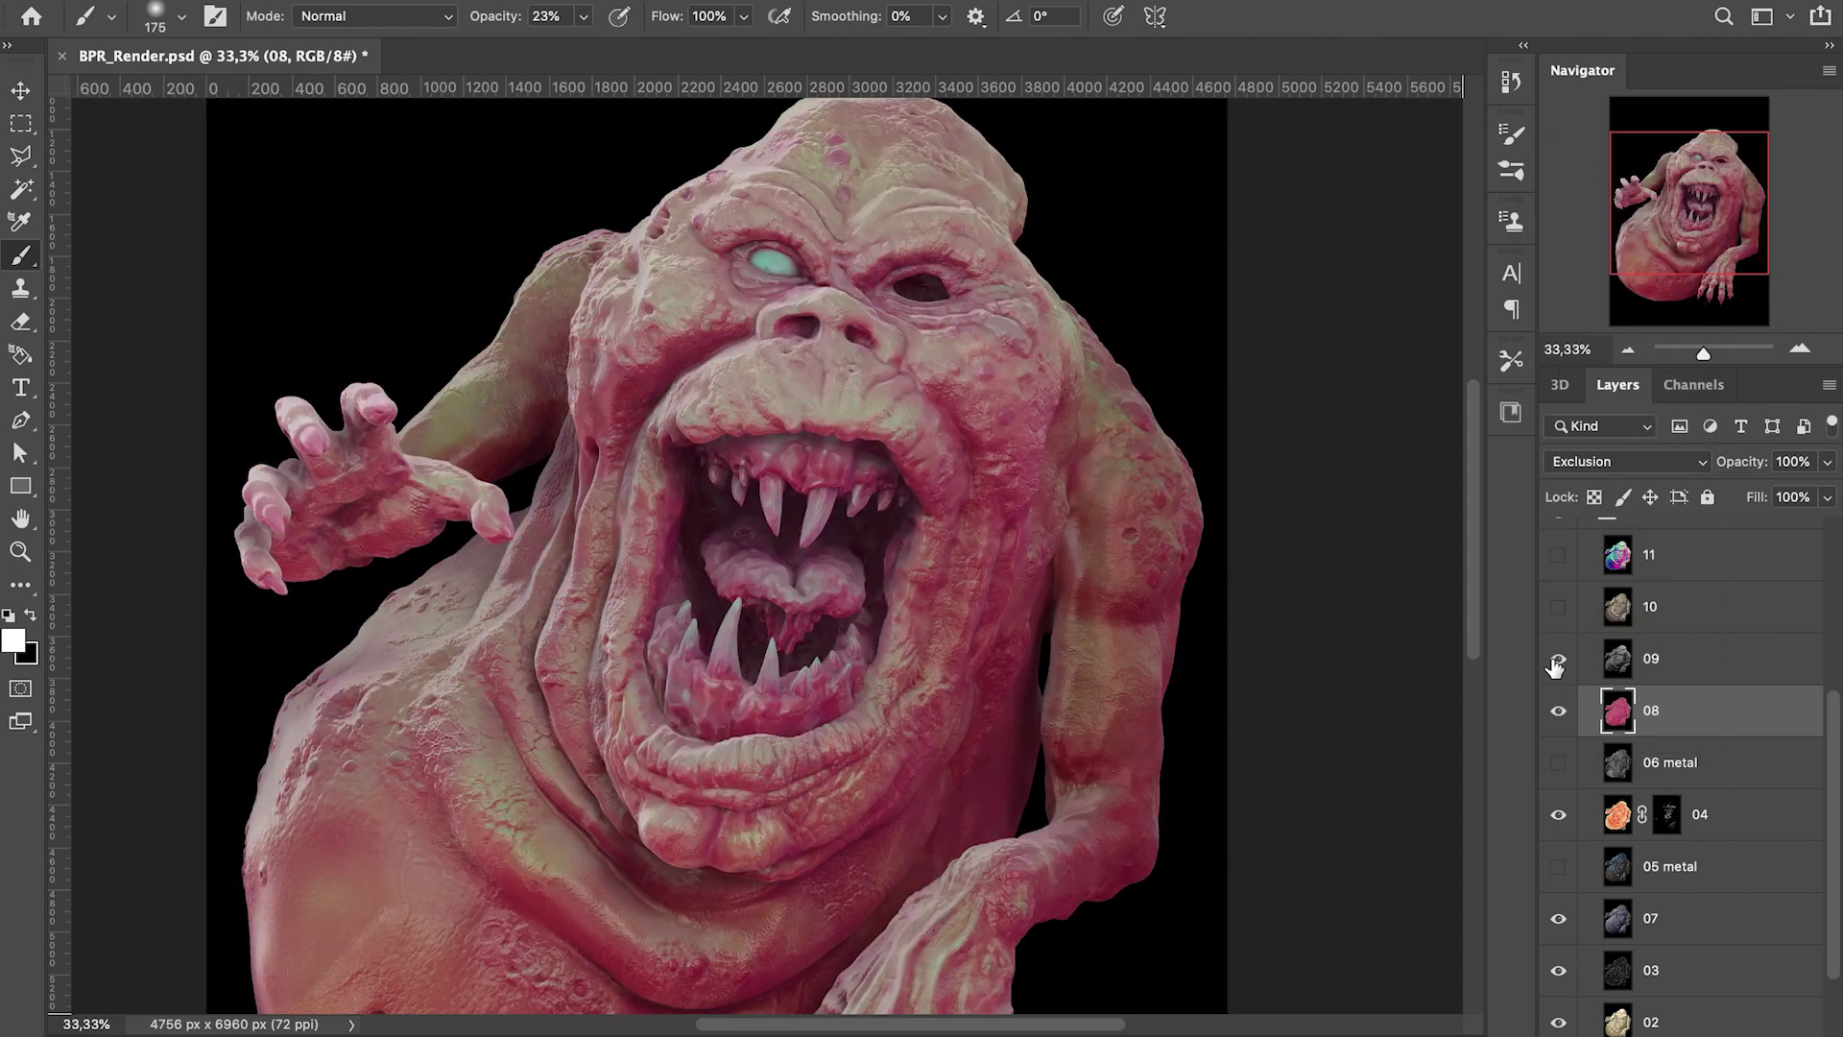
Add a mask to layer 08 and paint it black using a 4280 px soft brush at 100% opacity
left_click(1658, 1034)
left_click(1629, 351)
left_click(1628, 351)
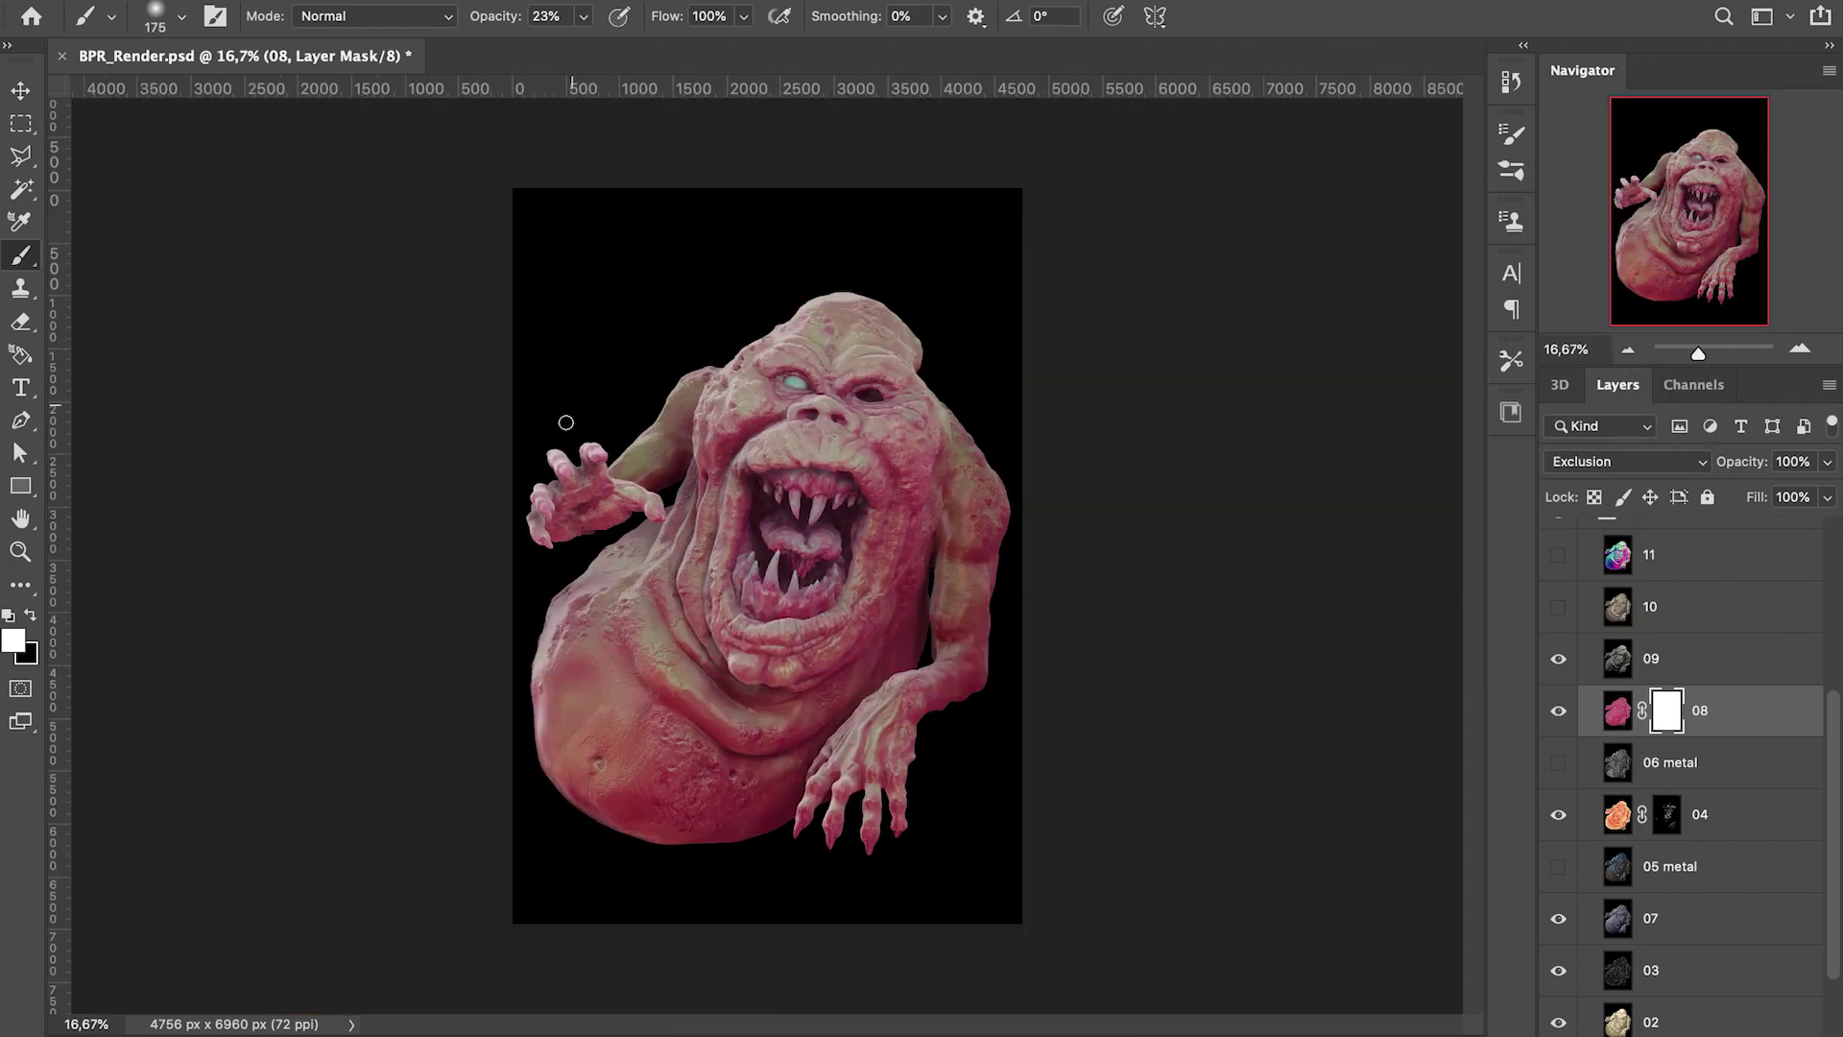
right_click(900, 414)
left_click(1188, 441)
mouse_move(614, 305)
left_mouse_down()
mouse_move(836, 534)
mouse_move(749, 672)
left_mouse_up()
left_click(583, 16)
left_click_drag(605, 46, 685, 48)
mouse_move(860, 256)
left_mouse_down()
mouse_move(817, 641)
mouse_move(1036, 478)
mouse_move(822, 697)
left_mouse_up()
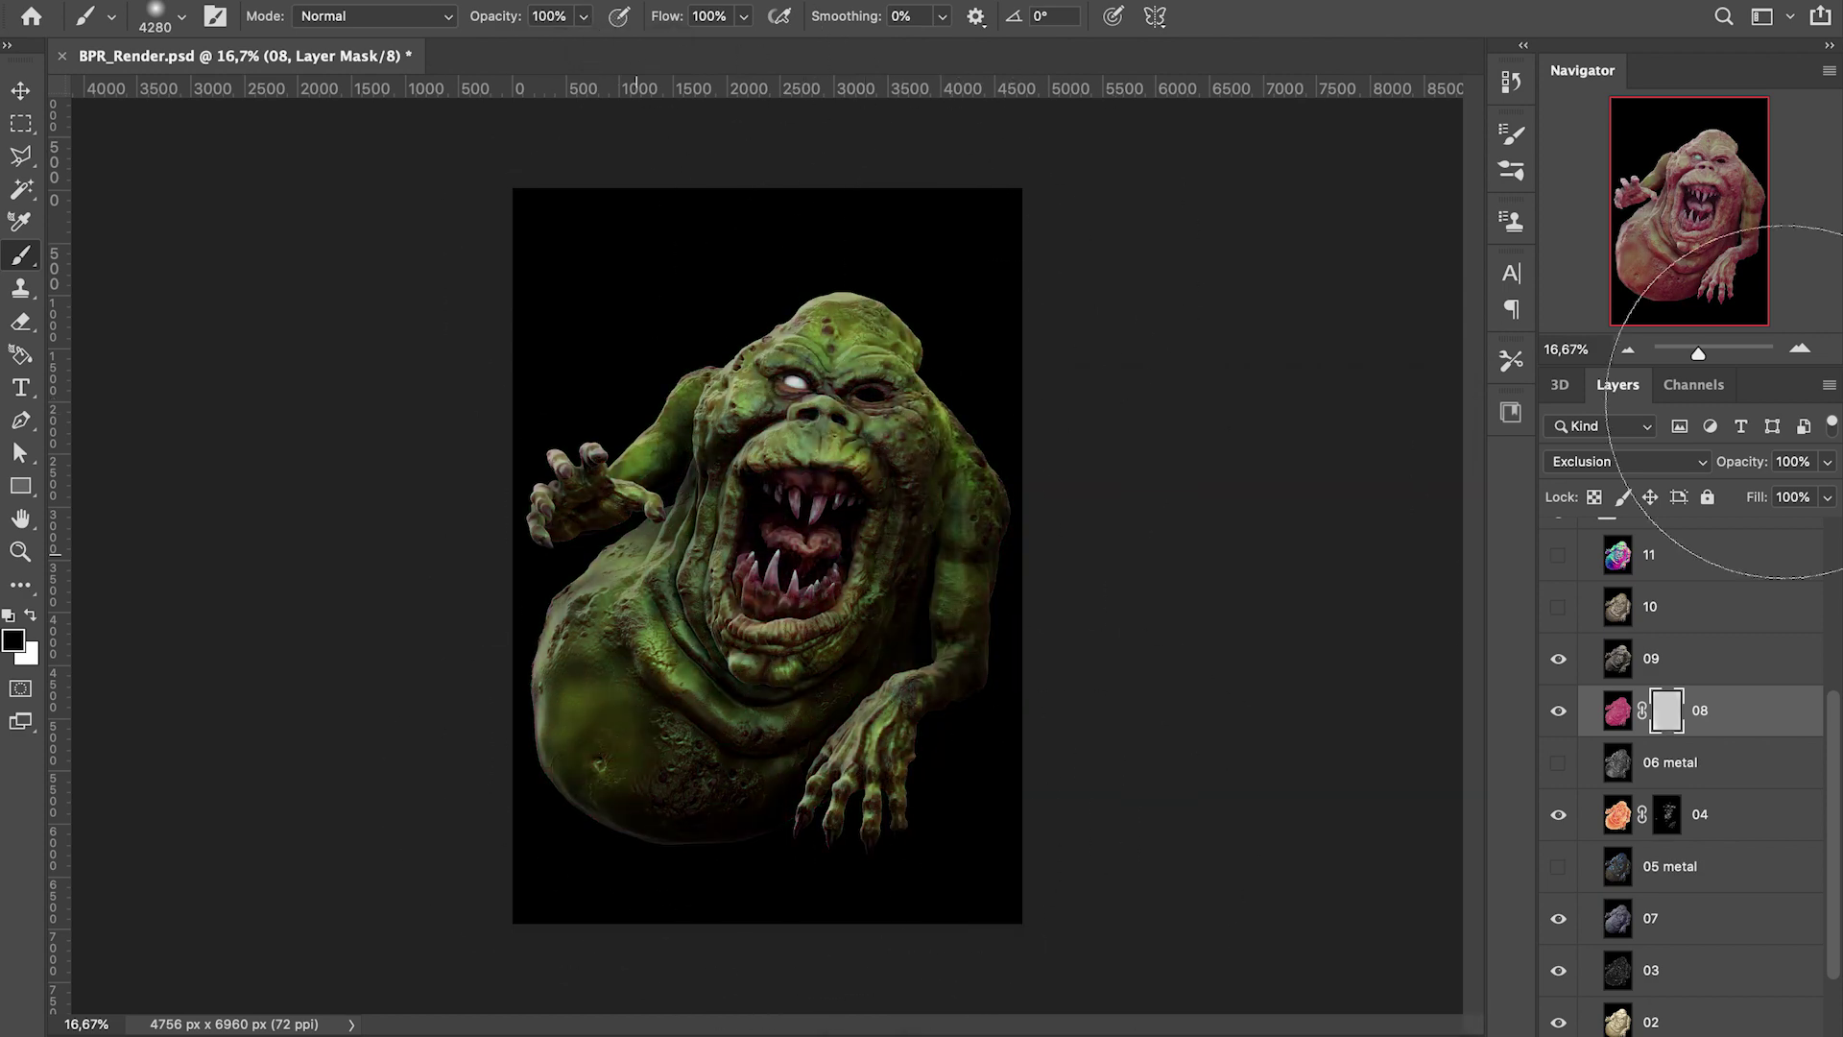
Switch the brush to white and set its size to 130 px for masking layer 08 on the face
left_click(1799, 349)
left_click(1799, 350)
left_click(30, 614)
right_click(993, 430)
left_click(1171, 437)
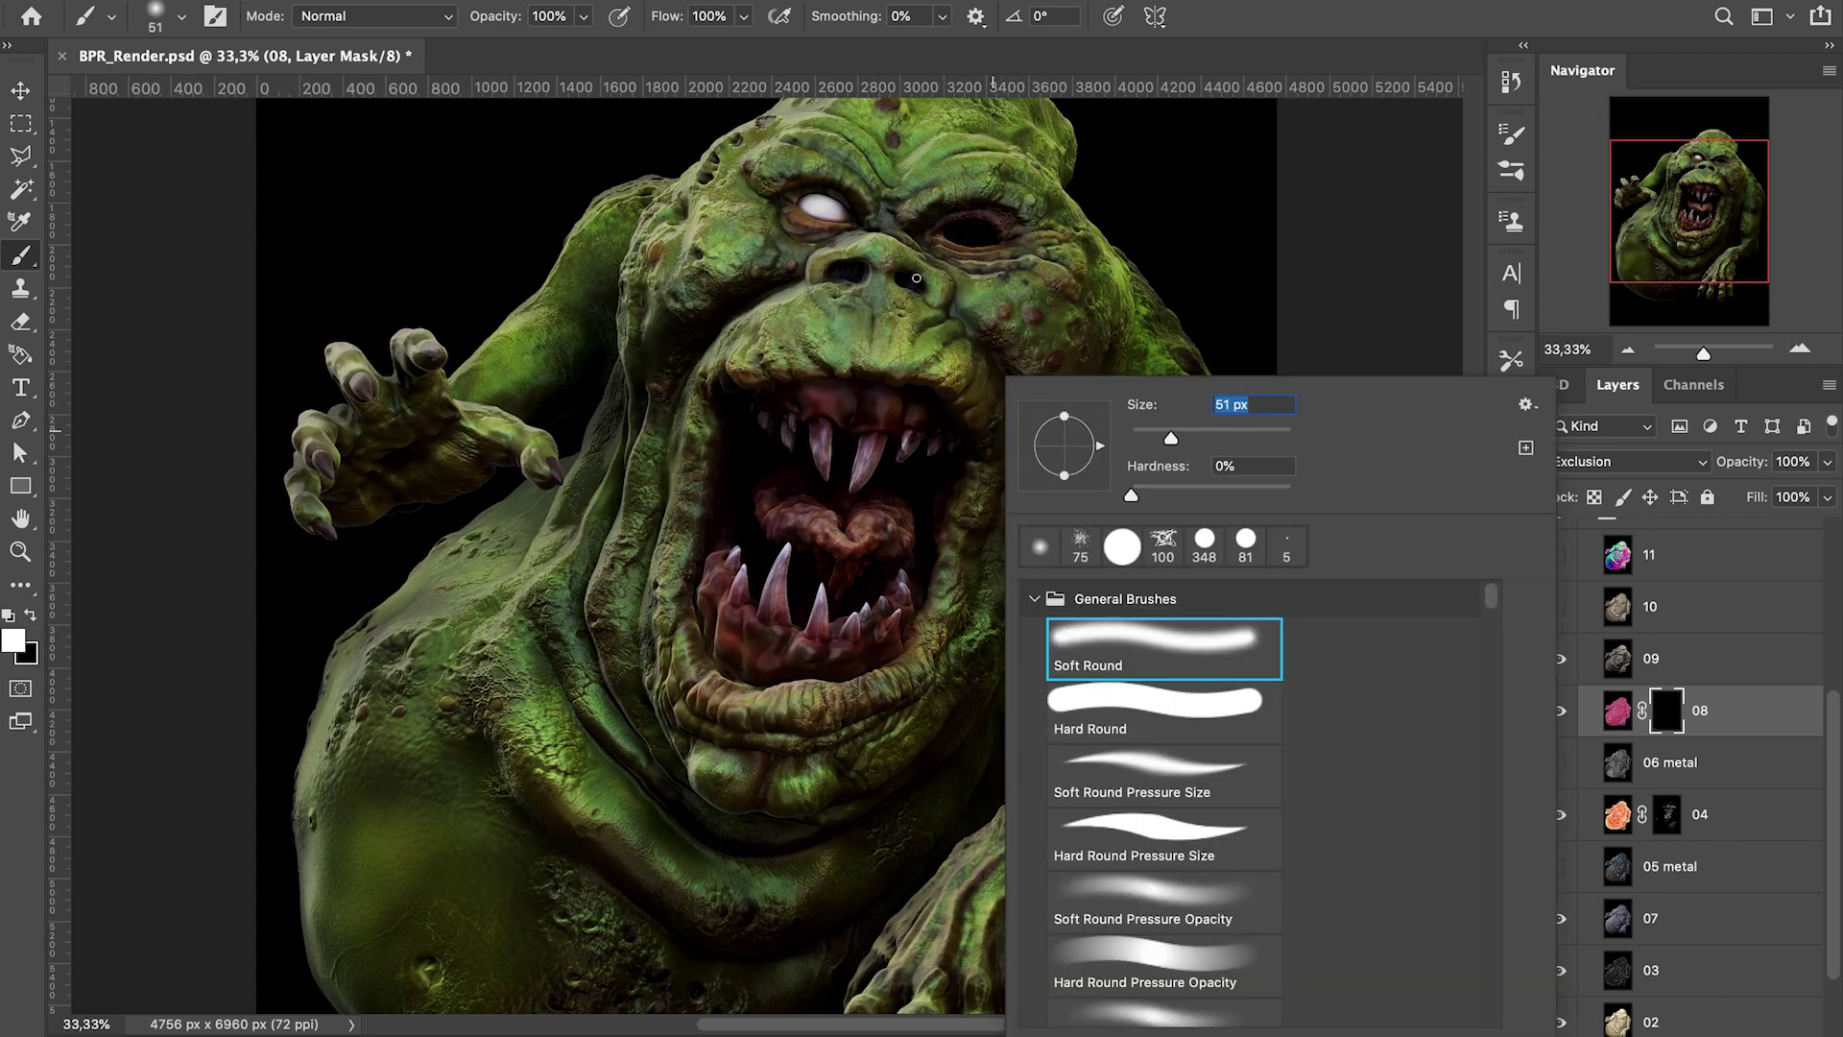
left_click(1801, 348)
left_click(1801, 348)
left_click_drag(1706, 192, 1718, 143)
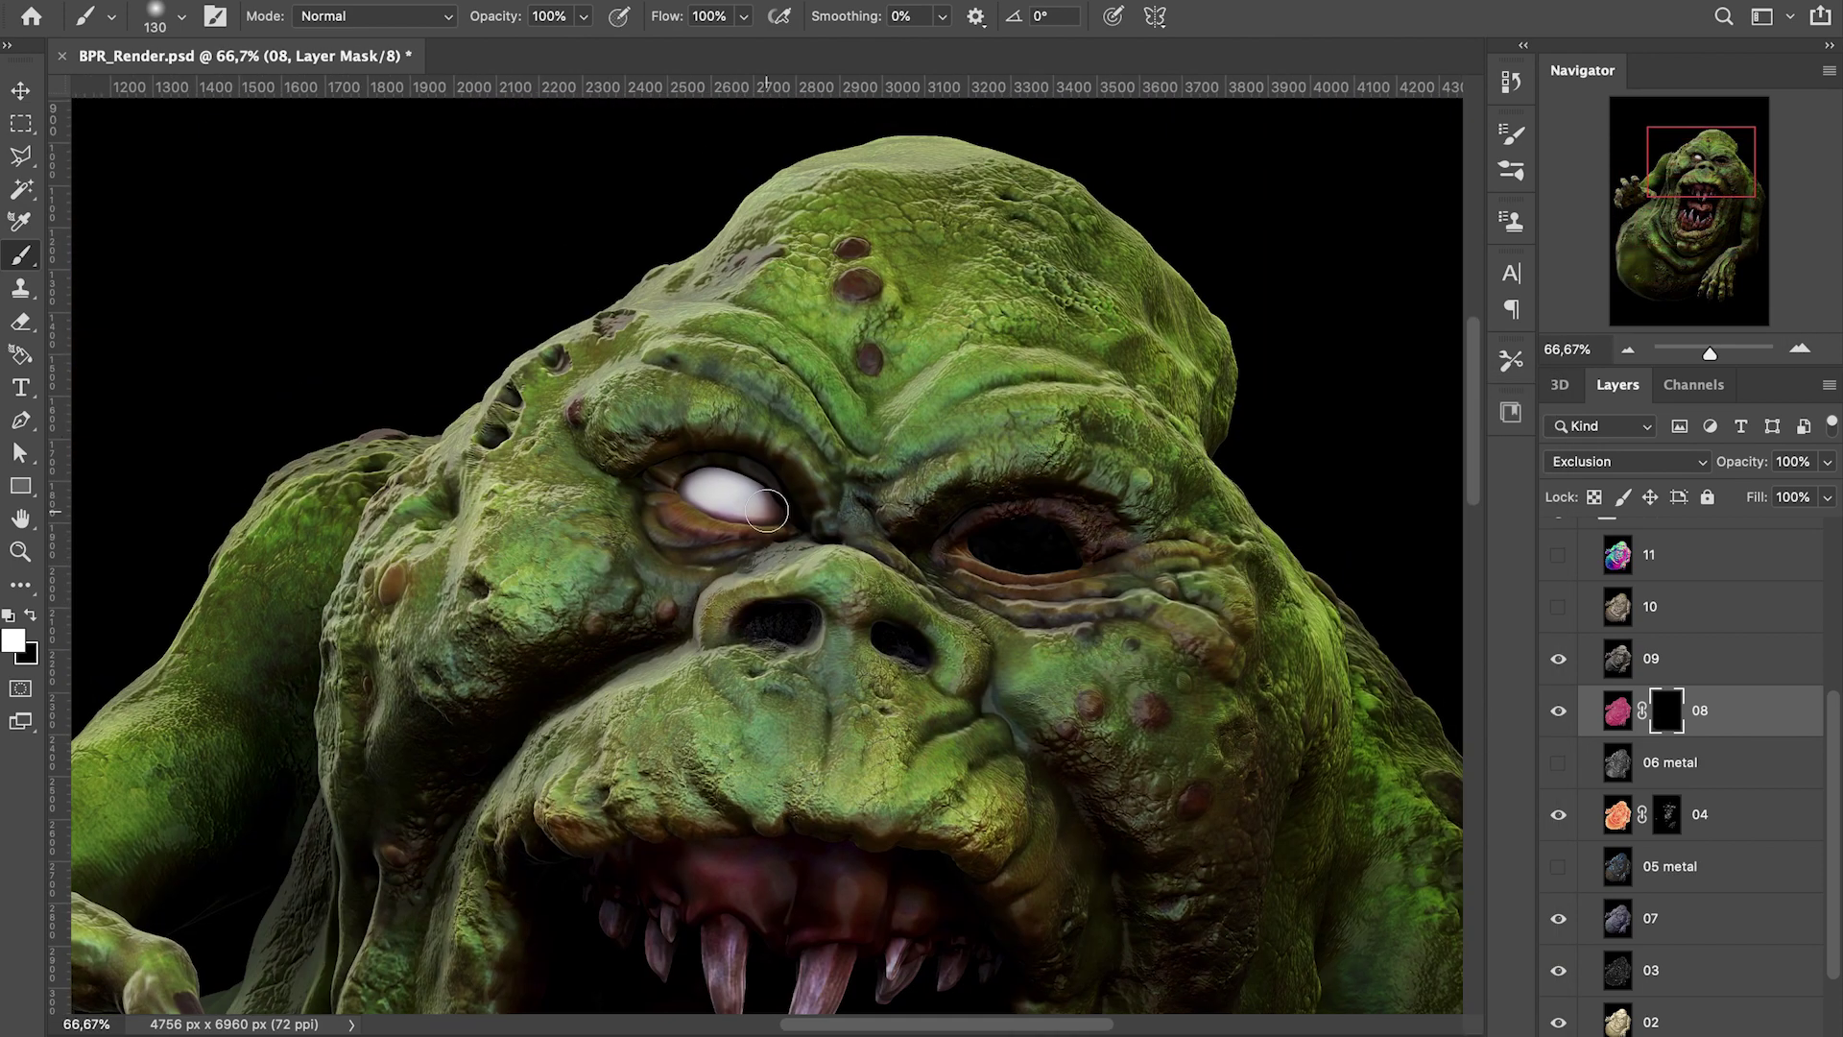
Try painting layer 08's mask over the white eye at different brush opacities, and undo the strokes
left_click_drag(770, 509, 712, 495)
key("super+z")
left_click(583, 16)
left_click_drag(575, 48, 500, 48)
mouse_move(718, 480)
left_mouse_down()
mouse_move(740, 500)
mouse_move(685, 501)
mouse_move(748, 463)
mouse_move(741, 559)
left_mouse_up()
left_click(584, 15)
left_click_drag(580, 48, 670, 48)
mouse_move(754, 501)
left_mouse_down()
mouse_move(717, 488)
mouse_move(687, 509)
left_mouse_up()
key("super+z")
key("super+z")
key("super+z")
Reveal layer 08 around the empty eye socket by painting its mask white at reduced brush opacity
left_click(584, 16)
left_click_drag(580, 48, 507, 50)
left_click_drag(982, 550, 1059, 519)
left_click(583, 16)
left_click_drag(581, 48, 563, 50)
left_click_drag(970, 567, 1086, 560)
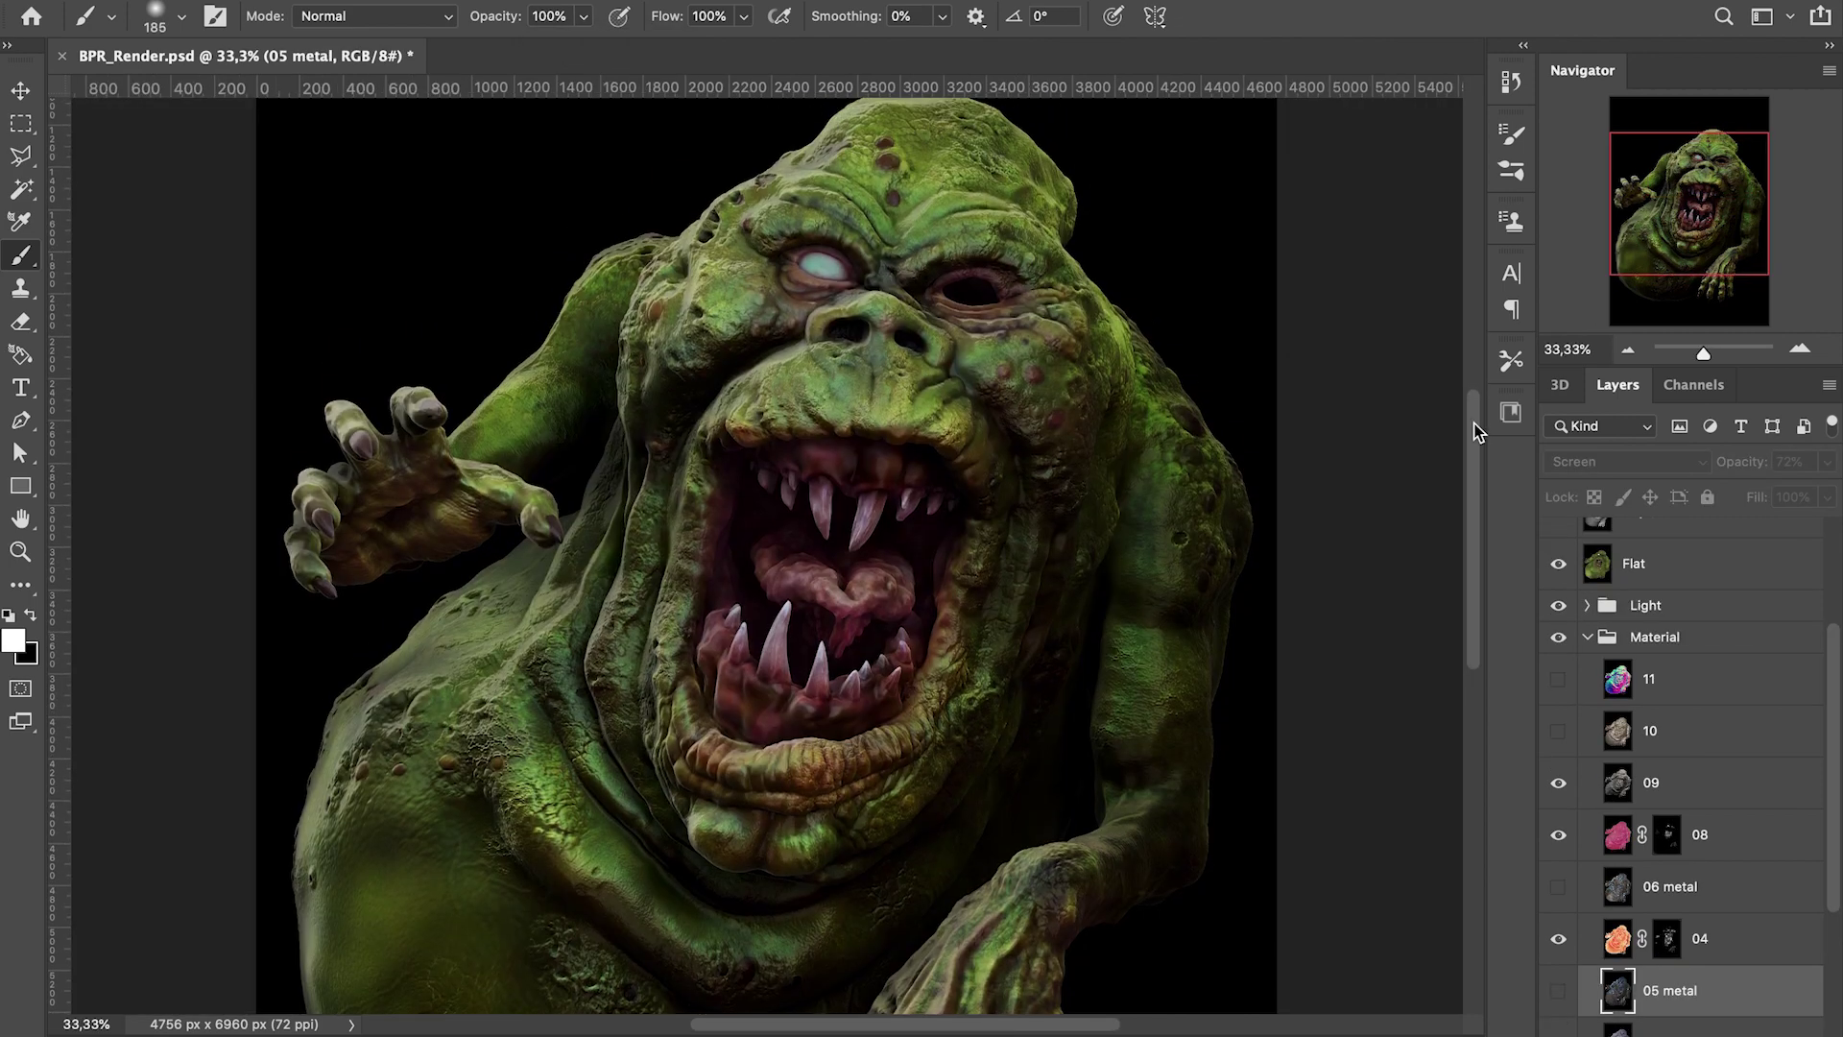
Show the 05 metal layer, set its opacity to 100% and its blend mode to Hard Mix
scroll(1470, 447, "down", 3)
scroll(1470, 447, "up", 2)
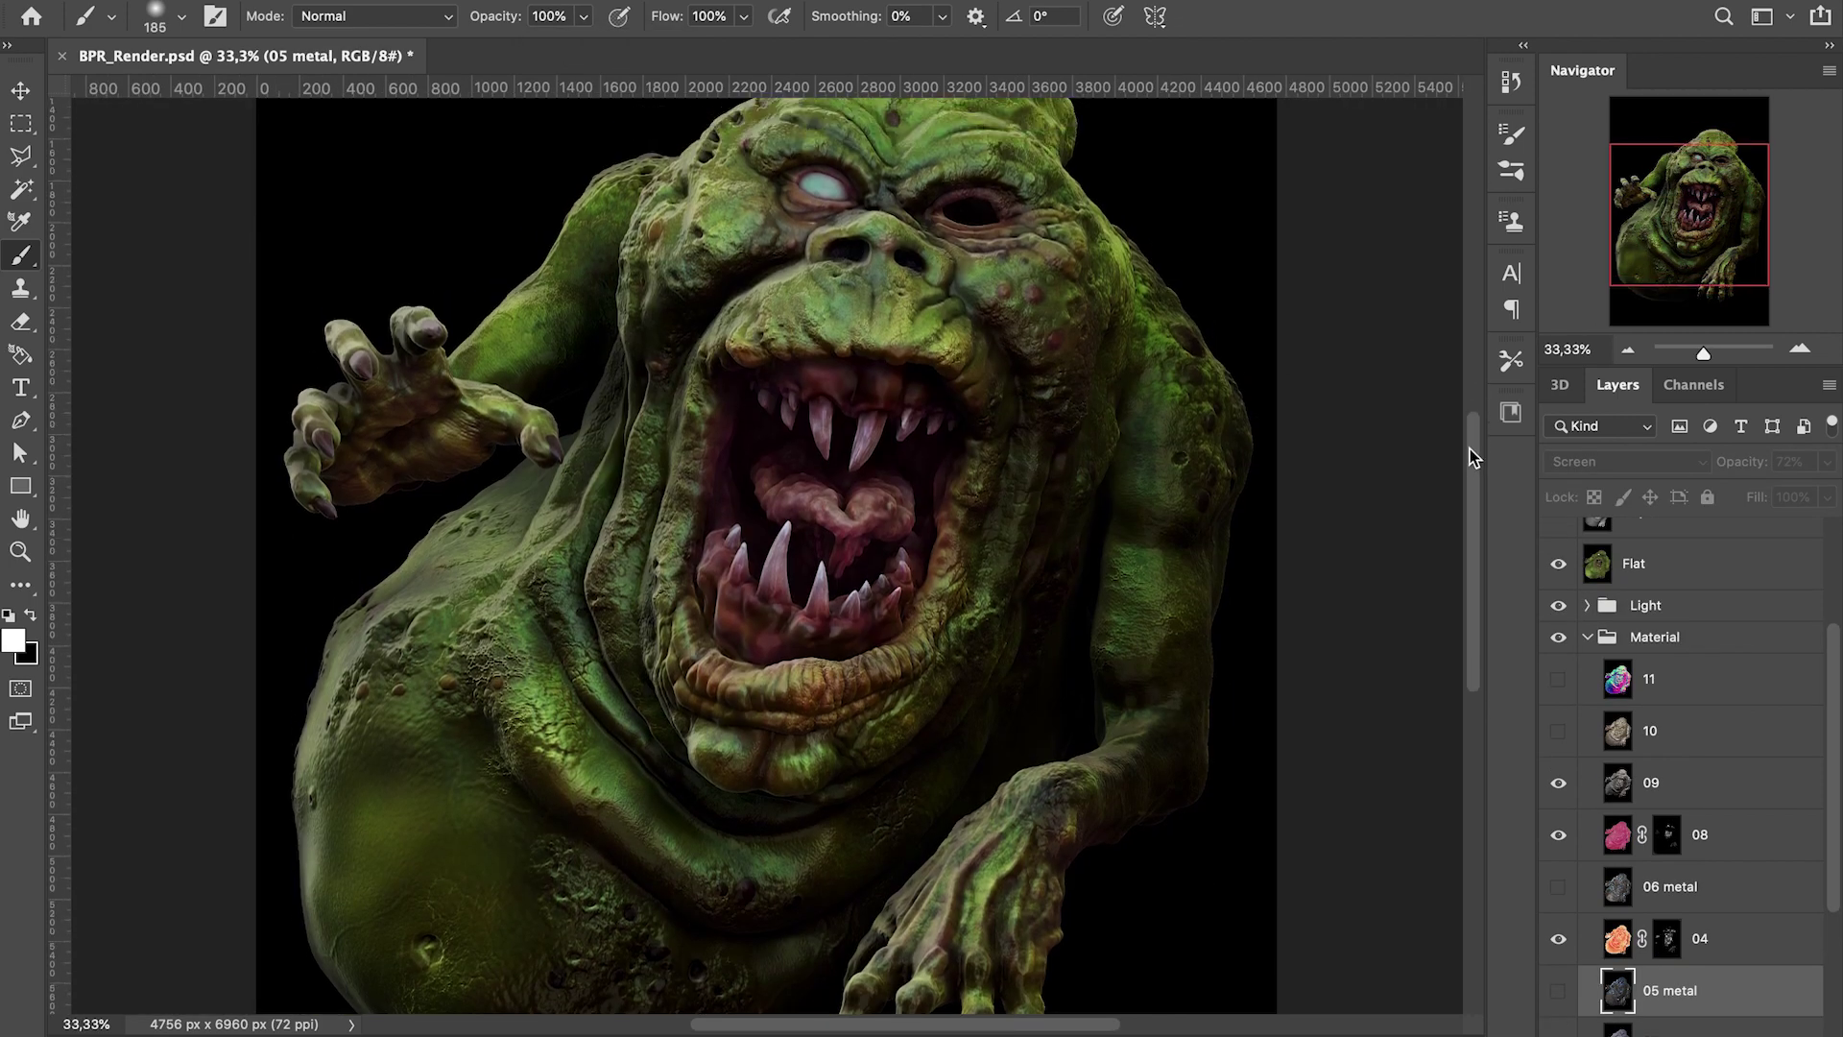
left_click(1558, 993)
left_click(1827, 463)
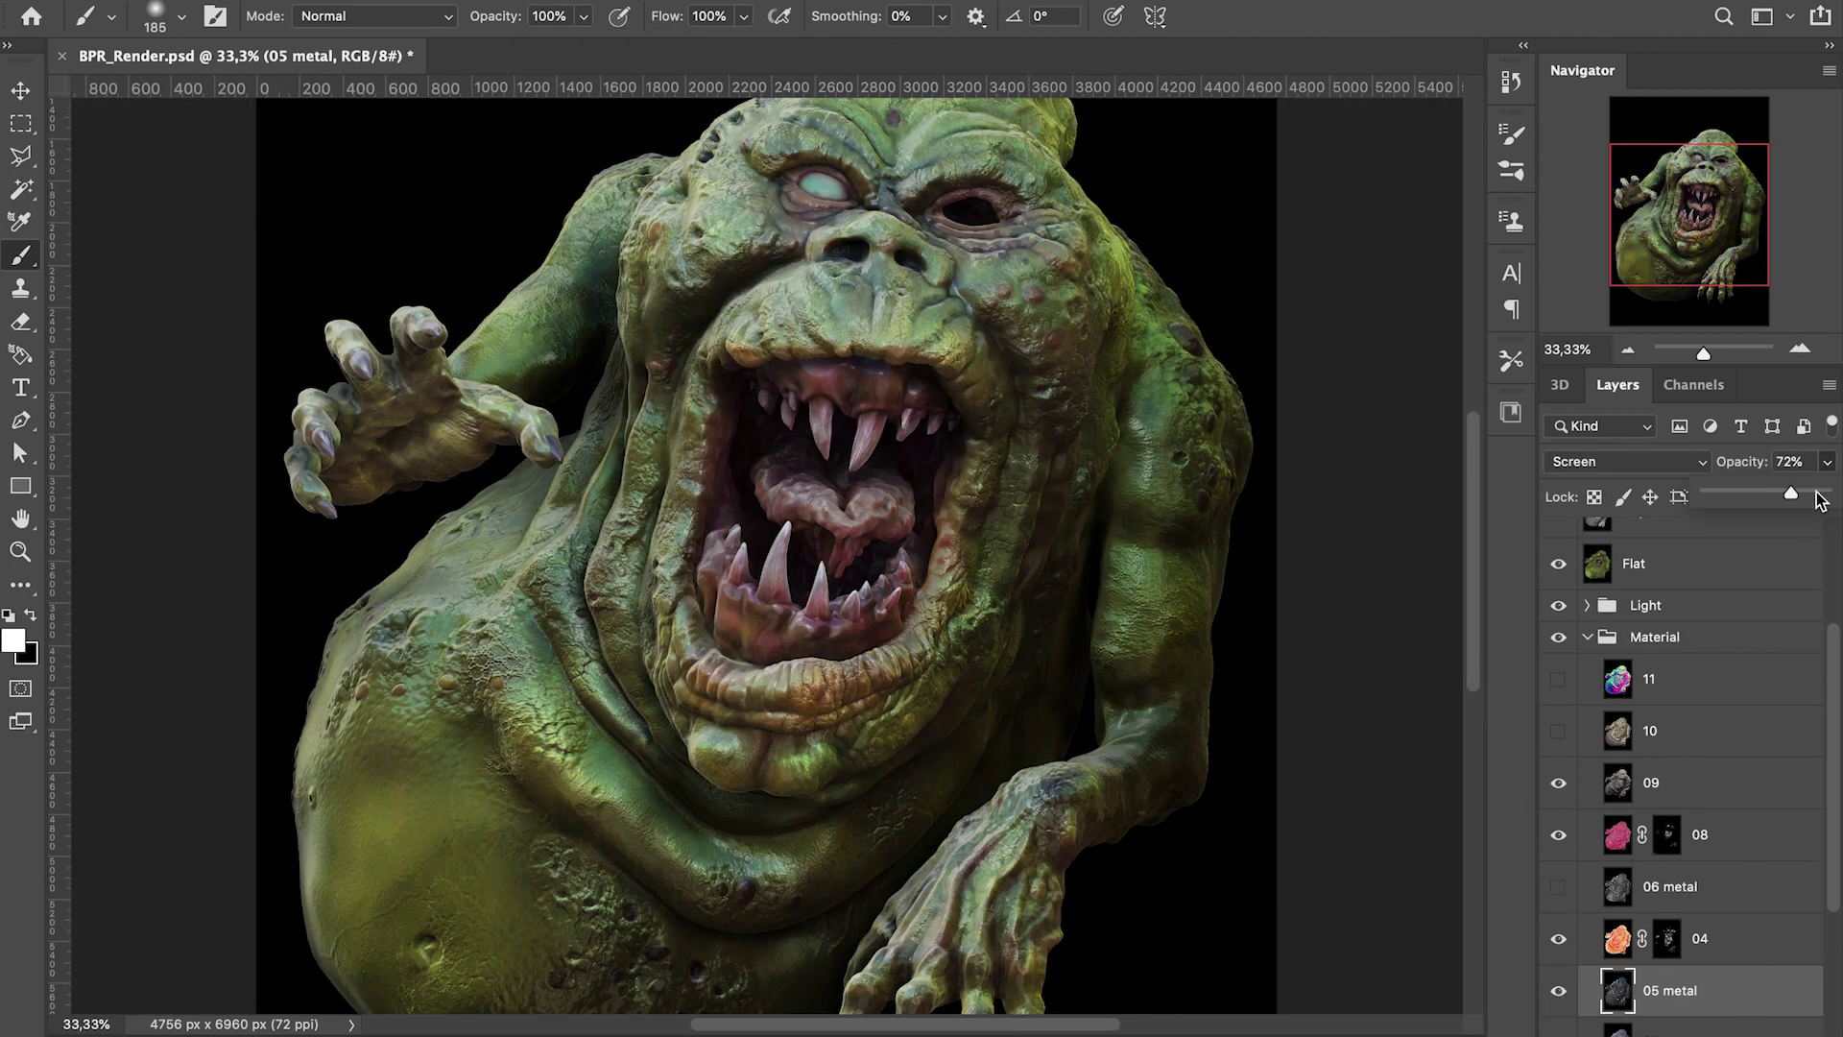
left_click(1827, 493)
key("super+plus")
left_click(1588, 462)
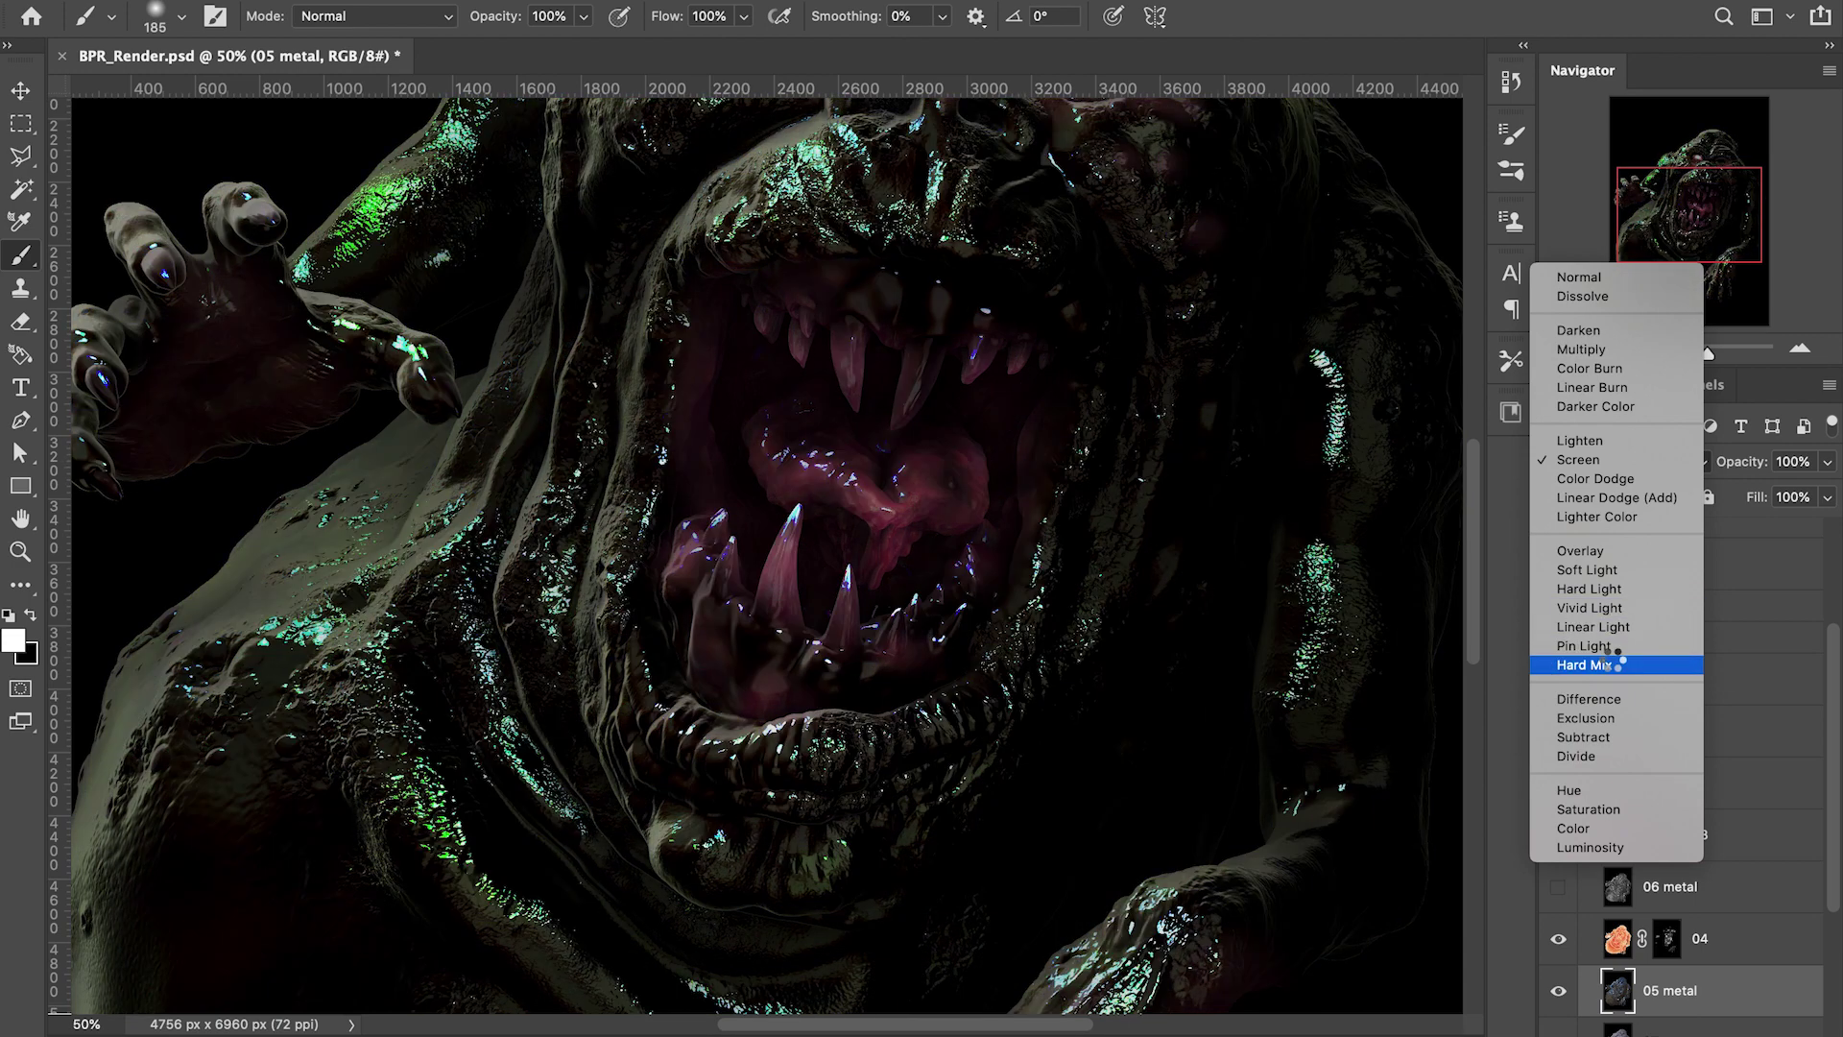
left_click(1612, 664)
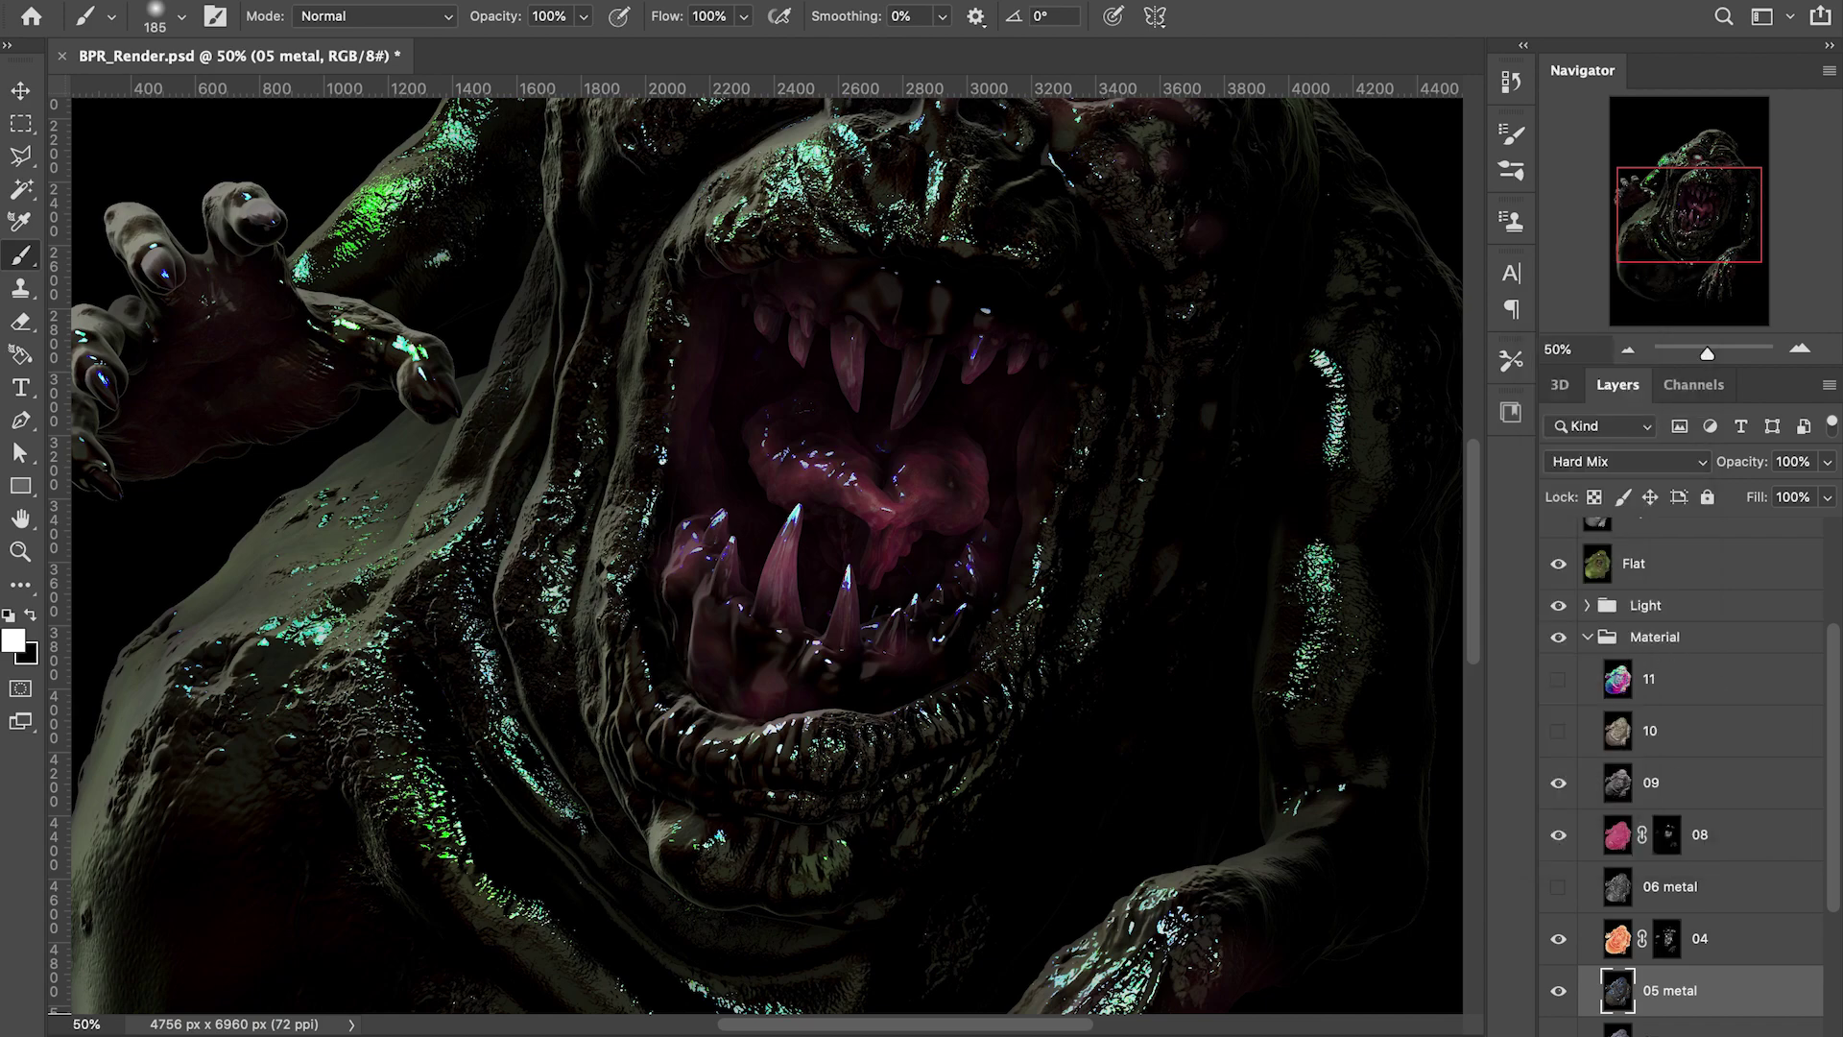
Add a mask to the 05 metal layer and paint it black using a 4280 px soft brush
left_click(1655, 1034)
left_click(1627, 350)
left_click(1627, 351)
left_click(1628, 351)
left_click_drag(918, 704, 1102, 704)
key("x")
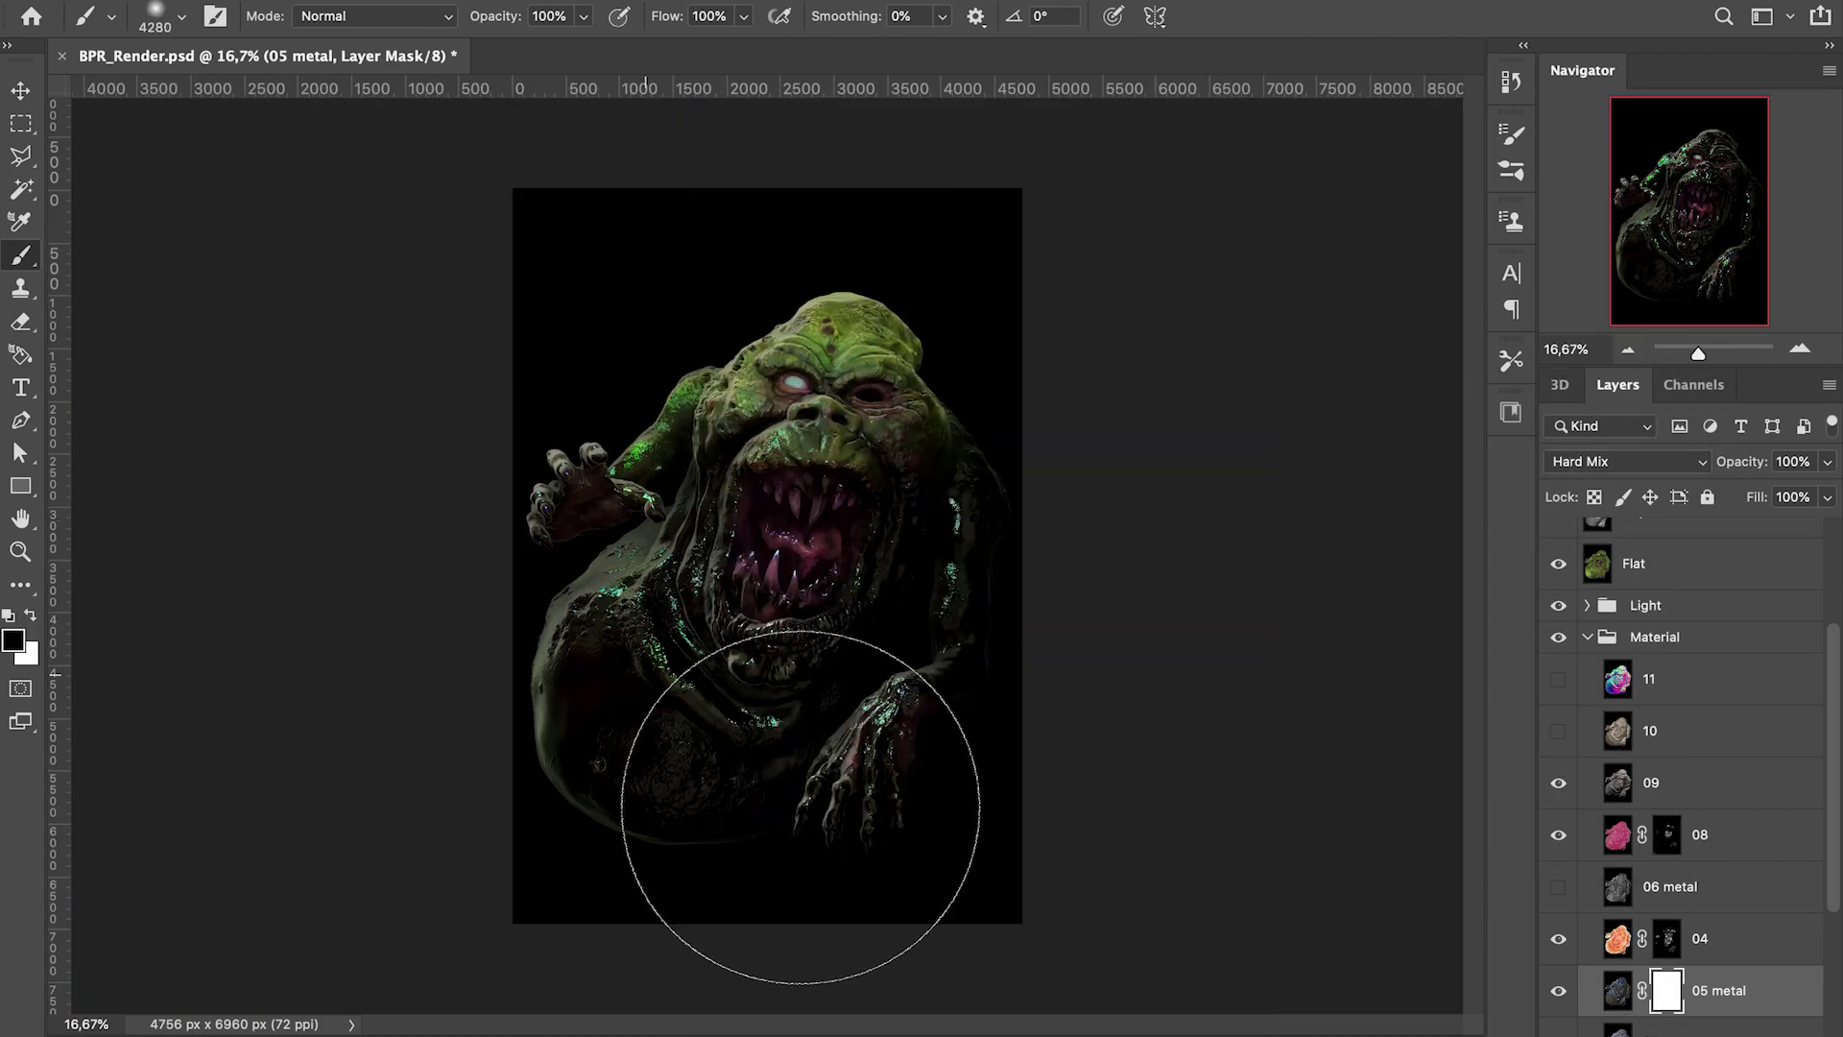
left_click_drag(642, 658, 911, 686)
Reveal the 05 metal layer's shine on the tongue by painting its mask white with a 162 px brush
double_click(1800, 349)
left_click(1800, 349)
mouse_move(1693, 212)
left_mouse_down()
mouse_move(1583, 268)
mouse_move(1709, 187)
left_mouse_up()
key("x")
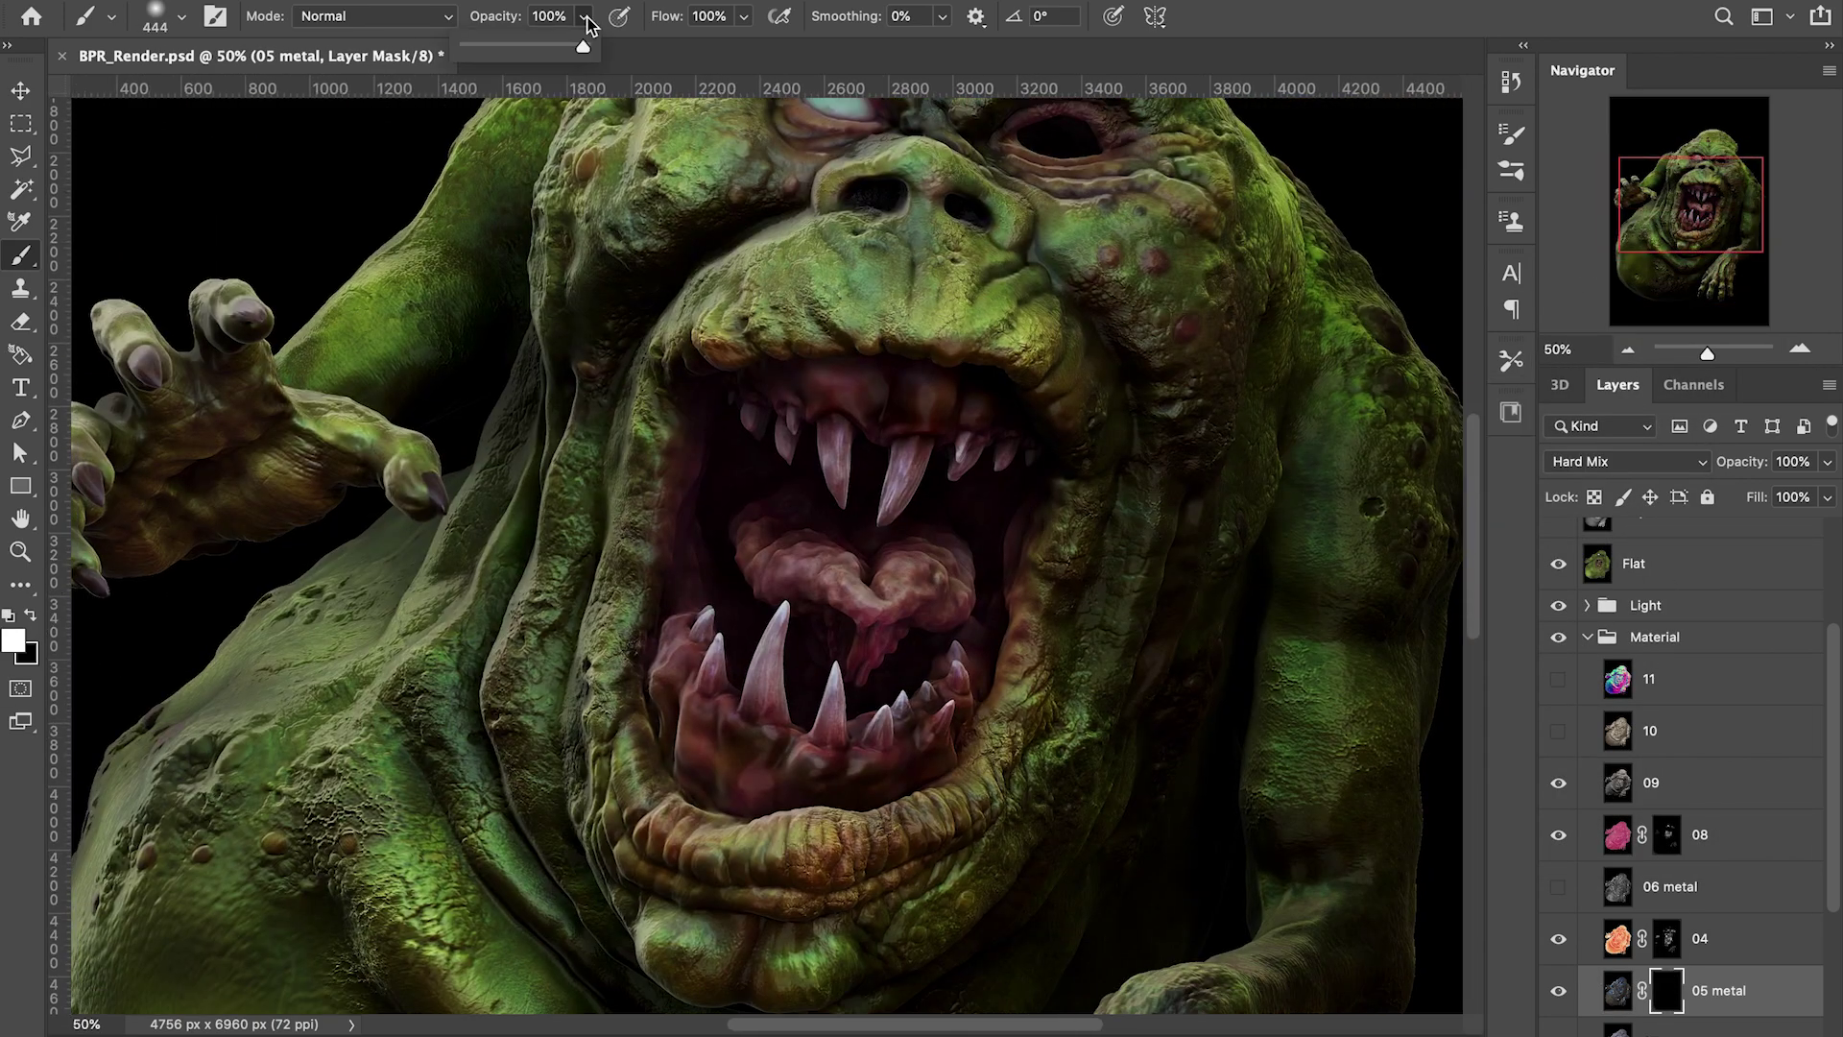
left_click_drag(583, 17, 567, 38)
left_click(789, 545)
left_click(1799, 350)
right_click(1281, 587)
left_click_drag(1574, 438, 1528, 438)
mouse_move(770, 597)
left_mouse_down()
mouse_move(877, 552)
mouse_move(1008, 572)
mouse_move(756, 507)
mouse_move(815, 549)
left_mouse_up()
Reveal the 05 metal layer on the lower gums and teeth, redoing the first stroke and reducing brush opacity to 61%
mouse_move(636, 687)
left_mouse_down()
mouse_move(748, 864)
mouse_move(1037, 744)
left_mouse_up()
key("super+z")
left_click_drag(584, 17, 557, 39)
mouse_move(640, 694)
left_mouse_down()
mouse_move(742, 795)
mouse_move(984, 802)
left_mouse_up()
left_click_drag(583, 17, 559, 39)
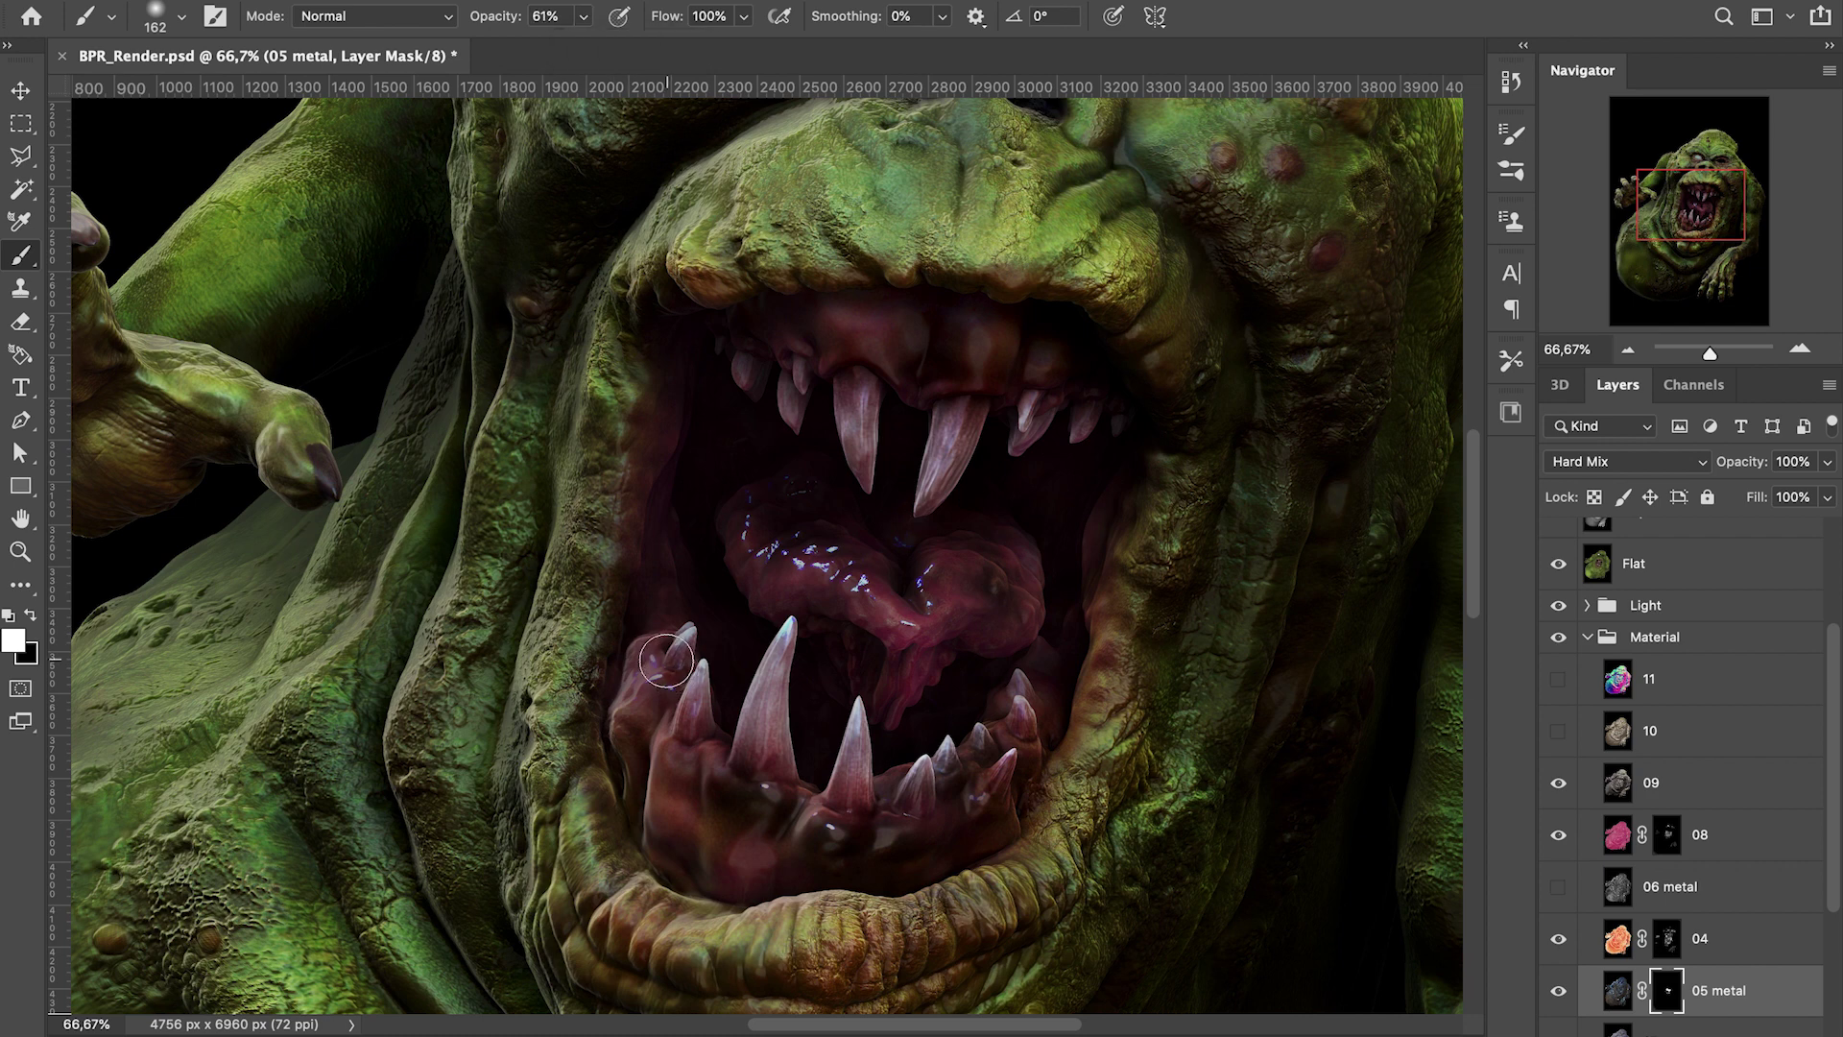
left_click_drag(668, 662, 761, 743)
Paint the 05 metal mask over the upper teeth and lower gums with an 87 px brush, reducing its opacity to 29%
right_click(855, 744)
right_click(1205, 461)
left_click_drag(1452, 439, 1424, 439)
left_click_drag(939, 466, 979, 412)
key("2")
key("9")
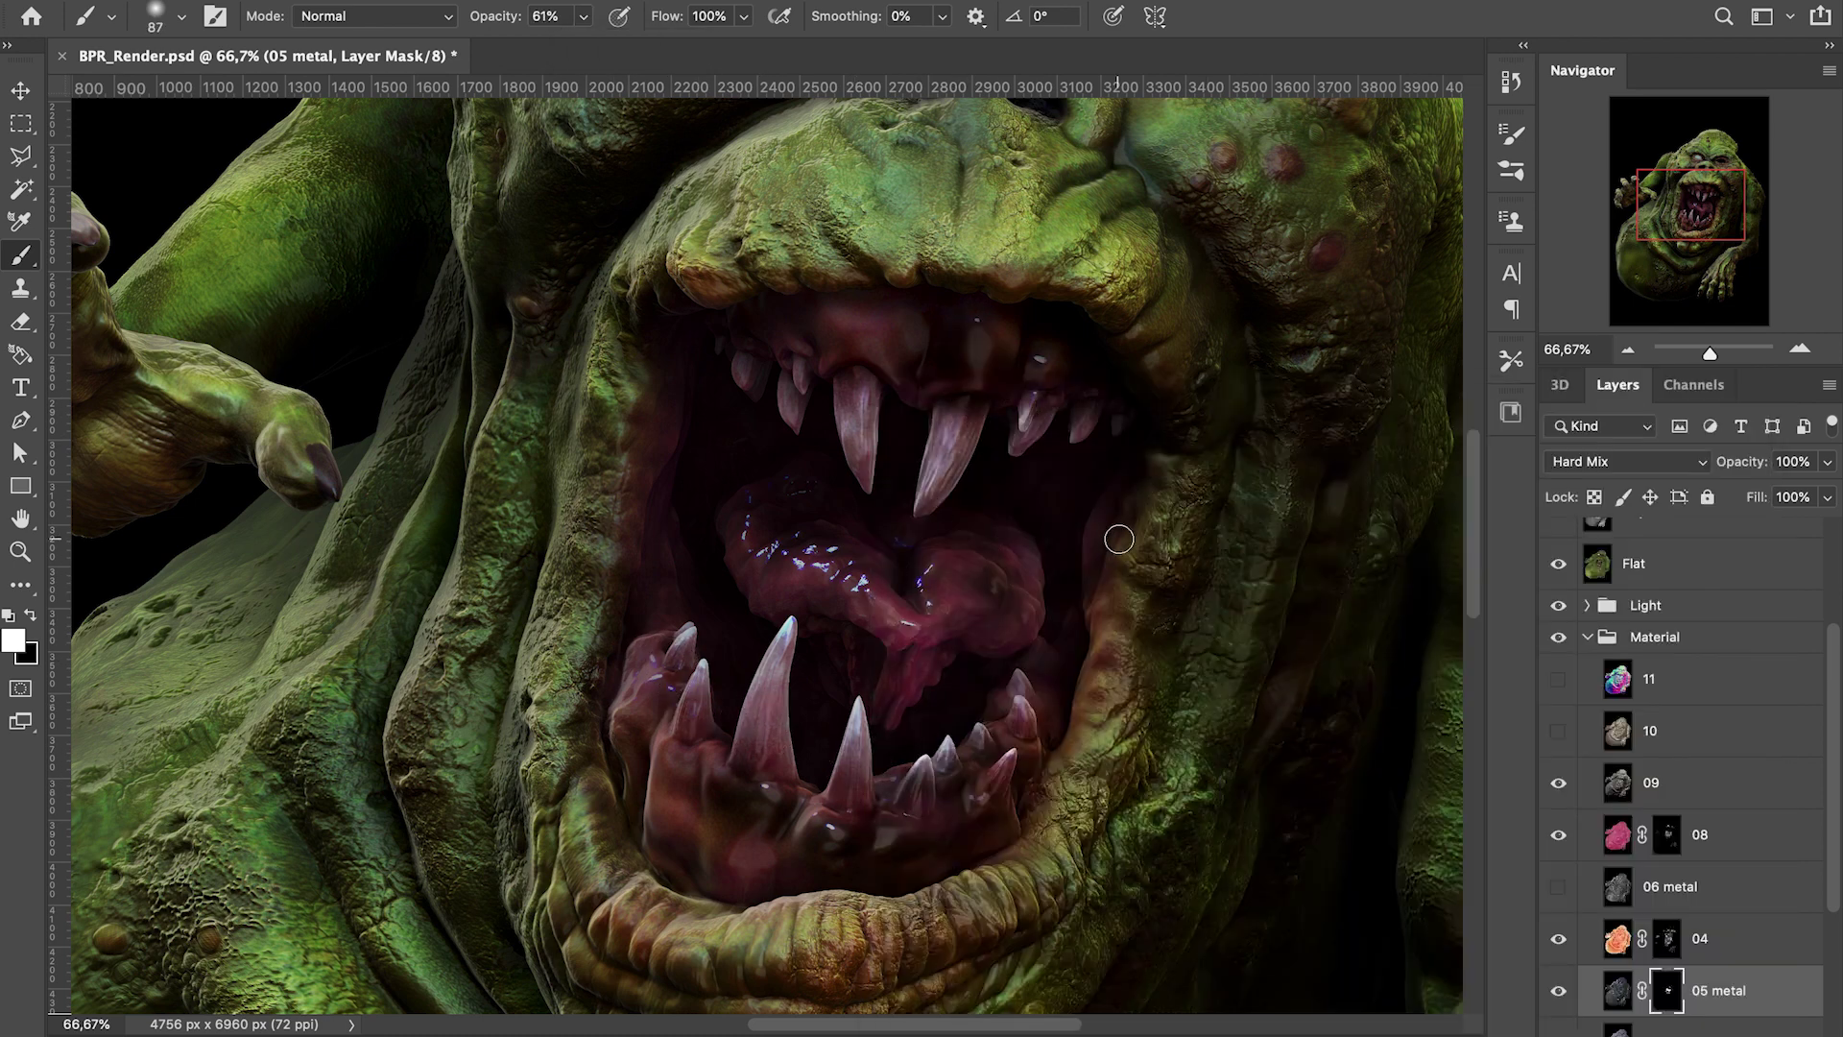
left_click_drag(947, 420, 982, 407)
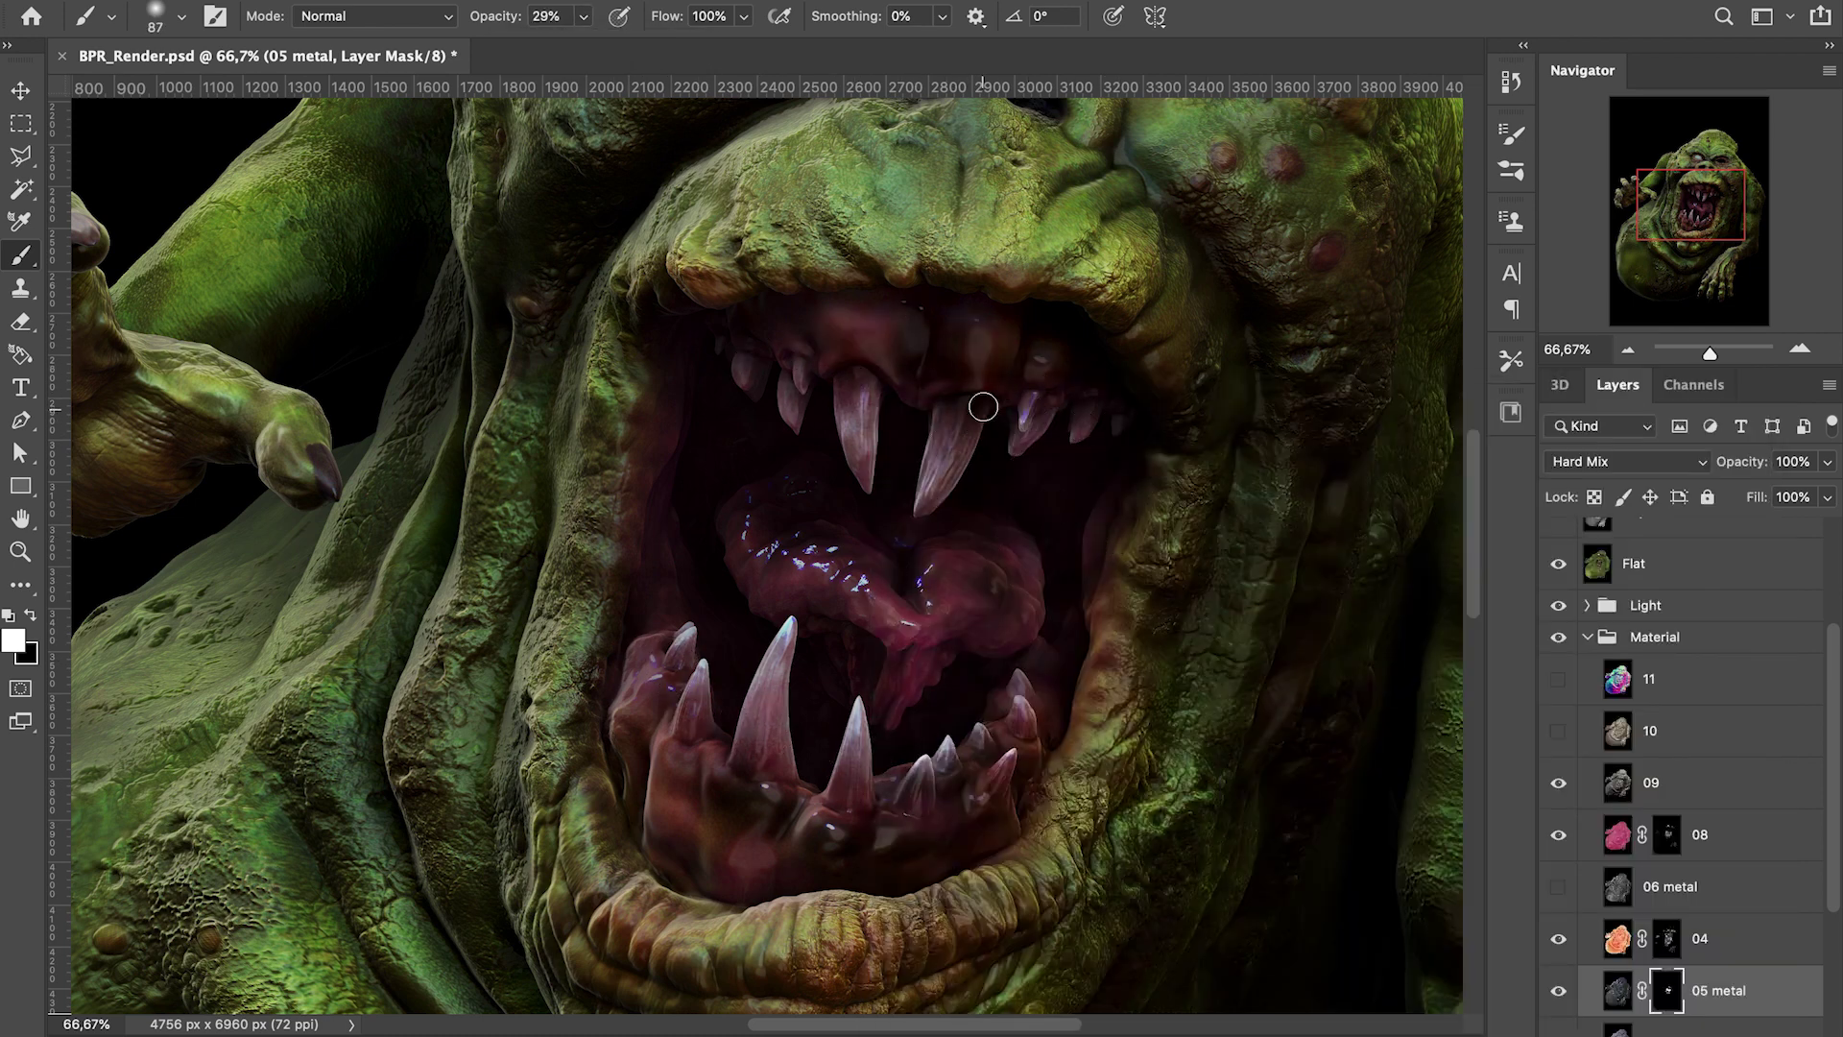
left_click_drag(773, 811, 932, 801)
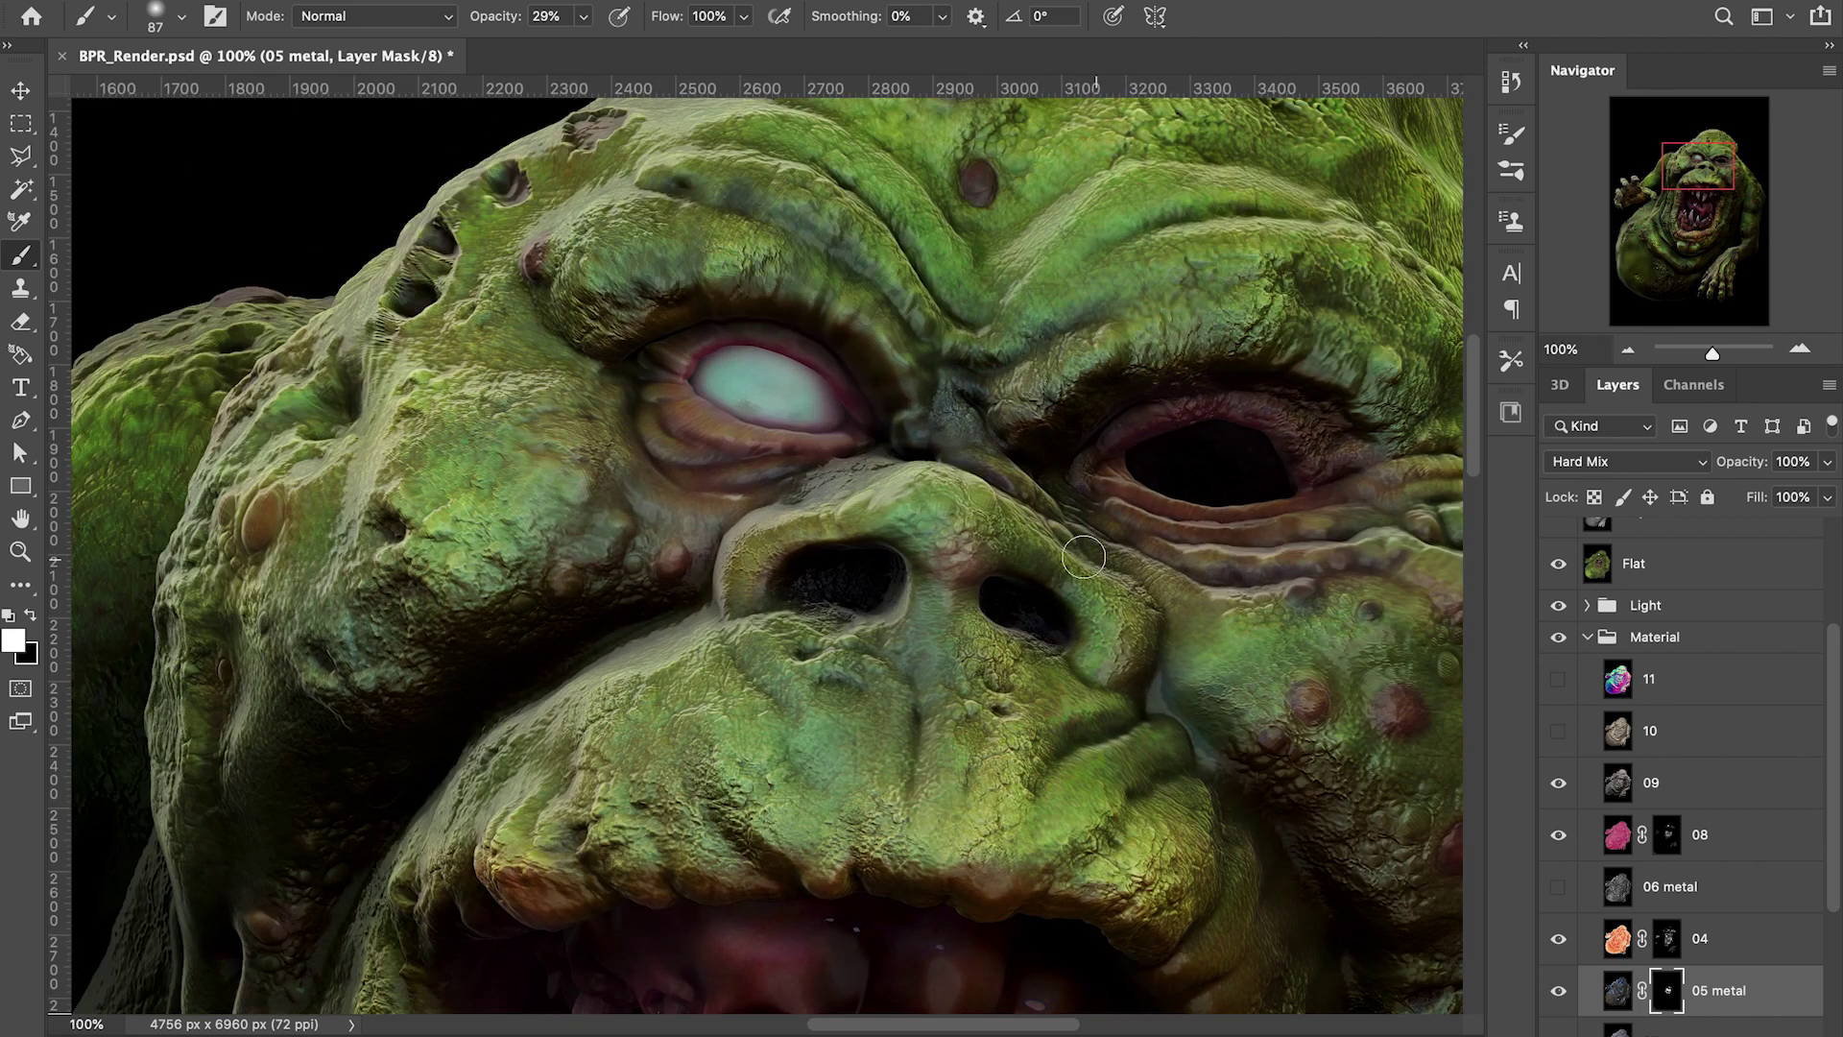
Paint the 05 metal mask around the white eye at 47% brush opacity
key("4")
key("7")
mouse_move(739, 341)
left_mouse_down()
mouse_move(882, 391)
mouse_move(656, 377)
left_mouse_up()
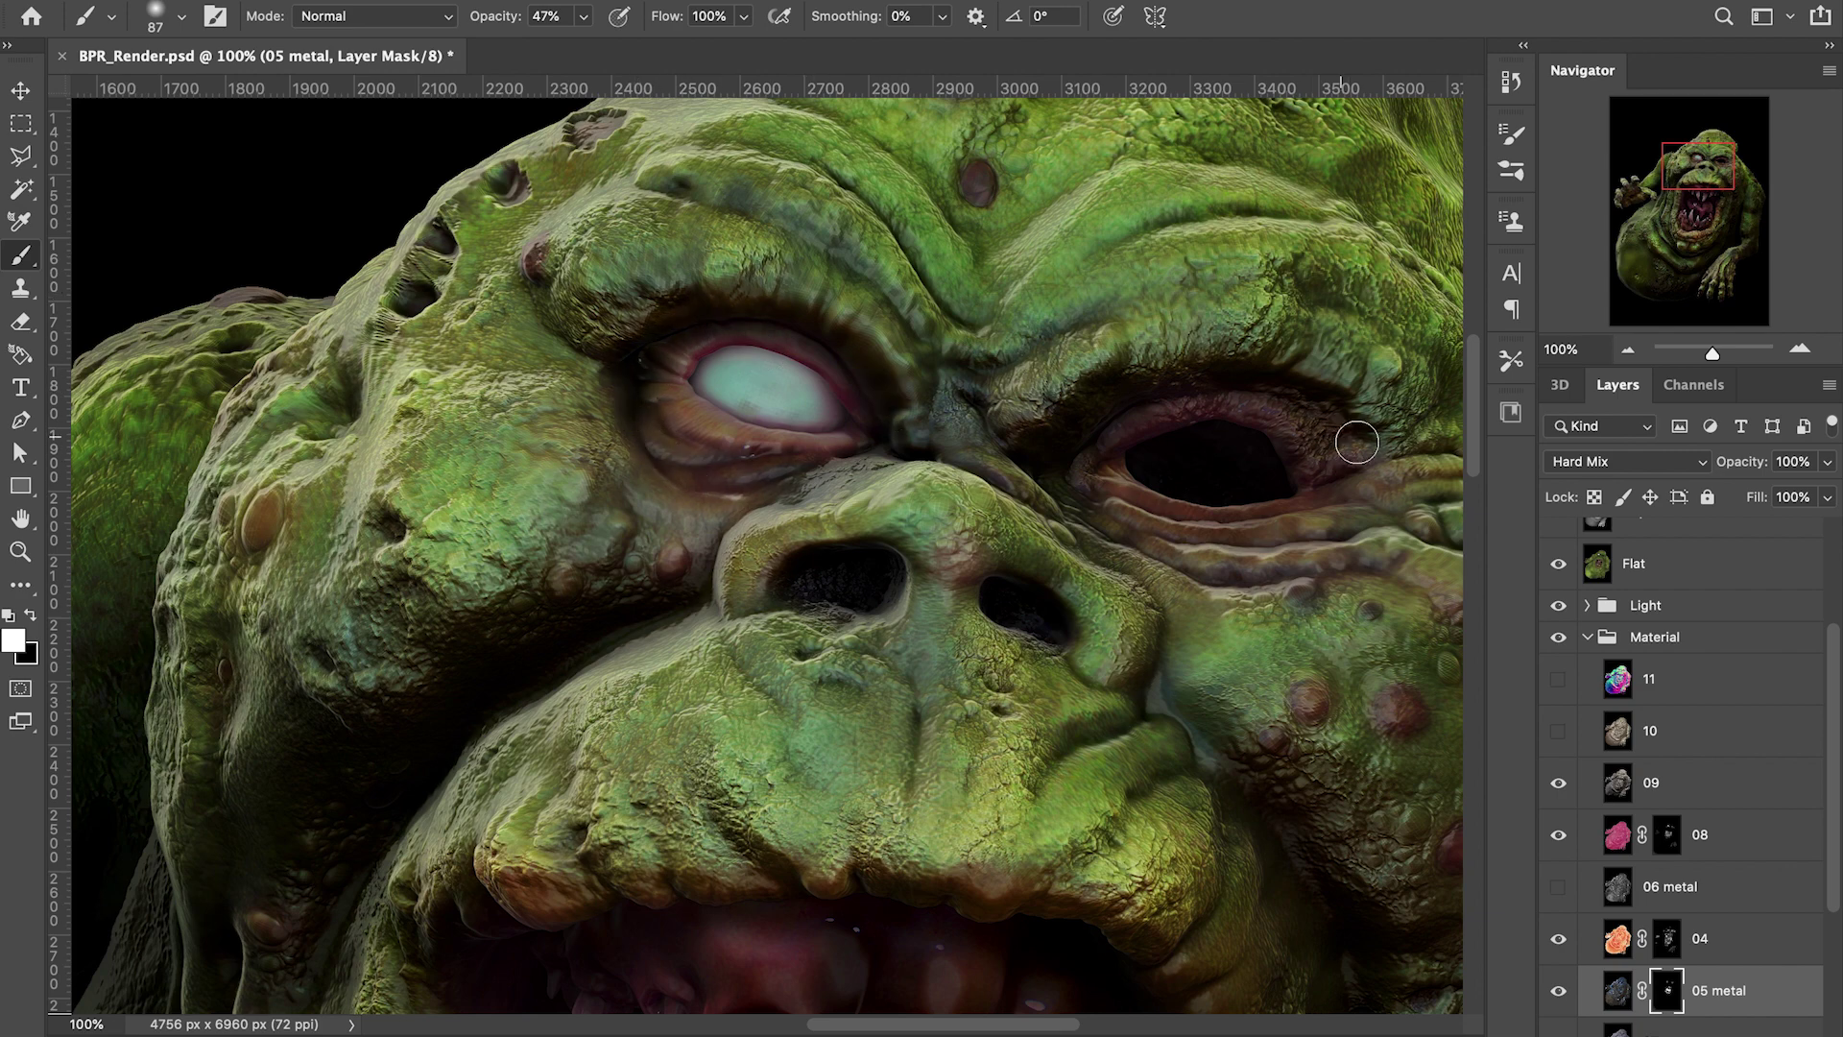
Set the brush opacity to 18% for painting the 05 metal layer's mask
key("1")
key("8")
Expand the Light group and review its masked light layers together with the Material group and the upper passes
scroll(1087, 500, "down", 2)
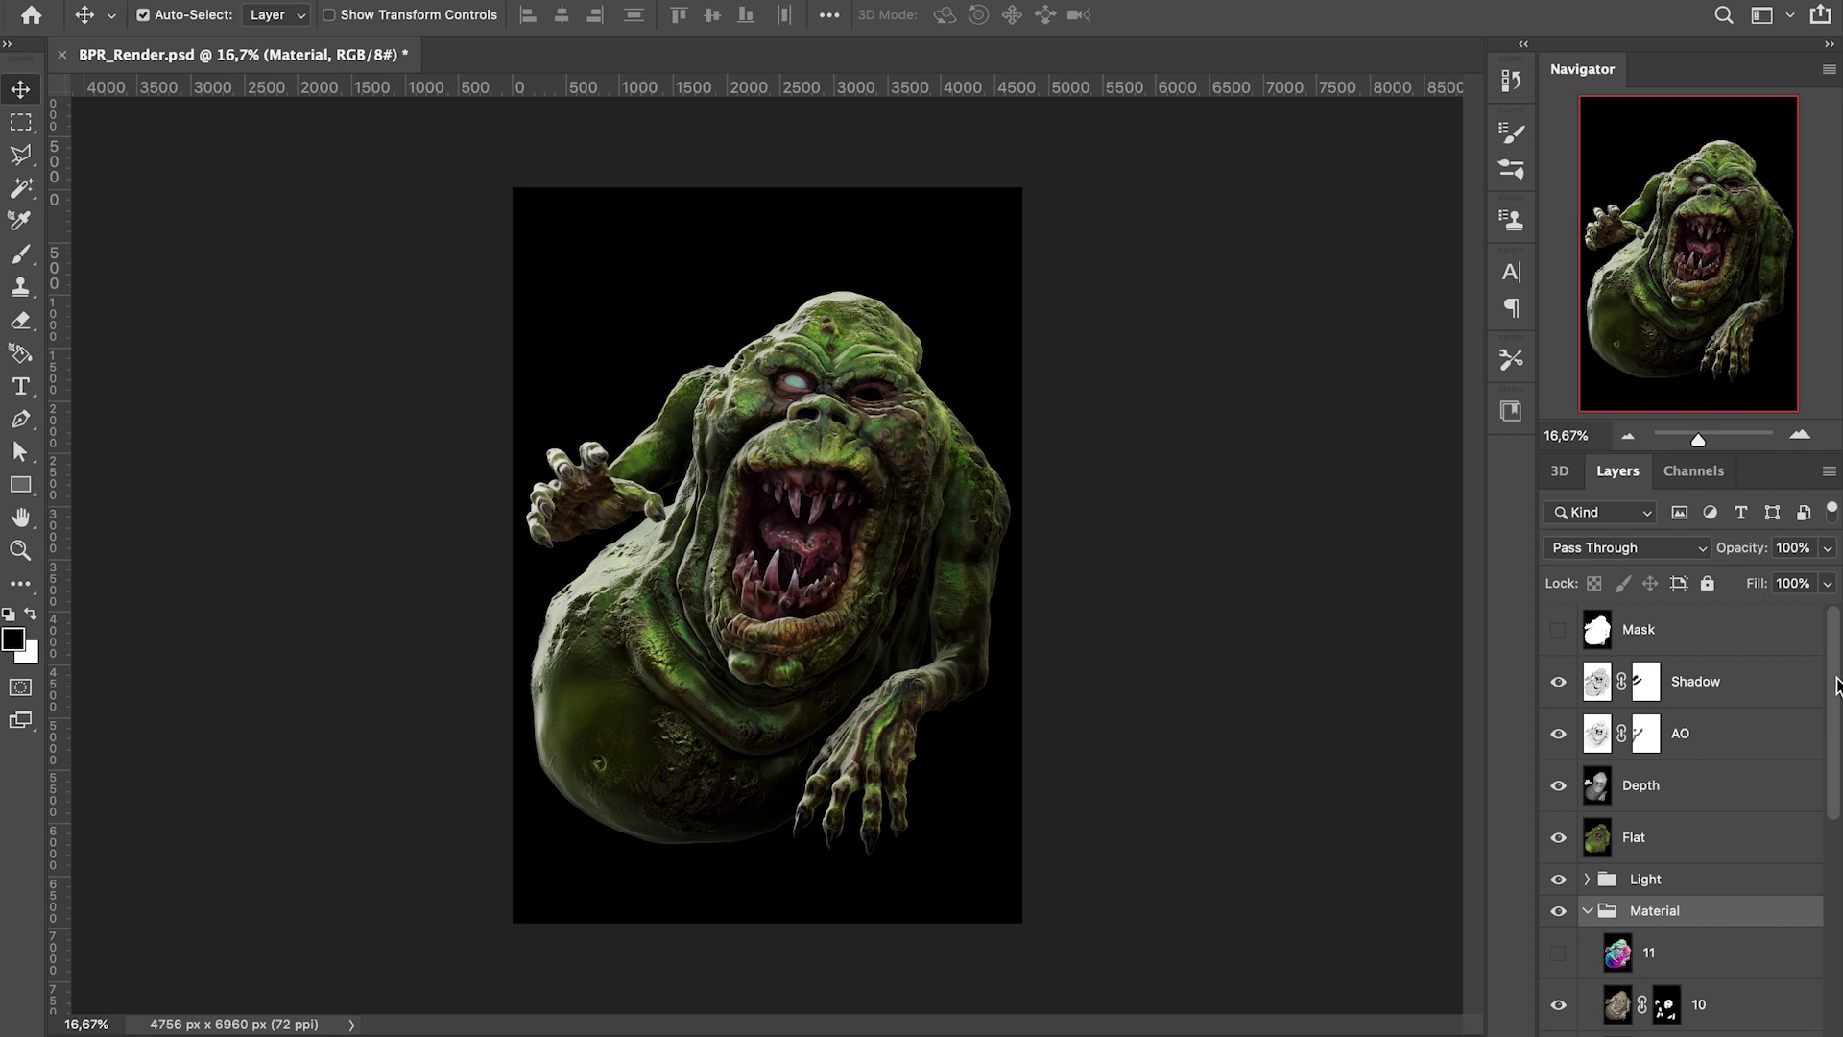
scroll(1836, 691, "down", 5)
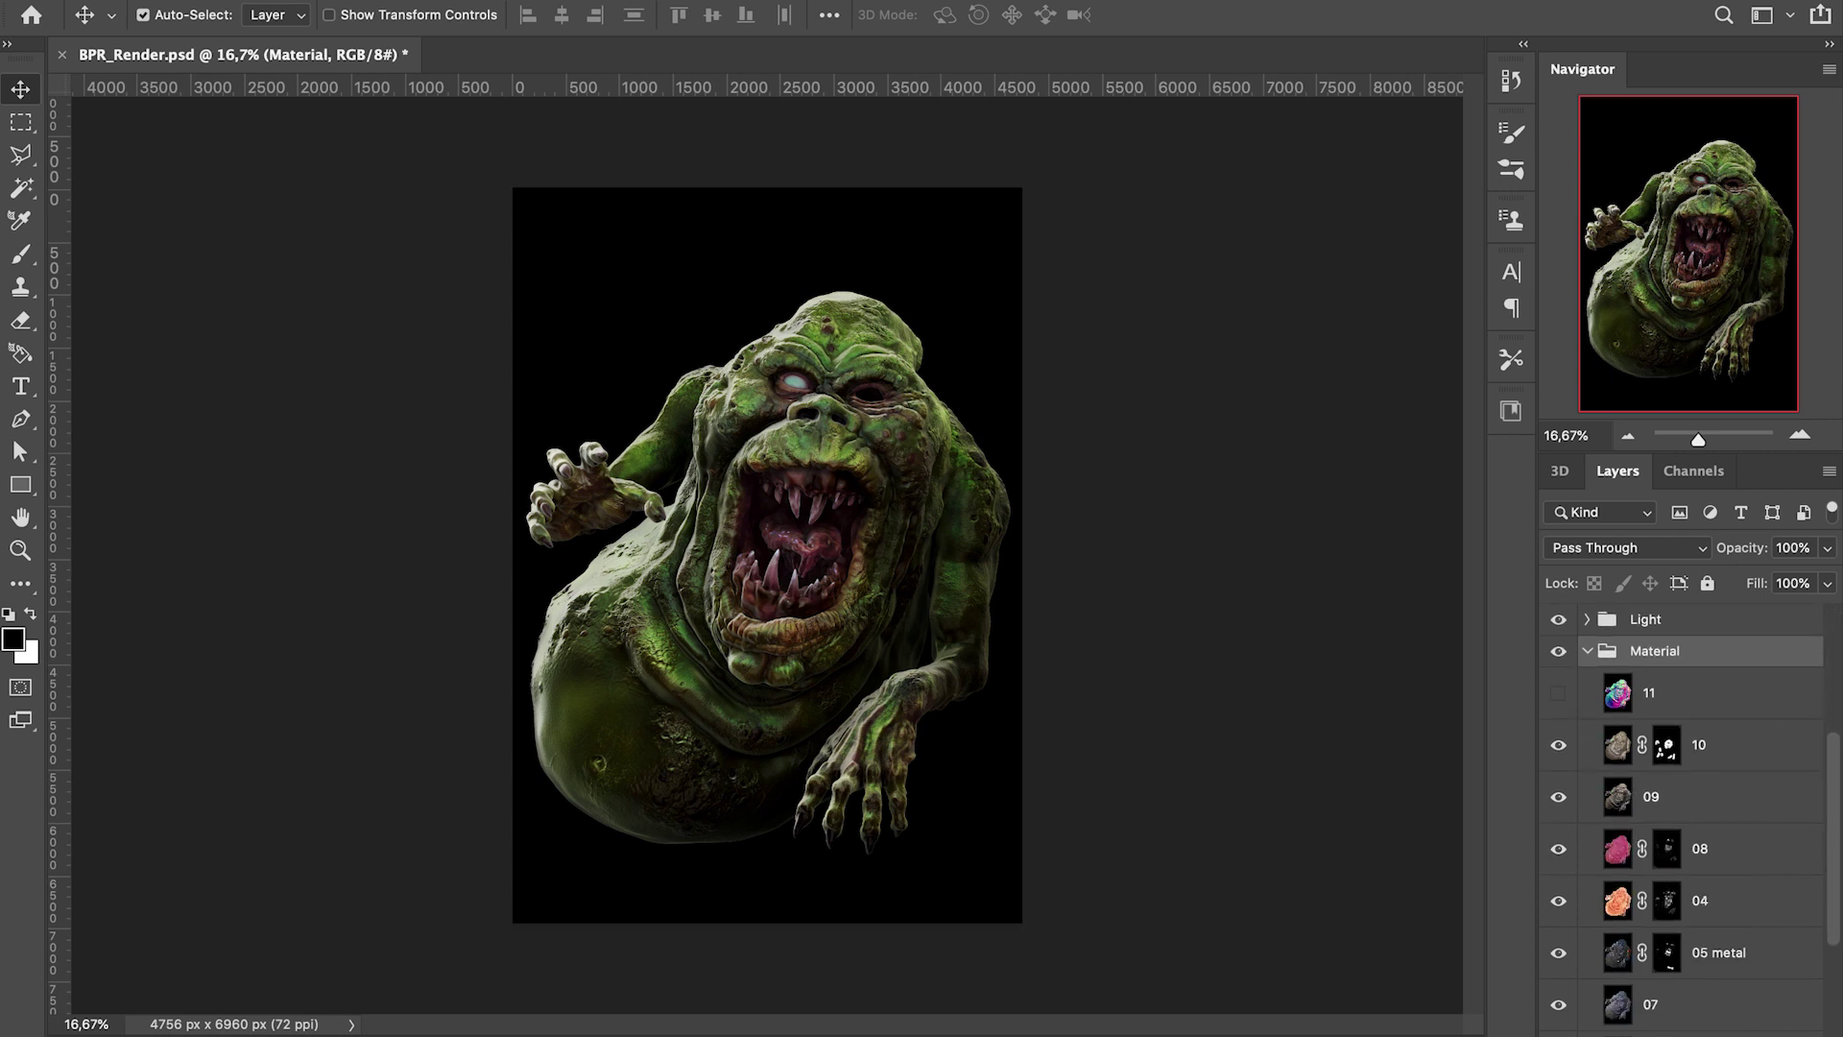
left_click(1587, 620)
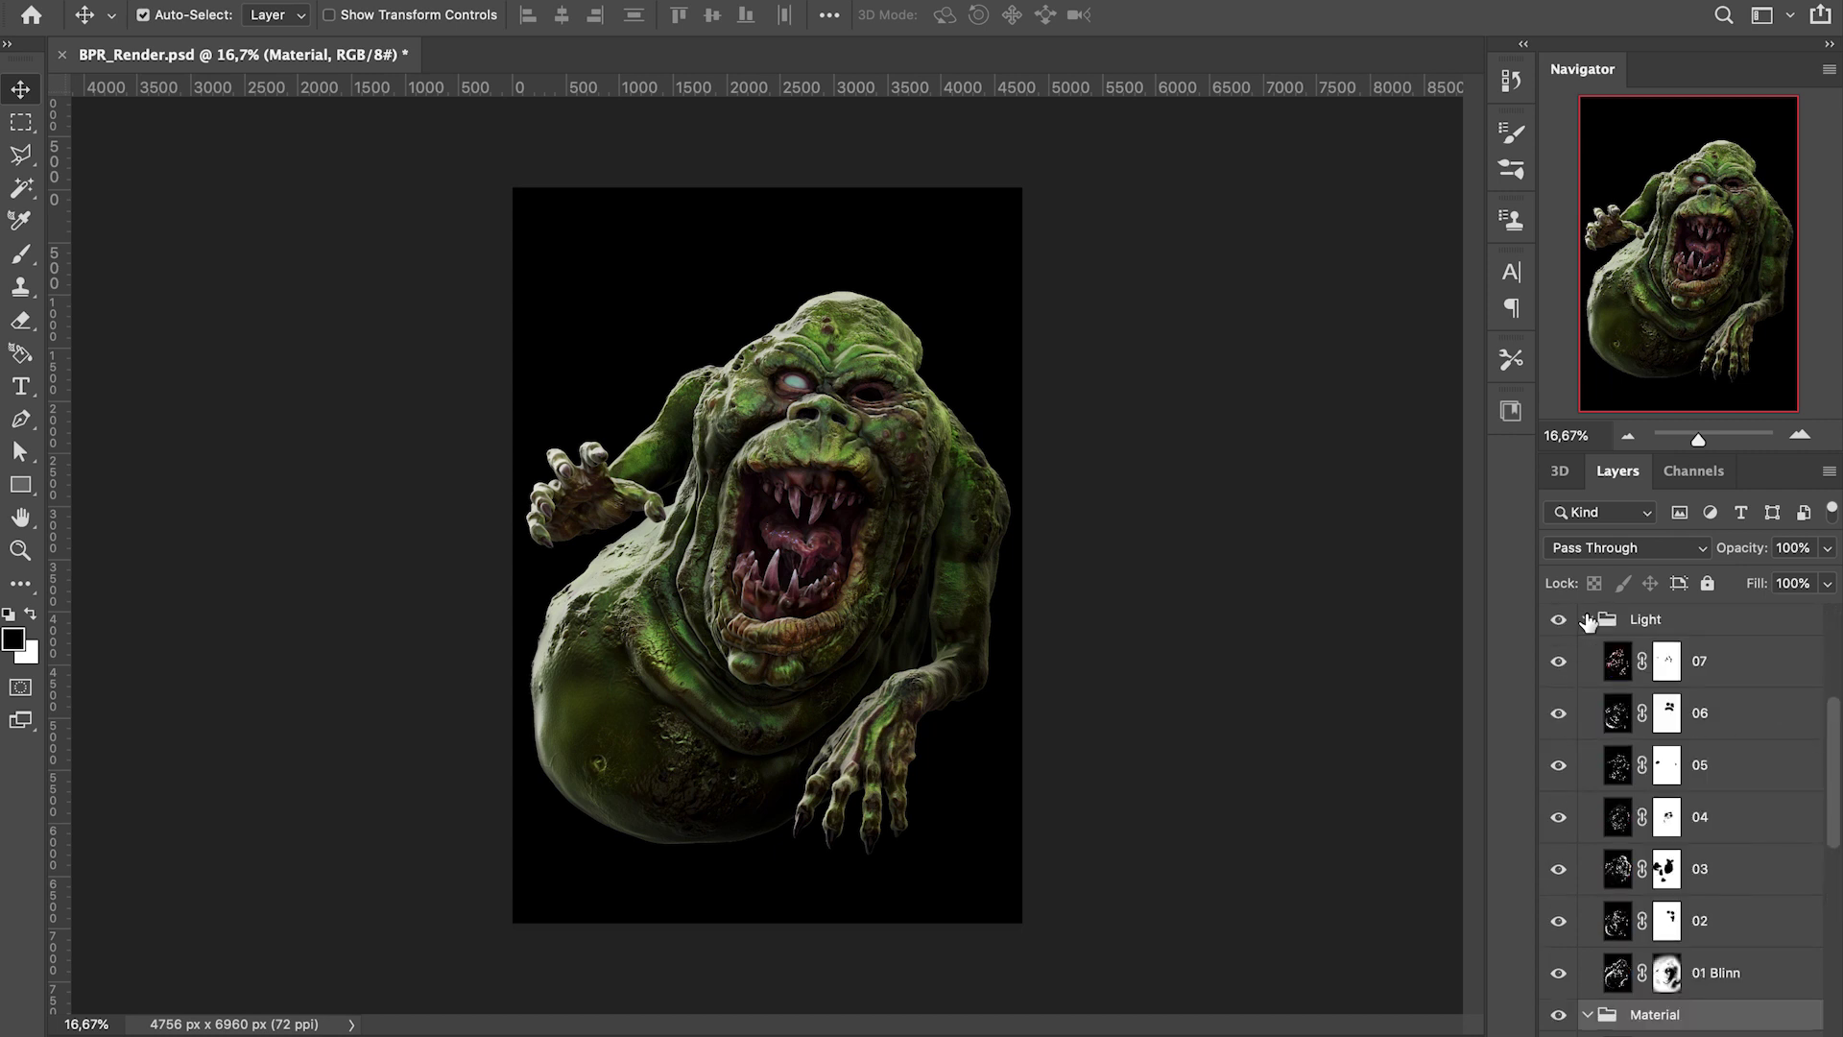
scroll(1837, 749, "up", 5)
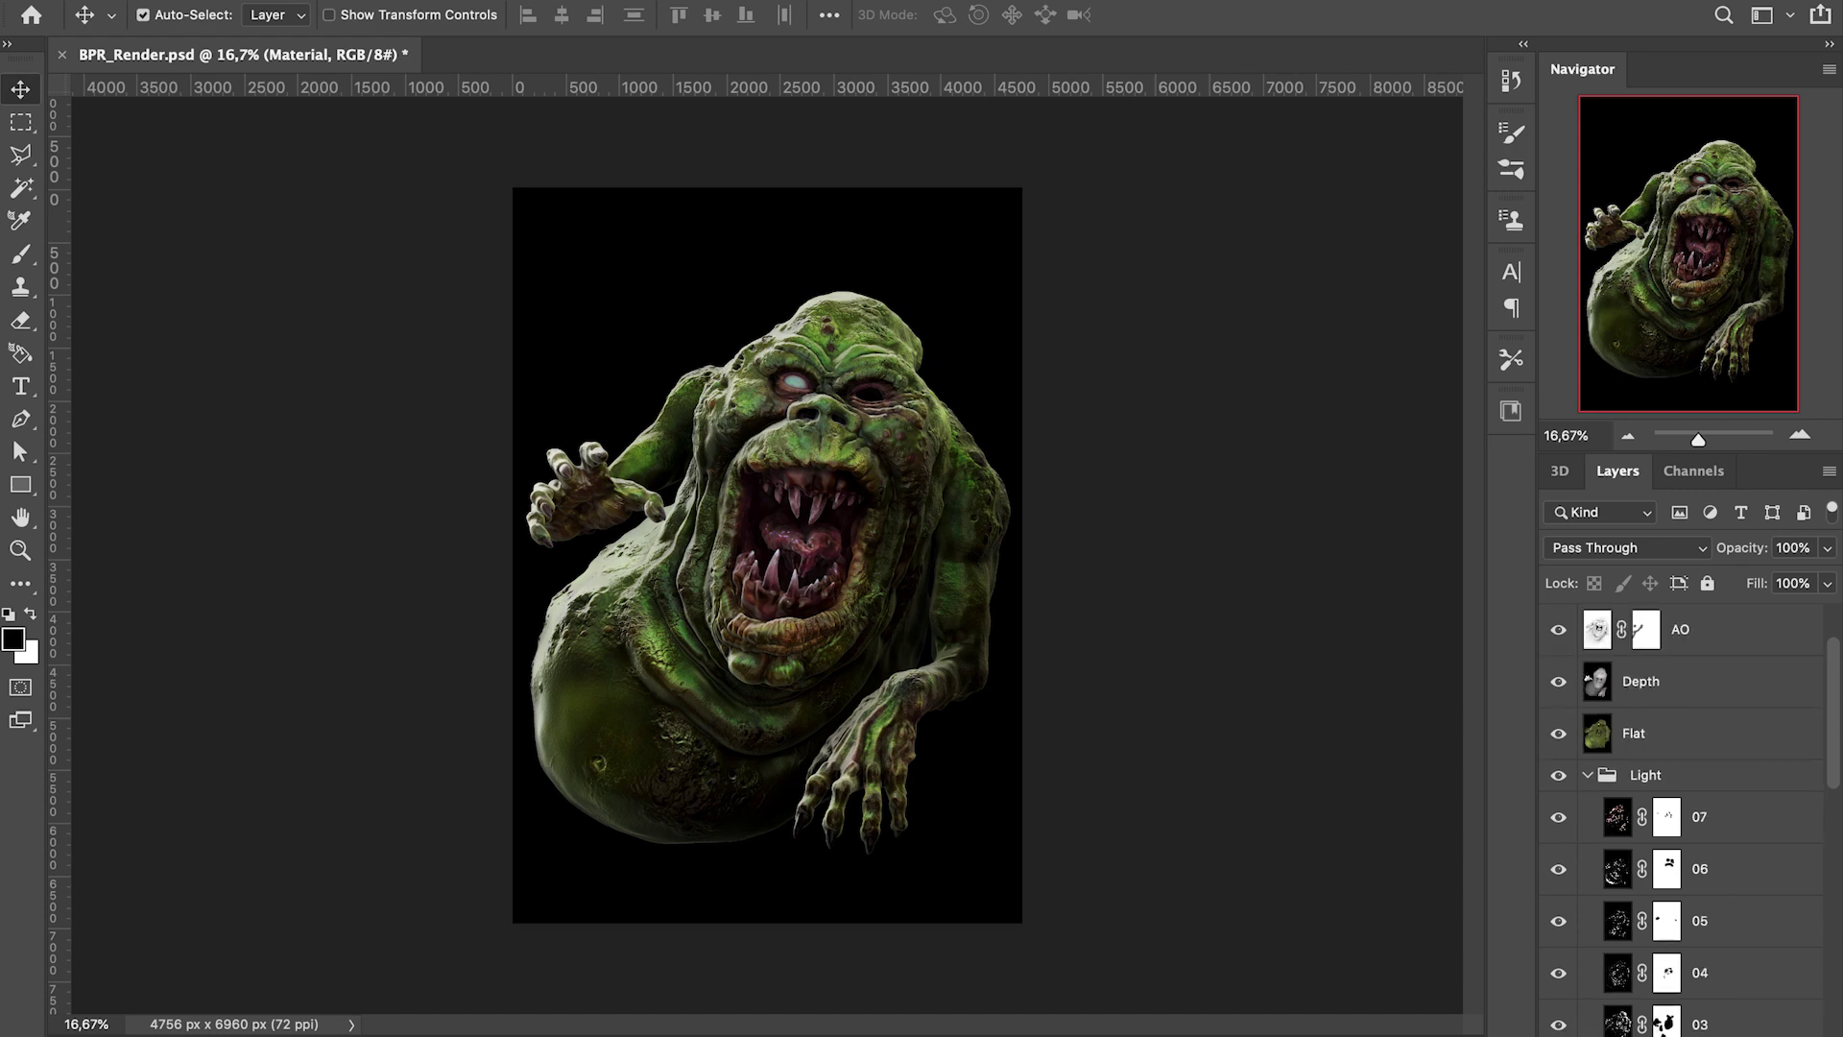
left_click(1798, 435)
left_click(1799, 436)
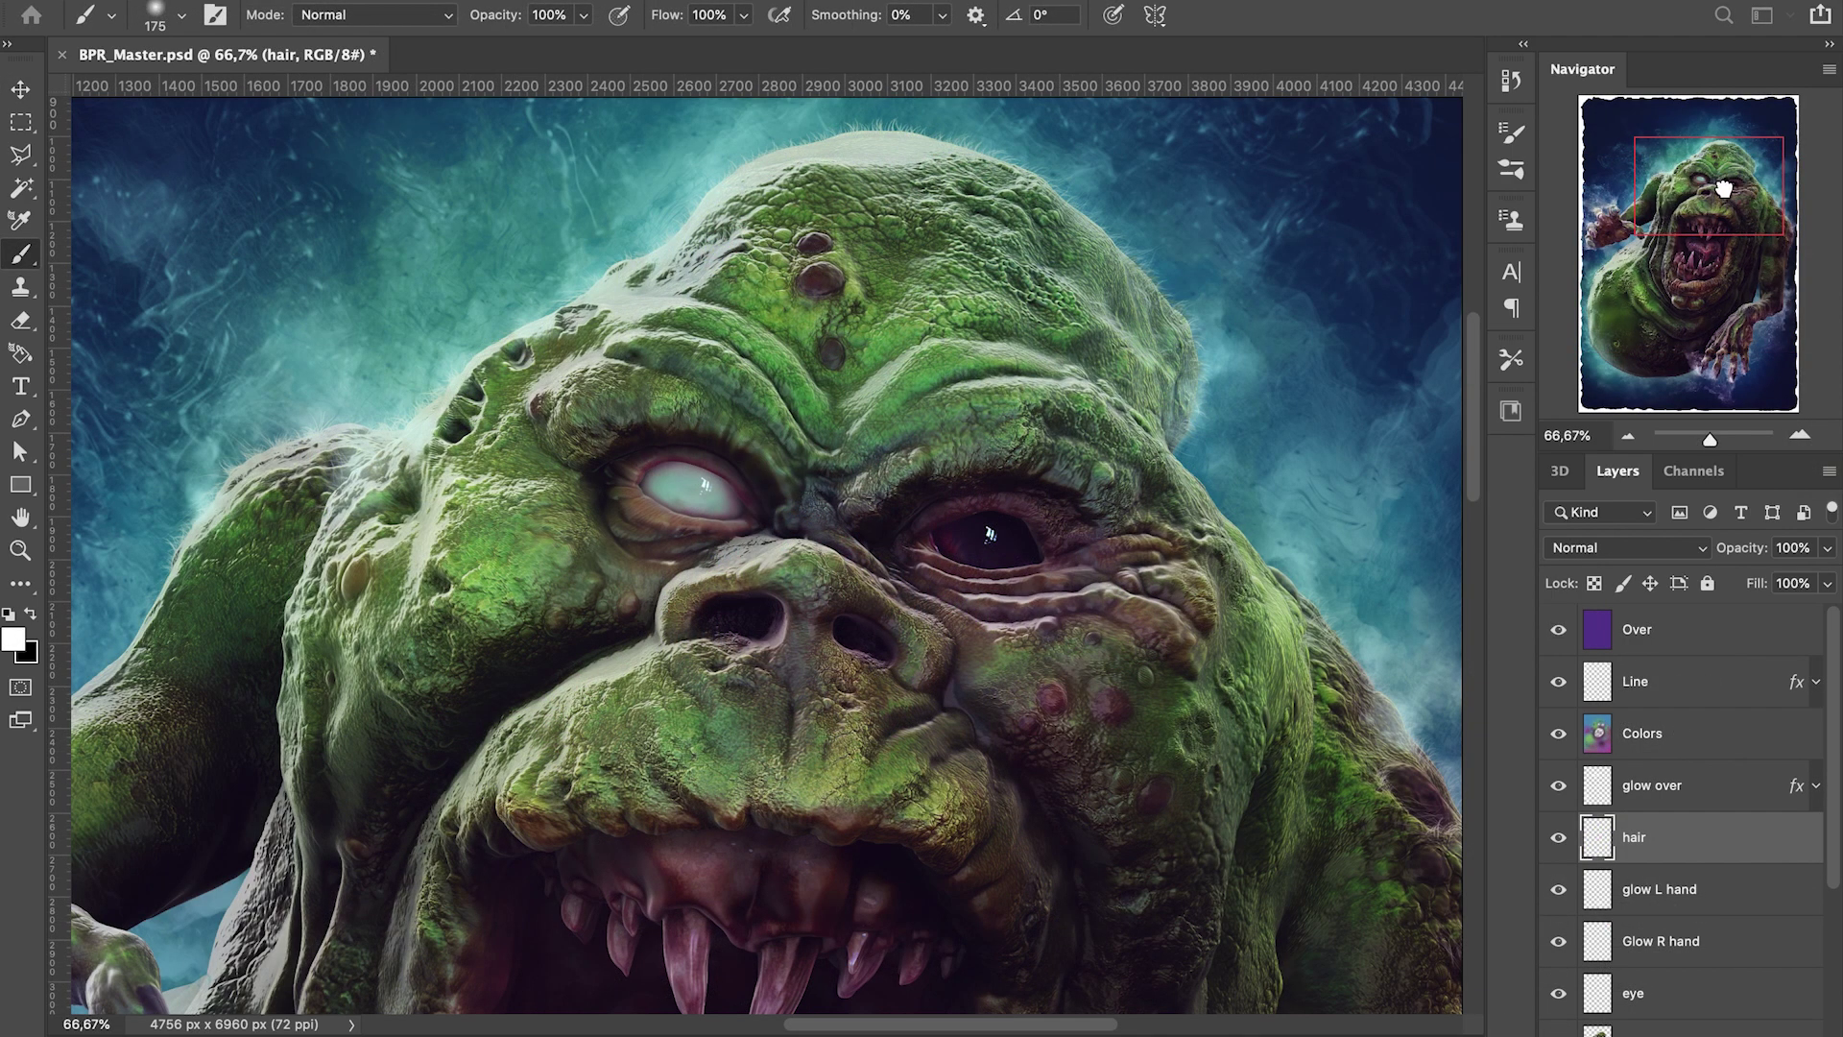
Examine the BPR_Master.psd composite, comparing the whole creature with close-ups of its mouth, lower body and head
left_click_drag(1723, 188, 1723, 288)
left_click(1626, 439)
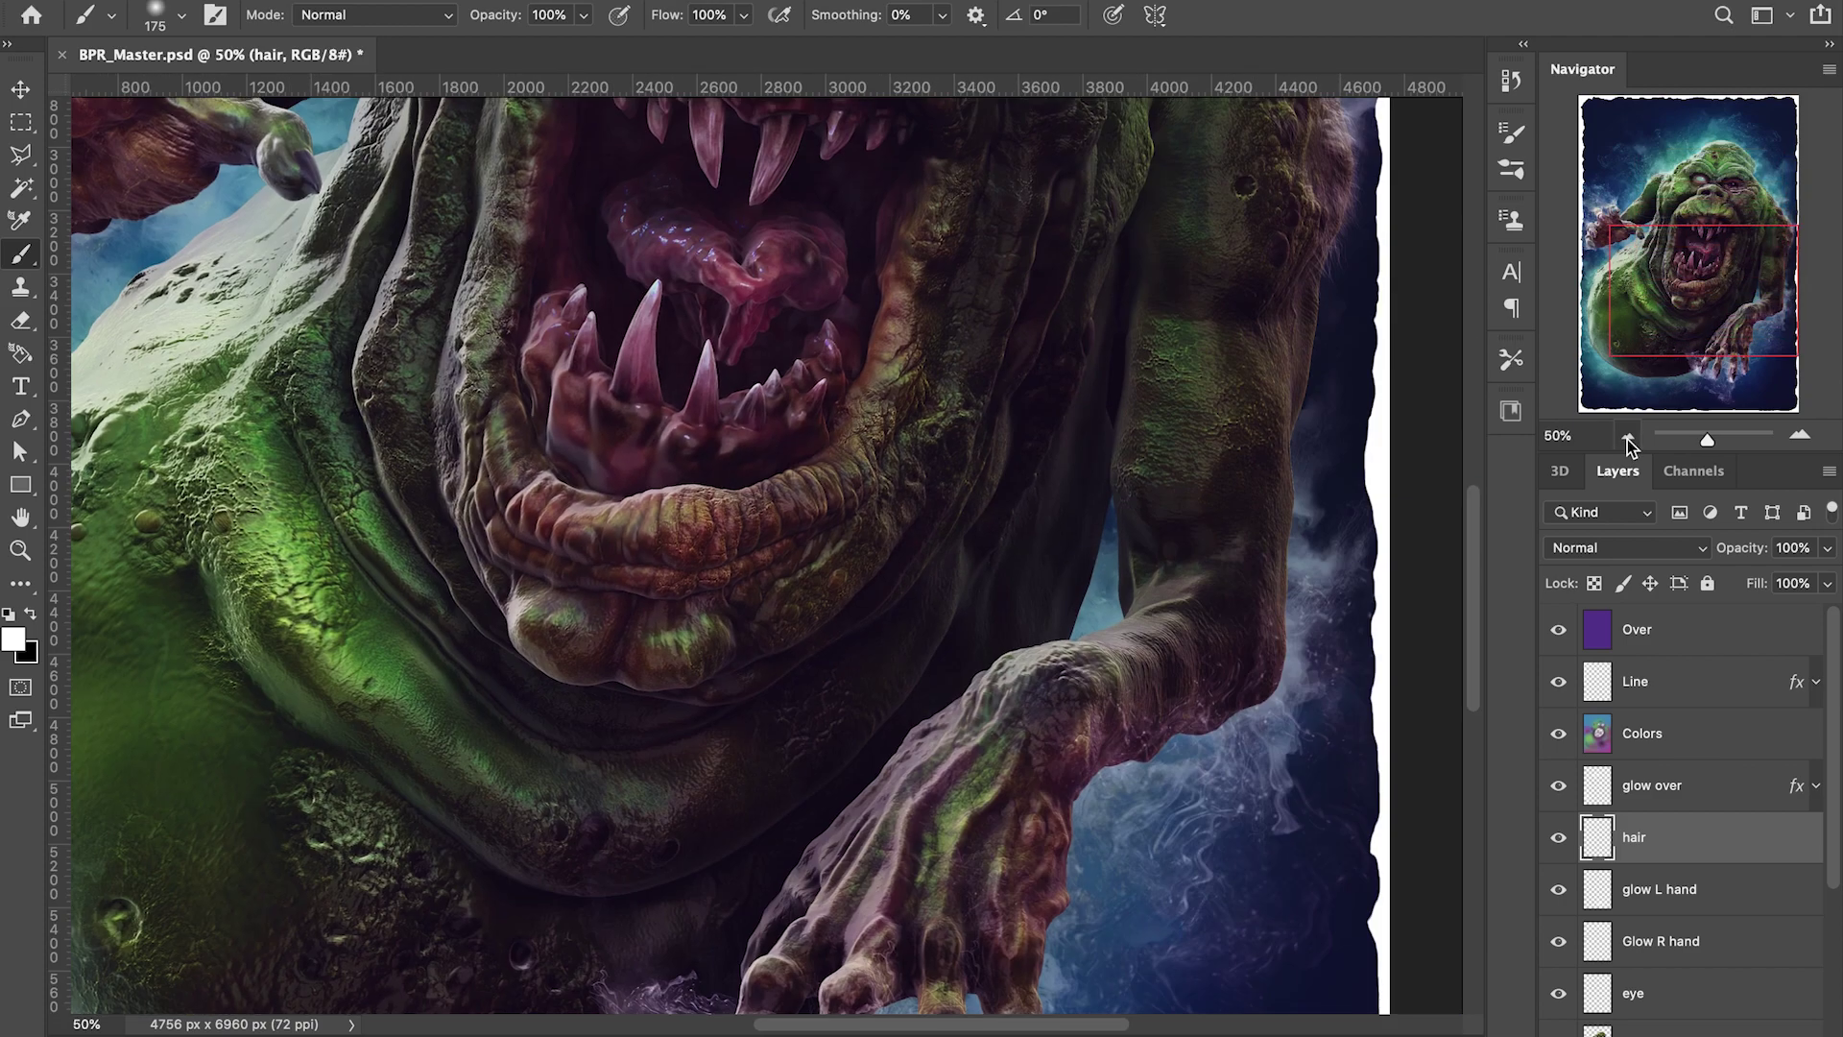
left_click(1626, 440)
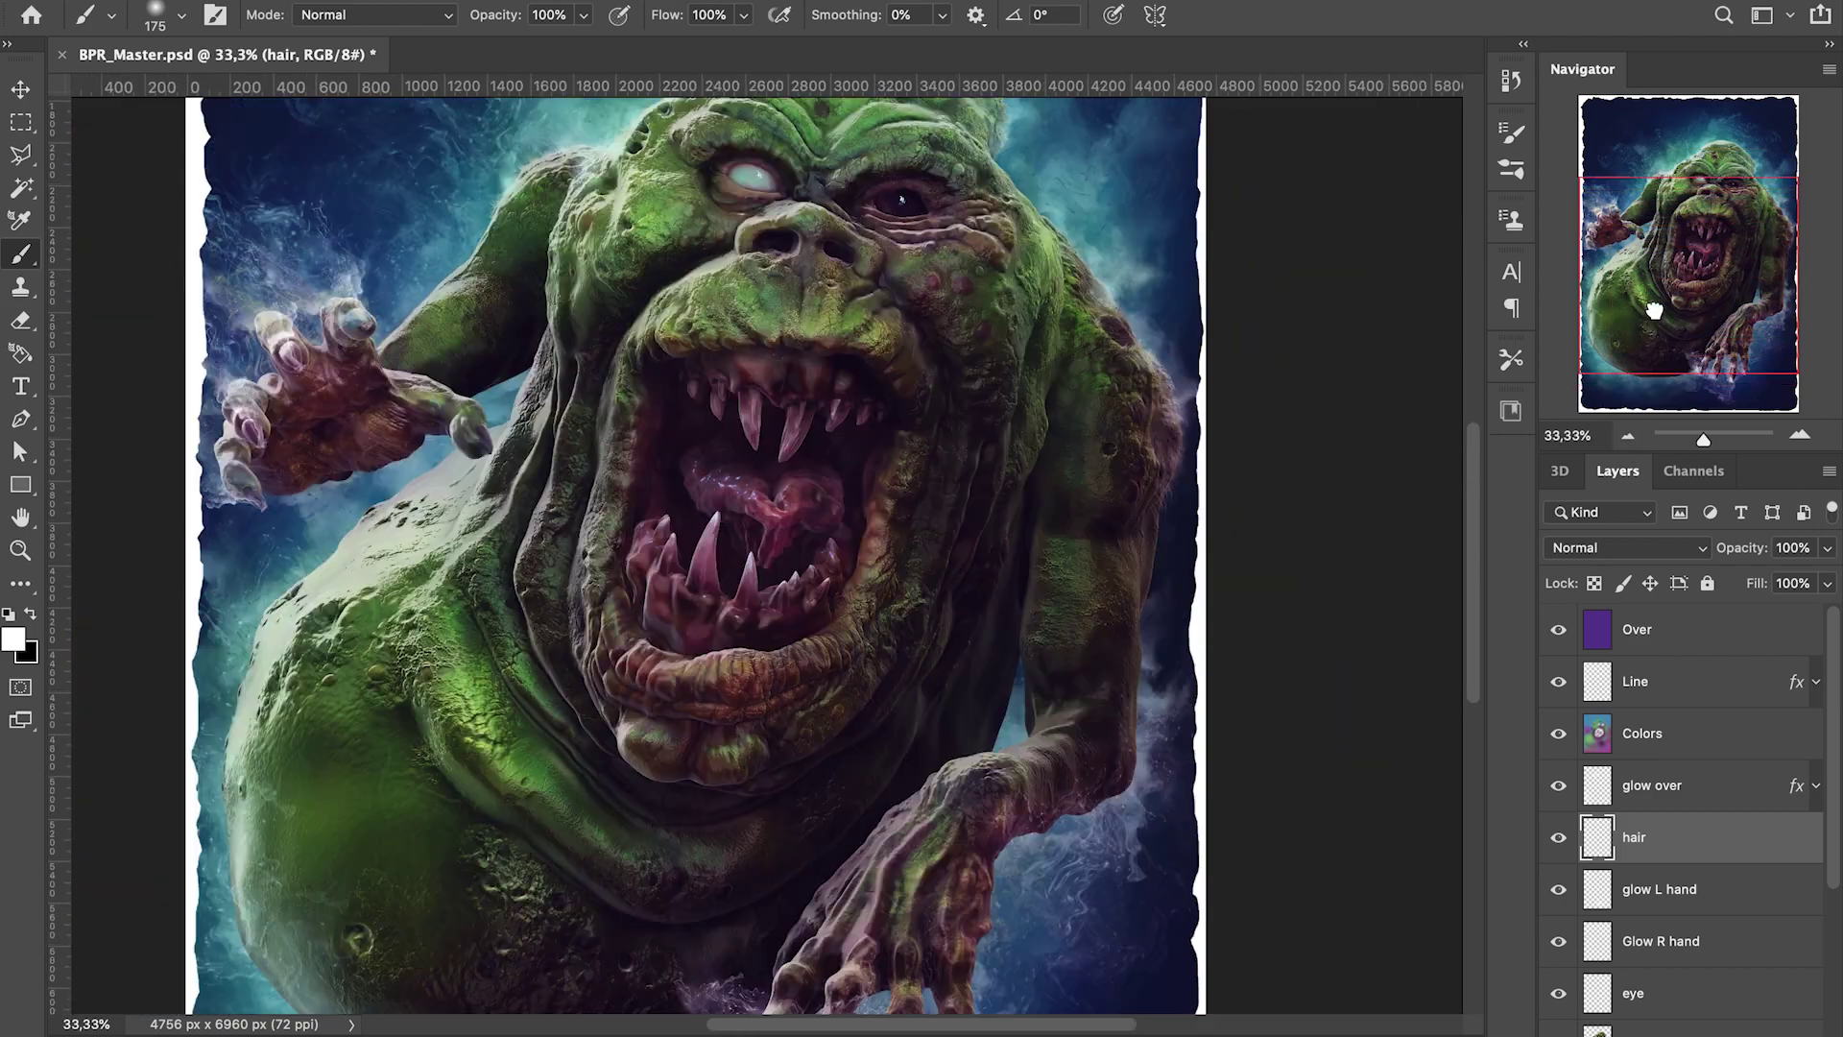
left_click_drag(1654, 310, 1656, 279)
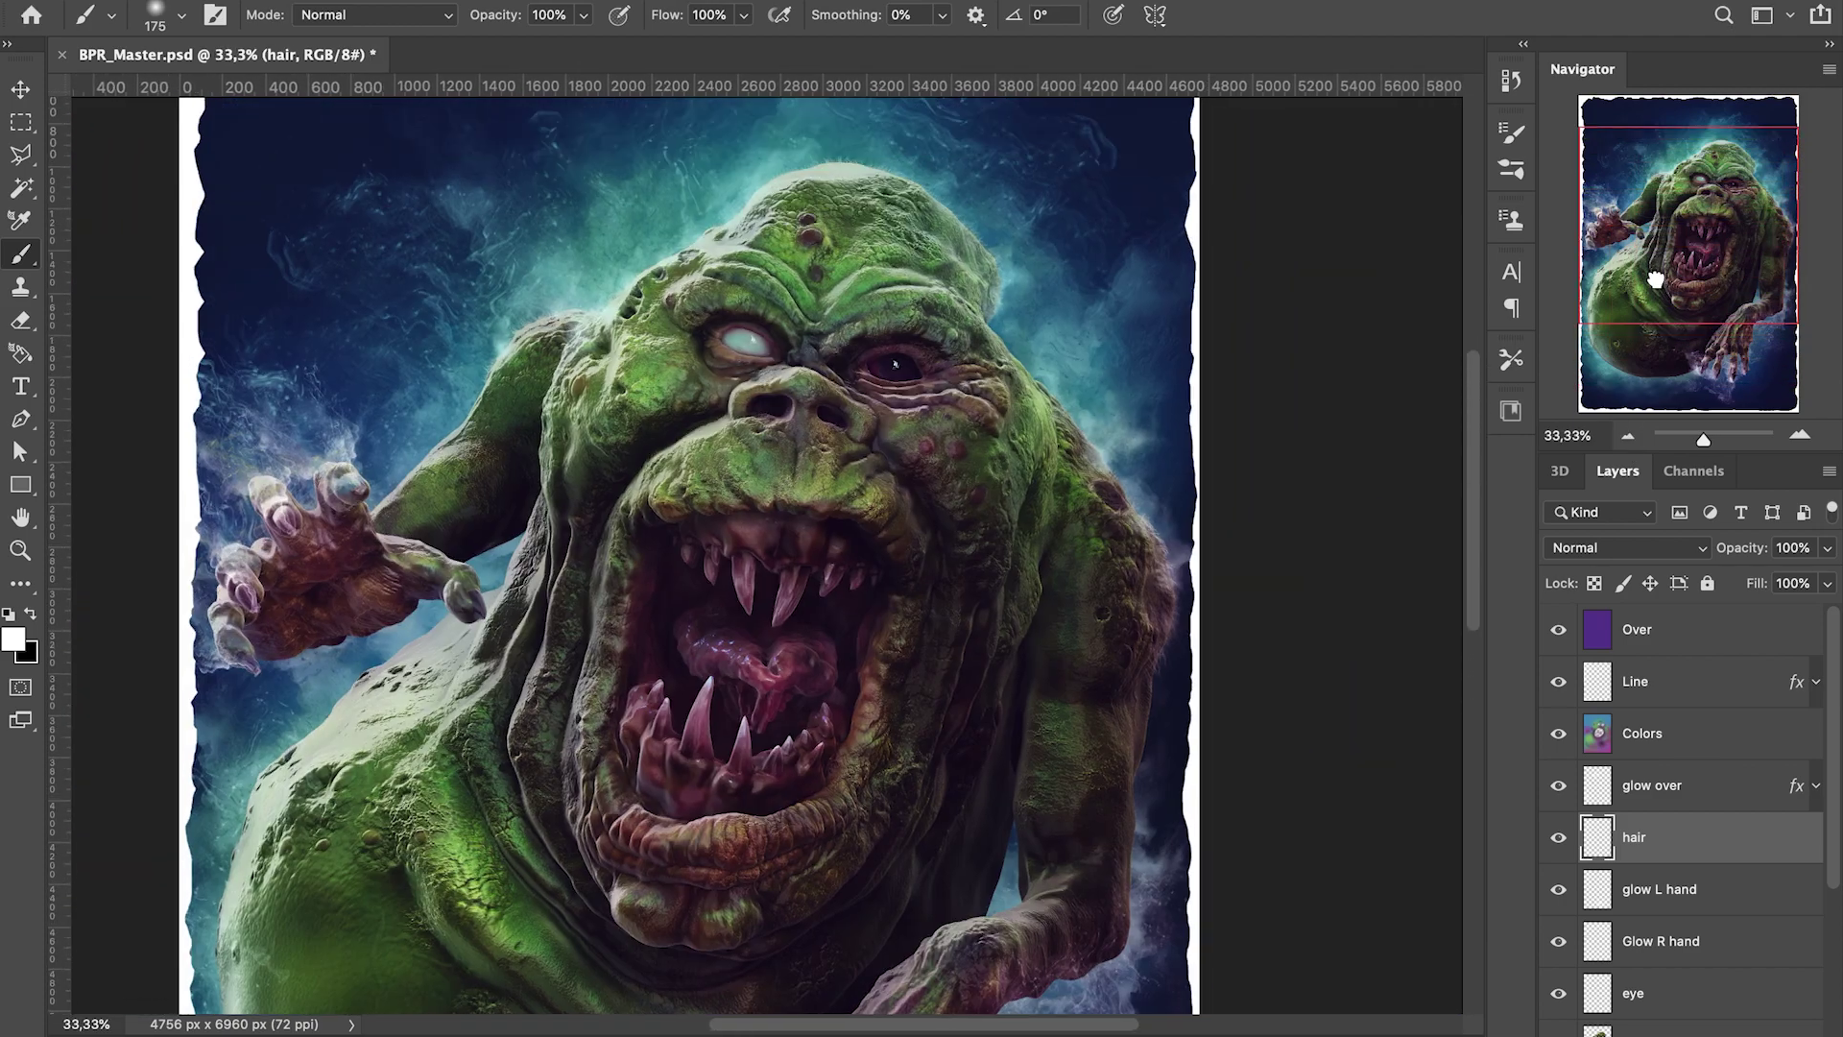
left_click(1800, 437)
left_click(1800, 438)
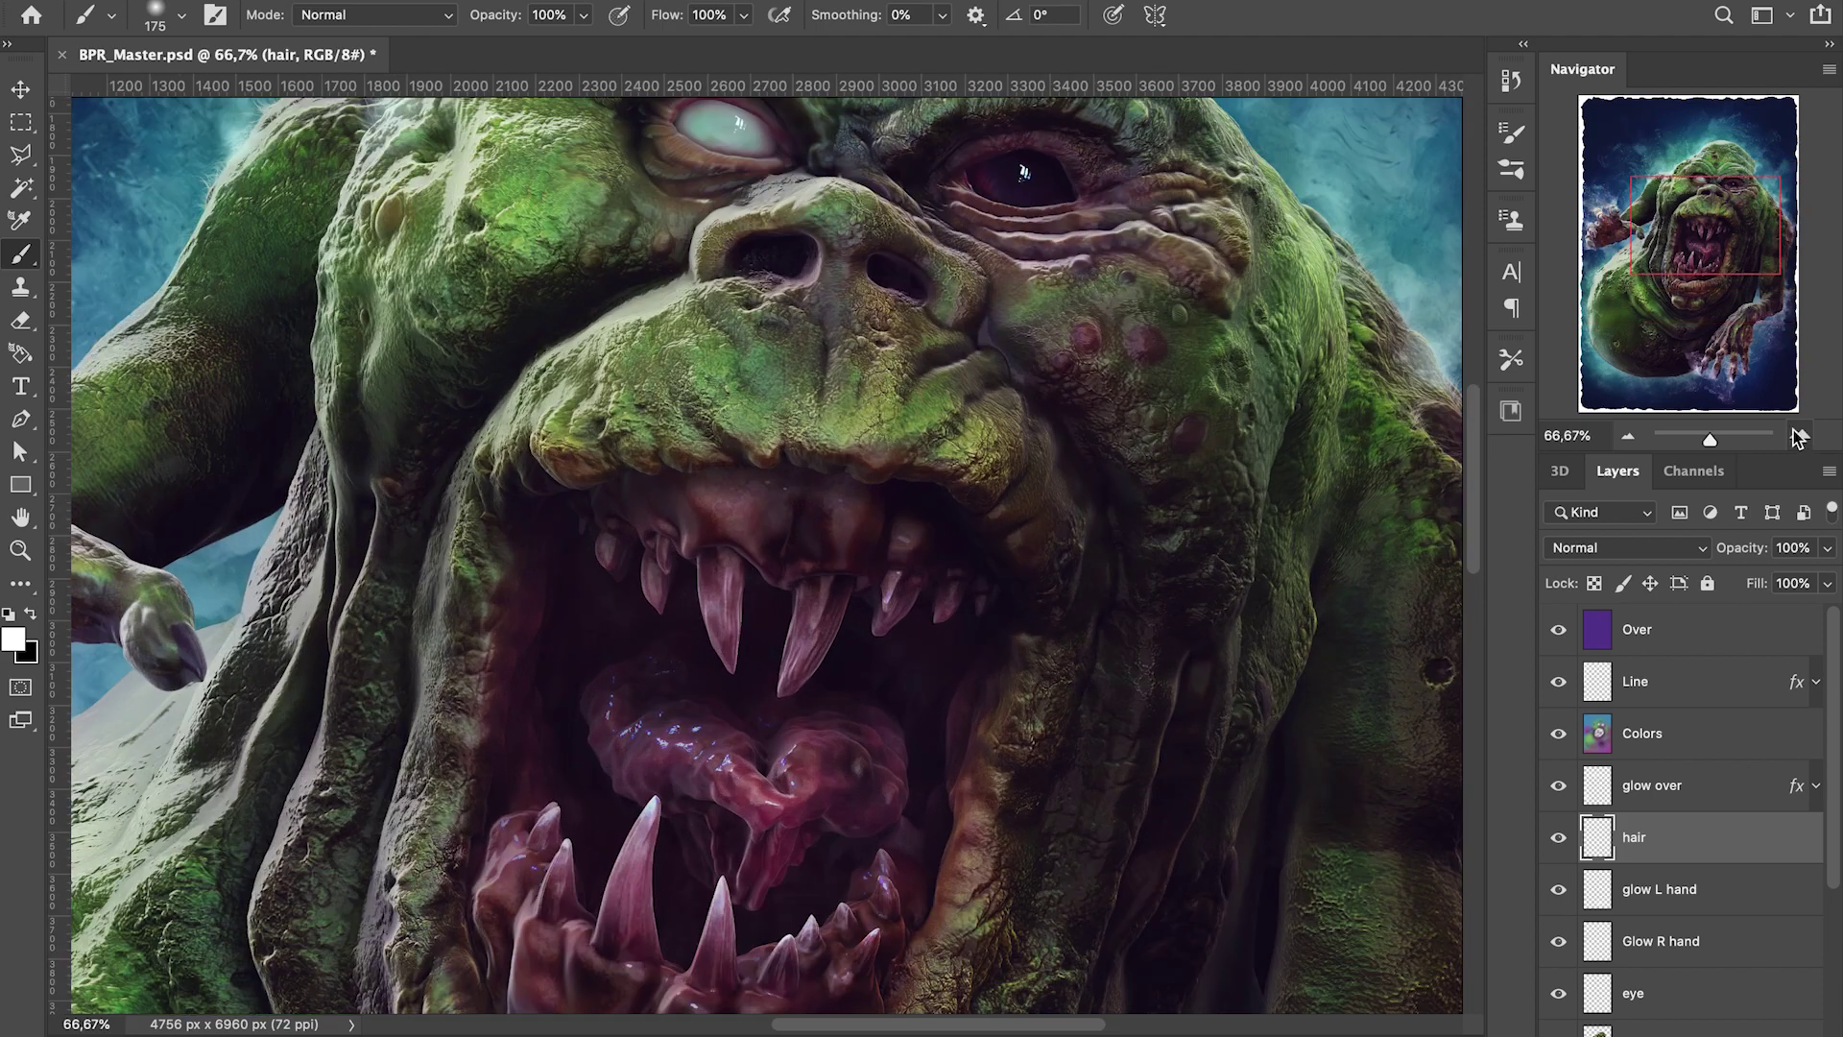
left_click(1798, 439)
left_click_drag(1697, 232, 1699, 164)
left_click(1630, 436)
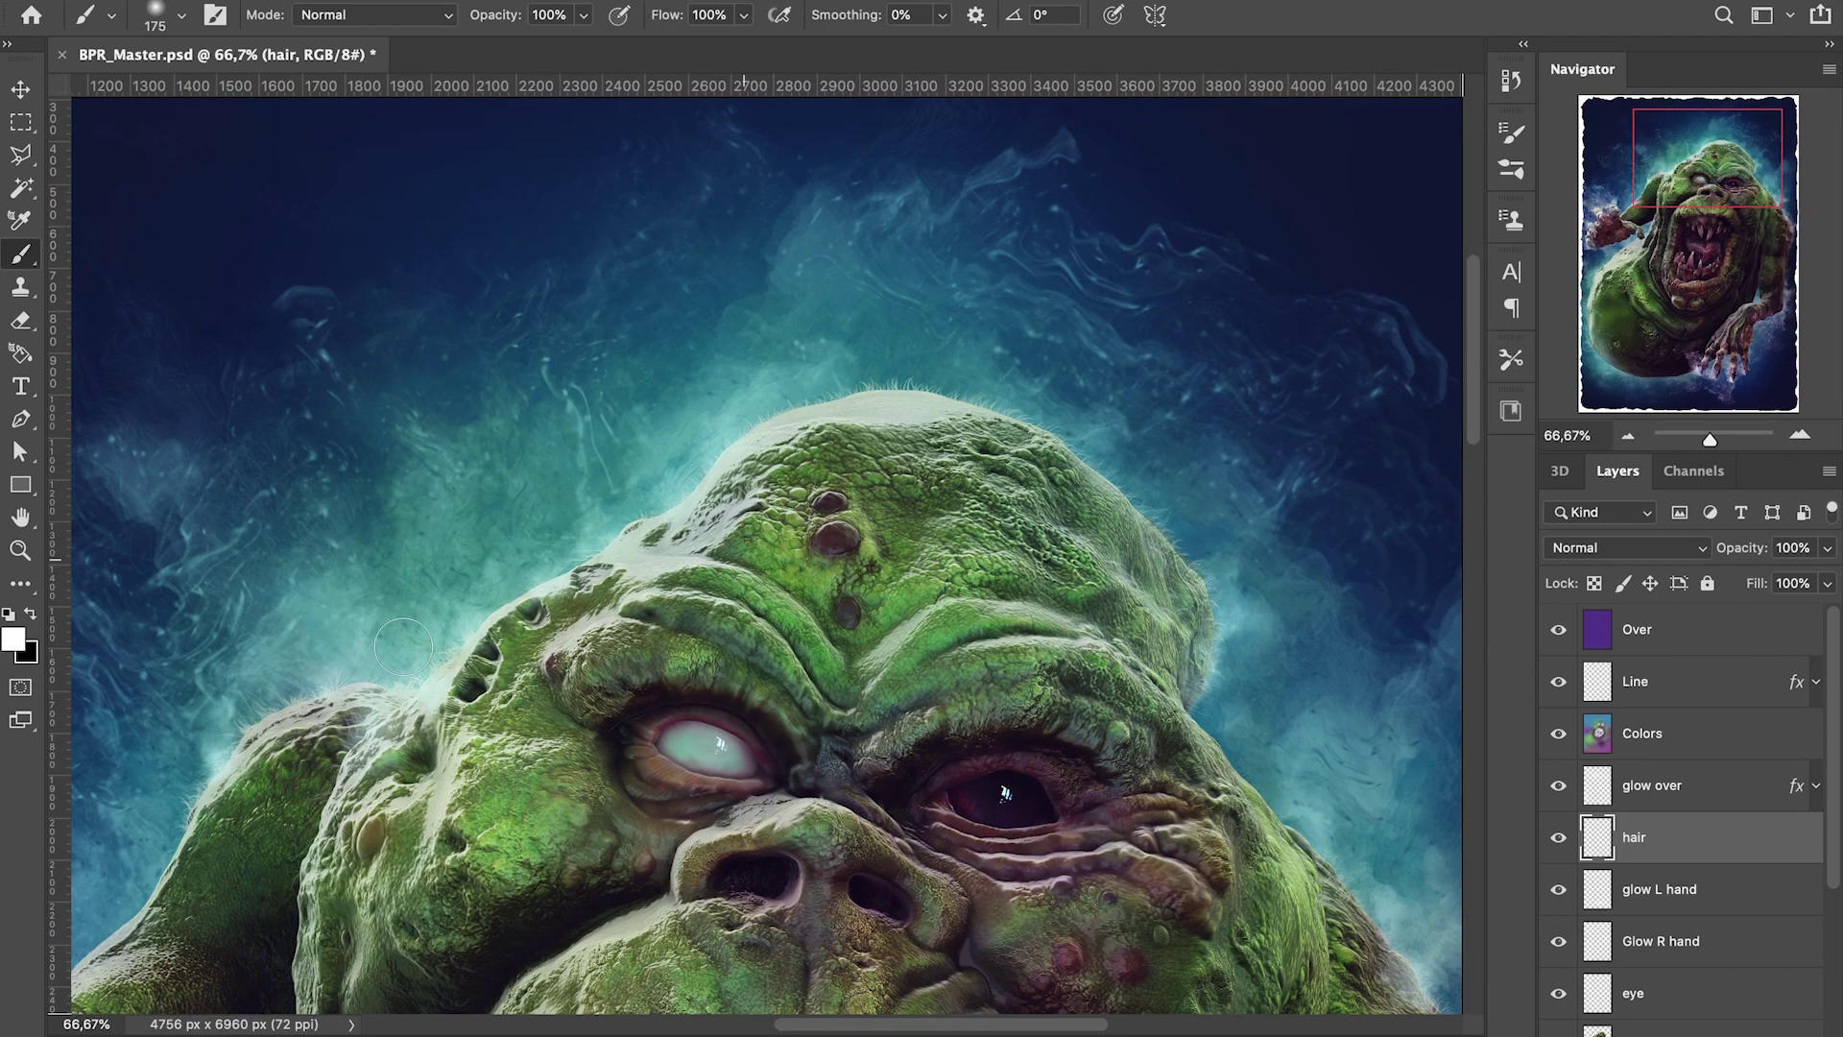
Toggle the hair layer's visibility off and on to compare the fine hairs around the head
left_click(1558, 834)
left_click(1557, 835)
left_click(1558, 839)
left_click(1560, 841)
Inspect the finished artwork's face, raised hand, teeth and tongue at 66.67%, checking the wider composition at 33.33% in between
left_click_drag(1686, 166, 1703, 203)
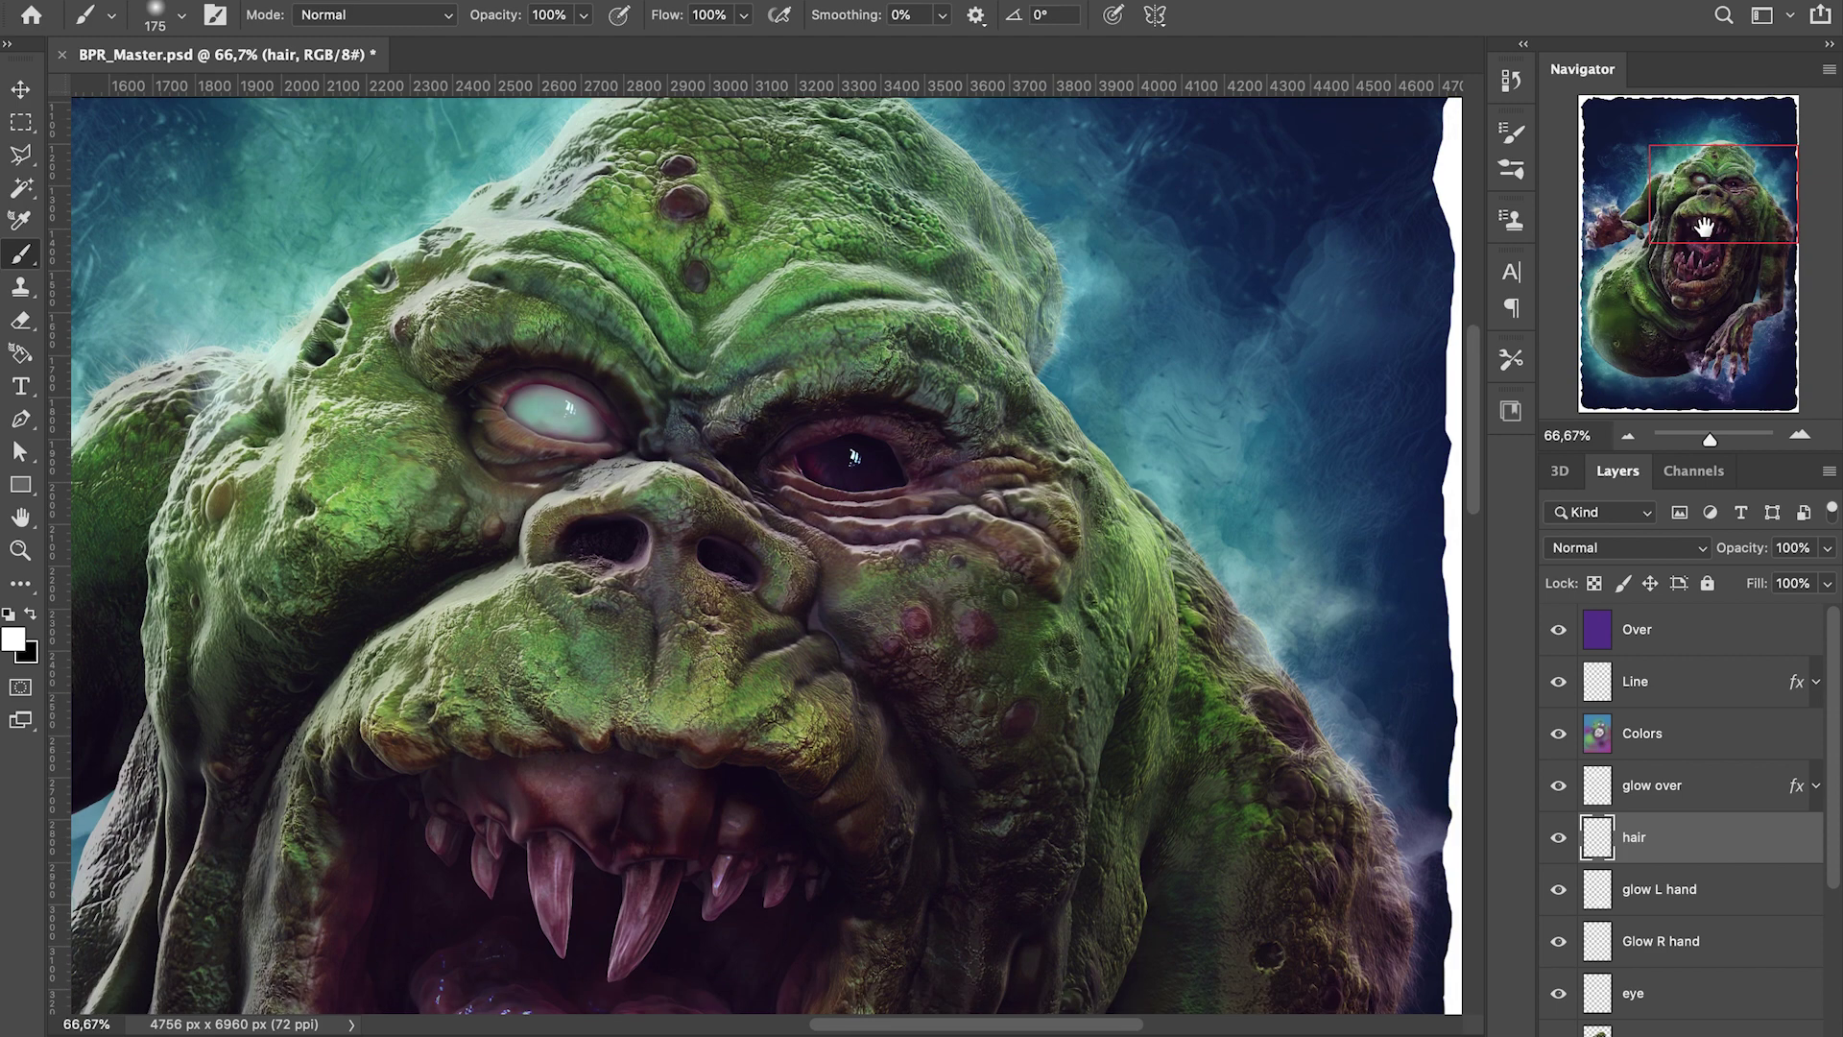
left_click_drag(1694, 224, 1543, 237)
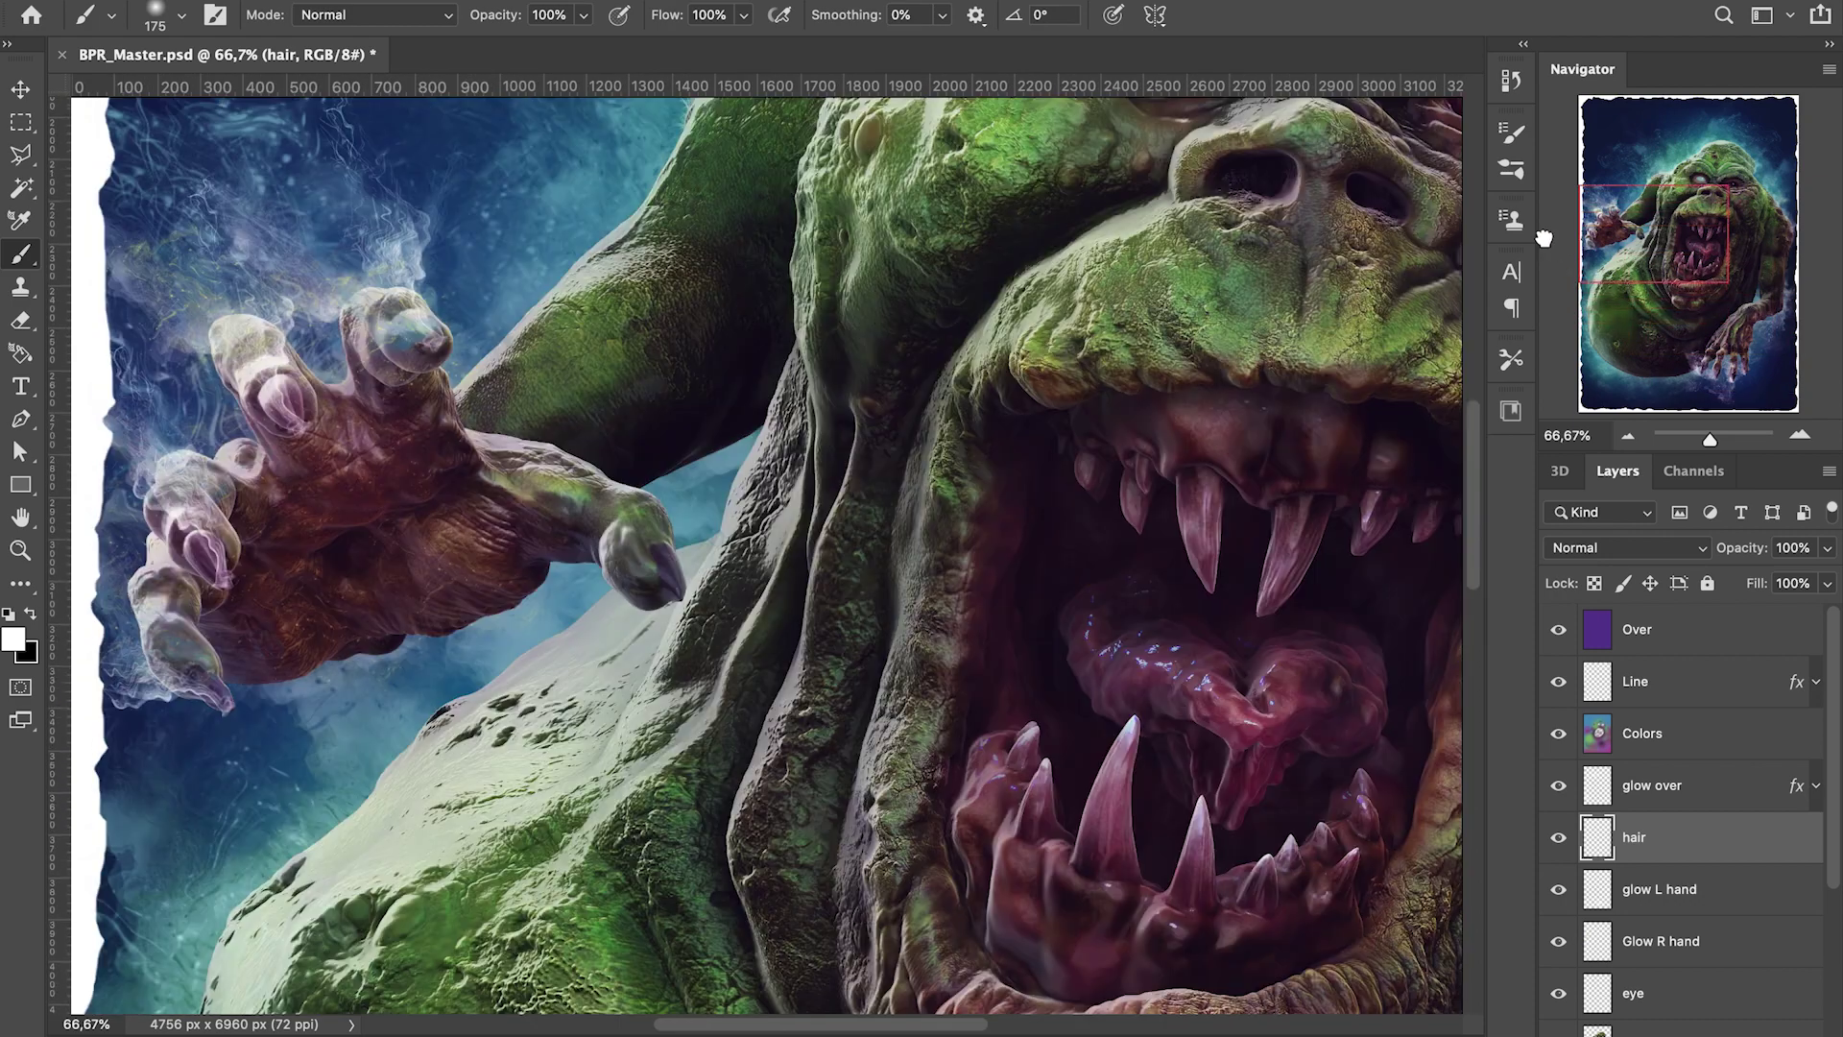
left_click(1628, 439)
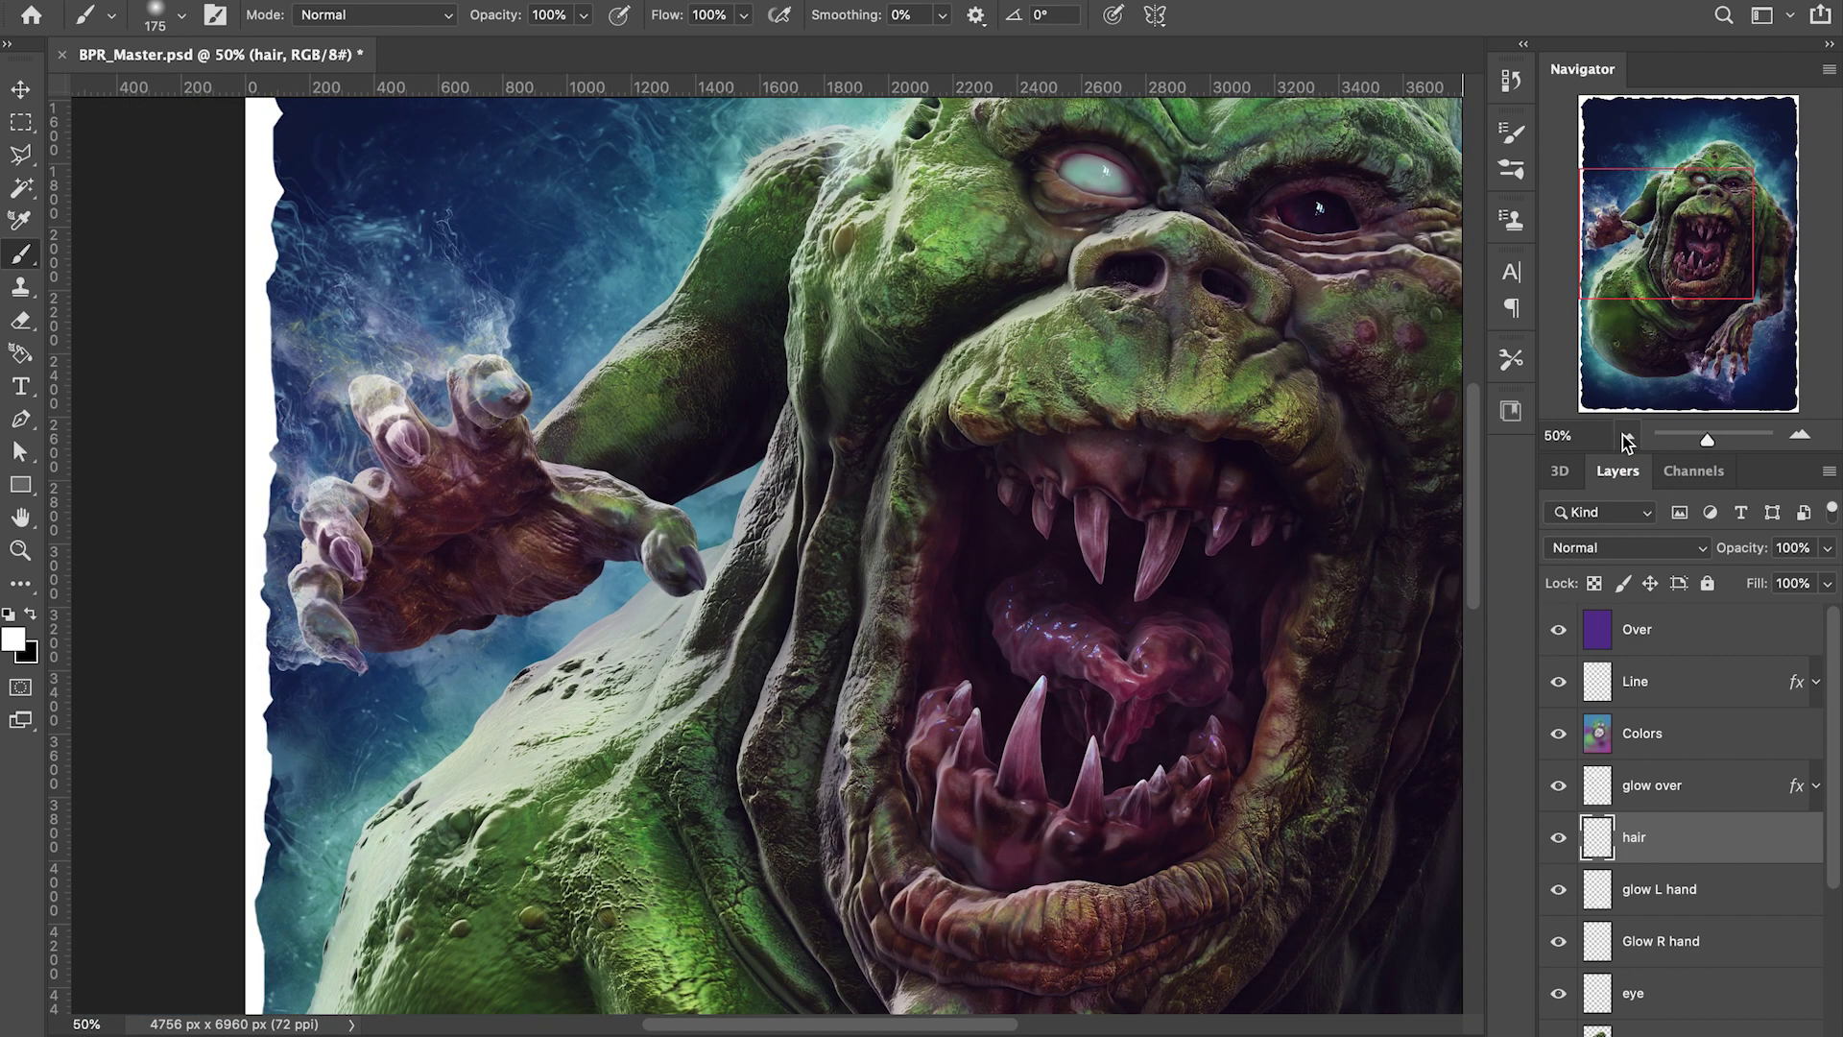
left_click(1628, 439)
left_click_drag(1673, 184, 1704, 199)
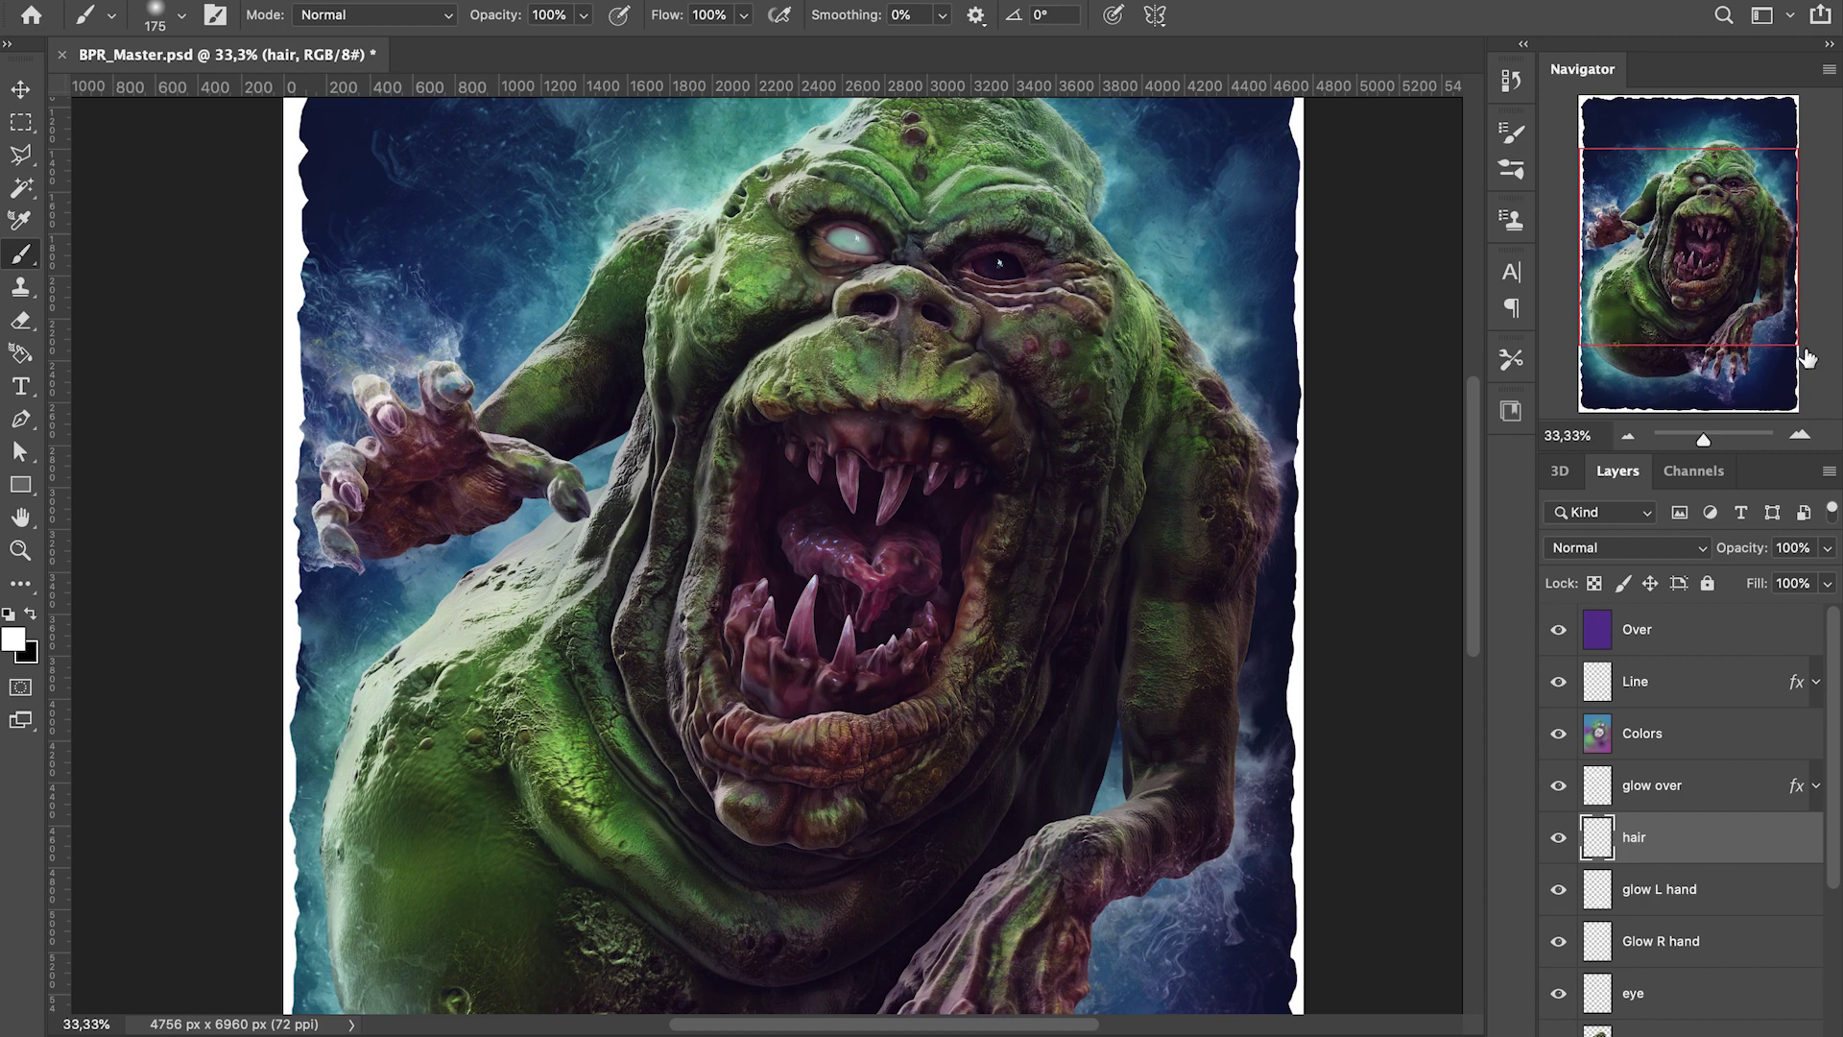
left_click(1797, 436)
left_click(1803, 437)
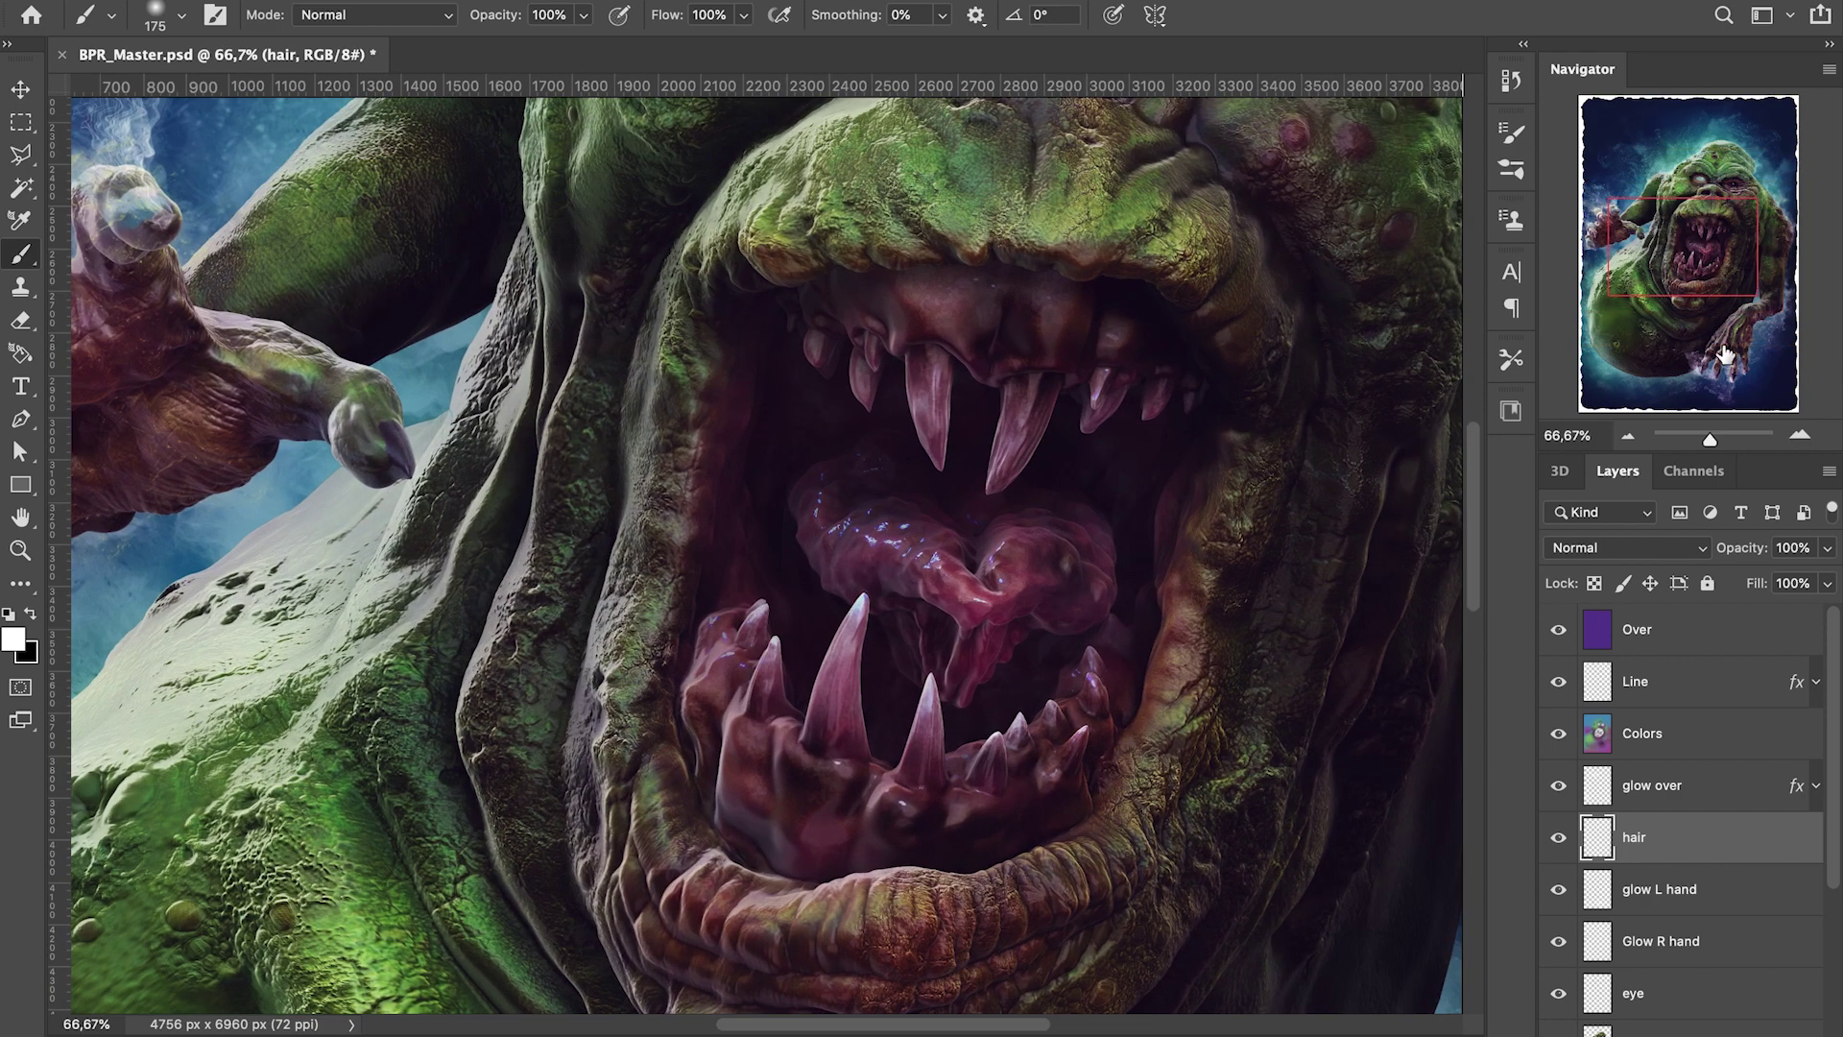
left_click_drag(1713, 261, 1735, 194)
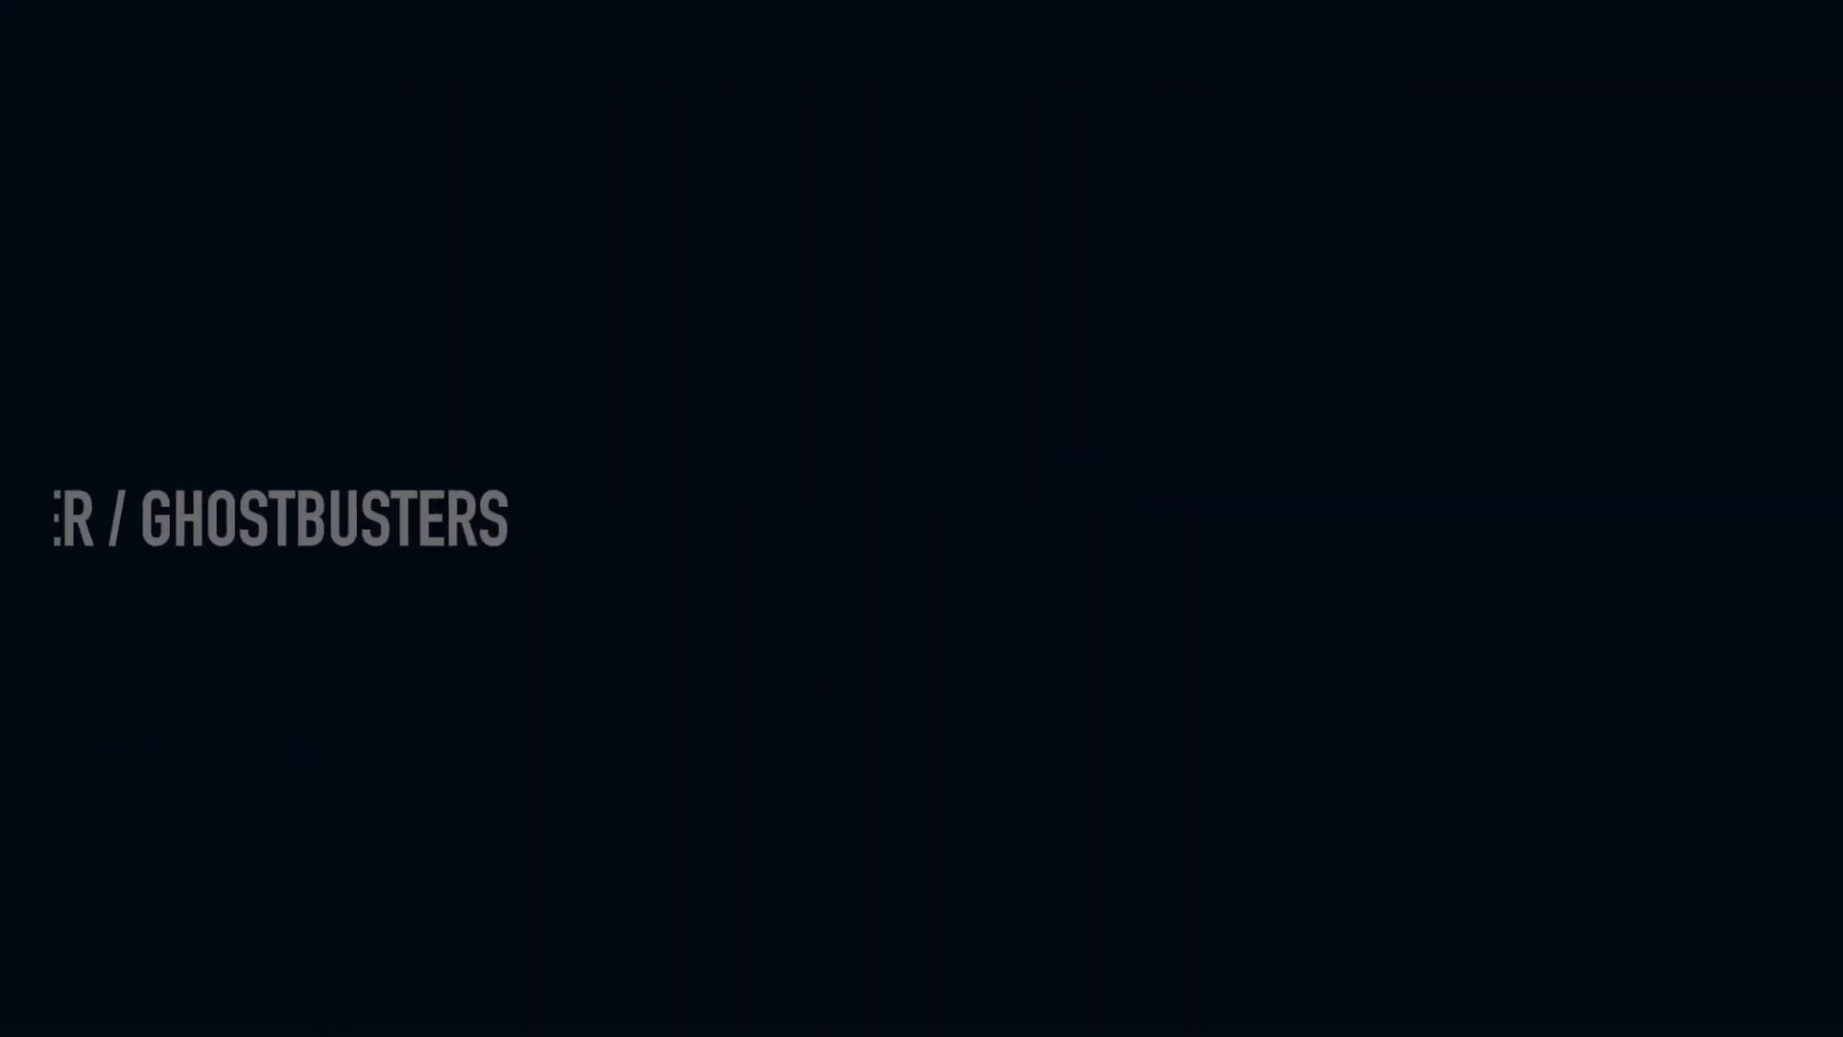